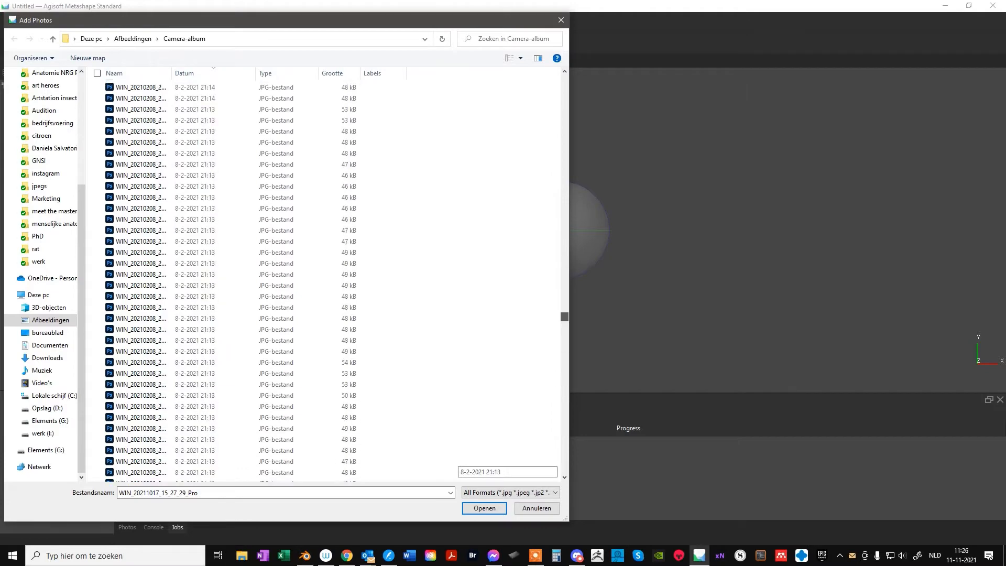
Add the 17-10-2021 photos from WIN_20211017_15_27_29_Pro through WIN_20211017_15_07_06_Pro in the Camera-album folder to the project
{"action": "scroll", "coordinate": [336, 281], "scroll_direction": "down", "scroll_amount": 15}
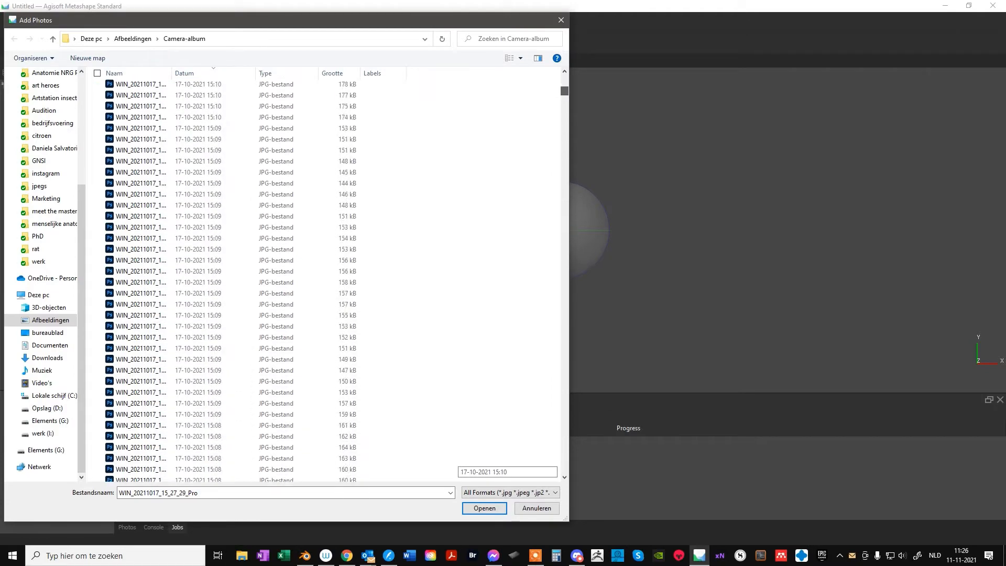
{"action": "scroll", "coordinate": [335, 281], "scroll_direction": "down", "scroll_amount": 11}
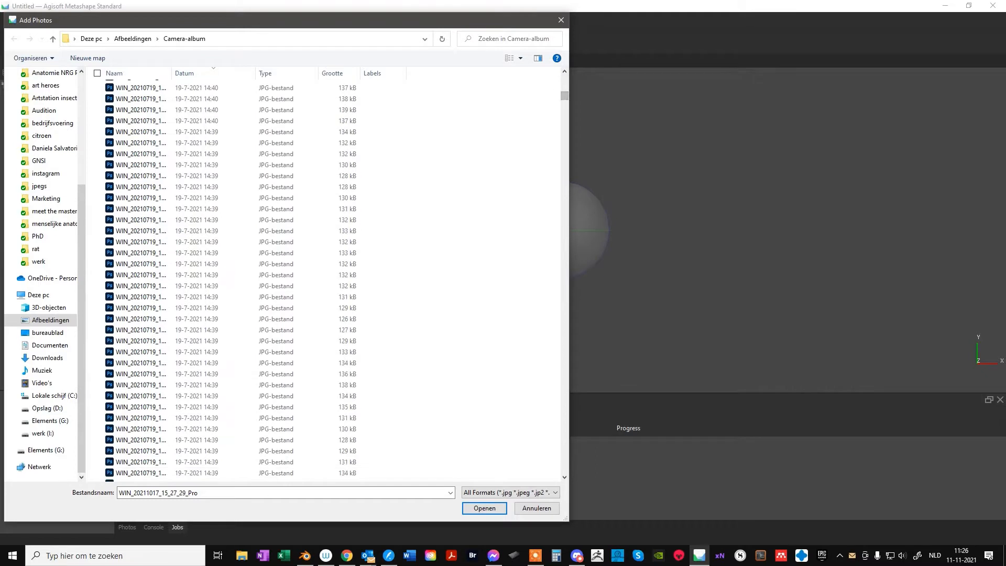
{"action": "left_click", "coordinate": [565, 71]}
{"action": "left_click", "coordinate": [564, 71]}
{"action": "left_click", "coordinate": [564, 71]}
{"action": "left_click", "coordinate": [564, 71]}
{"action": "left_click", "coordinate": [564, 72]}
{"action": "left_click", "coordinate": [565, 71]}
{"action": "left_click", "coordinate": [565, 71]}
{"action": "left_click", "coordinate": [564, 71]}
{"action": "left_click", "coordinate": [564, 71]}
{"action": "left_click", "coordinate": [565, 71]}
{"action": "left_click", "coordinate": [199, 119], "text": "shift"}
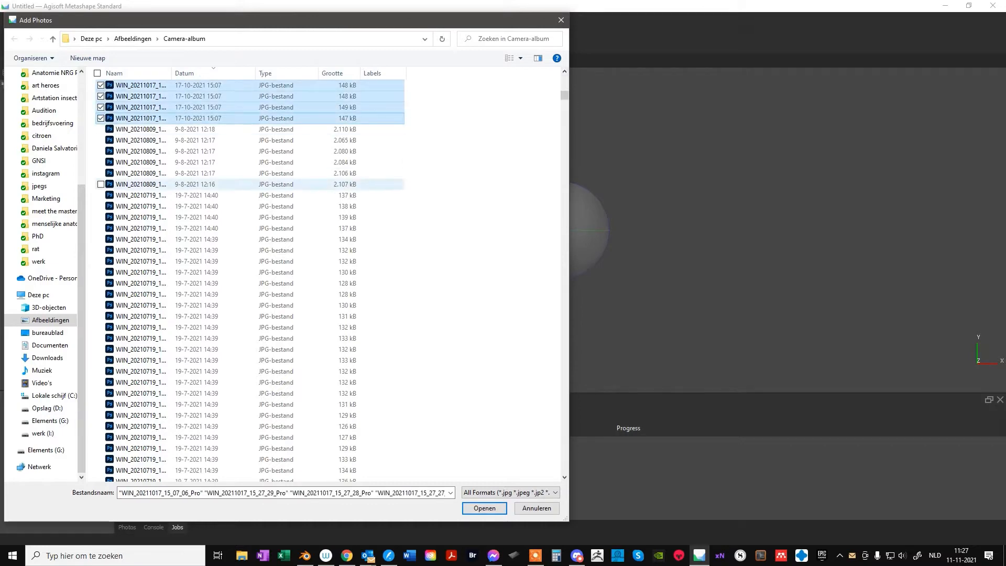
{"action": "left_click", "coordinate": [485, 508]}
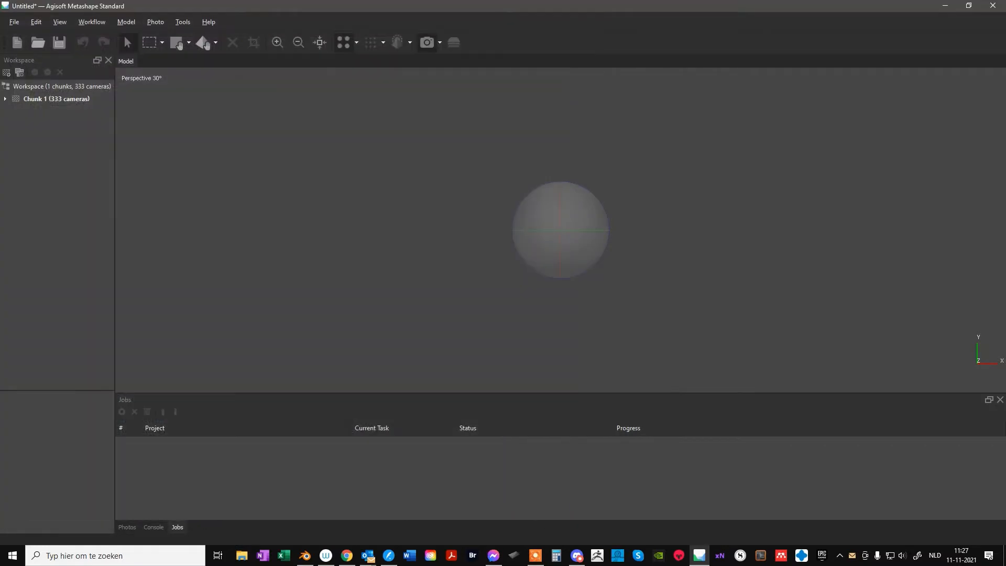
Align all photos with Highest accuracy and generic preselection, and dismiss the resulting message
{"action": "left_click", "coordinate": [92, 22]}
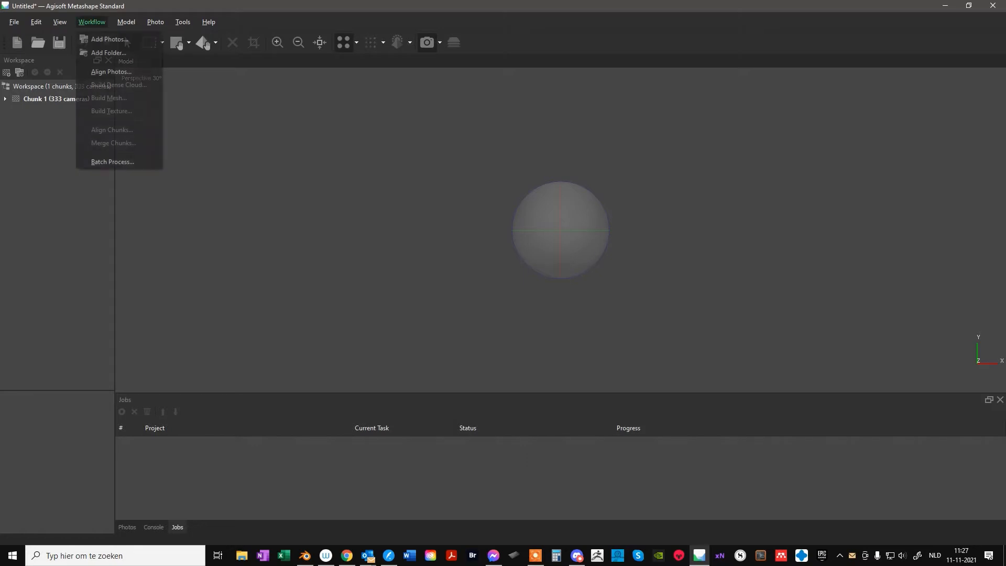
{"action": "left_click", "coordinate": [111, 71]}
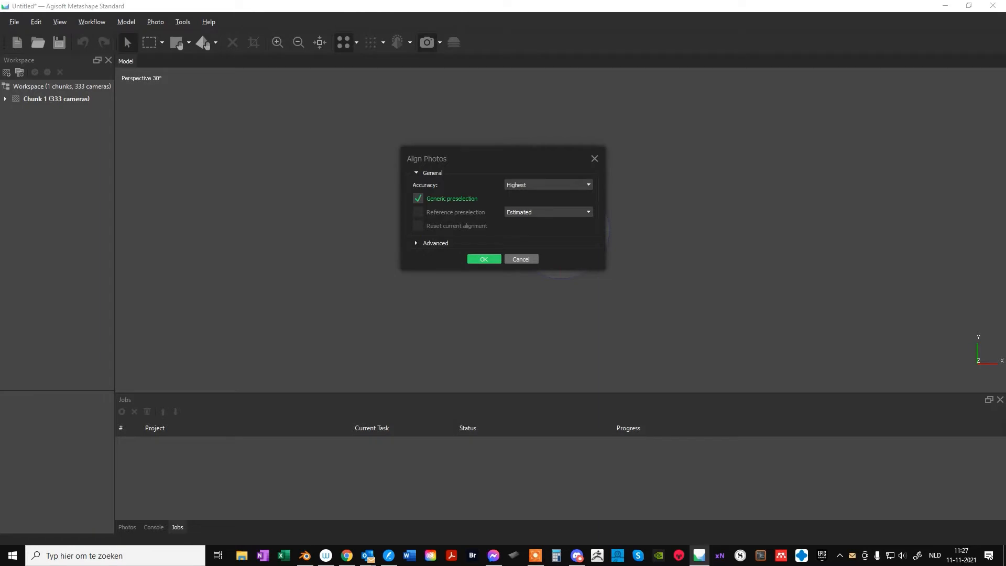
{"action": "key", "text": "Return"}
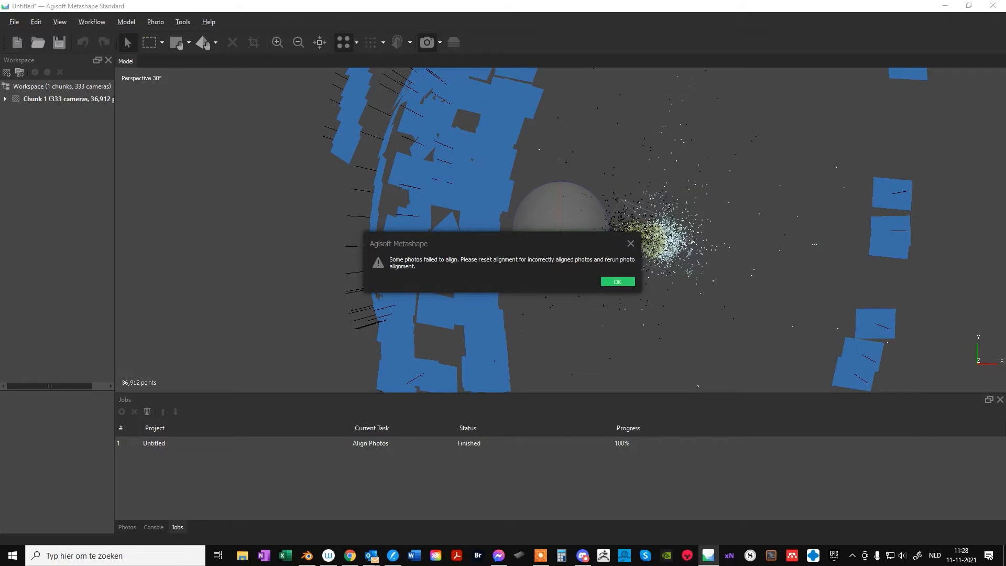
{"action": "left_click", "coordinate": [617, 282]}
Expand Chunk 1's camera list and widen the workspace tree to fit the full photo names
{"action": "left_click", "coordinate": [5, 99]}
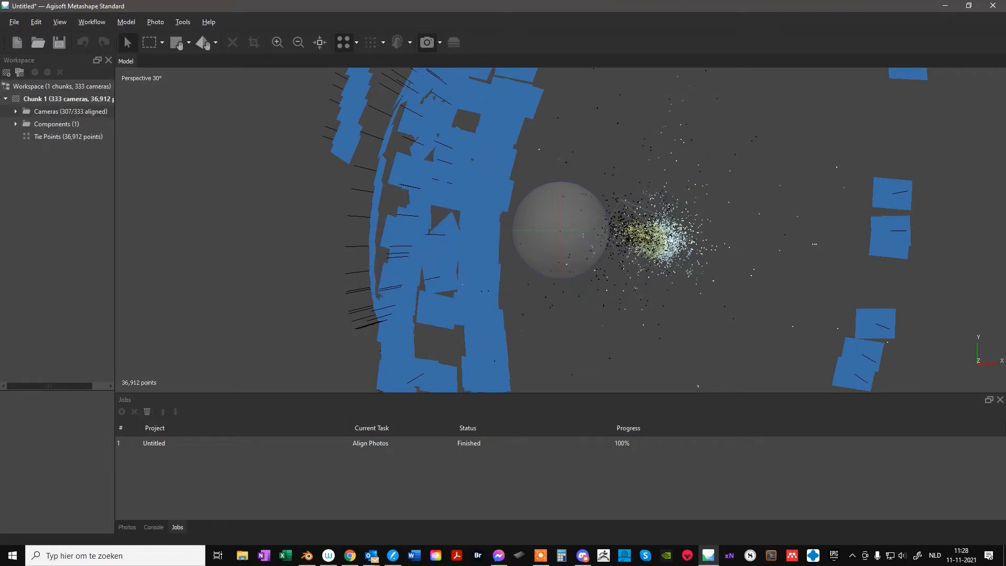
{"action": "left_click", "coordinate": [15, 112]}
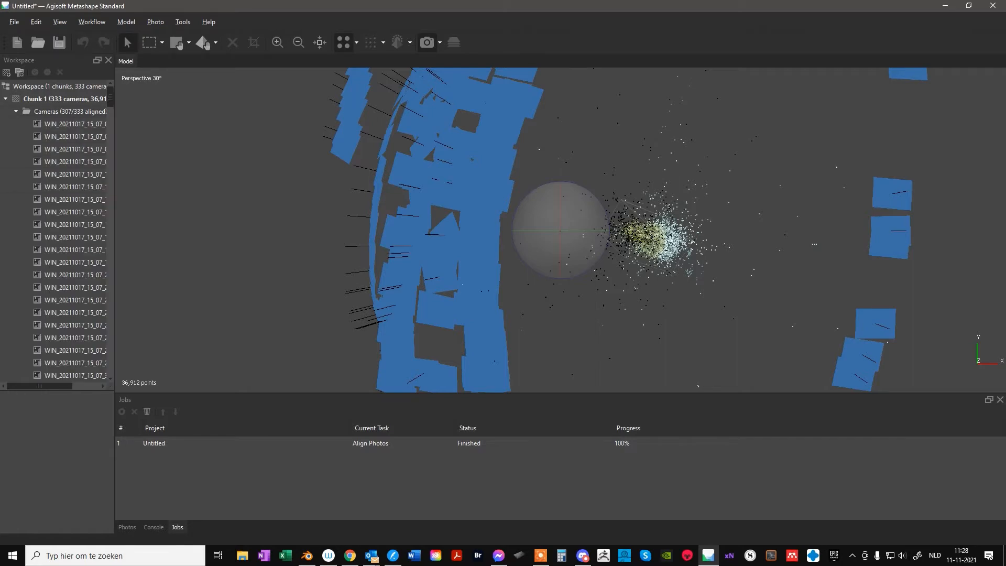
{"action": "left_click_drag", "start_coordinate": [115, 231], "coordinate": [320, 231]}
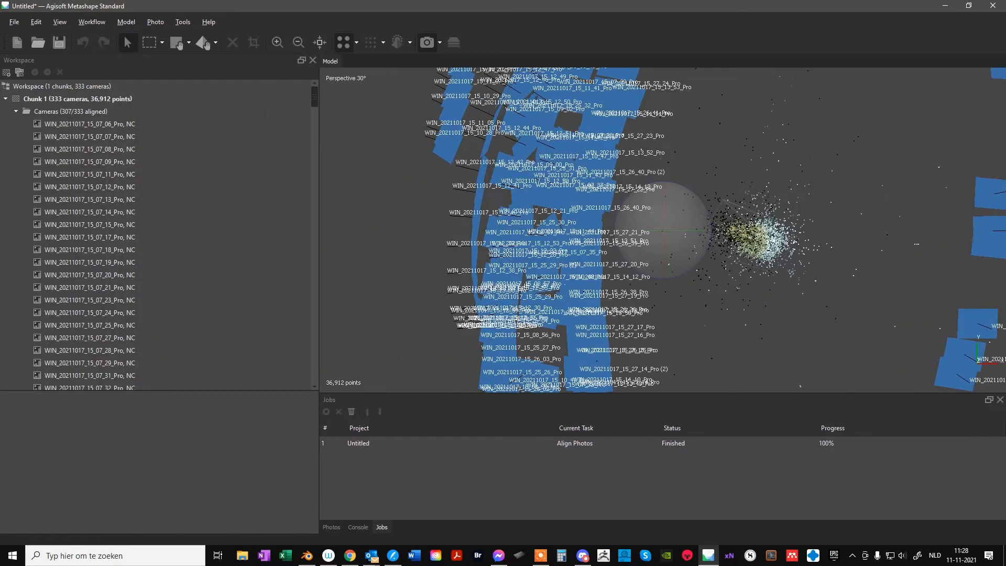
Align the unaligned cameras from WIN_20211017_15_10_13_Pro through WIN_20211017_15_10_27_Pro
{"action": "scroll", "coordinate": [157, 236], "scroll_direction": "down", "scroll_amount": 1}
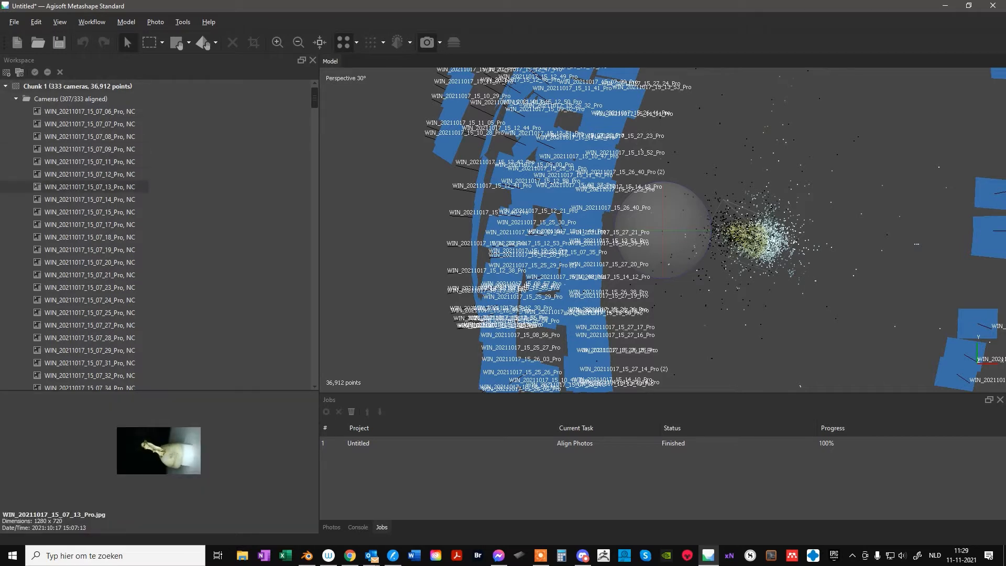
{"action": "scroll", "coordinate": [89, 325], "scroll_direction": "down", "scroll_amount": 14}
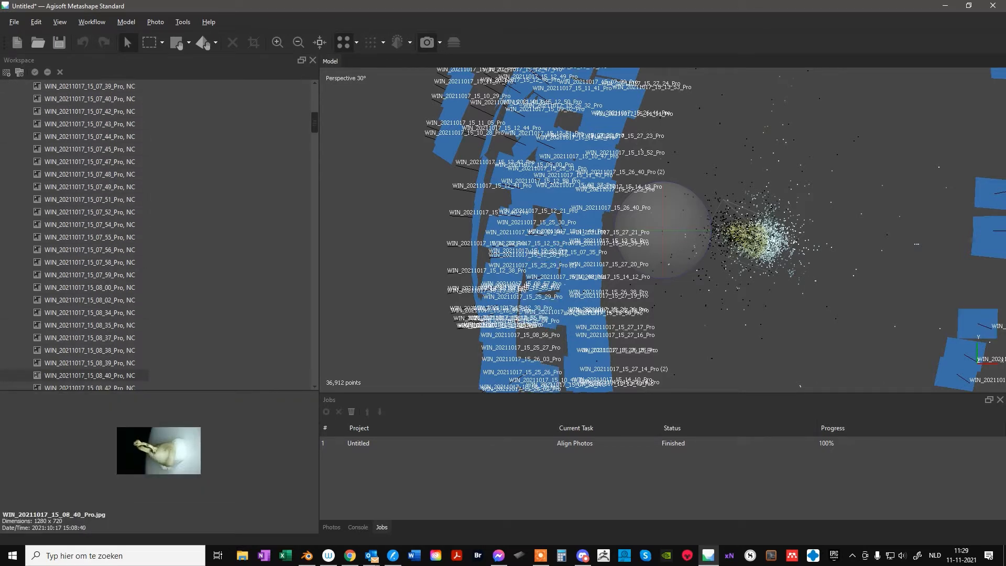
{"action": "scroll", "coordinate": [89, 376], "scroll_direction": "down", "scroll_amount": 15}
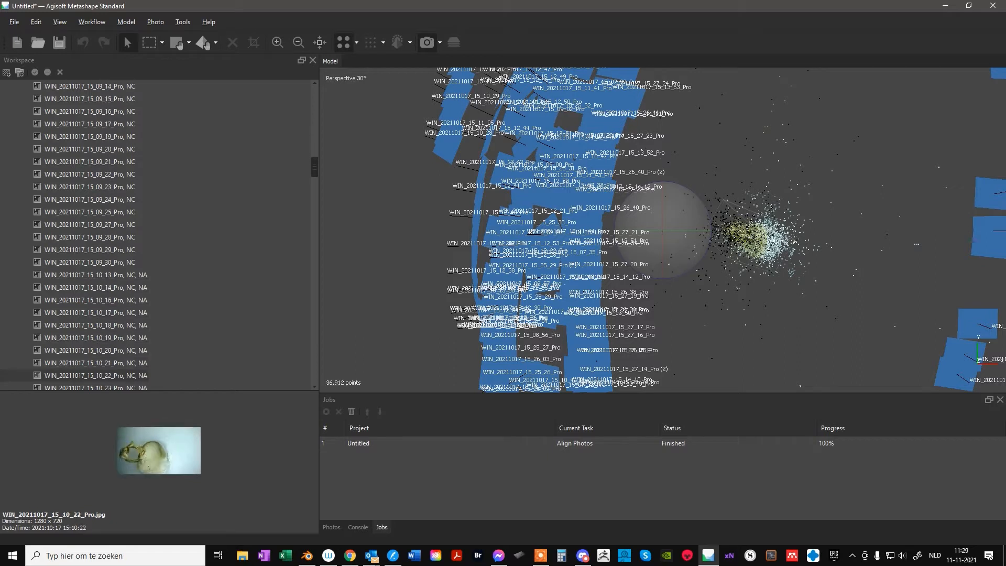
{"action": "left_click", "coordinate": [91, 212]}
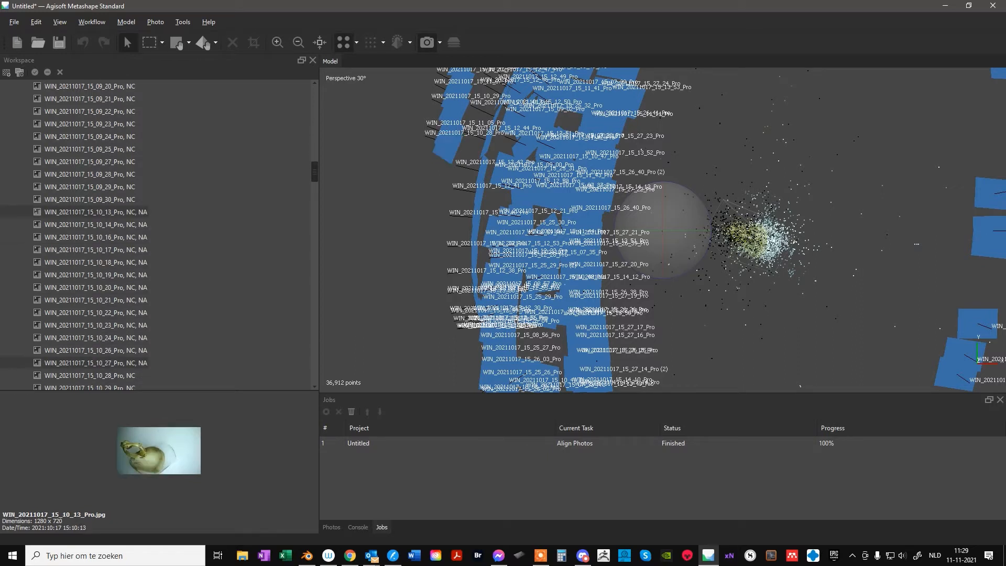
{"action": "left_click", "coordinate": [90, 363], "text": "shift"}
{"action": "right_click", "coordinate": [82, 335]}
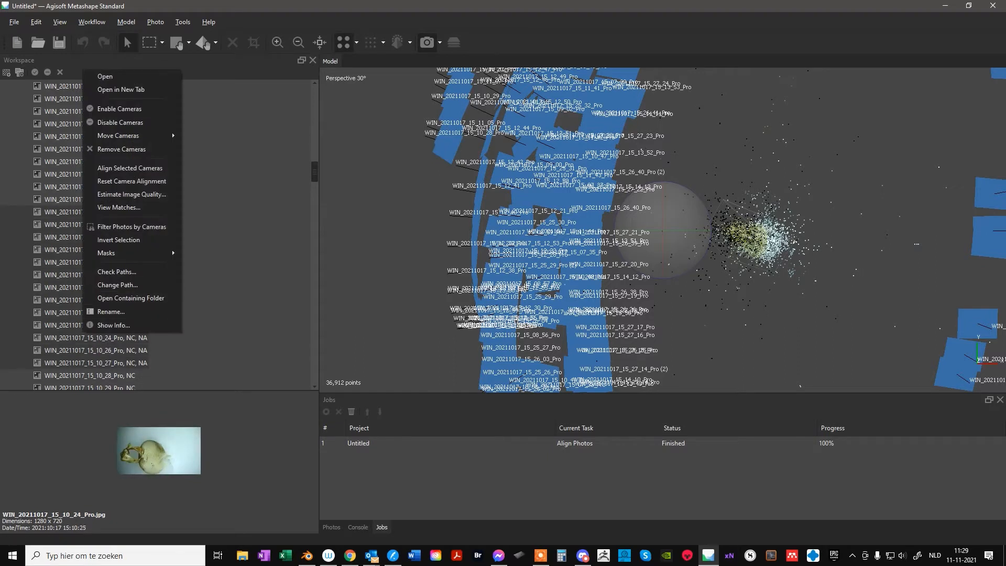
{"action": "left_click", "coordinate": [105, 167]}
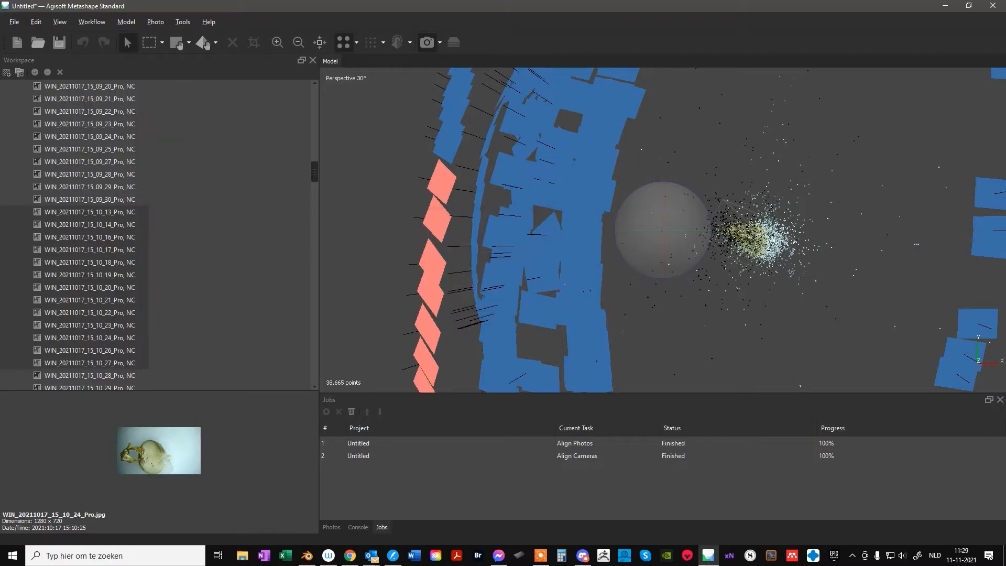
Align the next group of unaligned cameras, from WIN_20211017_15_10_50_Pro through WIN_20211017_15_11_04_Pro
{"action": "key", "text": "Down"}
{"action": "key", "text": "Down"}
{"action": "key", "text": "Down"}
{"action": "key", "text": "Down"}
{"action": "key", "text": "Down"}
{"action": "key", "text": "Down"}
{"action": "key", "text": "Down"}
{"action": "key", "text": "Down"}
{"action": "key", "text": "Down"}
{"action": "key", "text": "Down"}
{"action": "key", "text": "Down"}
{"action": "key", "text": "Down"}
{"action": "key", "text": "Down"}
{"action": "key", "text": "Down"}
{"action": "key", "text": "Down"}
{"action": "key", "text": "Down"}
{"action": "key", "text": "Down"}
{"action": "key", "text": "Down"}
{"action": "key", "text": "Down"}
{"action": "key", "text": "Down"}
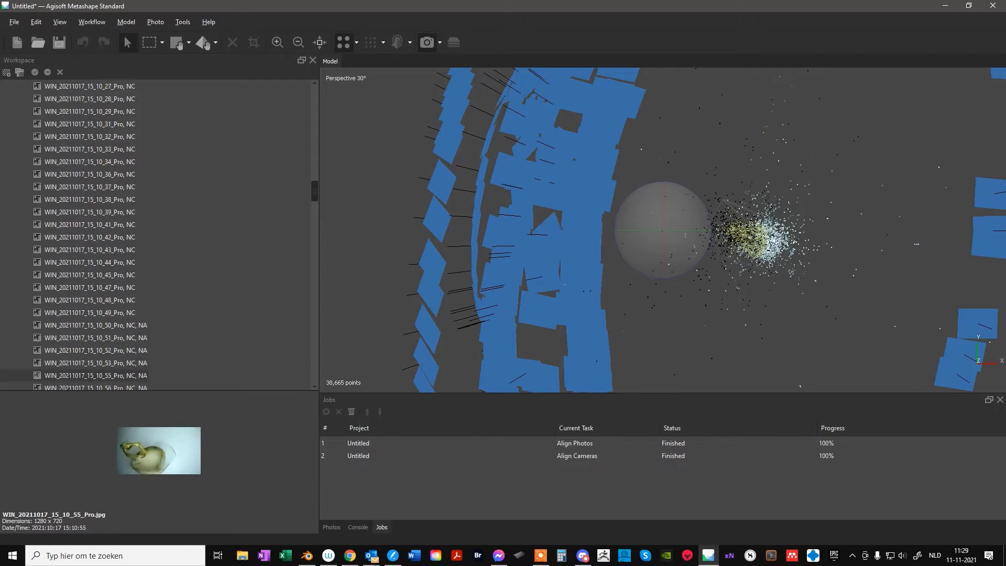
{"action": "key", "text": "Down"}
{"action": "key", "text": "Down"}
{"action": "key", "text": "Down"}
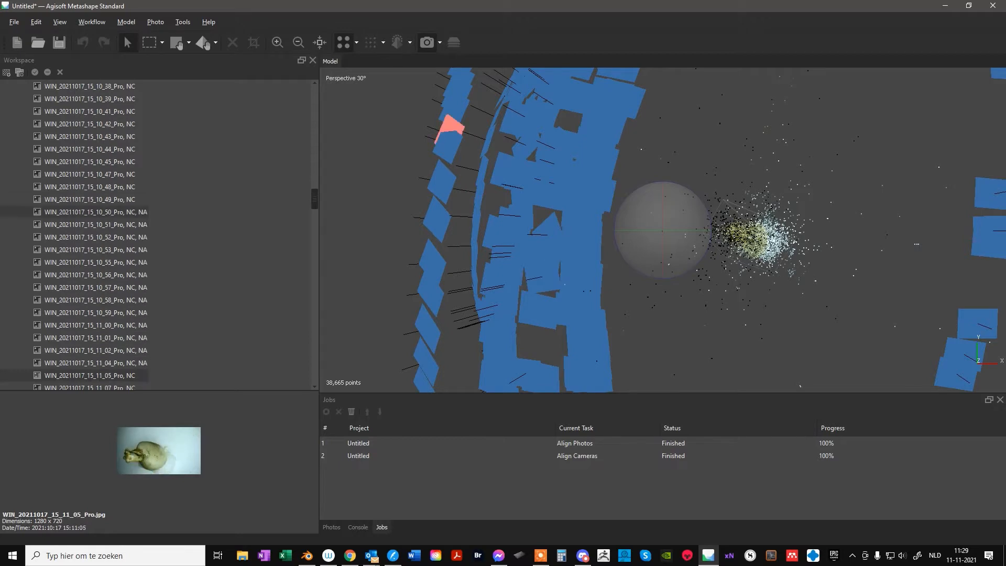
{"action": "left_click", "coordinate": [96, 213]}
{"action": "left_click", "coordinate": [96, 363], "text": "shift"}
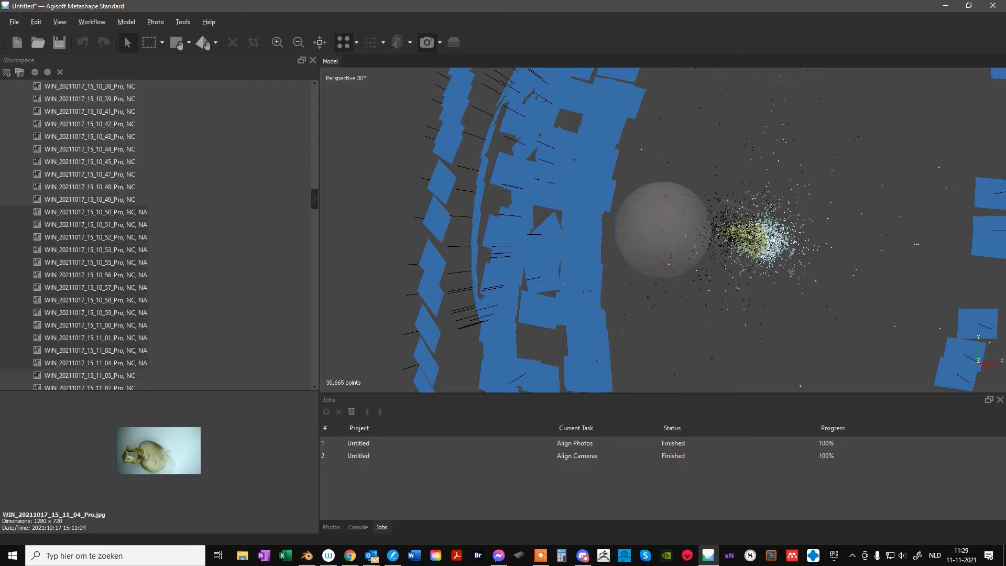
{"action": "right_click", "coordinate": [88, 350]}
{"action": "left_click", "coordinate": [115, 184]}
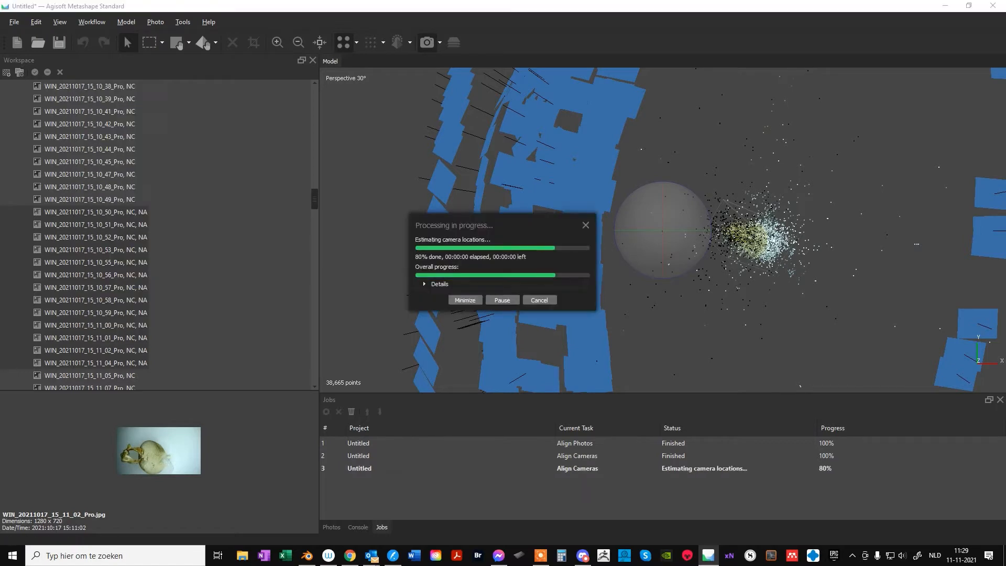
Check the rest of the camera list, down to the tie points, for photos marked as not aligned
{"action": "key", "text": "Down"}
{"action": "key", "text": "Down"}
{"action": "key", "text": "Down"}
{"action": "key", "text": "Down"}
{"action": "key", "text": "Down"}
{"action": "key", "text": "Down"}
{"action": "key", "text": "Down"}
{"action": "key", "text": "Down"}
{"action": "key", "text": "Down"}
{"action": "key", "text": "Down"}
{"action": "key", "text": "Down"}
{"action": "key", "text": "Down"}
{"action": "key", "text": "Down"}
{"action": "key", "text": "Down"}
{"action": "key", "text": "Down"}
{"action": "key", "text": "Down"}
{"action": "key", "text": "Down"}
{"action": "key", "text": "Down"}
{"action": "key", "text": "Down"}
{"action": "key", "text": "Down"}
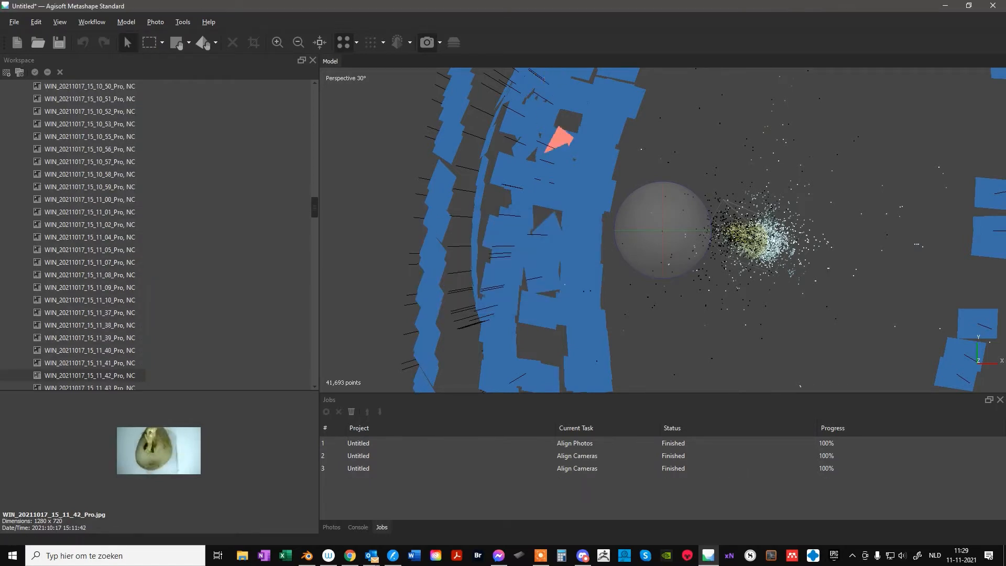
{"action": "key", "text": "Down"}
{"action": "key", "text": "Down"}
{"action": "key", "text": "Down"}
{"action": "key", "text": "Down"}
{"action": "key", "text": "Down"}
{"action": "key", "text": "Down"}
{"action": "key", "text": "Down"}
{"action": "key", "text": "Down"}
{"action": "key", "text": "Down"}
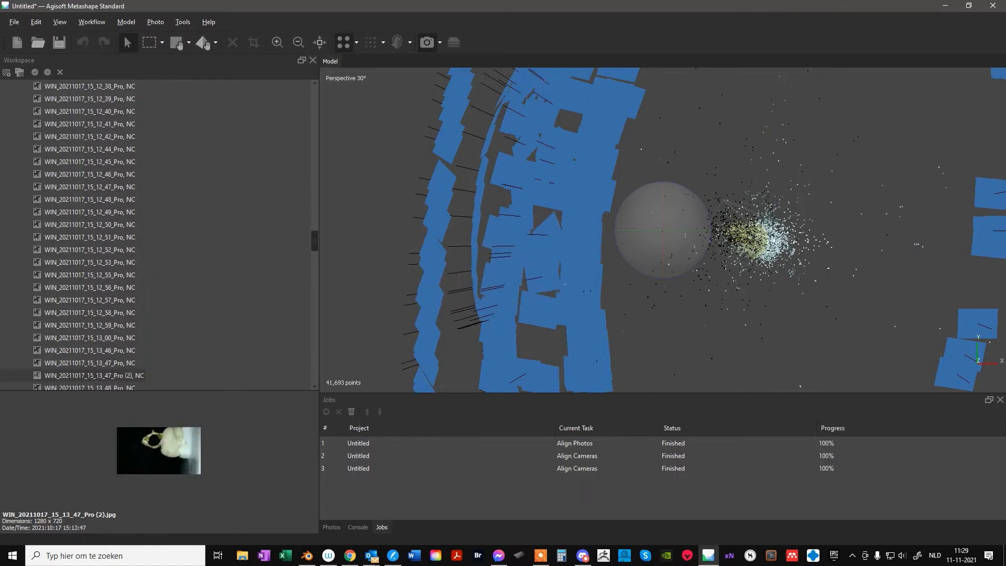
{"action": "key", "text": "Down"}
{"action": "key", "text": "Down"}
{"action": "key", "text": "Down"}
{"action": "key", "text": "Down"}
{"action": "key", "text": "Down"}
{"action": "key", "text": "Down"}
{"action": "key", "text": "Down"}
{"action": "key", "text": "Down"}
{"action": "key", "text": "Down"}
{"action": "key", "text": "Down"}
{"action": "key", "text": "Down"}
{"action": "key", "text": "Down"}
{"action": "key", "text": "Down"}
{"action": "key", "text": "Down"}
{"action": "key", "text": "Down"}
{"action": "key", "text": "Down"}
{"action": "key", "text": "Down"}
{"action": "key", "text": "Down"}
{"action": "key", "text": "Down"}
{"action": "key", "text": "Down"}
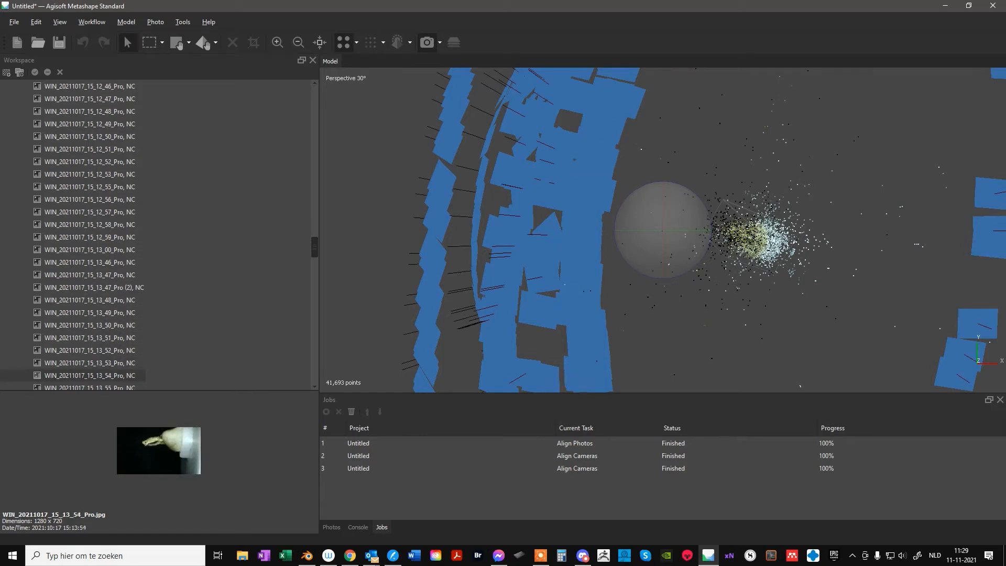
{"action": "key", "text": "Down"}
{"action": "key", "text": "Down"}
{"action": "key", "text": "Down"}
{"action": "key", "text": "Down"}
{"action": "key", "text": "Down"}
{"action": "key", "text": "Down"}
{"action": "key", "text": "Down"}
{"action": "key", "text": "Down"}
{"action": "key", "text": "Down"}
{"action": "key", "text": "Down"}
{"action": "key", "text": "Down"}
{"action": "key", "text": "Down"}
{"action": "key", "text": "Down"}
{"action": "key", "text": "Down"}
{"action": "key", "text": "Down"}
{"action": "key", "text": "Down"}
{"action": "key", "text": "Down"}
{"action": "key", "text": "Down"}
{"action": "key", "text": "Down"}
{"action": "key", "text": "Down"}
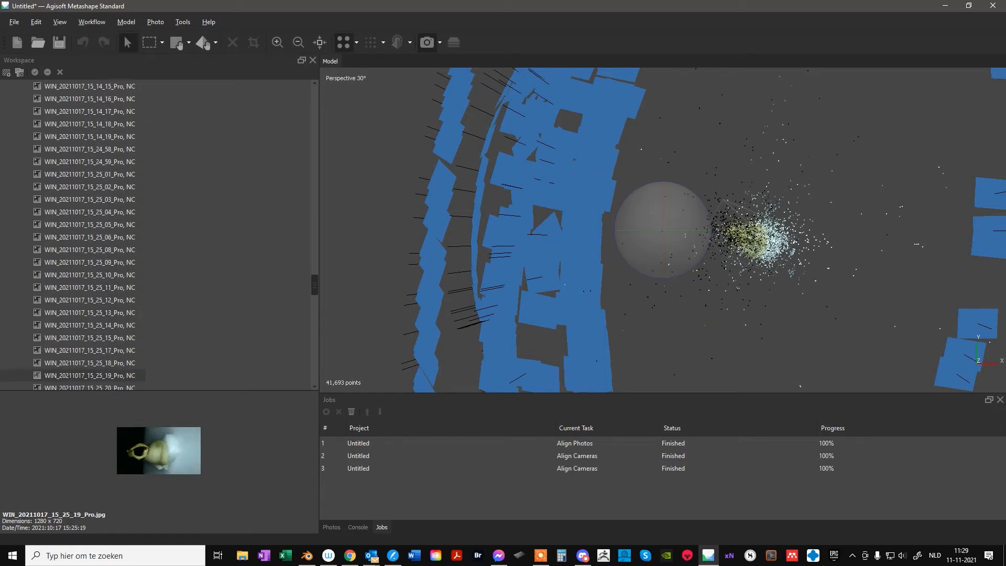
{"action": "key", "text": "Down"}
{"action": "key", "text": "Down"}
{"action": "key", "text": "Down"}
{"action": "key", "text": "Down"}
{"action": "key", "text": "Down"}
{"action": "key", "text": "Down"}
{"action": "key", "text": "Down"}
{"action": "key", "text": "Down"}
{"action": "key", "text": "Down"}
{"action": "key", "text": "Down"}
{"action": "key", "text": "Down"}
{"action": "key", "text": "Down"}
{"action": "key", "text": "Down"}
{"action": "key", "text": "Down"}
{"action": "key", "text": "Down"}
{"action": "key", "text": "Down"}
{"action": "key", "text": "Down"}
{"action": "key", "text": "Down"}
{"action": "key", "text": "Down"}
{"action": "key", "text": "Down"}
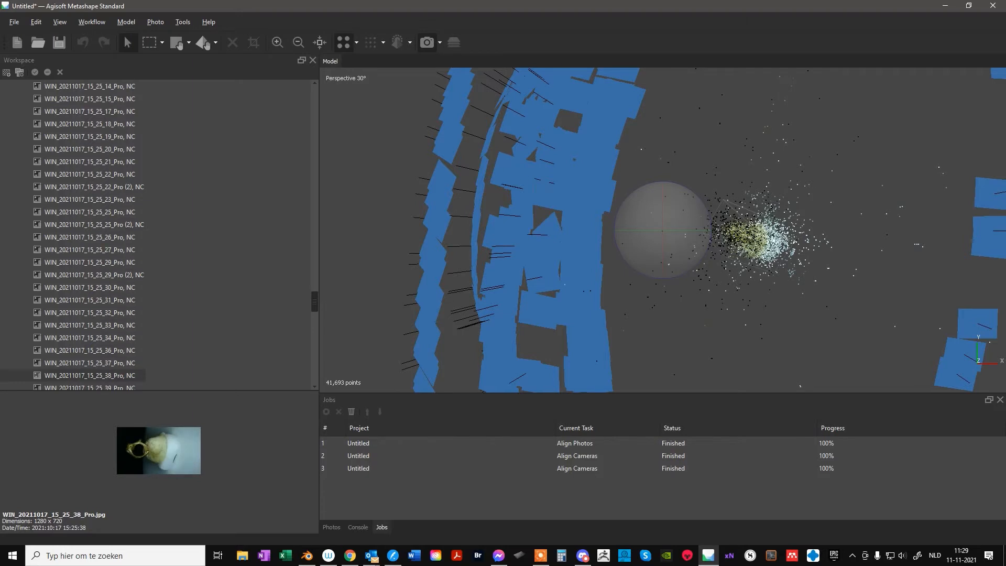
{"action": "key", "text": "Down"}
{"action": "key", "text": "Down"}
{"action": "key", "text": "Down"}
{"action": "key", "text": "Down"}
{"action": "key", "text": "Down"}
{"action": "key", "text": "Down"}
{"action": "key", "text": "Down"}
{"action": "key", "text": "Down"}
{"action": "key", "text": "Down"}
{"action": "key", "text": "Down"}
{"action": "key", "text": "Down"}
{"action": "key", "text": "Down"}
{"action": "key", "text": "Down"}
{"action": "key", "text": "Down"}
{"action": "key", "text": "Down"}
{"action": "key", "text": "Down"}
{"action": "key", "text": "Down"}
{"action": "key", "text": "Down"}
{"action": "key", "text": "Down"}
{"action": "key", "text": "Down"}
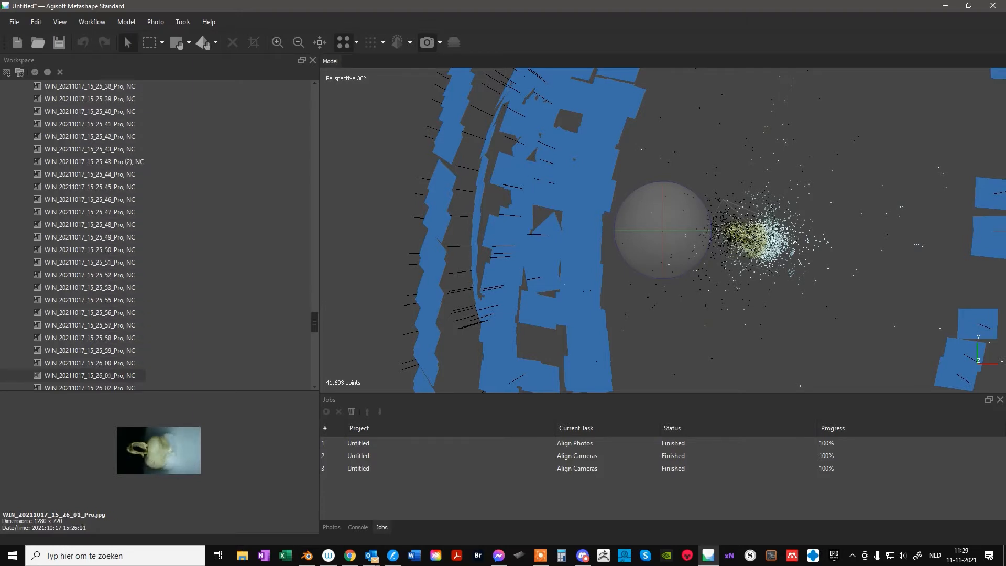
{"action": "key", "text": "Down"}
{"action": "key", "text": "Down"}
{"action": "key", "text": "Down"}
{"action": "key", "text": "Down"}
{"action": "key", "text": "Down"}
{"action": "key", "text": "Down"}
{"action": "key", "text": "Down"}
{"action": "key", "text": "Down"}
{"action": "key", "text": "Down"}
{"action": "key", "text": "Down"}
{"action": "key", "text": "Down"}
{"action": "key", "text": "Down"}
{"action": "key", "text": "Down"}
{"action": "key", "text": "Down"}
{"action": "key", "text": "Down"}
{"action": "key", "text": "Down"}
{"action": "key", "text": "Down"}
{"action": "key", "text": "Down"}
{"action": "key", "text": "Down"}
{"action": "key", "text": "Down"}
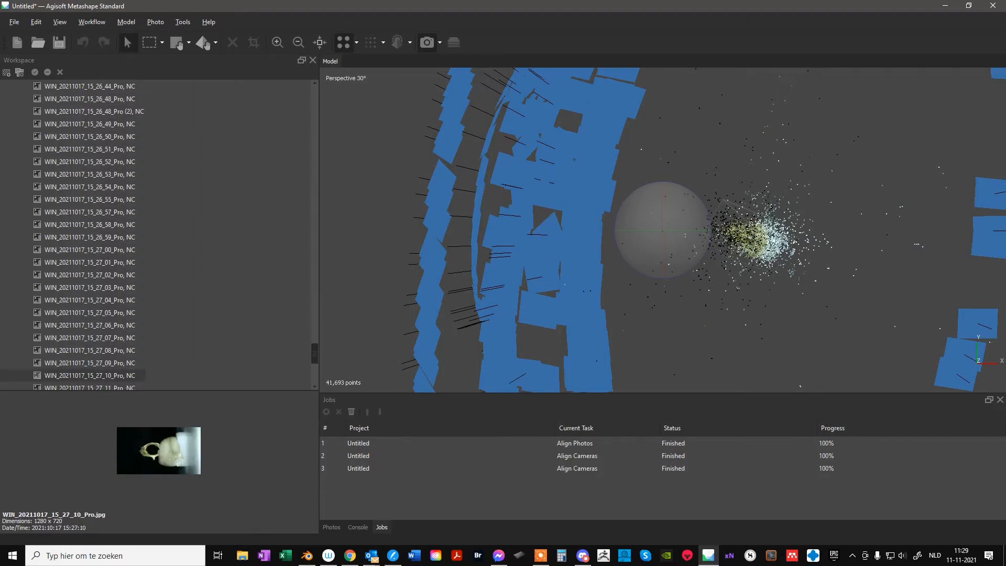
{"action": "key", "text": "Down"}
{"action": "key", "text": "Down"}
{"action": "key", "text": "Down"}
{"action": "key", "text": "Down"}
{"action": "key", "text": "Down"}
{"action": "key", "text": "Down"}
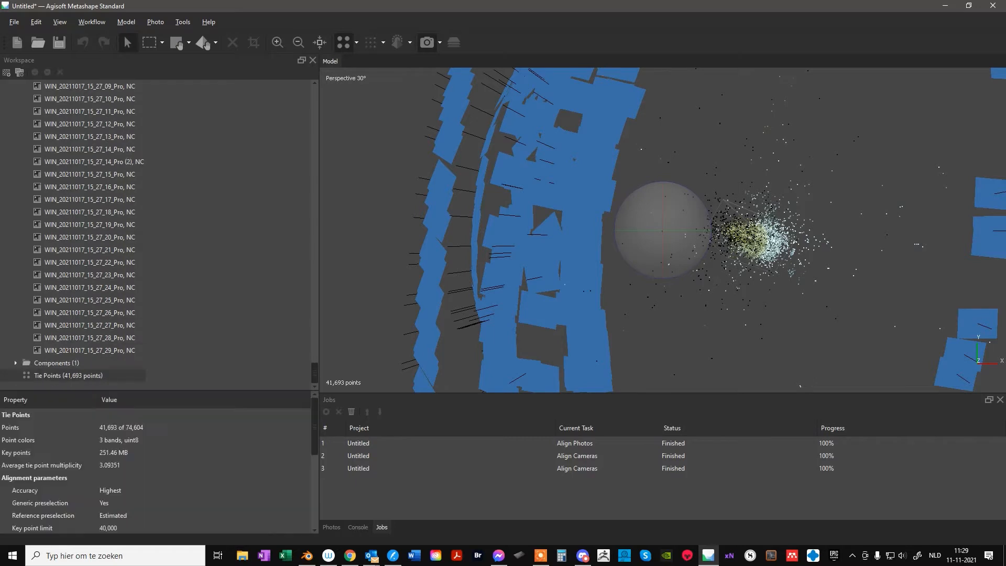
Build the dense cloud with High quality
{"action": "key", "text": "alt+w"}
{"action": "key", "text": "Down"}
{"action": "key", "text": "Down"}
{"action": "key", "text": "Down"}
{"action": "key", "text": "Return"}
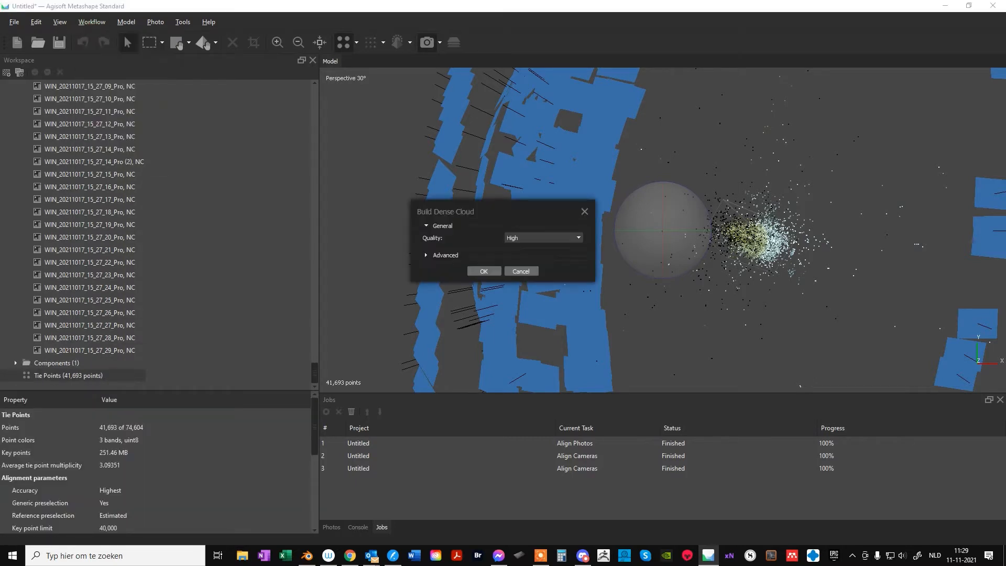
{"action": "key", "text": "Return"}
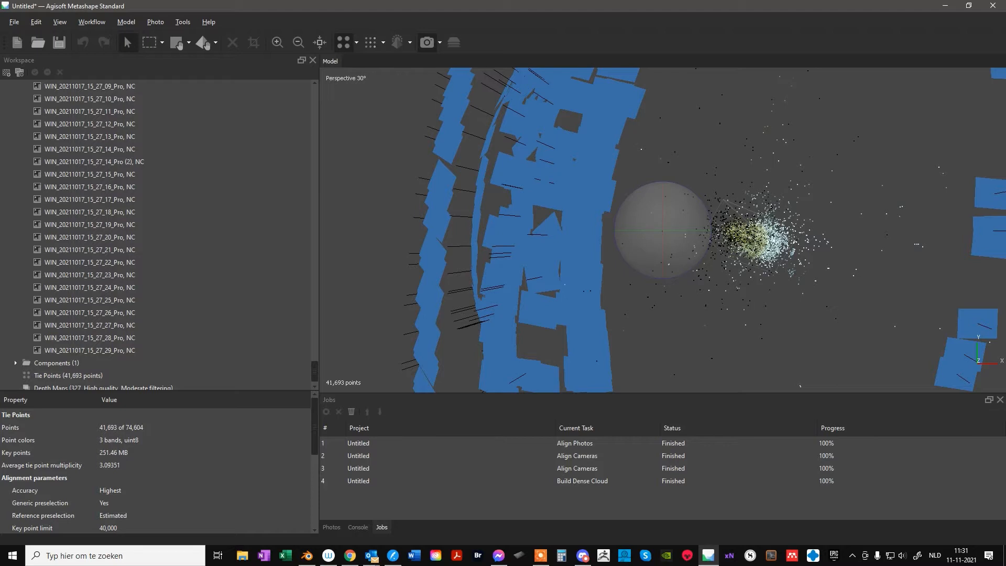
Build the mesh from depth maps with High quality and High face count
{"action": "left_click", "coordinate": [91, 22]}
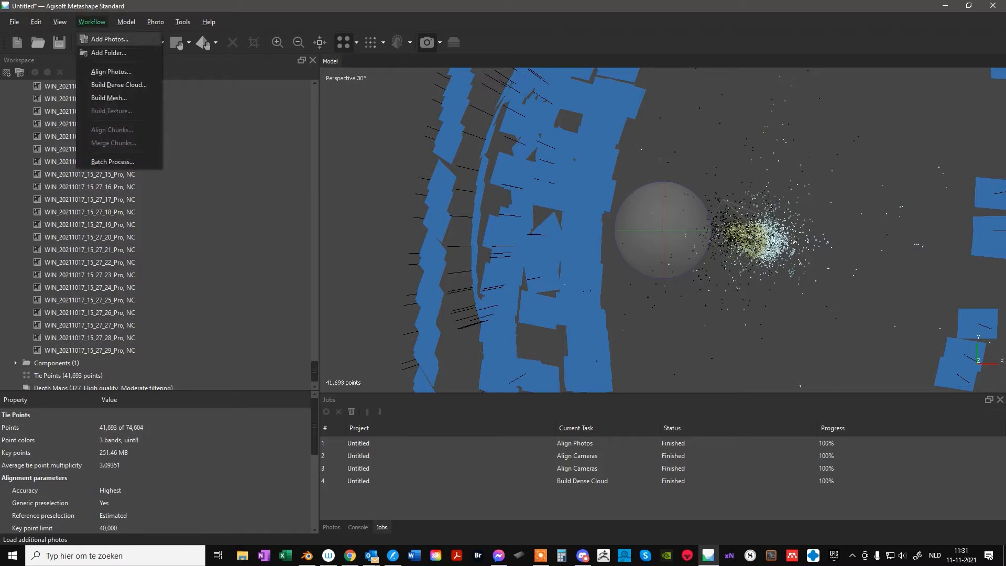
{"action": "left_click", "coordinate": [109, 97]}
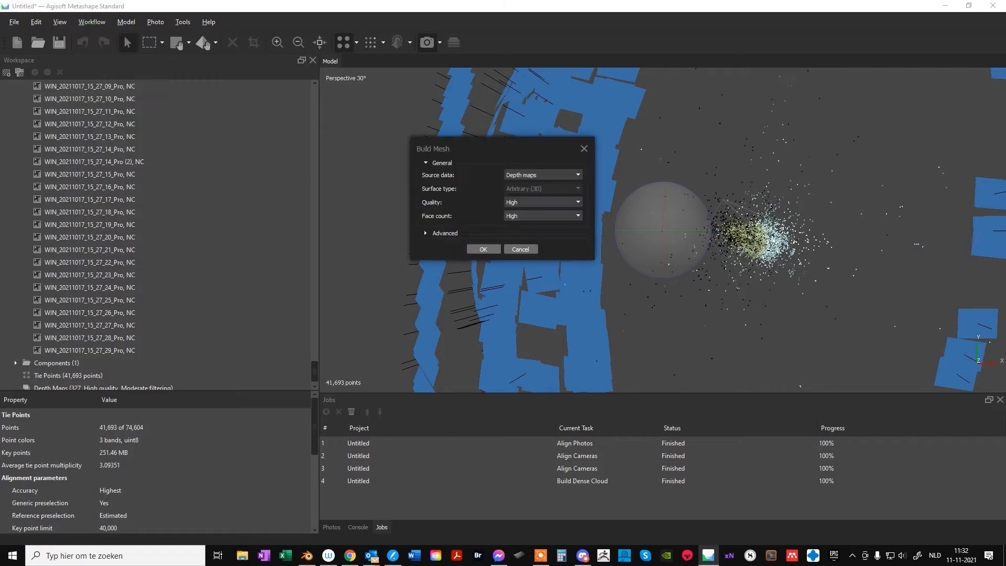
{"action": "key", "text": "Return"}
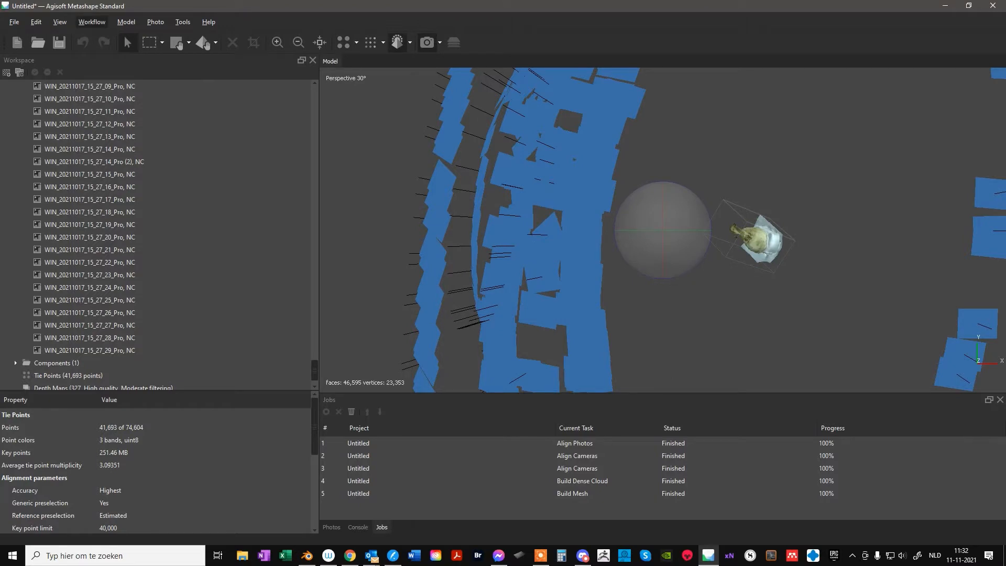
Build a diffuse map texture from the images with Generic mapping, Mosaic blending, size 4096 and count 1
{"action": "left_click", "coordinate": [92, 22]}
{"action": "left_click", "coordinate": [112, 111]}
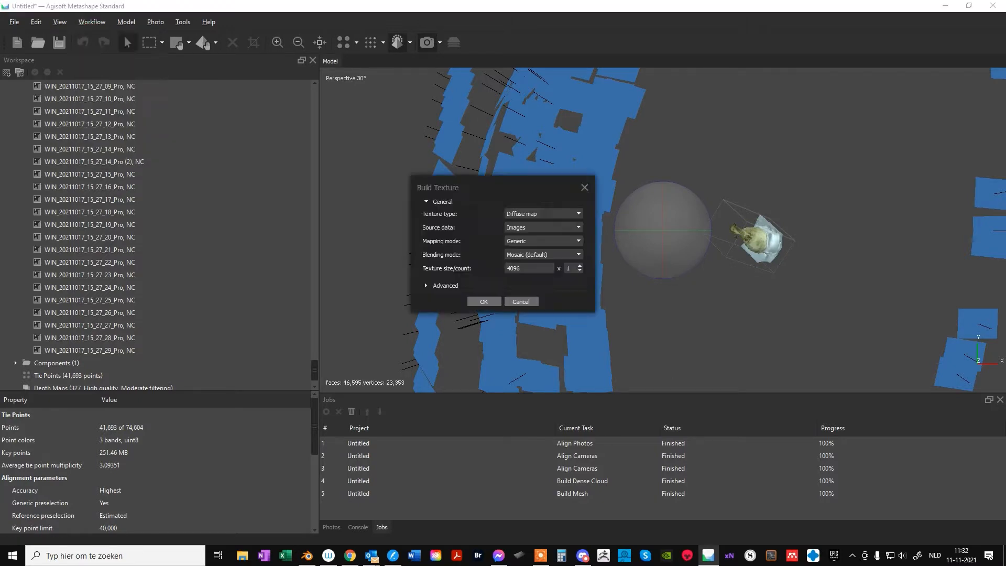
{"action": "key", "text": "Return"}
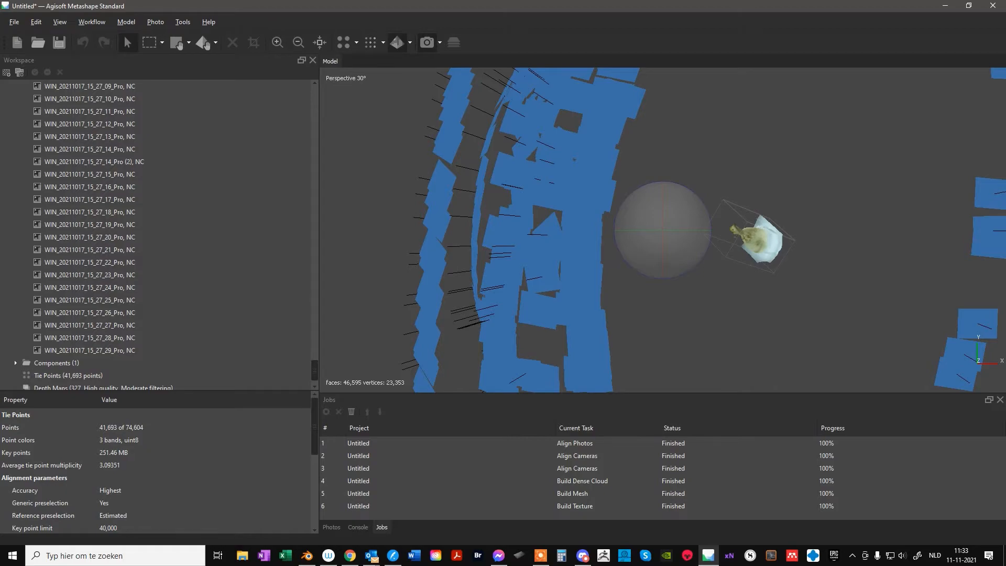
Inspect the textured model and the ring of camera positions from several sides and distances
{"action": "right_click_drag", "start_coordinate": [759, 240], "coordinate": [671, 230]}
{"action": "left_click_drag", "start_coordinate": [670, 230], "coordinate": [768, 199]}
{"action": "right_click_drag", "start_coordinate": [656, 235], "coordinate": [663, 227]}
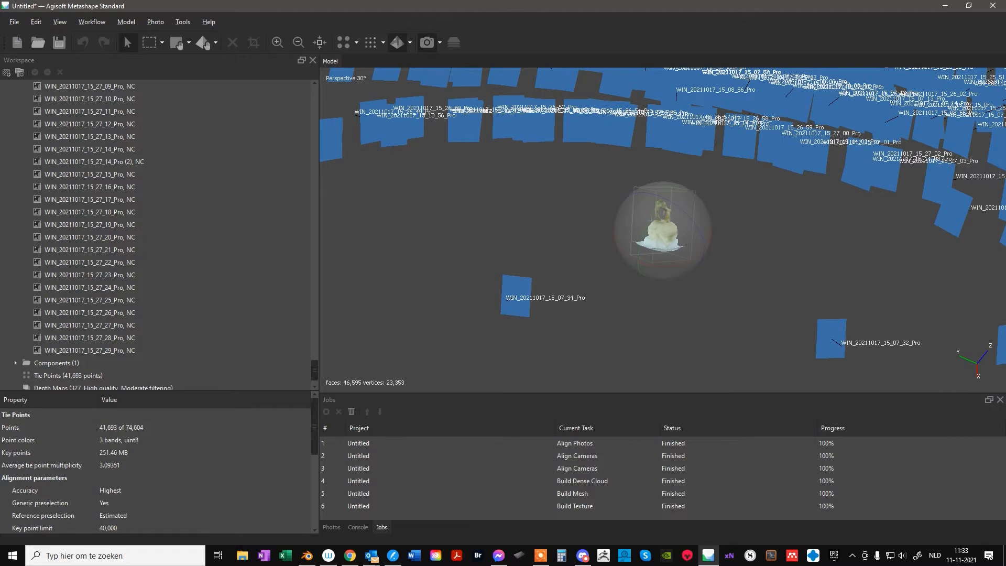
{"action": "scroll", "coordinate": [663, 231], "scroll_direction": "down", "scroll_amount": 3}
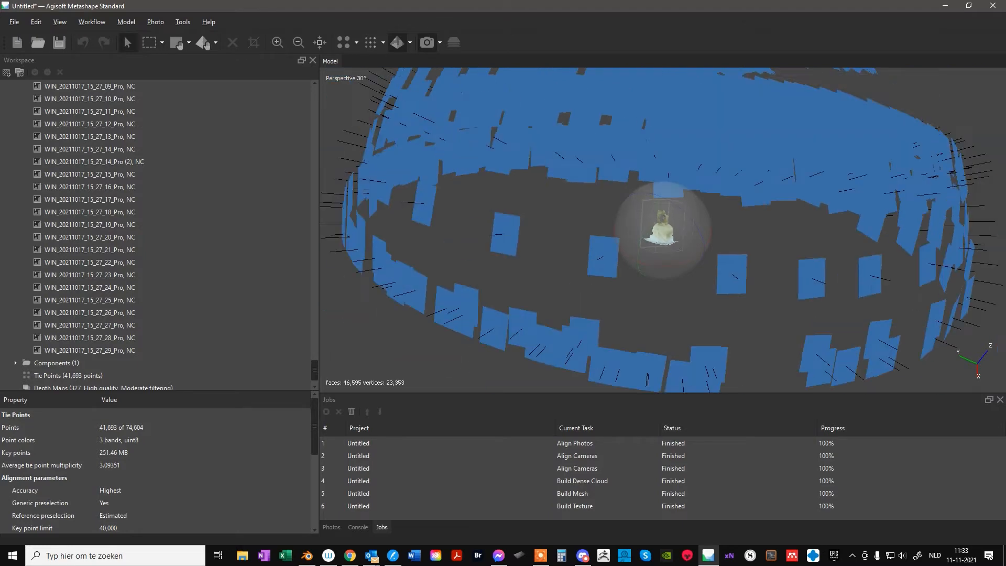
{"action": "scroll", "coordinate": [664, 231], "scroll_direction": "up", "scroll_amount": 8}
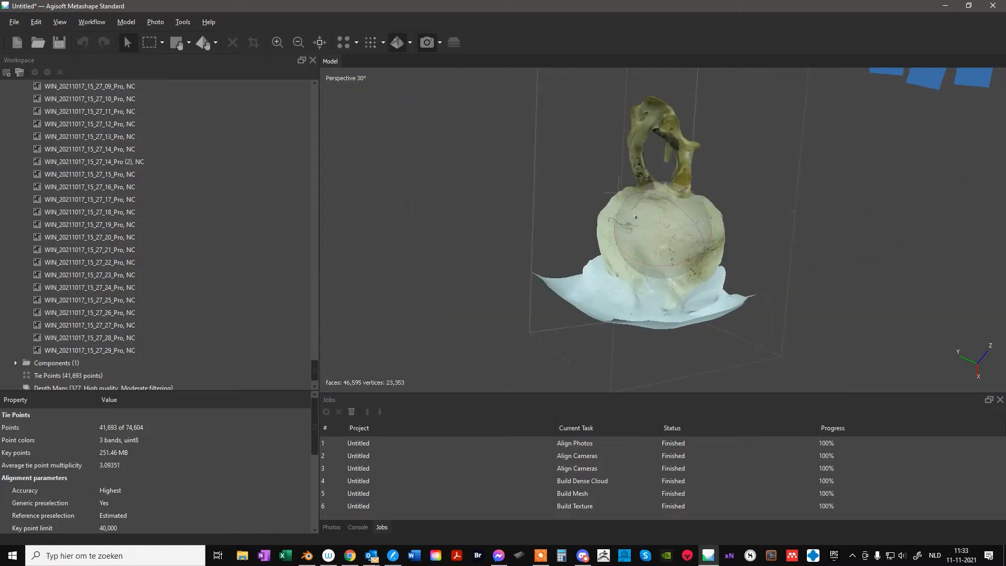
{"action": "left_click_drag", "start_coordinate": [755, 215], "coordinate": [757, 236]}
{"action": "left_click_drag", "start_coordinate": [663, 230], "coordinate": [679, 195]}
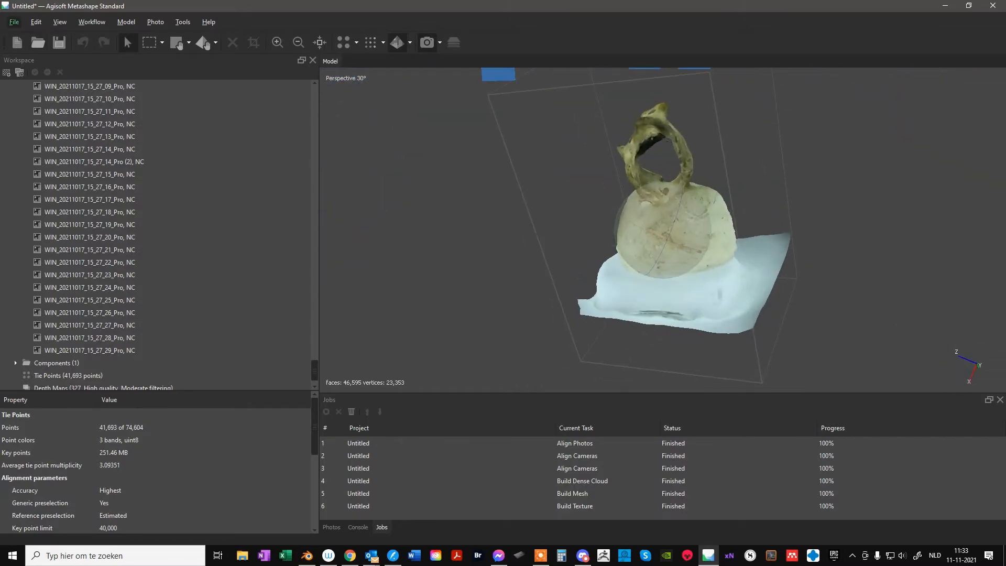
Export the model as a Wavefront OBJ named Atlas_mouse in the c1 folder, including vertex colors, vertex normals and a JPEG texture
{"action": "left_click", "coordinate": [14, 22]}
{"action": "mouse_move", "coordinate": [50, 111]}
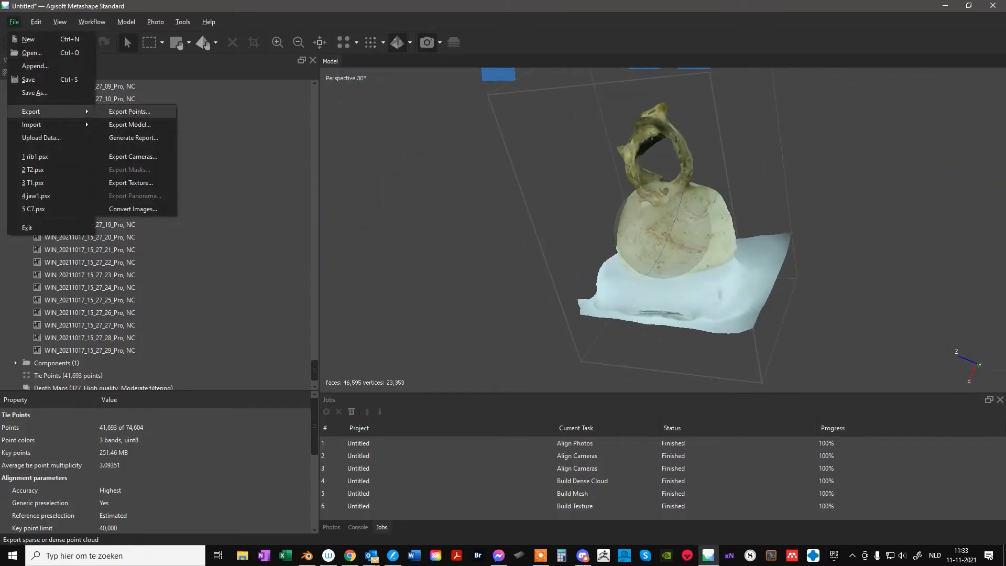
{"action": "left_click", "coordinate": [129, 124]}
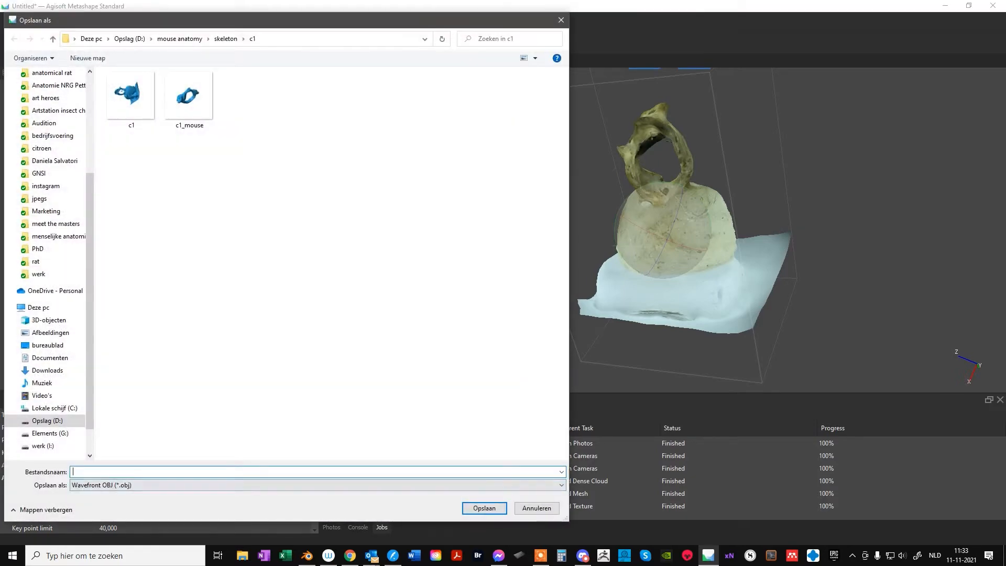
{"action": "type", "text": "Atlas_mouse"}
{"action": "key", "text": "Return"}
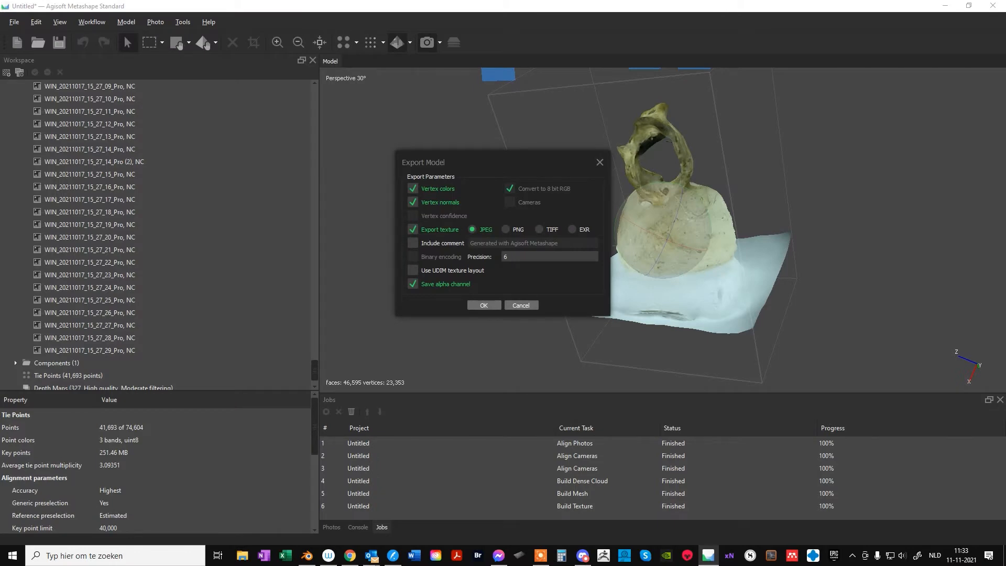
{"action": "key", "text": "Return"}
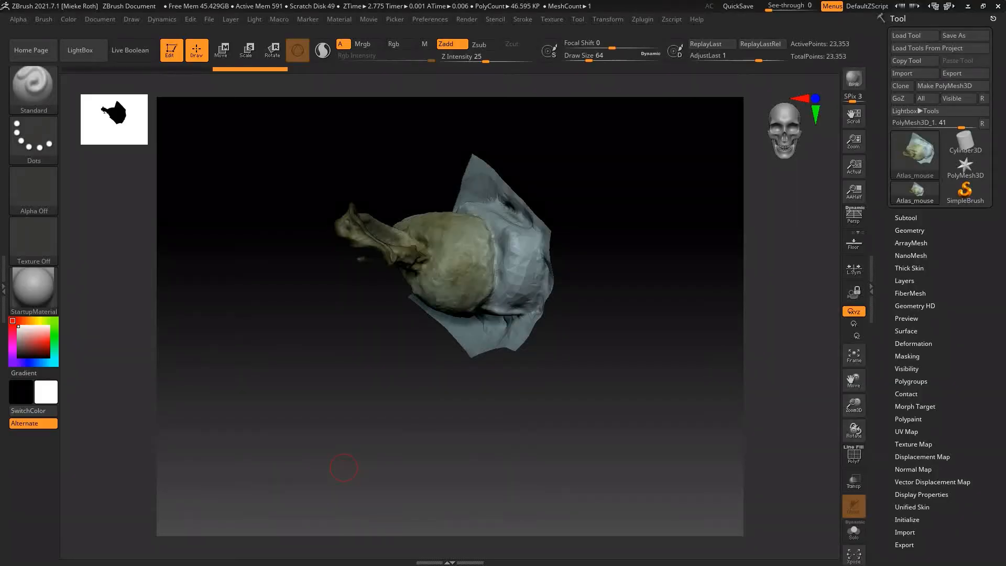
Switch to ZBrush and duplicate the imported Atlas_mouse subtool to keep the original scan
{"action": "left_click_drag", "start_coordinate": [340, 478], "coordinate": [487, 409]}
{"action": "left_click_drag", "start_coordinate": [856, 379], "coordinate": [846, 466]}
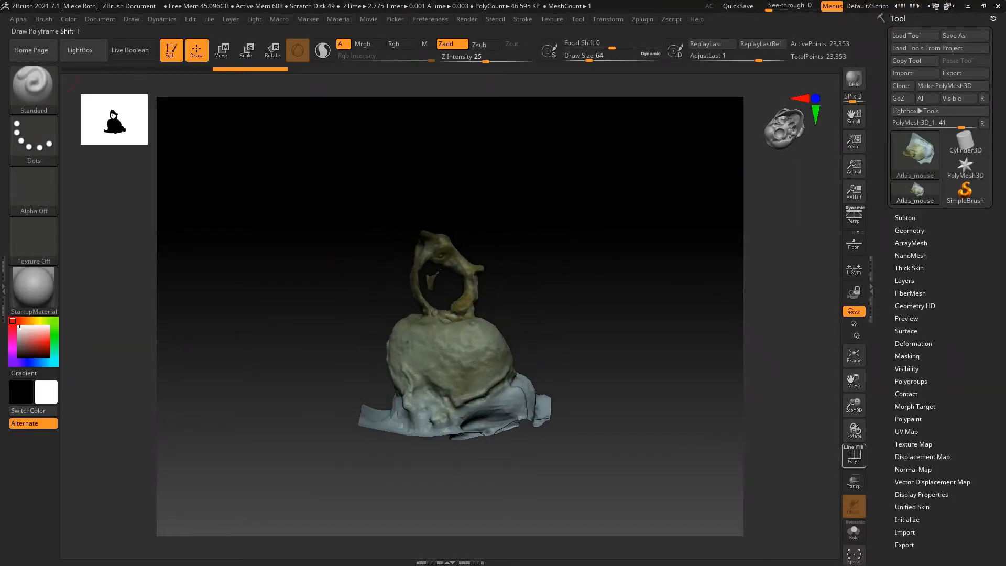
{"action": "mouse_move", "coordinate": [855, 431]}
{"action": "left_mouse_down"}
{"action": "mouse_move", "coordinate": [650, 431]}
{"action": "mouse_move", "coordinate": [718, 431]}
{"action": "mouse_move", "coordinate": [587, 419]}
{"action": "mouse_move", "coordinate": [264, 359]}
{"action": "mouse_move", "coordinate": [379, 332]}
{"action": "left_mouse_up"}
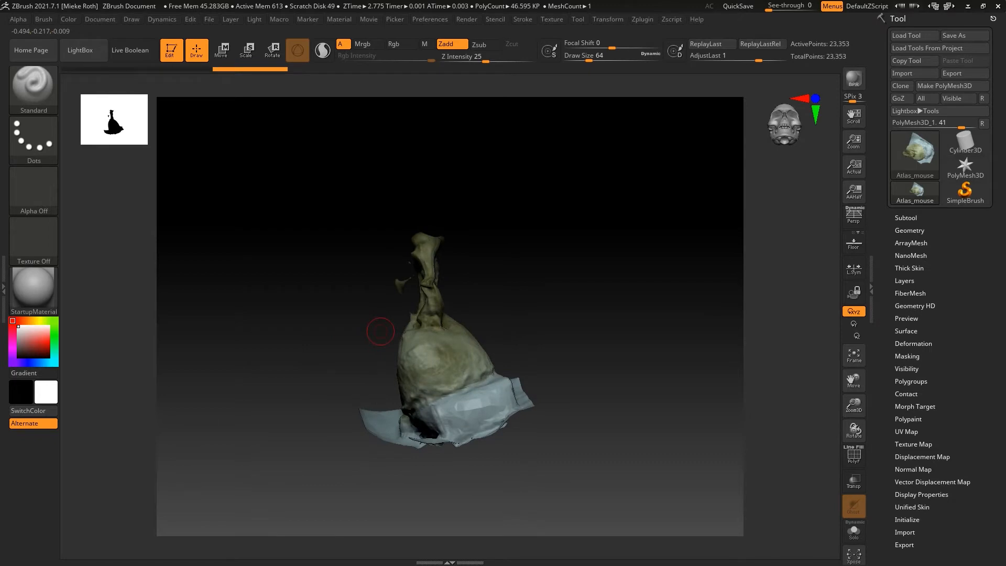
{"action": "left_click", "coordinate": [906, 218]}
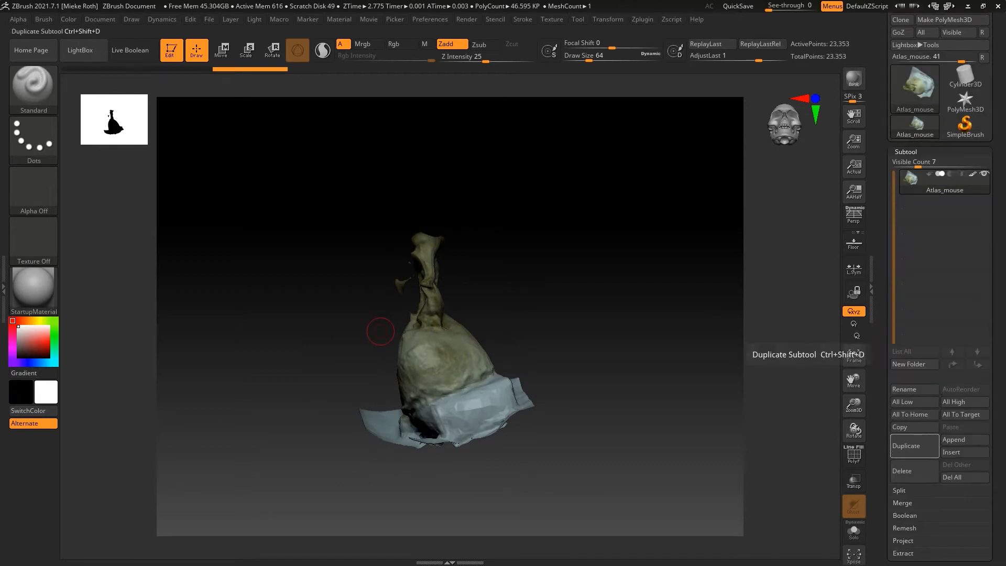
{"action": "left_click", "coordinate": [914, 446]}
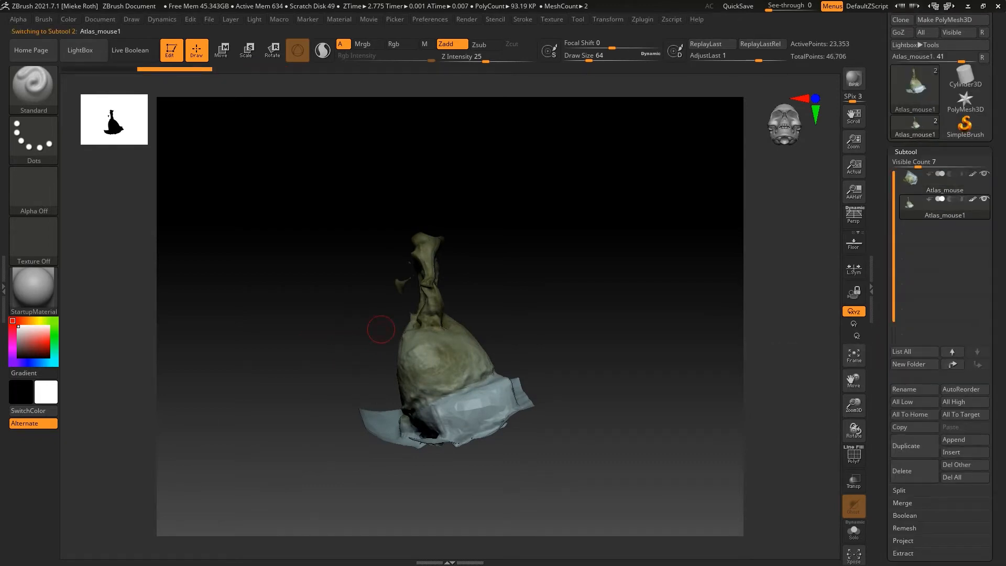
Split the duplicated scan into separate subtools by similar parts
{"action": "left_click", "coordinate": [900, 490]}
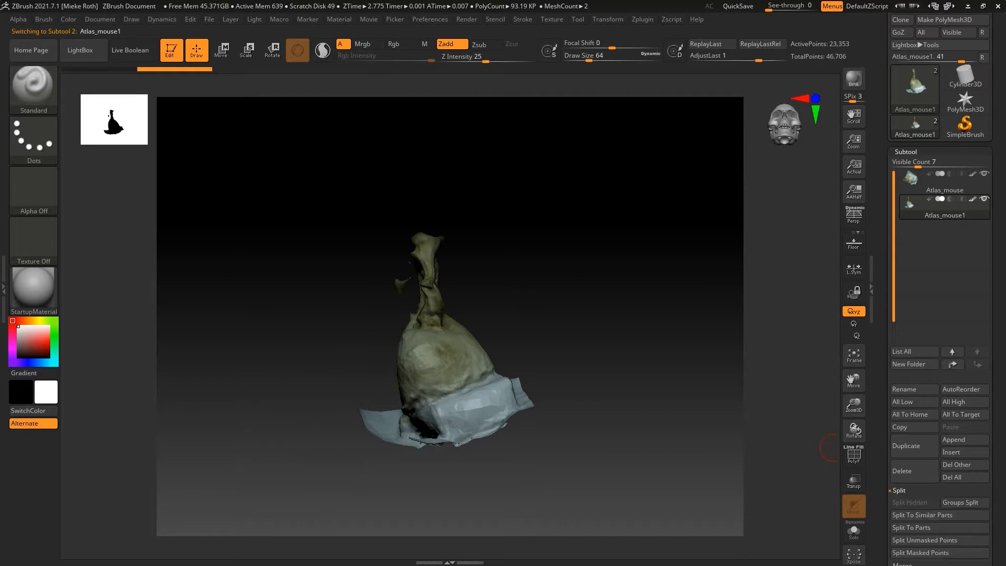
{"action": "left_click", "coordinate": [922, 515]}
{"action": "left_click", "coordinate": [818, 538]}
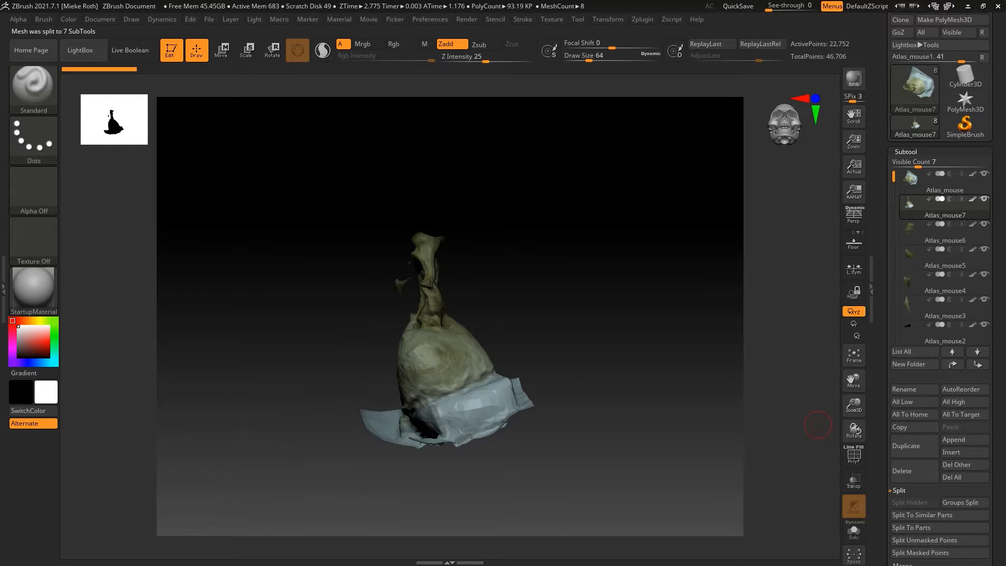
Create a subtool folder named trash
{"action": "left_click", "coordinate": [909, 364]}
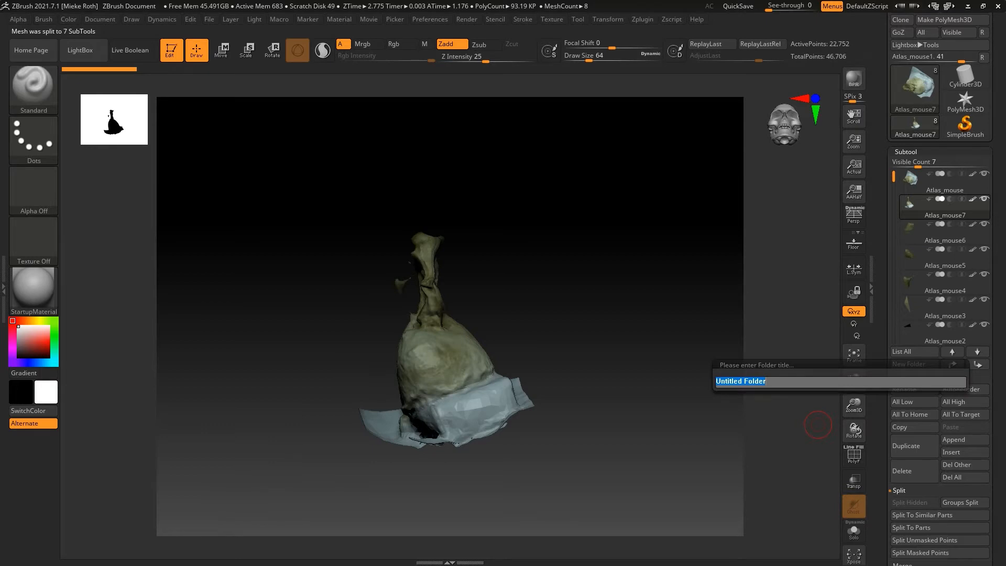
{"action": "type", "text": "trash"}
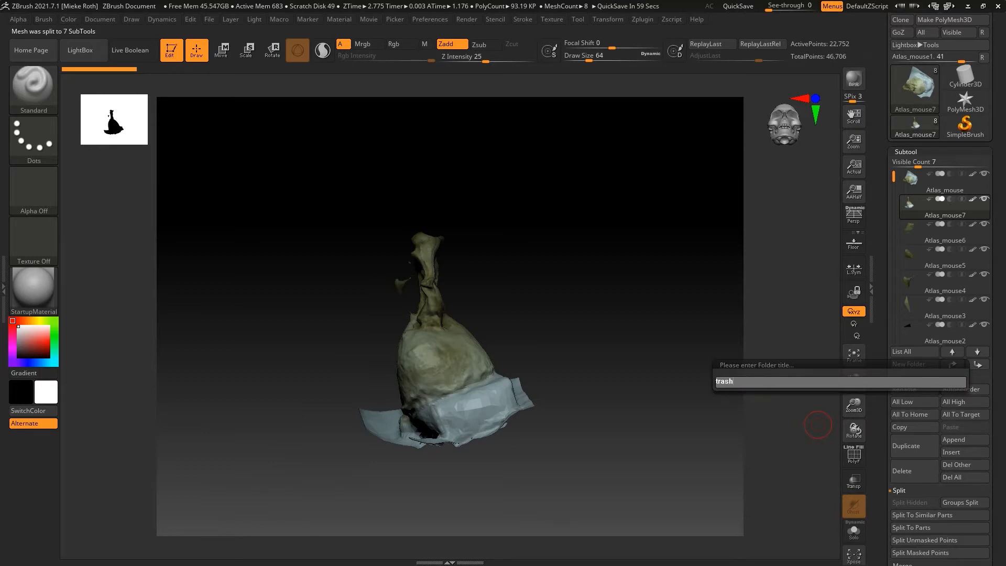
{"action": "key", "text": "Return"}
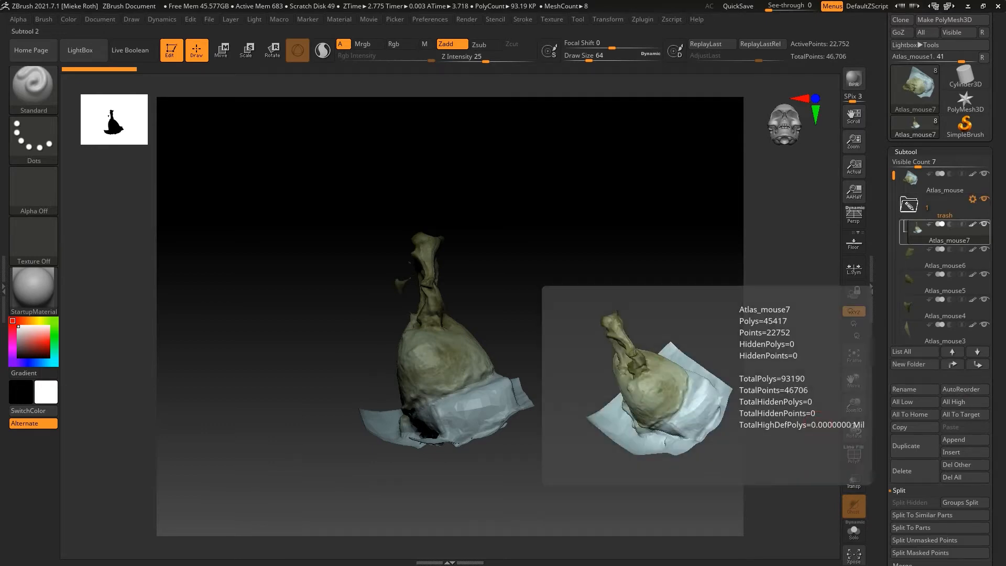
Move the loose fragment subtools Atlas_mouse6 through Atlas_mouse1 into the trash folder and take the main mesh Atlas_mouse7 out of it
{"action": "left_click_drag", "start_coordinate": [939, 258], "coordinate": [939, 235]}
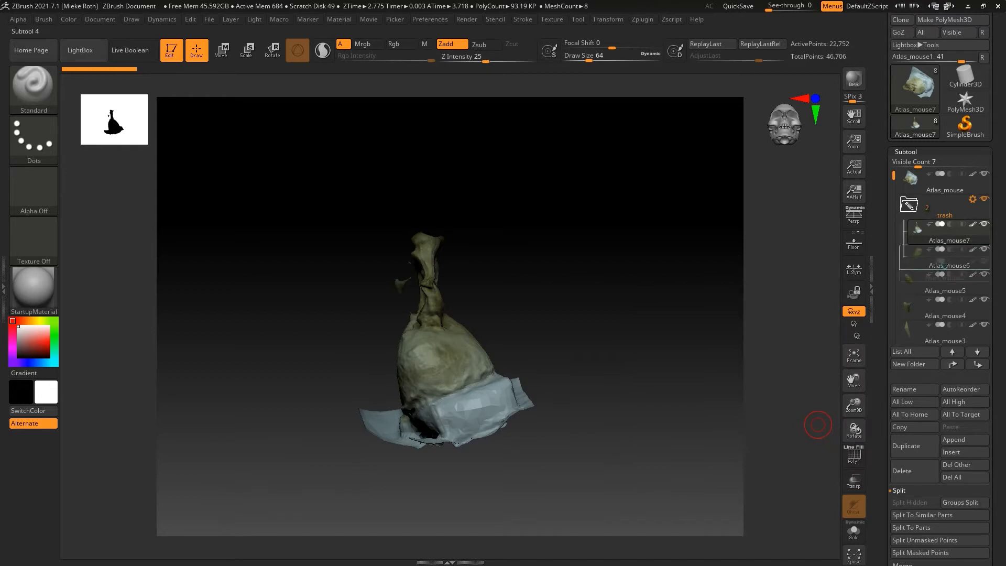
{"action": "left_click_drag", "start_coordinate": [938, 308], "coordinate": [939, 283]}
{"action": "left_click_drag", "start_coordinate": [939, 333], "coordinate": [939, 310]}
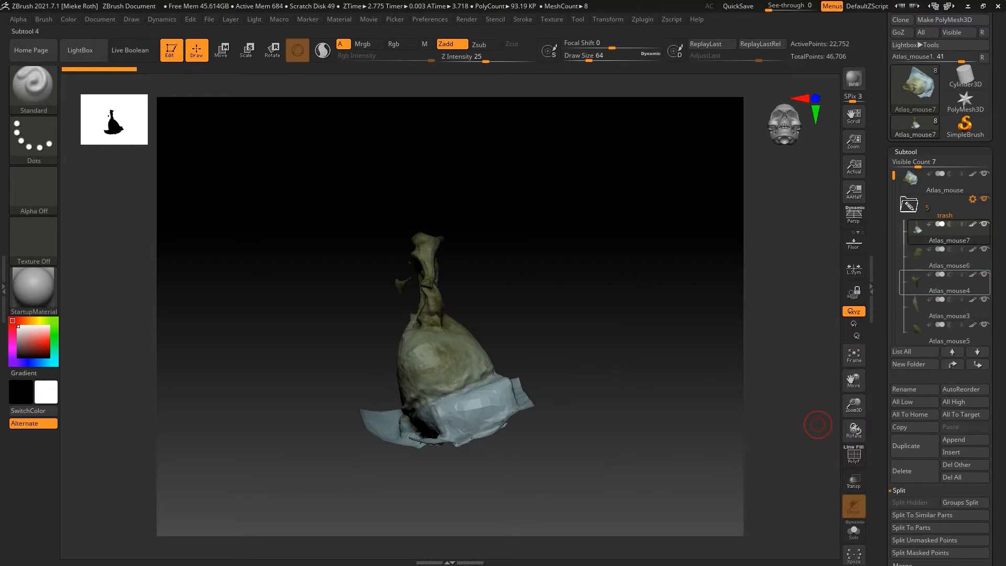
{"action": "left_click_drag", "start_coordinate": [894, 176], "coordinate": [895, 201]}
{"action": "left_click_drag", "start_coordinate": [938, 309], "coordinate": [938, 288]}
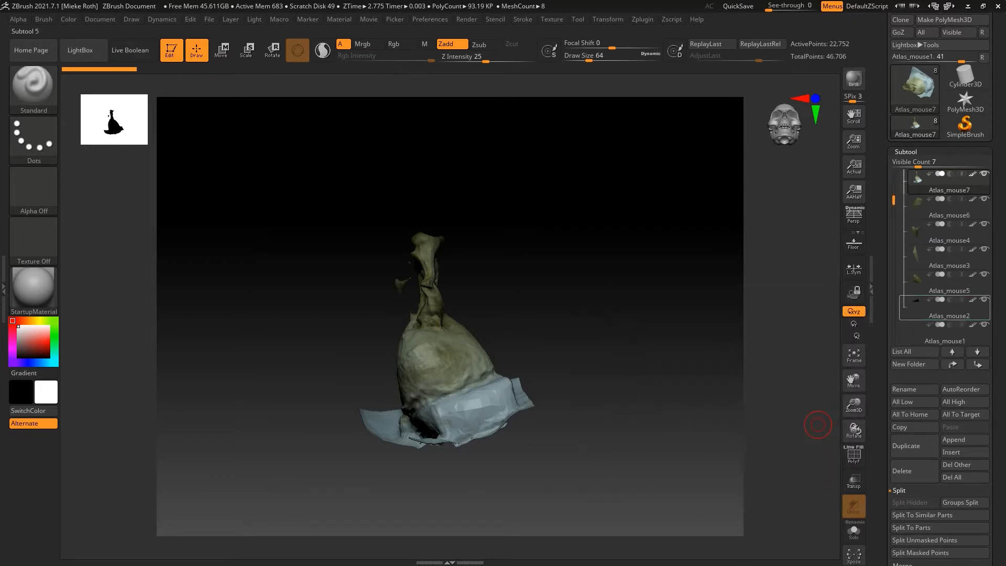
{"action": "left_click_drag", "start_coordinate": [939, 333], "coordinate": [938, 309]}
{"action": "left_click_drag", "start_coordinate": [895, 212], "coordinate": [894, 176]}
{"action": "left_click_drag", "start_coordinate": [943, 231], "coordinate": [944, 201]}
Hide the trash folder and the original Atlas_mouse subtool, and collapse the folder
{"action": "left_click", "coordinate": [985, 225]}
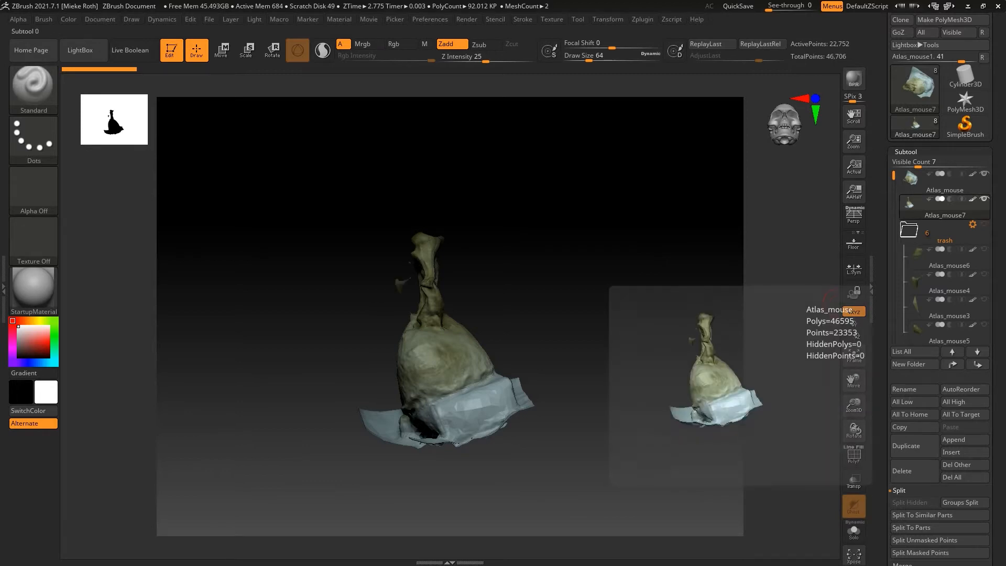
{"action": "left_click", "coordinate": [923, 231]}
{"action": "left_click", "coordinate": [909, 230]}
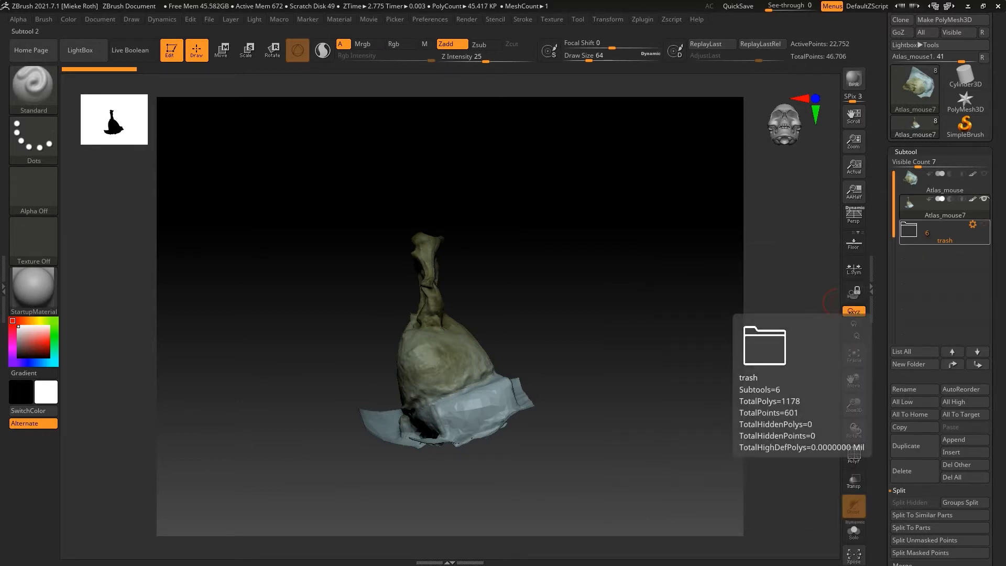
Delete the trash folder together with all the fragments in it
{"action": "left_click", "coordinate": [973, 224]}
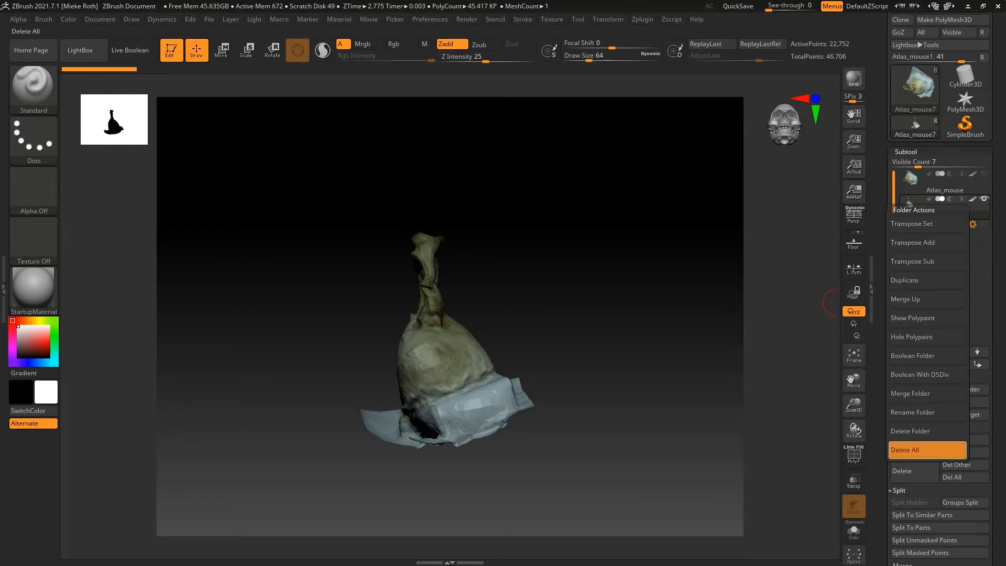
{"action": "left_click", "coordinate": [913, 450]}
{"action": "left_click", "coordinate": [817, 491]}
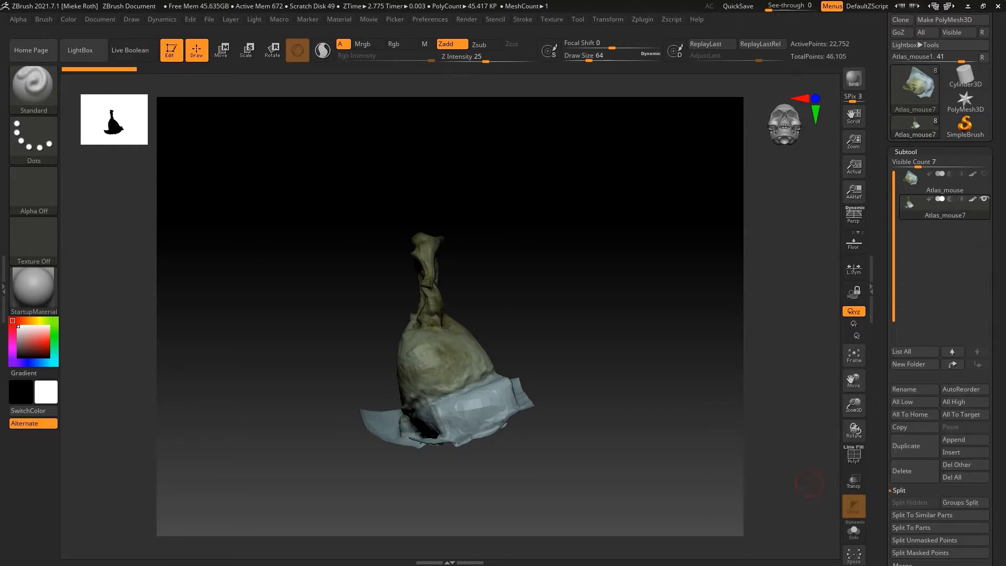
Duplicate the cleaned mesh Atlas_mouse7, then hide the copy's lower part and the source subtool
{"action": "left_click_drag", "start_coordinate": [777, 437], "coordinate": [283, 404]}
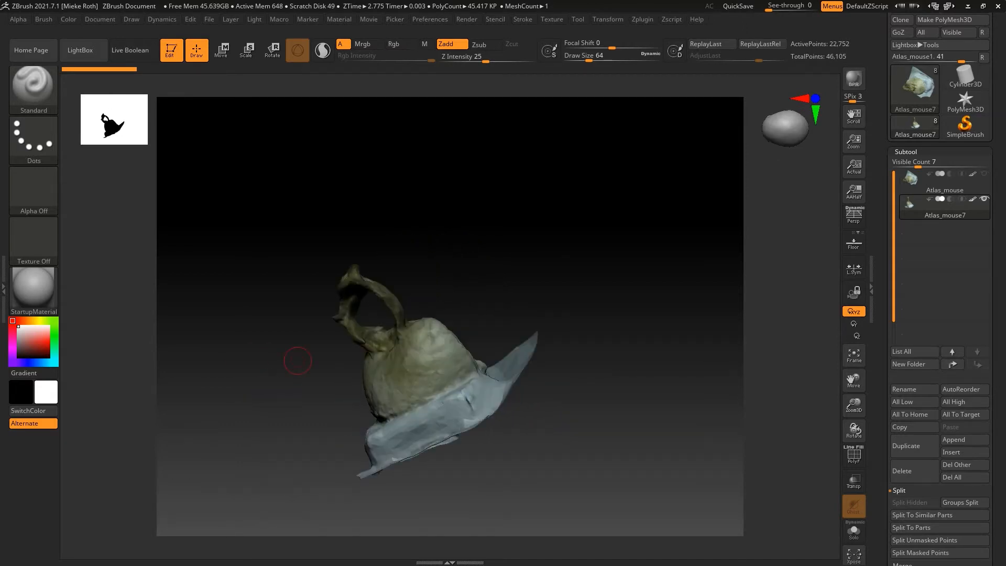
{"action": "key", "text": "ctrl+shift+d"}
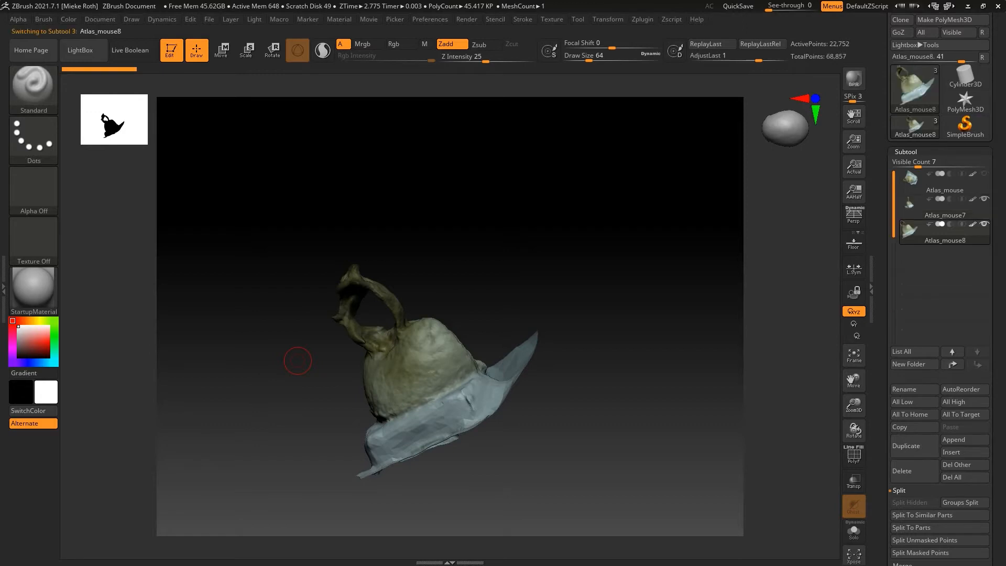
{"action": "left_click_drag", "start_coordinate": [276, 405], "coordinate": [293, 347]}
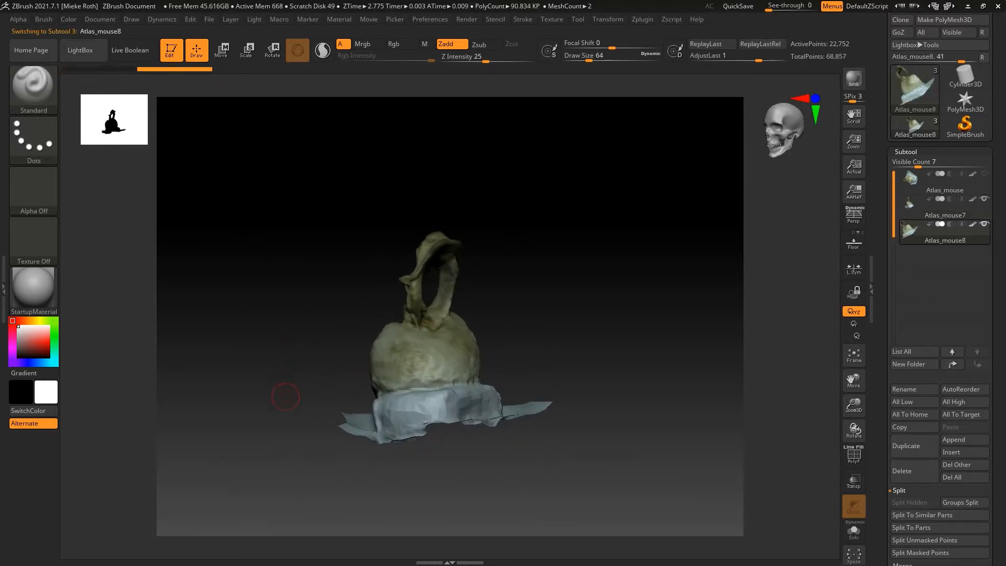
{"action": "mouse_move", "coordinate": [284, 341]}
{"action": "left_mouse_down", "text": "ctrl+shift"}
{"action": "mouse_move", "coordinate": [497, 486]}
{"action": "mouse_move", "coordinate": [569, 484]}
{"action": "left_mouse_up", "text": "ctrl+shift"}
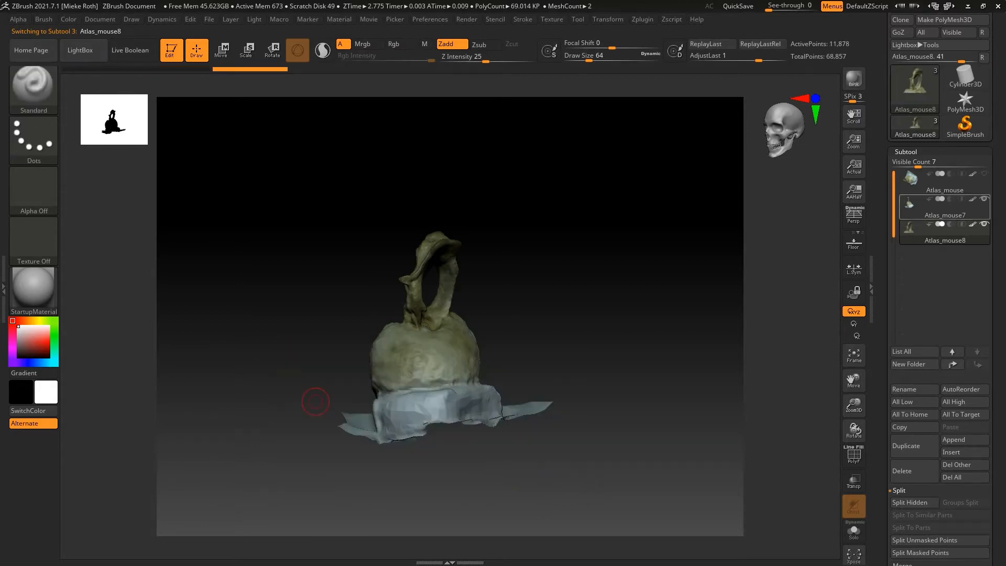
{"action": "left_click", "coordinate": [985, 199]}
Hide the remaining mounting material around the copy until only the bone ring is left in view
{"action": "mouse_move", "coordinate": [299, 384]}
{"action": "left_mouse_down"}
{"action": "mouse_move", "coordinate": [414, 430]}
{"action": "mouse_move", "coordinate": [385, 304]}
{"action": "mouse_move", "coordinate": [429, 360]}
{"action": "mouse_move", "coordinate": [458, 375]}
{"action": "left_mouse_up"}
{"action": "left_click_drag", "start_coordinate": [523, 425], "coordinate": [427, 352], "text": "ctrl+shift"}
{"action": "mouse_move", "coordinate": [472, 400]}
{"action": "left_mouse_down"}
{"action": "mouse_move", "coordinate": [395, 395]}
{"action": "mouse_move", "coordinate": [425, 369]}
{"action": "left_mouse_up"}
{"action": "mouse_move", "coordinate": [494, 304]}
{"action": "left_mouse_down", "text": "ctrl+shift"}
{"action": "mouse_move", "coordinate": [478, 366]}
{"action": "mouse_move", "coordinate": [450, 372]}
{"action": "left_mouse_up", "text": "ctrl+shift"}
{"action": "left_click_drag", "start_coordinate": [373, 297], "coordinate": [418, 365], "text": "ctrl+shift"}
{"action": "mouse_move", "coordinate": [352, 381]}
{"action": "left_mouse_down"}
{"action": "mouse_move", "coordinate": [298, 382]}
{"action": "mouse_move", "coordinate": [328, 369]}
{"action": "mouse_move", "coordinate": [315, 388]}
{"action": "mouse_move", "coordinate": [317, 346]}
{"action": "left_mouse_up"}
Delete the hidden geometry from the Atlas_mouse8 subtool
{"action": "left_click_drag", "start_coordinate": [998, 414], "coordinate": [998, 243]}
{"action": "left_click", "coordinate": [911, 463]}
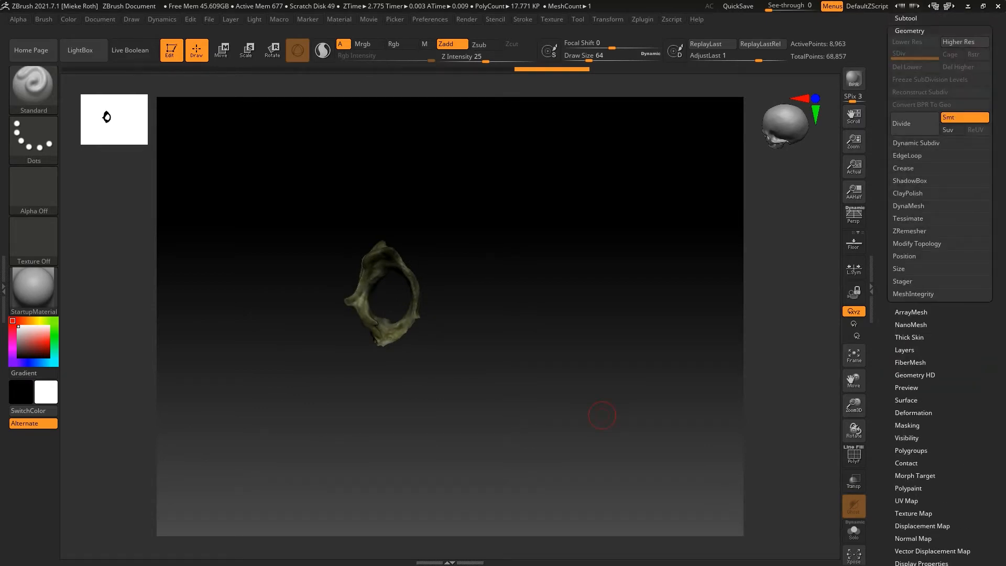
{"action": "left_click", "coordinate": [917, 243]}
{"action": "left_click", "coordinate": [909, 293]}
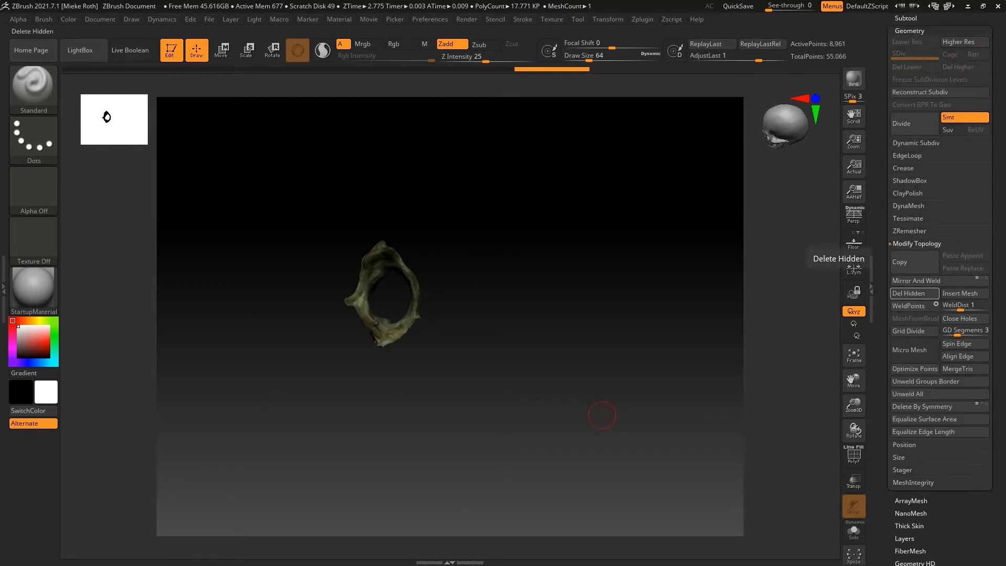
Duplicate the trimmed bone ring subtool
{"action": "left_click", "coordinate": [906, 17]}
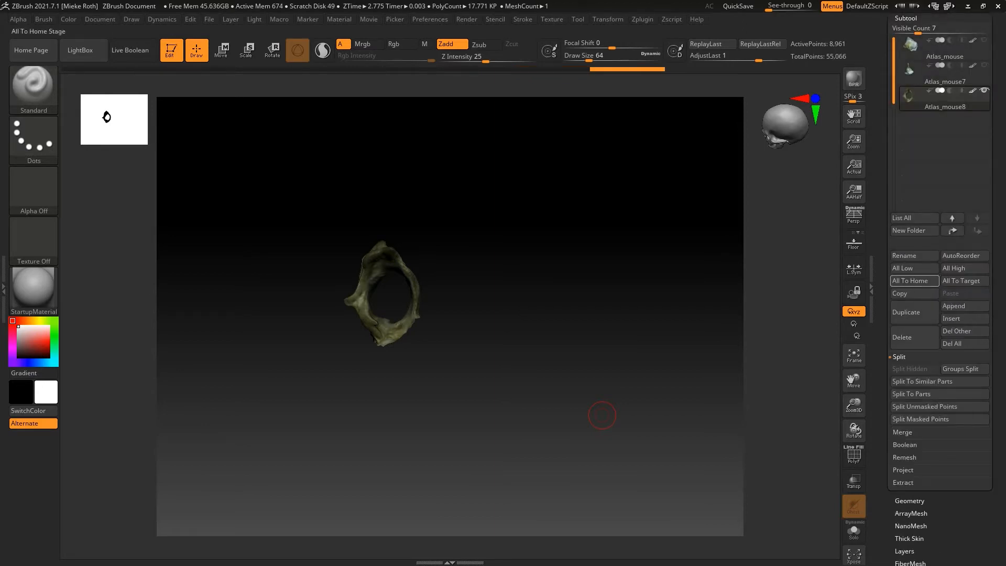
{"action": "left_click", "coordinate": [915, 312]}
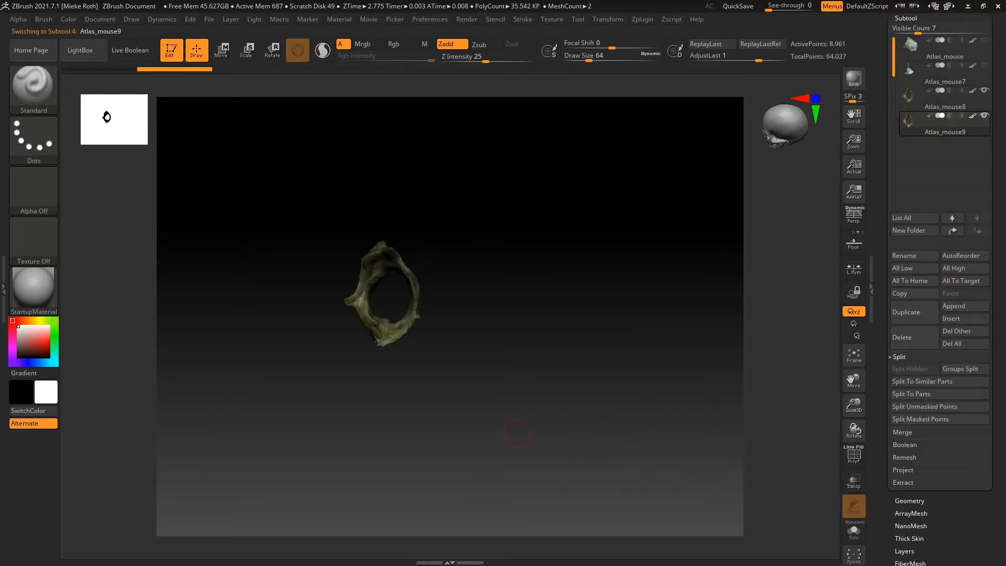
Rotate the duplicated bone ring upright around its own centre and hide the Atlas_mouse8 subtool
{"action": "left_click_drag", "start_coordinate": [293, 388], "coordinate": [438, 425]}
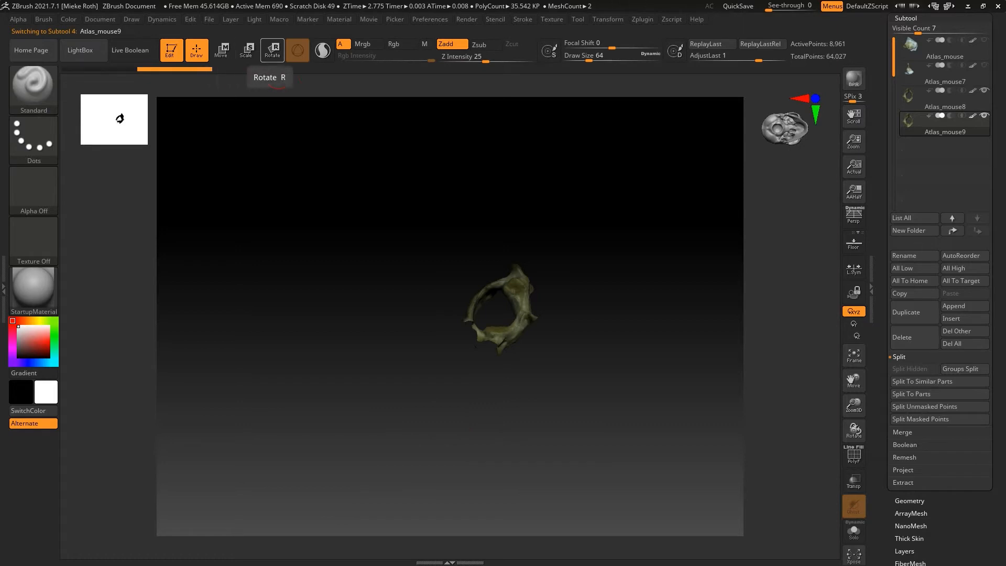
{"action": "left_click", "coordinate": [272, 50]}
{"action": "left_click", "coordinate": [435, 289]}
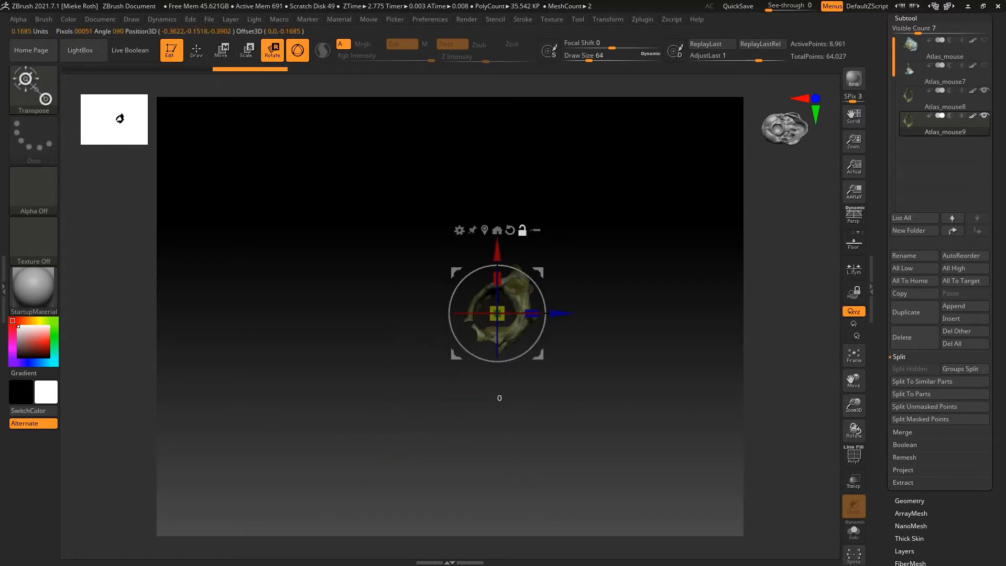
{"action": "left_click", "coordinate": [522, 230], "text": "alt"}
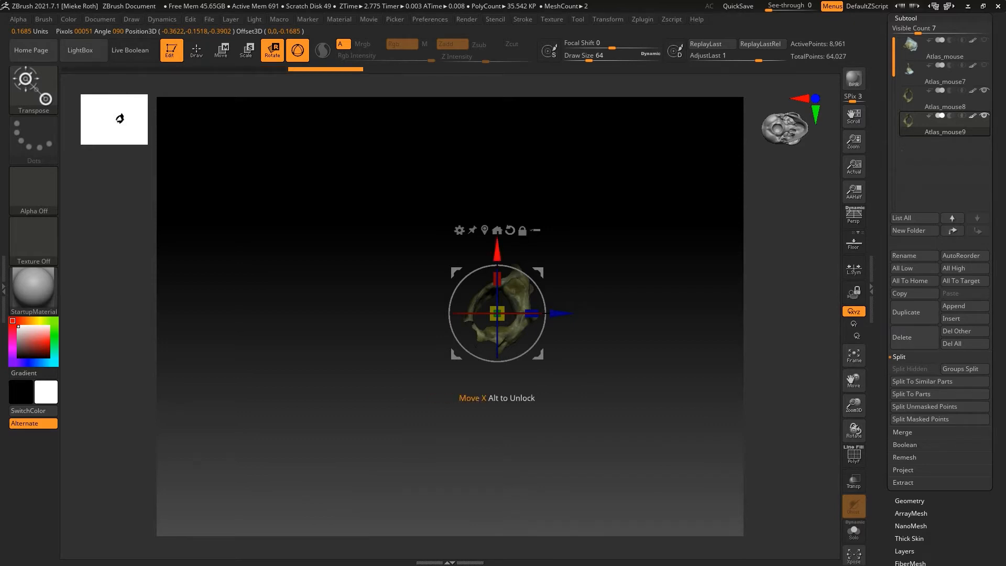
{"action": "left_click_drag", "start_coordinate": [543, 296], "coordinate": [527, 275]}
{"action": "left_click", "coordinate": [985, 91]}
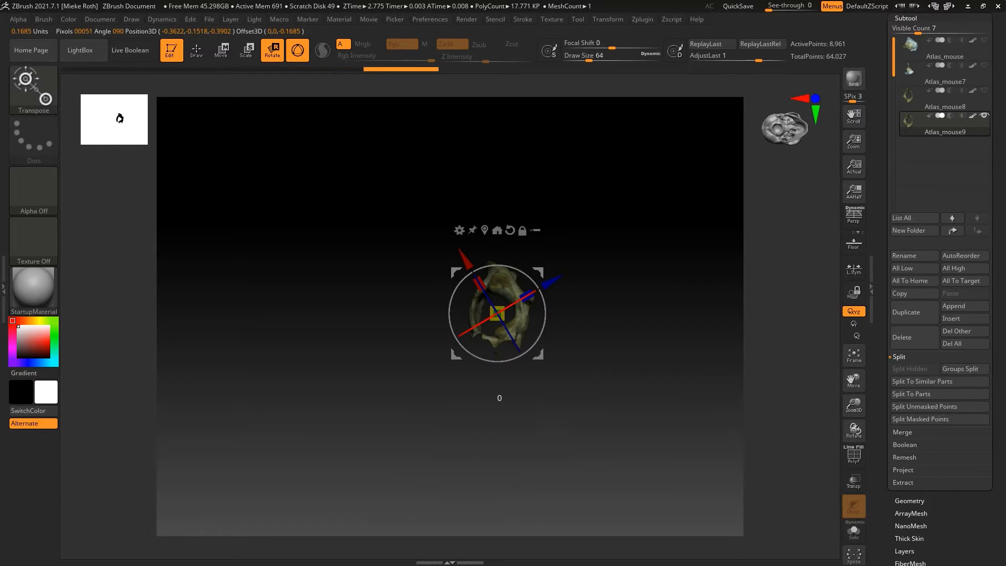
Straighten the bone ring from its side and front with small rotations, resetting the gizmo orientation to the world axes
{"action": "left_click_drag", "start_coordinate": [570, 374], "coordinate": [482, 374]}
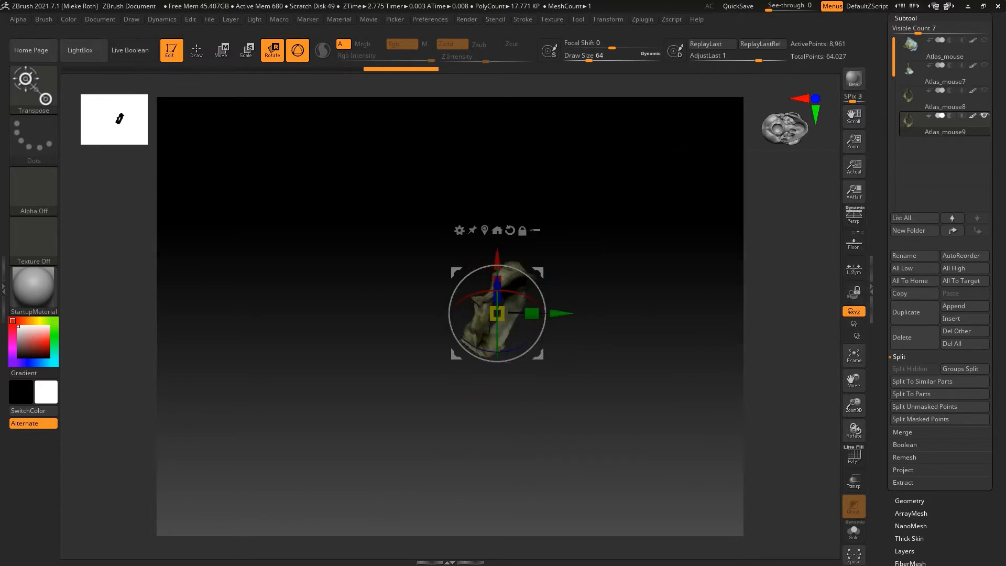
{"action": "left_click_drag", "start_coordinate": [530, 278], "coordinate": [514, 268], "text": "shift"}
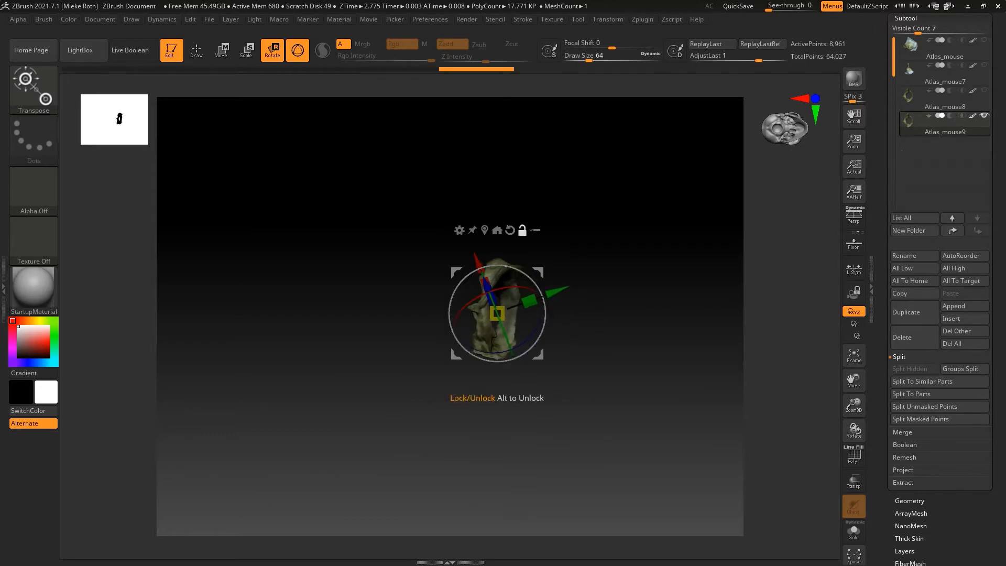
{"action": "left_click", "coordinate": [510, 230]}
{"action": "left_click_drag", "start_coordinate": [514, 313], "coordinate": [537, 313]}
{"action": "left_click_drag", "start_coordinate": [581, 341], "coordinate": [684, 342]}
{"action": "left_click_drag", "start_coordinate": [544, 325], "coordinate": [542, 333]}
{"action": "mouse_move", "coordinate": [471, 386]}
{"action": "left_mouse_down"}
{"action": "mouse_move", "coordinate": [375, 387]}
{"action": "mouse_move", "coordinate": [479, 388]}
{"action": "left_mouse_up"}
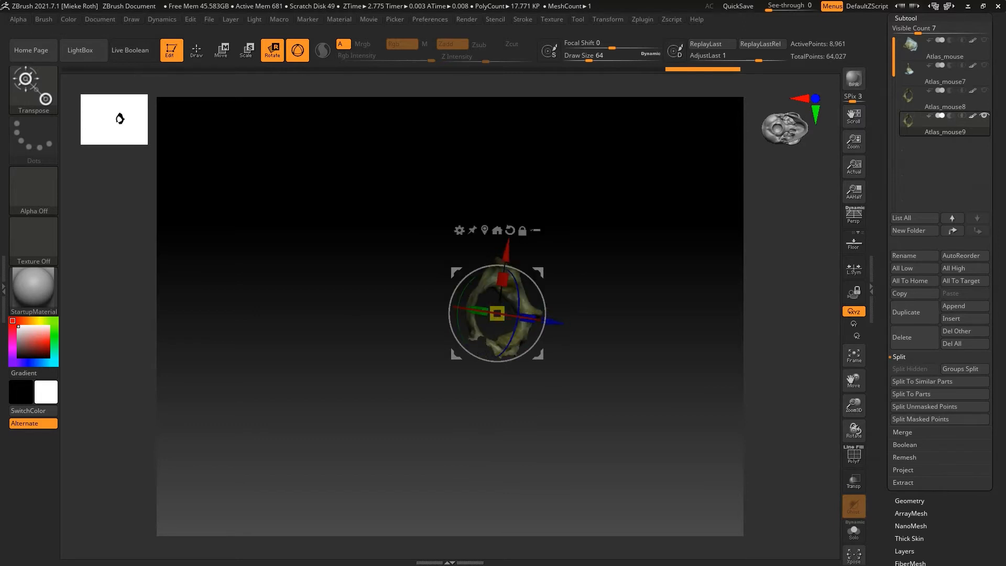
{"action": "left_click_drag", "start_coordinate": [497, 265], "coordinate": [495, 265]}
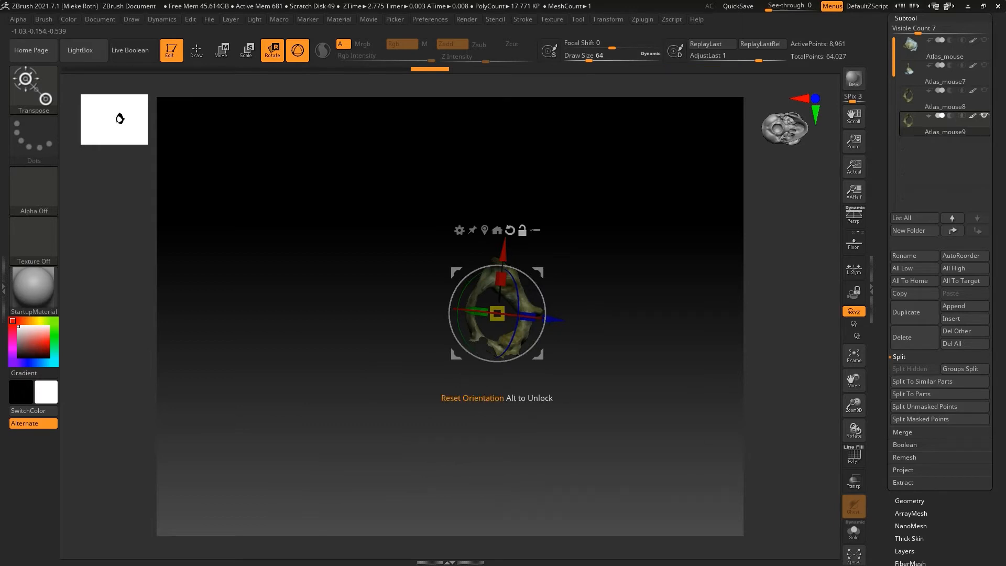
{"action": "left_click", "coordinate": [510, 231]}
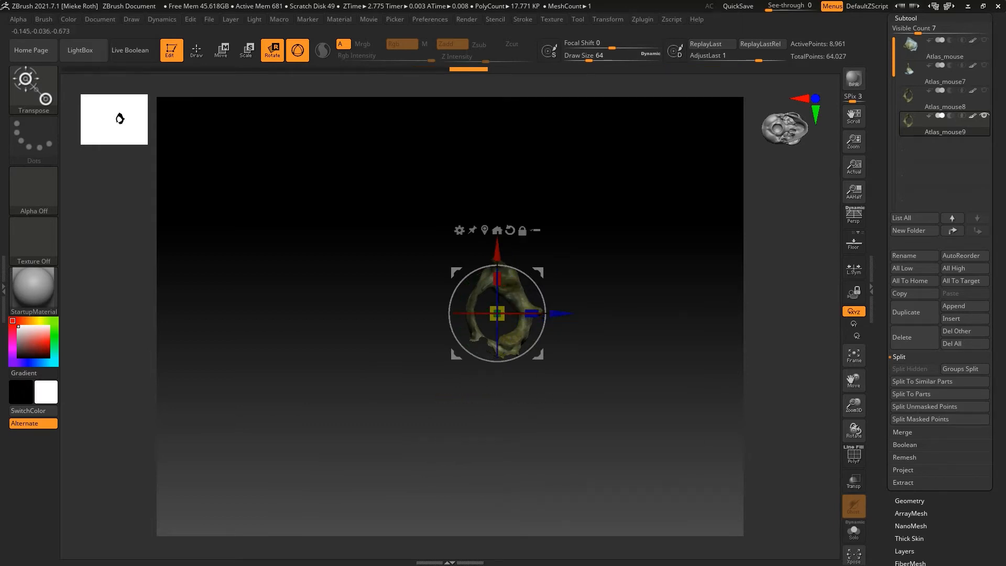
Save the project under the name Atlas in the c1 folder
{"action": "left_click_drag", "start_coordinate": [854, 405], "coordinate": [854, 480]}
{"action": "left_click_drag", "start_coordinate": [854, 381], "coordinate": [800, 393]}
{"action": "left_click_drag", "start_coordinate": [666, 378], "coordinate": [516, 382]}
{"action": "left_click_drag", "start_coordinate": [418, 287], "coordinate": [403, 362], "text": "shift"}
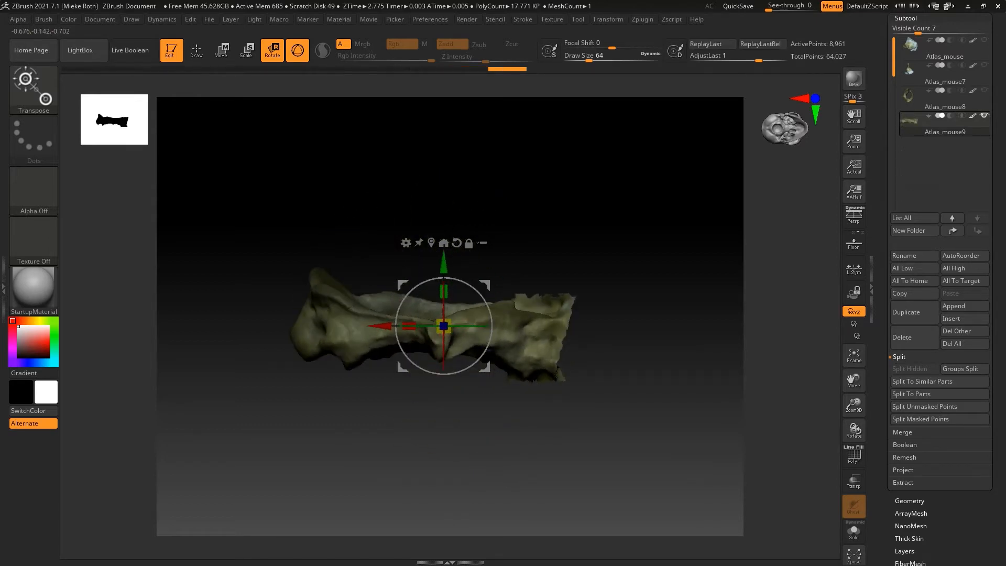
{"action": "left_click", "coordinate": [209, 19]}
{"action": "left_click", "coordinate": [283, 39]}
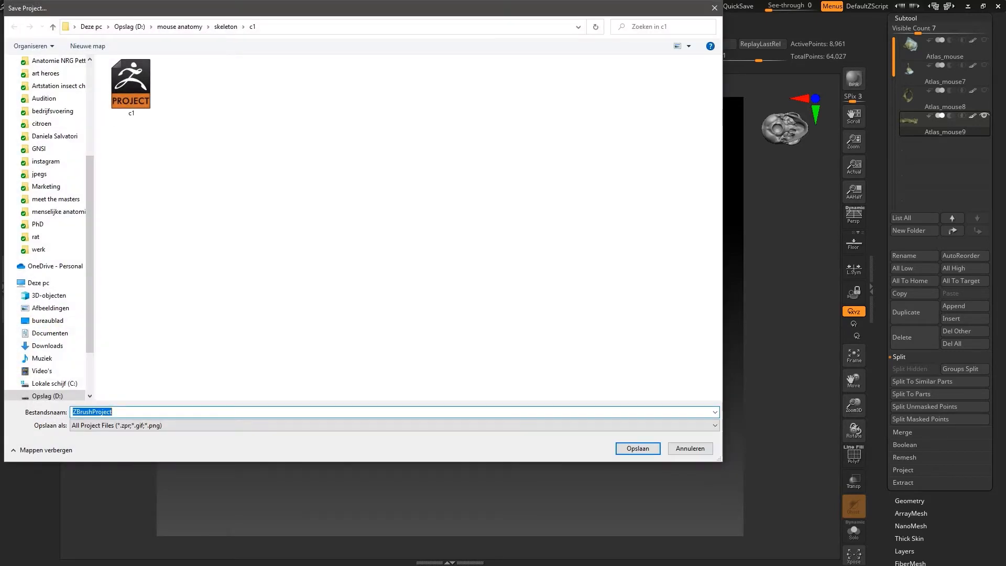
{"action": "type", "text": "A"}
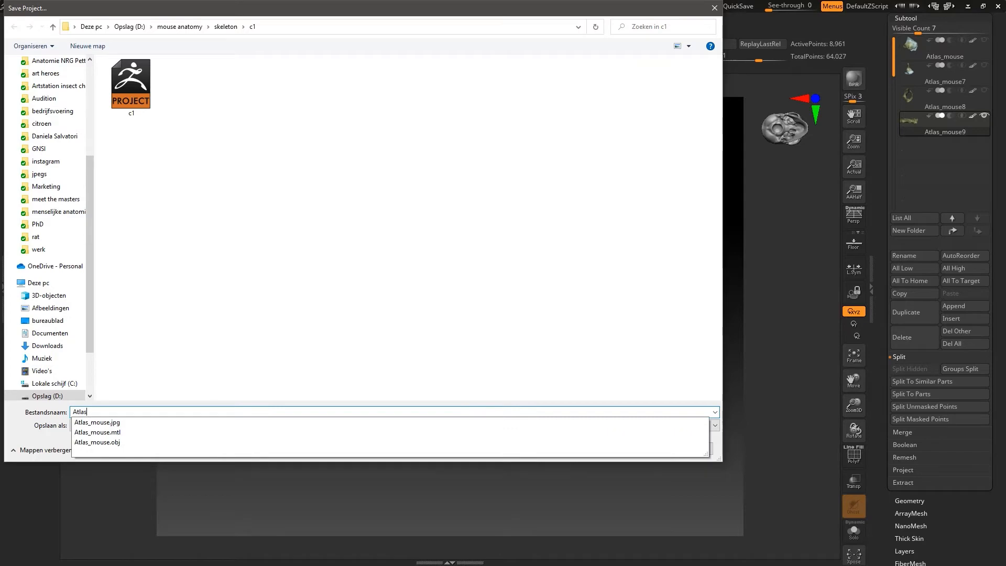
{"action": "type", "text": "tlas"}
{"action": "key", "text": "Return"}
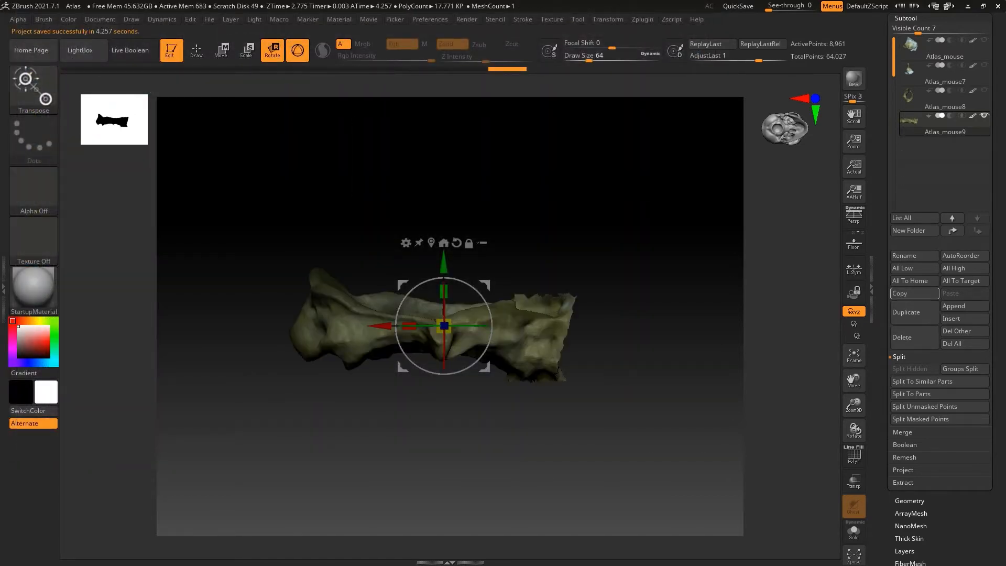
Duplicate the aligned Atlas_mouse9 subtool and open the deformation options for the copy
{"action": "left_click", "coordinate": [907, 312]}
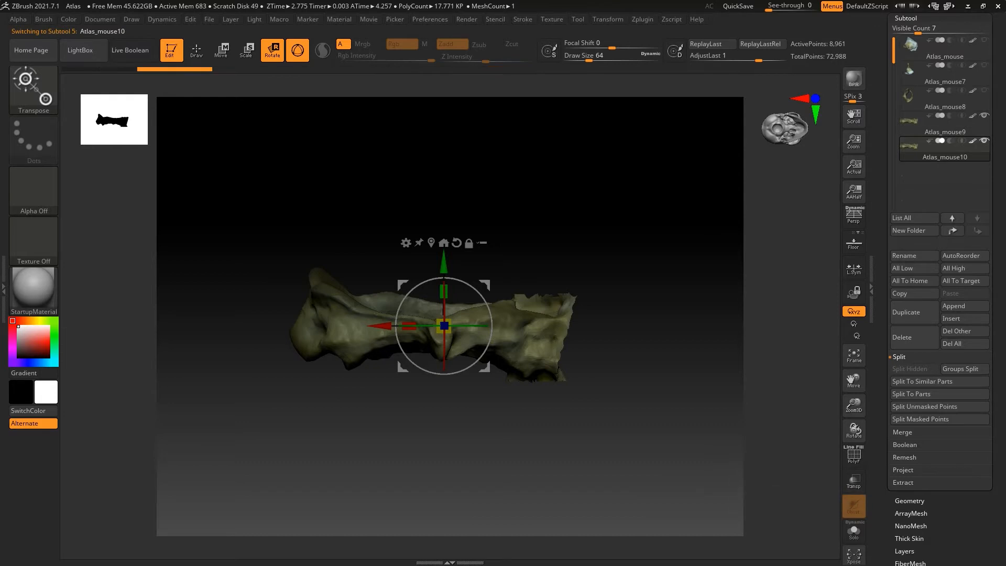
{"action": "left_click", "coordinate": [910, 501]}
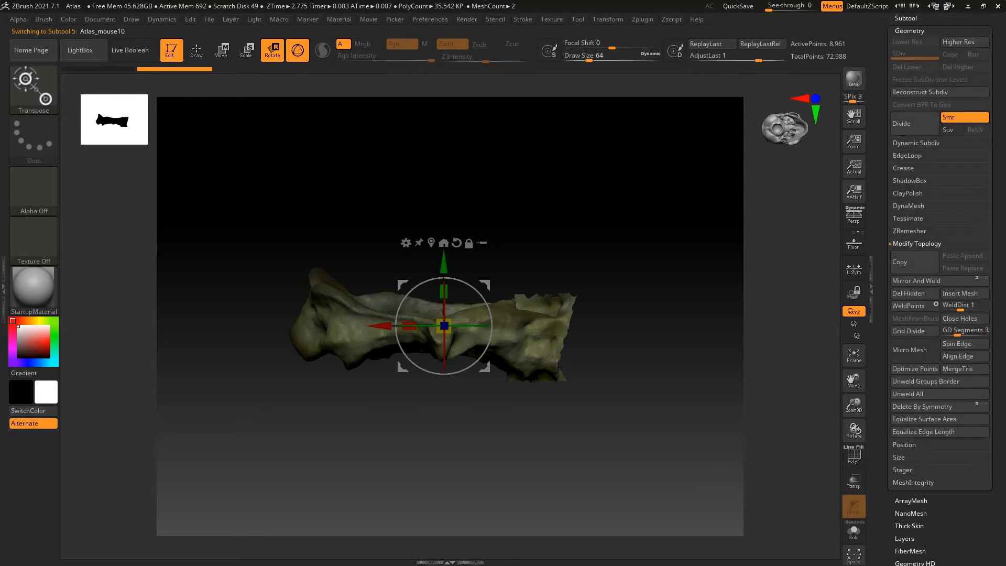
{"action": "left_click_drag", "start_coordinate": [997, 399], "coordinate": [997, 341]}
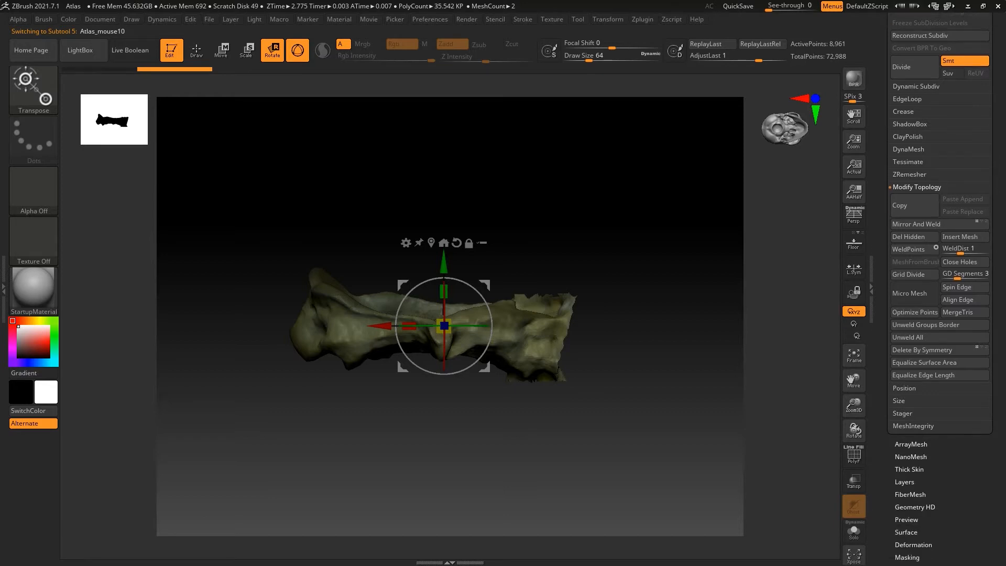
{"action": "left_click", "coordinate": [913, 544]}
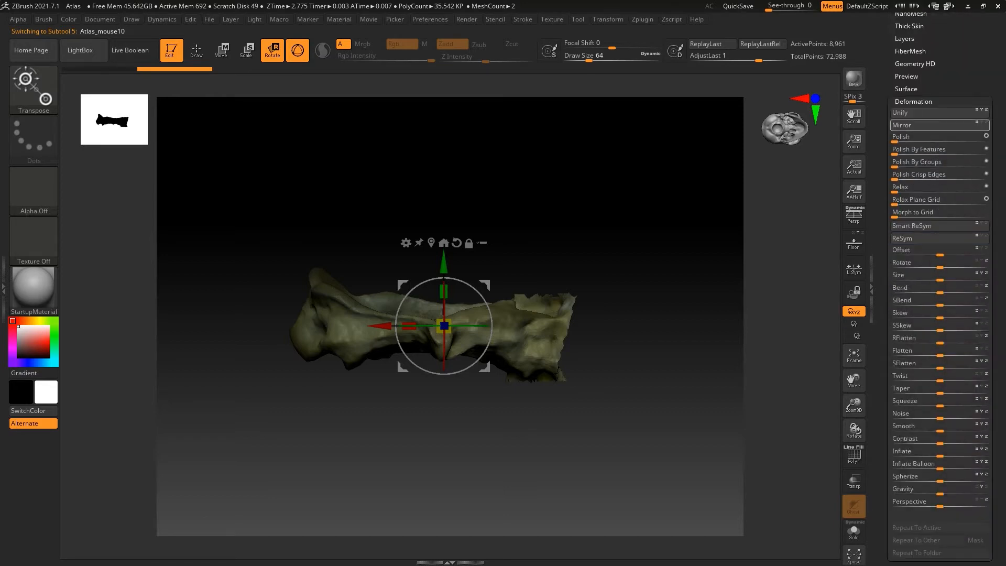
{"action": "mouse_move", "coordinate": [618, 414]}
{"action": "left_mouse_down"}
{"action": "mouse_move", "coordinate": [622, 503]}
{"action": "mouse_move", "coordinate": [618, 419]}
{"action": "left_mouse_up"}
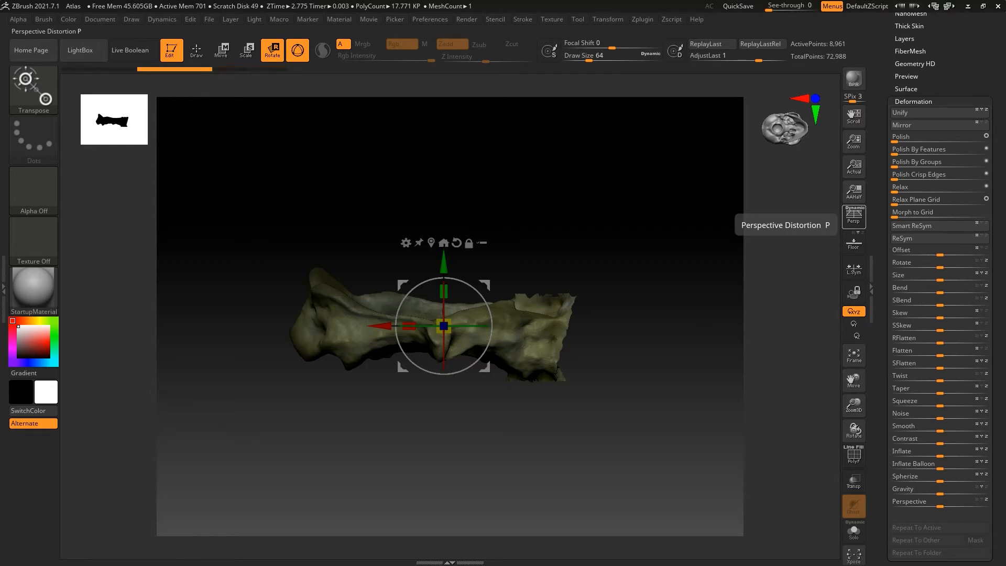
Set the copy's pivot point and move the displaced bone closer to the other one along the vertical and lengthwise axes
{"action": "left_click", "coordinate": [608, 19]}
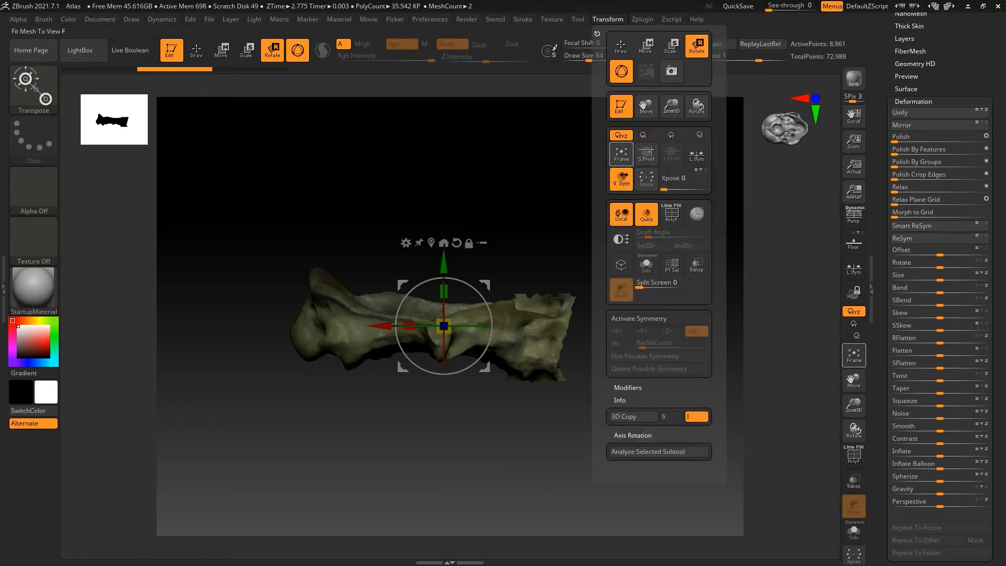
{"action": "left_click", "coordinate": [647, 154]}
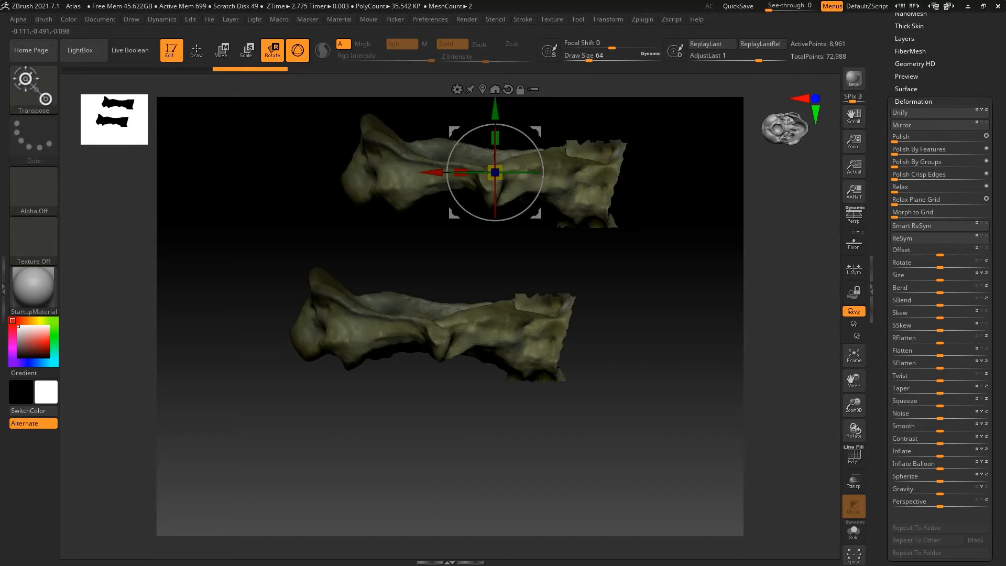
{"action": "left_click_drag", "start_coordinate": [495, 109], "coordinate": [495, 50]}
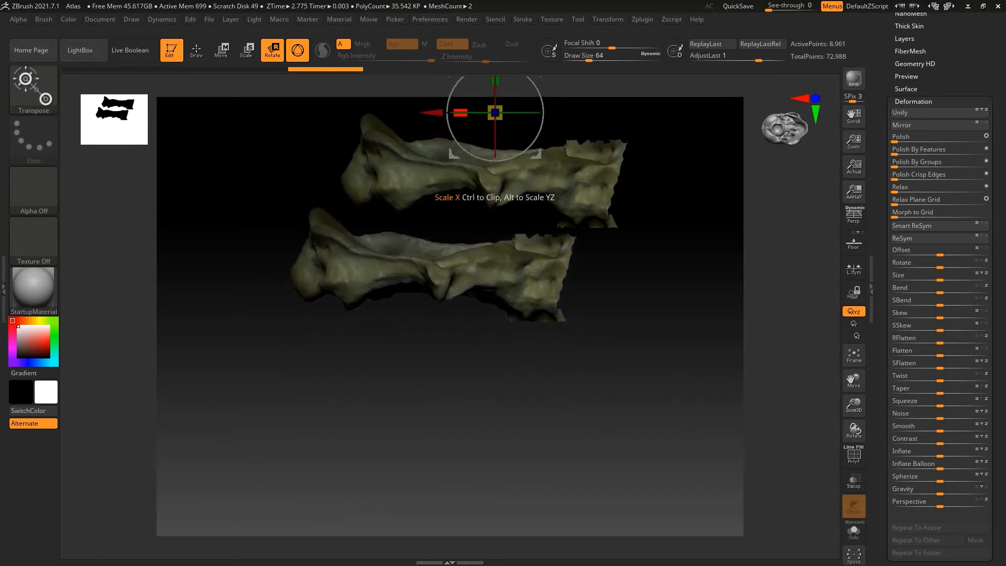
{"action": "left_click", "coordinate": [854, 356]}
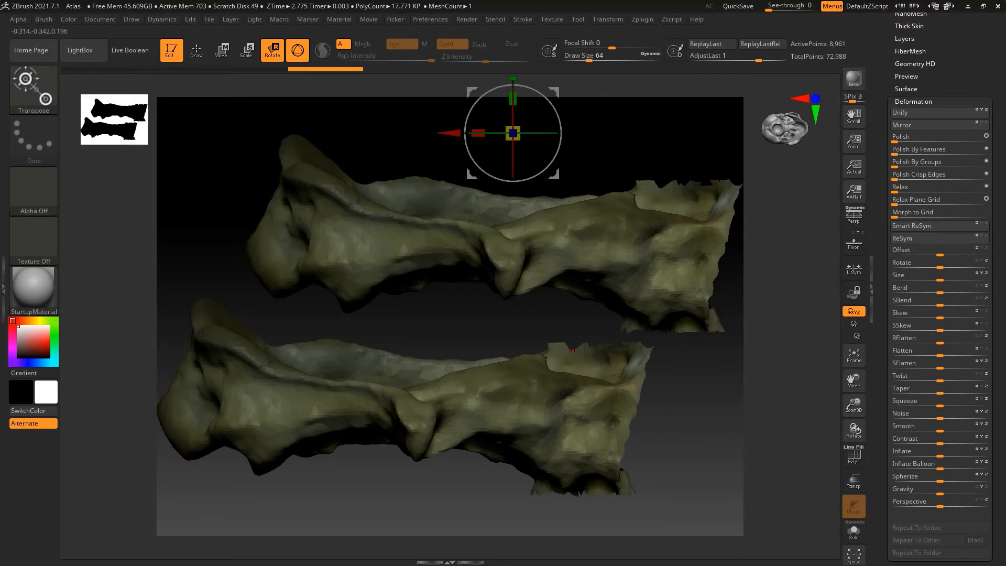
{"action": "mouse_move", "coordinate": [478, 133]}
{"action": "left_mouse_down", "text": "ctrl"}
{"action": "mouse_move", "coordinate": [545, 133]}
{"action": "mouse_move", "coordinate": [518, 133]}
{"action": "left_mouse_up", "text": "ctrl"}
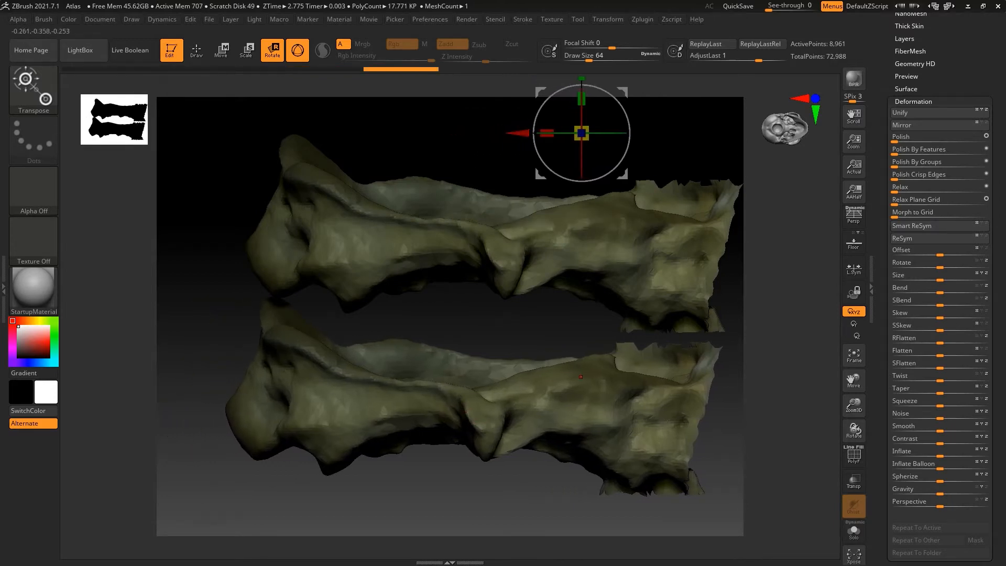
{"action": "left_click_drag", "start_coordinate": [451, 315], "coordinate": [414, 379], "text": "alt"}
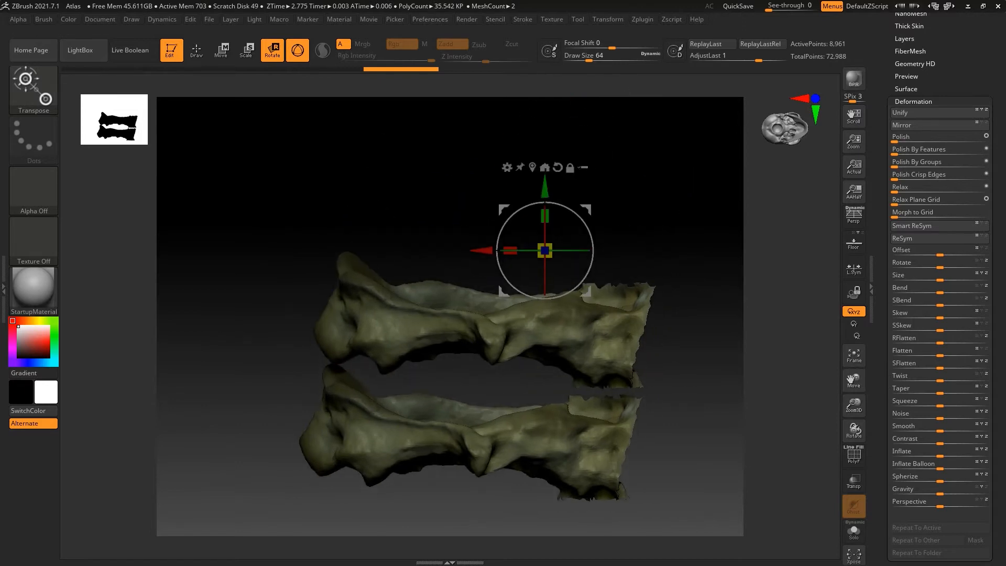
Align the two bones on top of each other by moving the active one along its height and depth
{"action": "left_click_drag", "start_coordinate": [545, 188], "coordinate": [545, 75]}
{"action": "left_click_drag", "start_coordinate": [618, 210], "coordinate": [561, 21]}
{"action": "left_click_drag", "start_coordinate": [561, 378], "coordinate": [561, 527]}
{"action": "left_click", "coordinate": [586, 380]}
{"action": "left_click", "coordinate": [549, 379]}
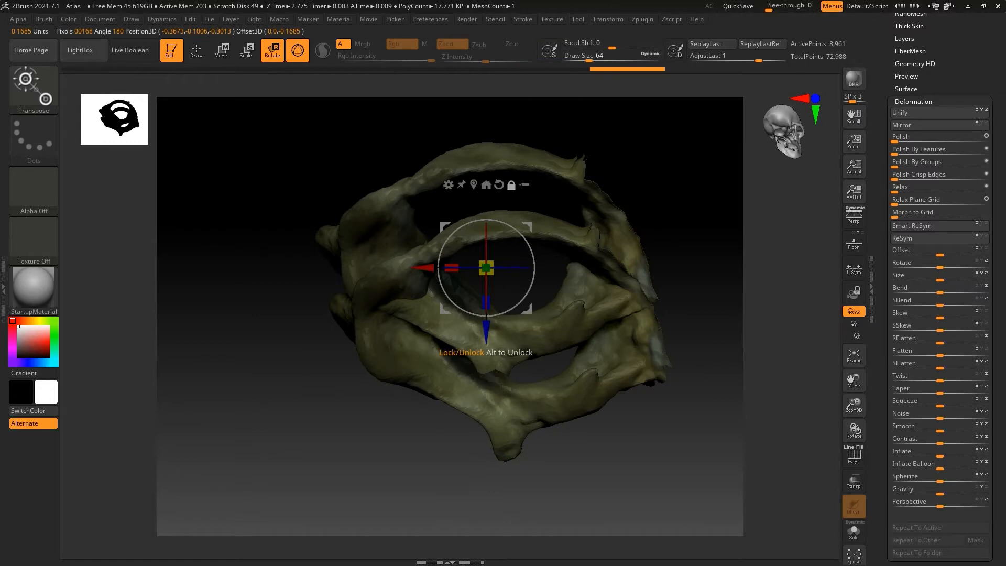
{"action": "left_click_drag", "start_coordinate": [487, 331], "coordinate": [487, 399]}
{"action": "left_click_drag", "start_coordinate": [421, 338], "coordinate": [436, 349]}
{"action": "left_click_drag", "start_coordinate": [432, 461], "coordinate": [429, 377]}
{"action": "left_click_drag", "start_coordinate": [502, 273], "coordinate": [502, 276]}
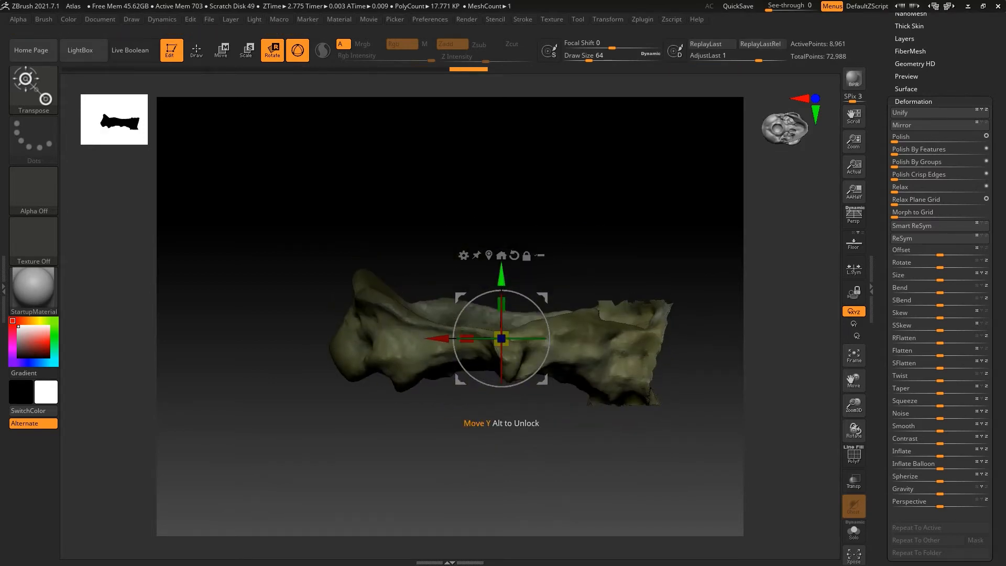
Mirror the copied half with the Mirror deformation so it faces the opposite way sideways, undoing the attempt on the wrong axis
{"action": "left_click", "coordinate": [197, 50]}
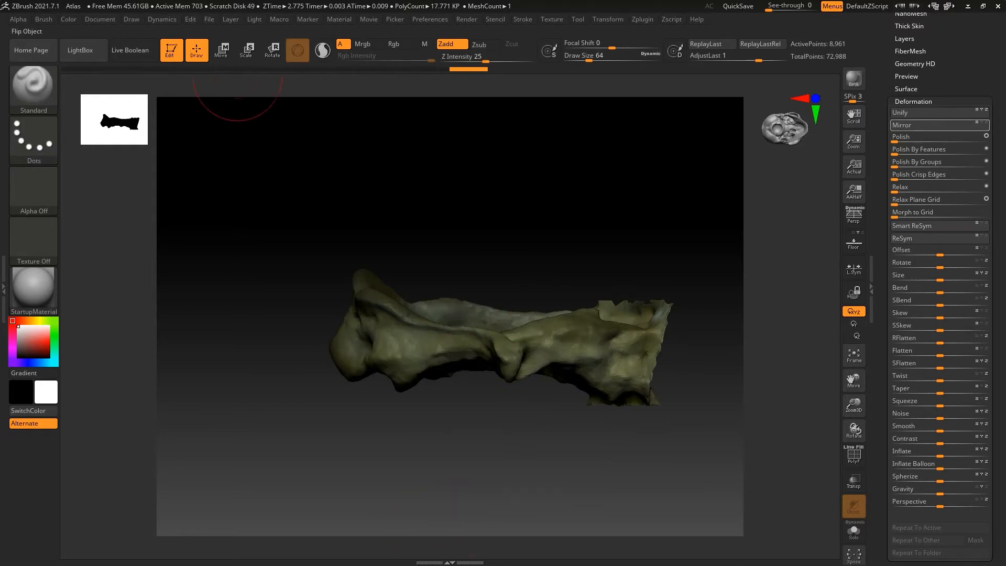
{"action": "left_click", "coordinate": [987, 123]}
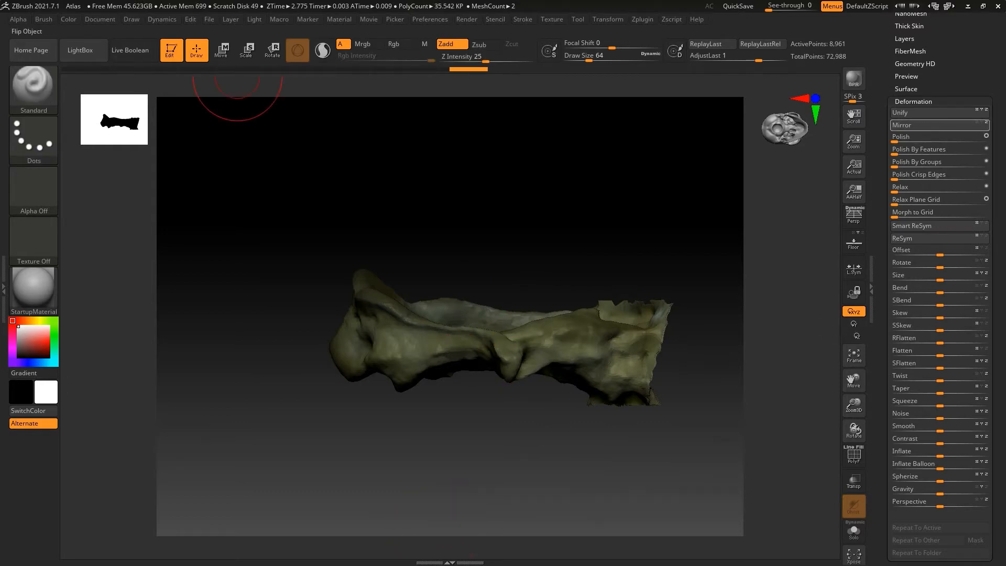
{"action": "mouse_move", "coordinate": [459, 198]}
{"action": "left_mouse_down"}
{"action": "mouse_move", "coordinate": [462, 272]}
{"action": "mouse_move", "coordinate": [460, 197]}
{"action": "left_mouse_up"}
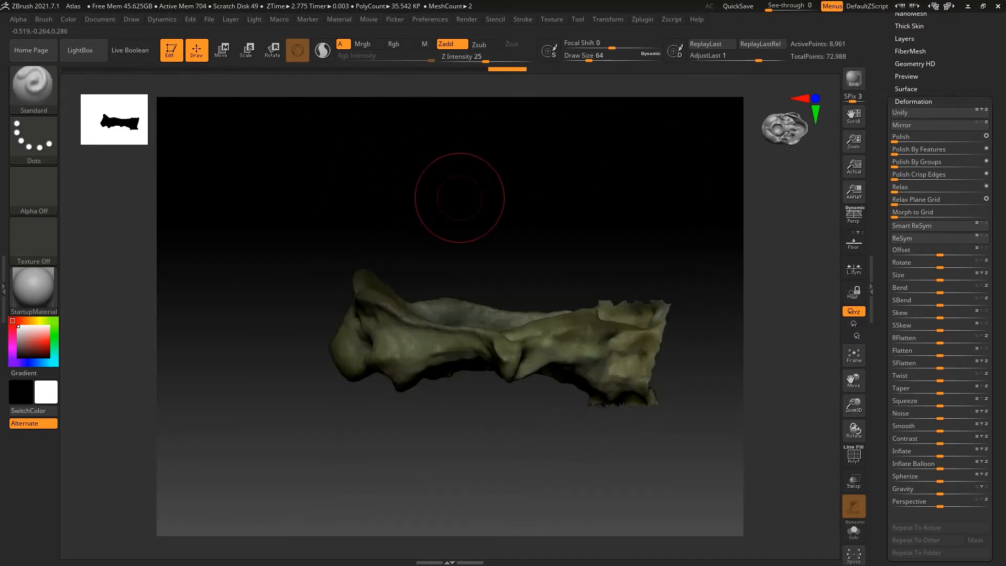
{"action": "key", "text": "ctrl+z"}
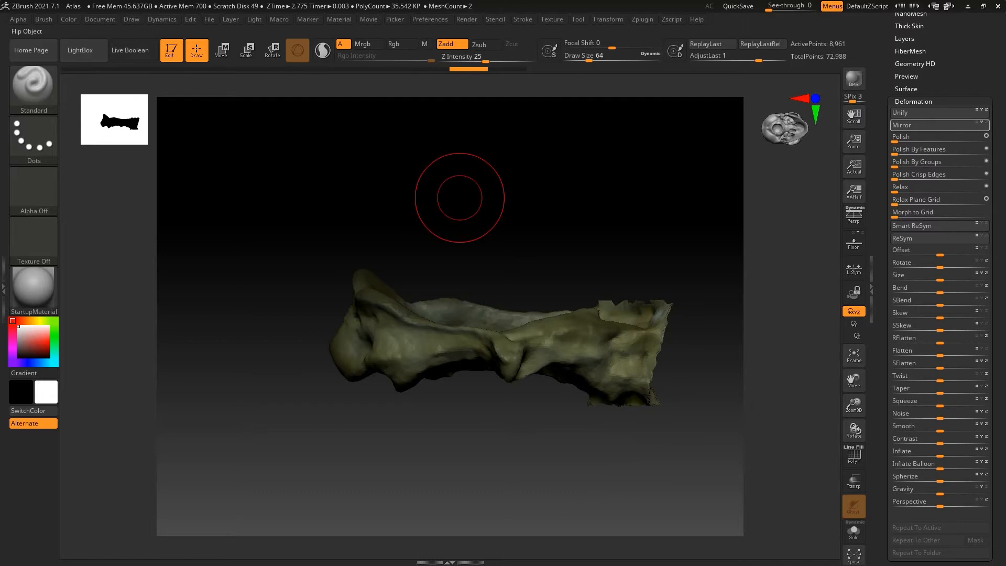
{"action": "left_click", "coordinate": [938, 124]}
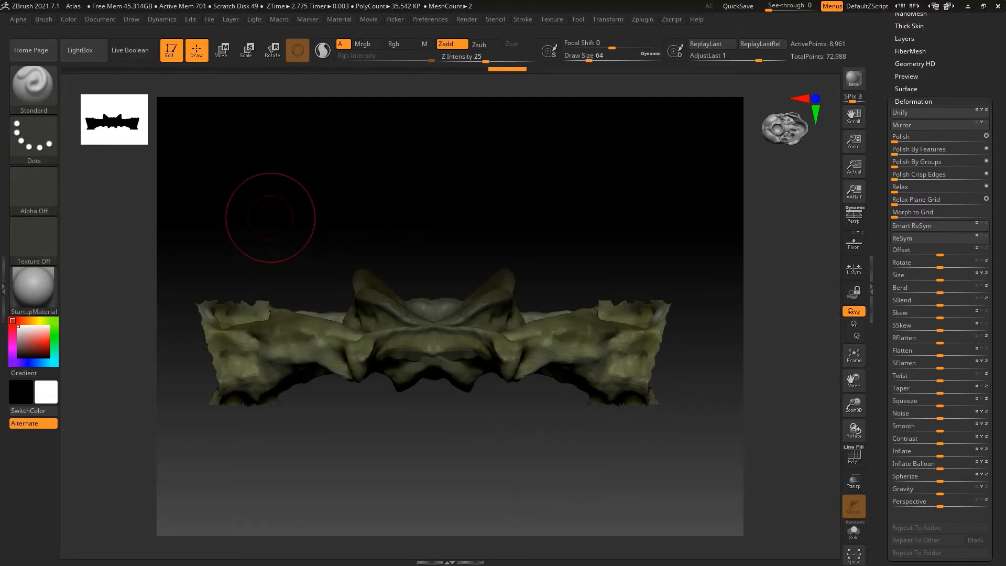
Move the mirrored half sideways until it overlaps the original half and together they form a complete symmetrical atlas
{"action": "key", "text": "w"}
{"action": "left_click_drag", "start_coordinate": [439, 339], "coordinate": [591, 338]}
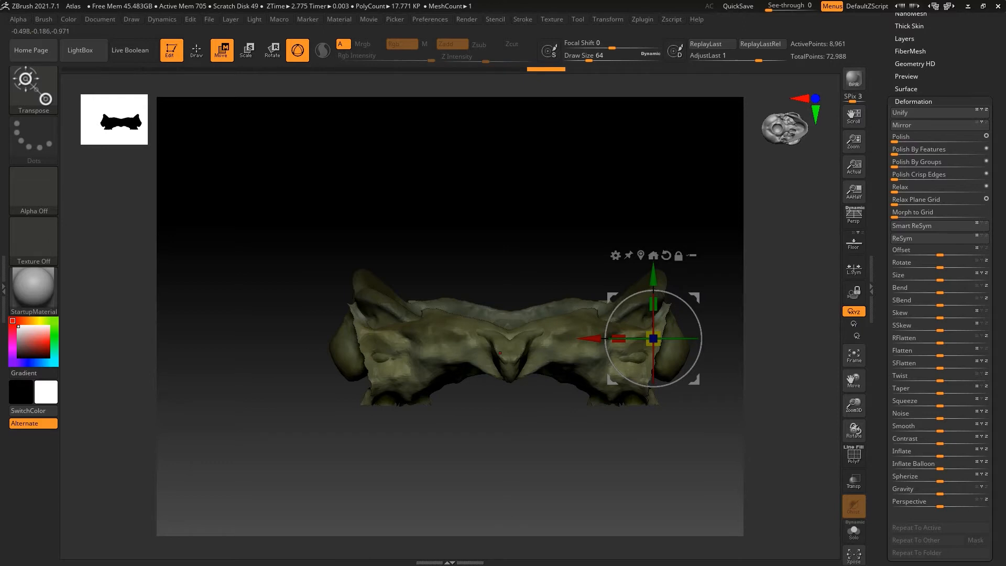
{"action": "right_click_drag", "start_coordinate": [500, 353], "coordinate": [506, 445]}
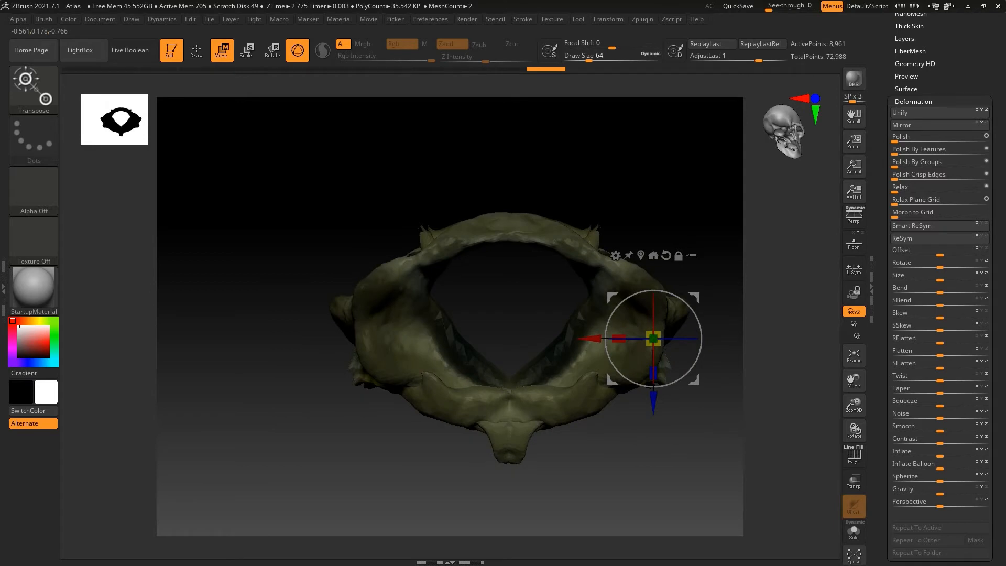
{"action": "key", "text": "q"}
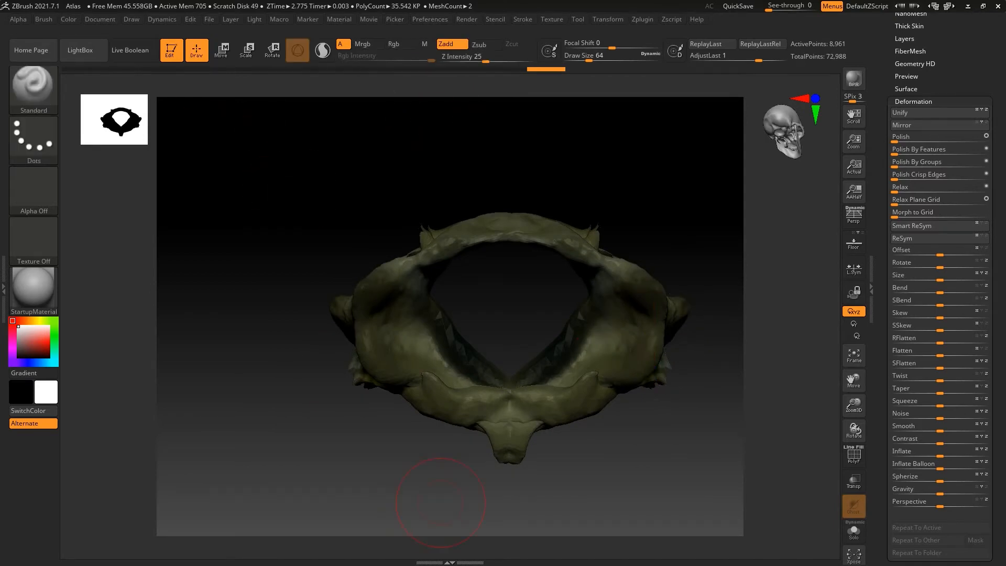
Return to the subtool list and select the Atlas_mouse9 subtool
{"action": "left_click_drag", "start_coordinate": [999, 105], "coordinate": [999, 291]}
{"action": "left_click", "coordinate": [906, 162]}
{"action": "key", "text": "Up"}
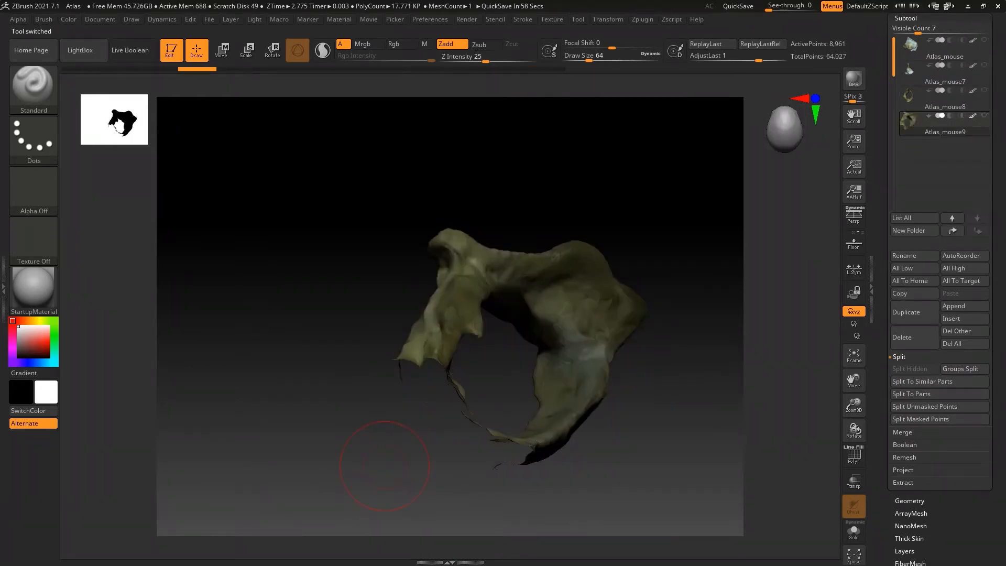
Select the Atlas_mouse9 subtool, rotate it with the Move gizmo until its ring opening faces the view, and reset the gizmo's orientation
{"action": "left_click_drag", "start_coordinate": [342, 413], "coordinate": [332, 431]}
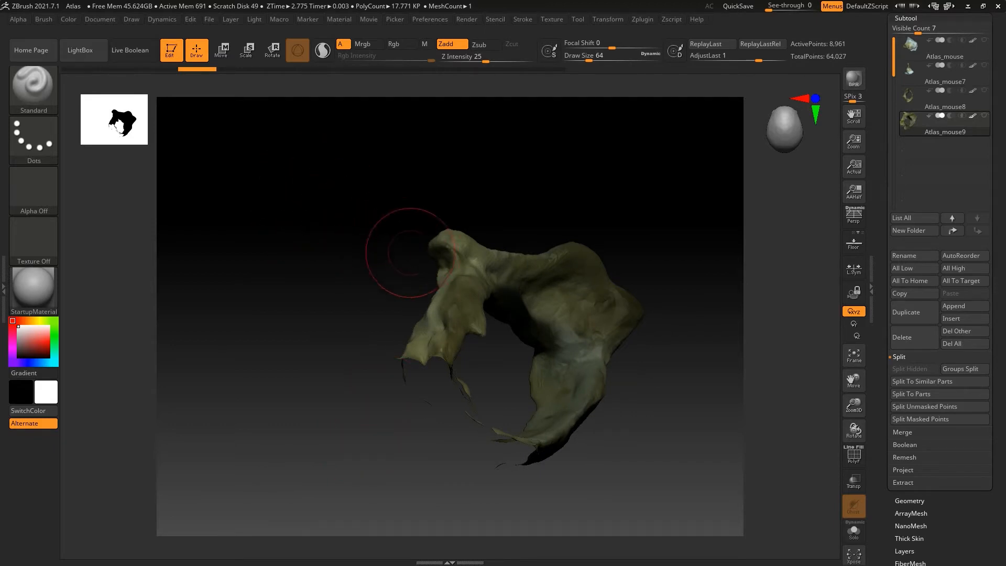
{"action": "left_click", "coordinate": [944, 100]}
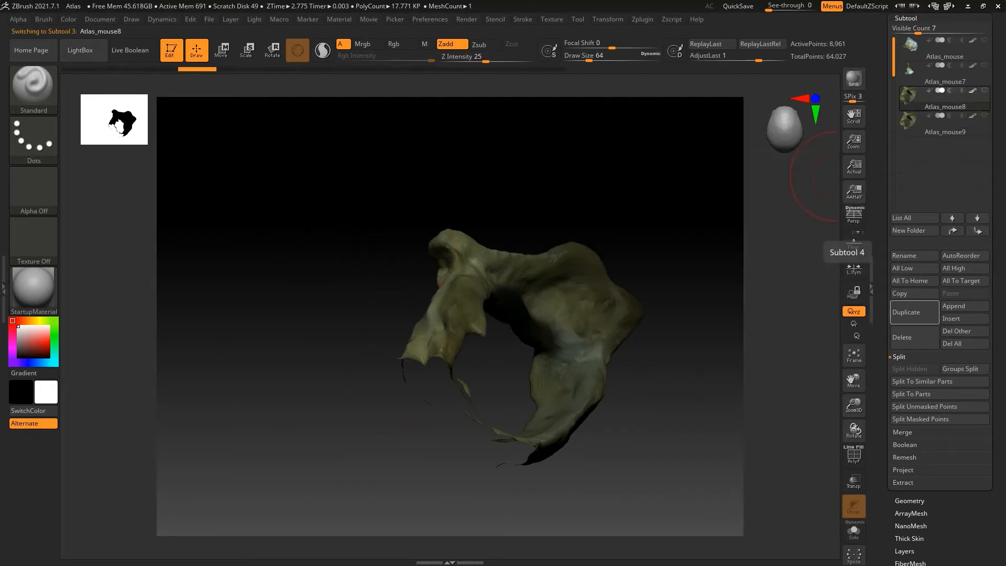
{"action": "left_click", "coordinate": [945, 126]}
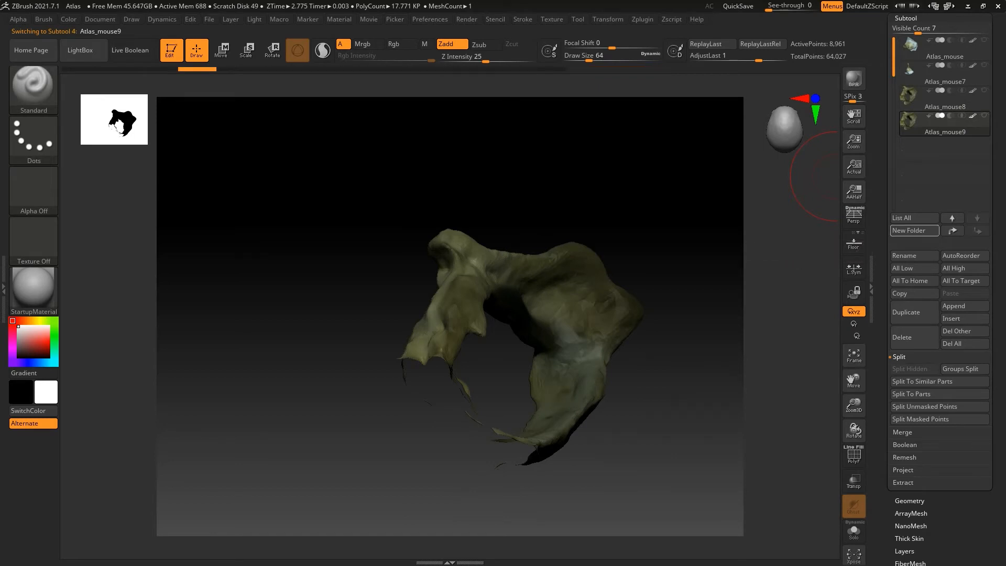
{"action": "left_click", "coordinate": [945, 101]}
{"action": "left_click", "coordinate": [930, 126]}
{"action": "key", "text": "w"}
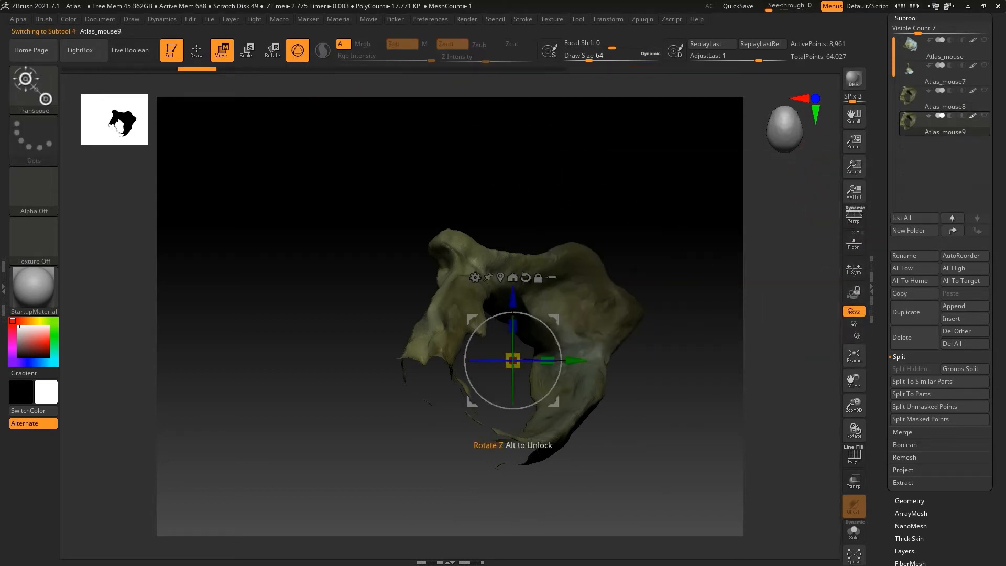
{"action": "left_click_drag", "start_coordinate": [494, 361], "coordinate": [560, 362]}
{"action": "left_click_drag", "start_coordinate": [466, 361], "coordinate": [469, 342]}
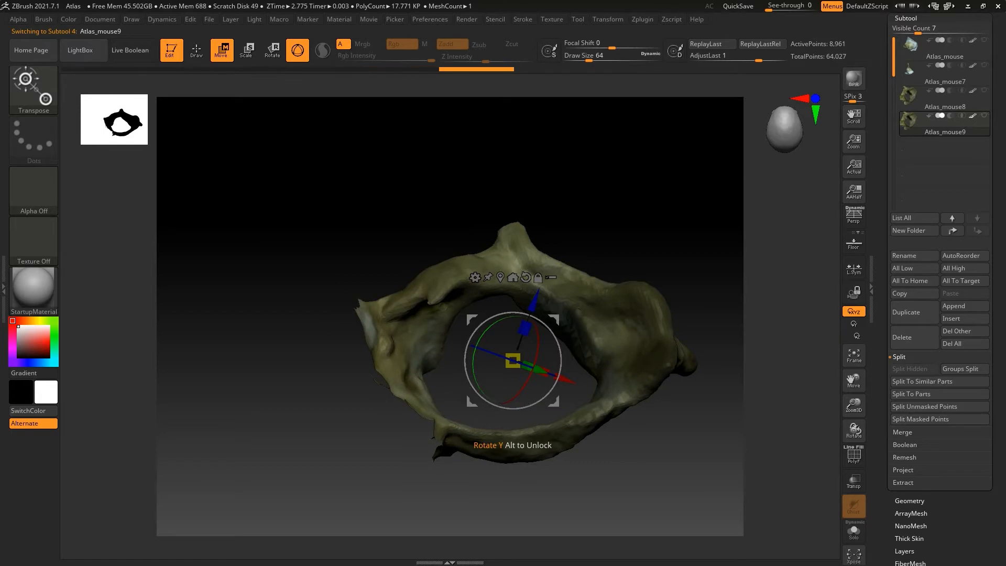
{"action": "left_click", "coordinate": [525, 277], "text": "alt"}
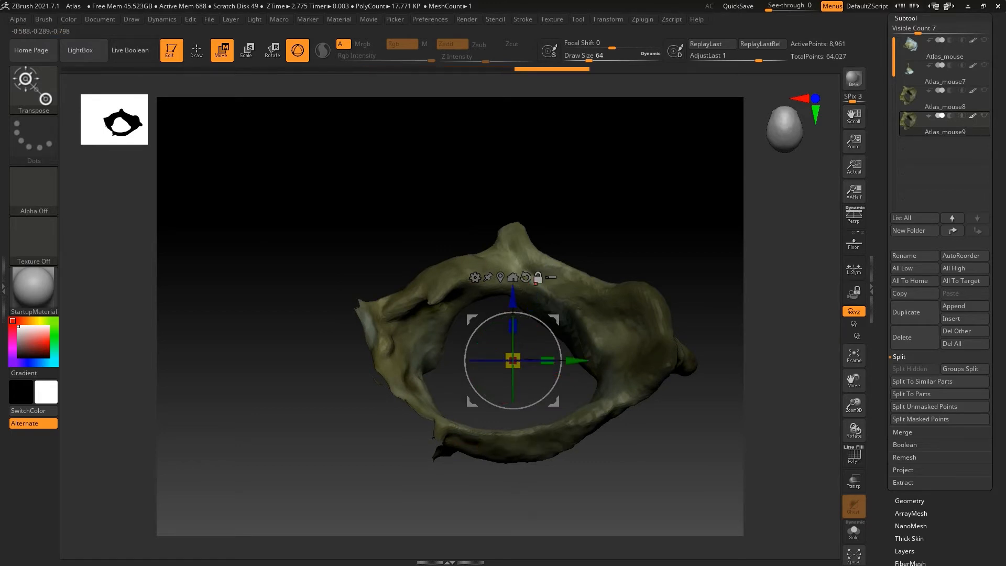
Correct the bone's tilt with a small rotation made while viewing it edge-on, and return to the view through its ring
{"action": "left_click_drag", "start_coordinate": [304, 252], "coordinate": [305, 386]}
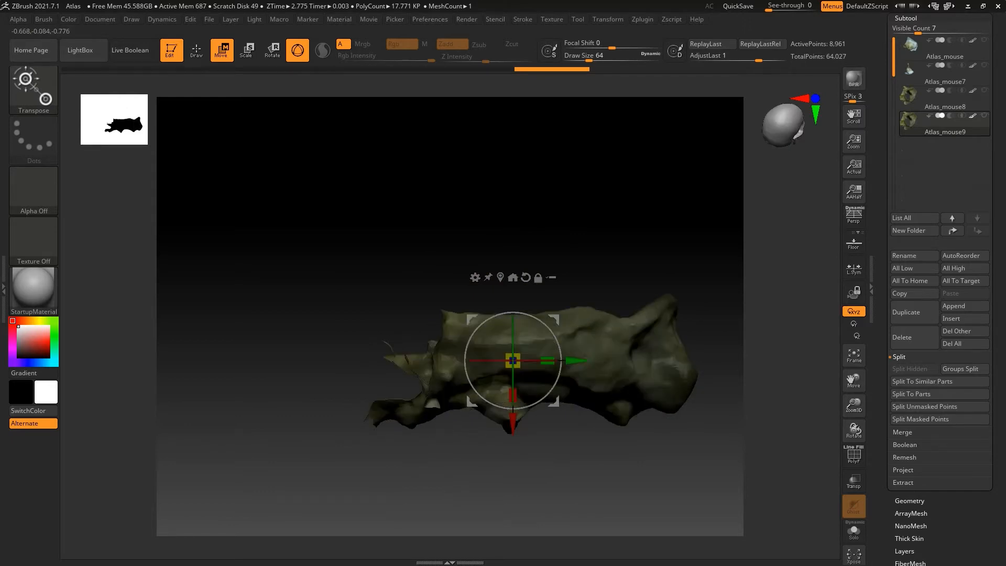
{"action": "left_click_drag", "start_coordinate": [502, 379], "coordinate": [468, 375]}
{"action": "left_click_drag", "start_coordinate": [335, 391], "coordinate": [336, 443]}
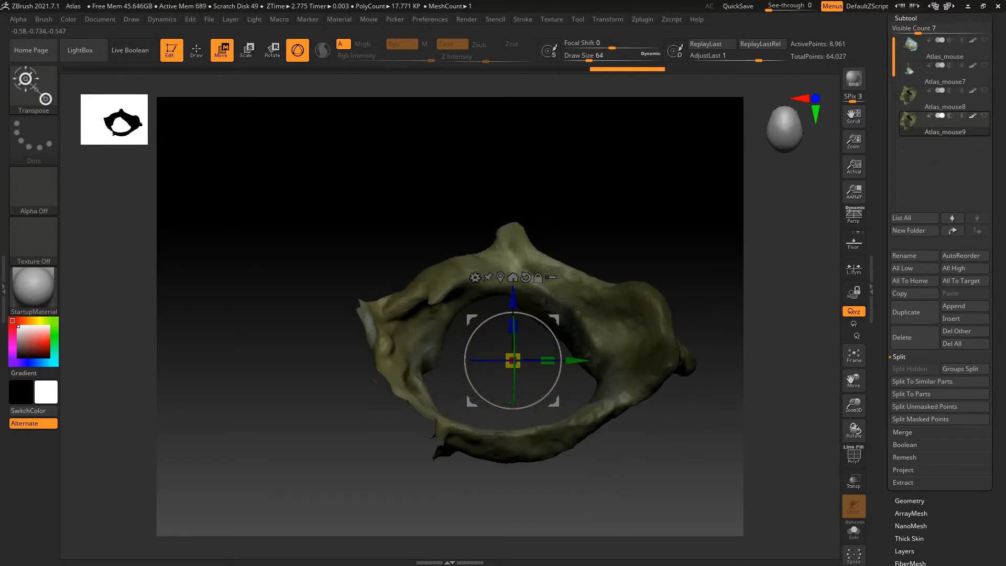
Display the floor grid as an alignment reference and leave perspective off
{"action": "left_click", "coordinate": [854, 215]}
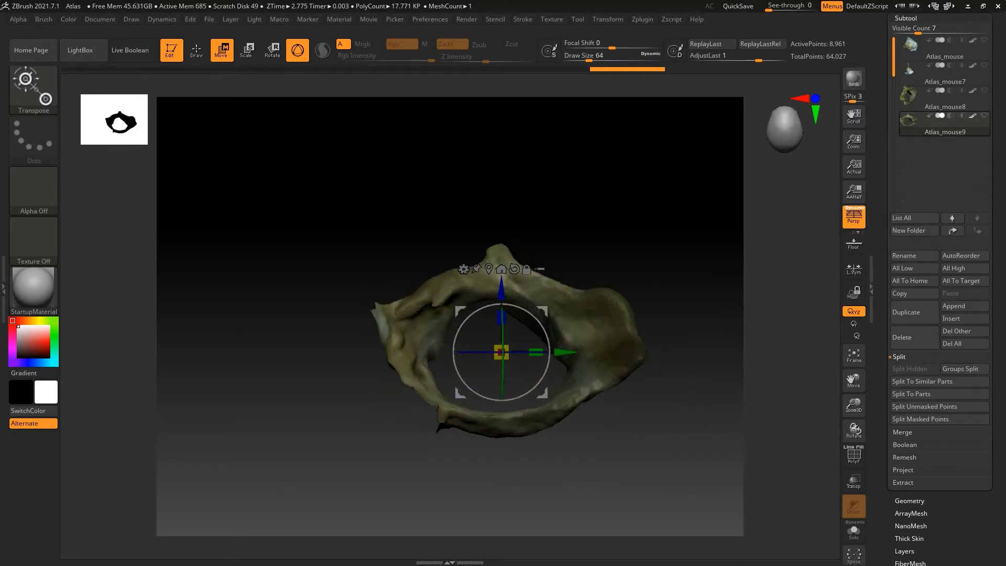
{"action": "left_click", "coordinate": [854, 216]}
{"action": "left_click", "coordinate": [854, 243]}
Rotate the bone in side view until its ring lies flat over the floor, adjust it in front view, and reset the gizmo's orientation
{"action": "left_click_drag", "start_coordinate": [760, 314], "coordinate": [715, 325]}
{"action": "left_click", "coordinate": [855, 355]}
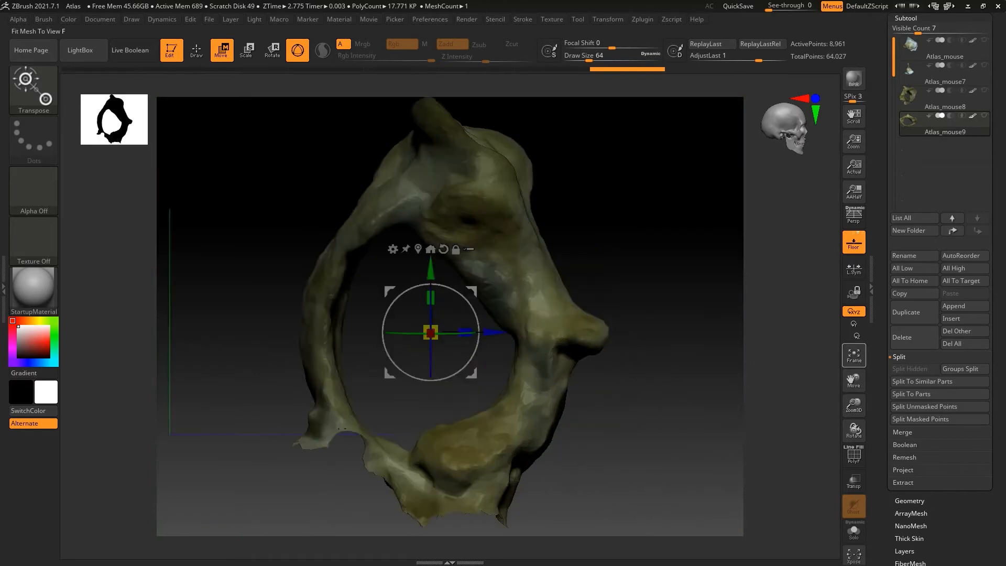
{"action": "left_click_drag", "start_coordinate": [855, 407], "coordinate": [854, 346]}
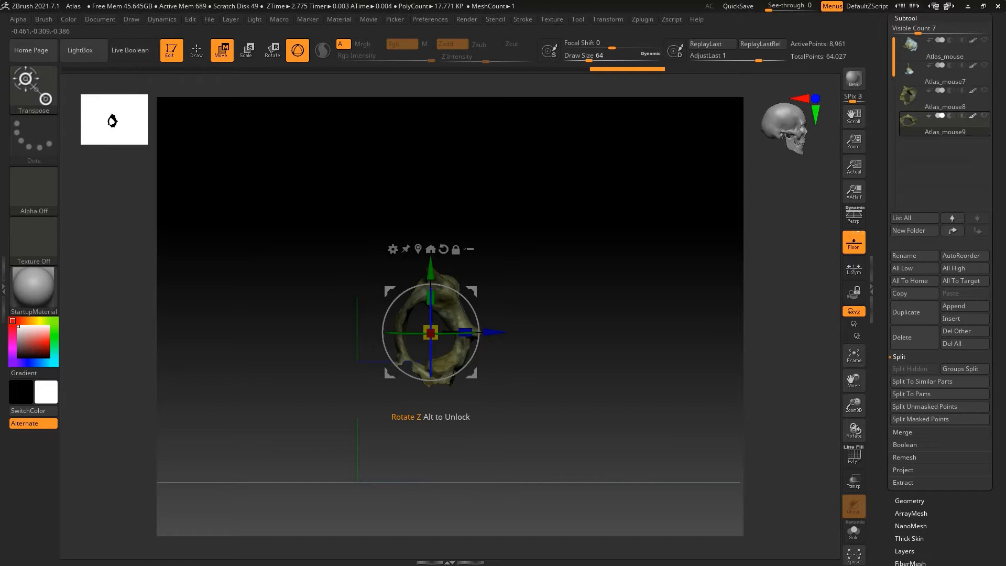
{"action": "left_click_drag", "start_coordinate": [431, 310], "coordinate": [447, 379]}
{"action": "left_click_drag", "start_coordinate": [503, 420], "coordinate": [427, 419]}
{"action": "left_click_drag", "start_coordinate": [431, 381], "coordinate": [425, 380]}
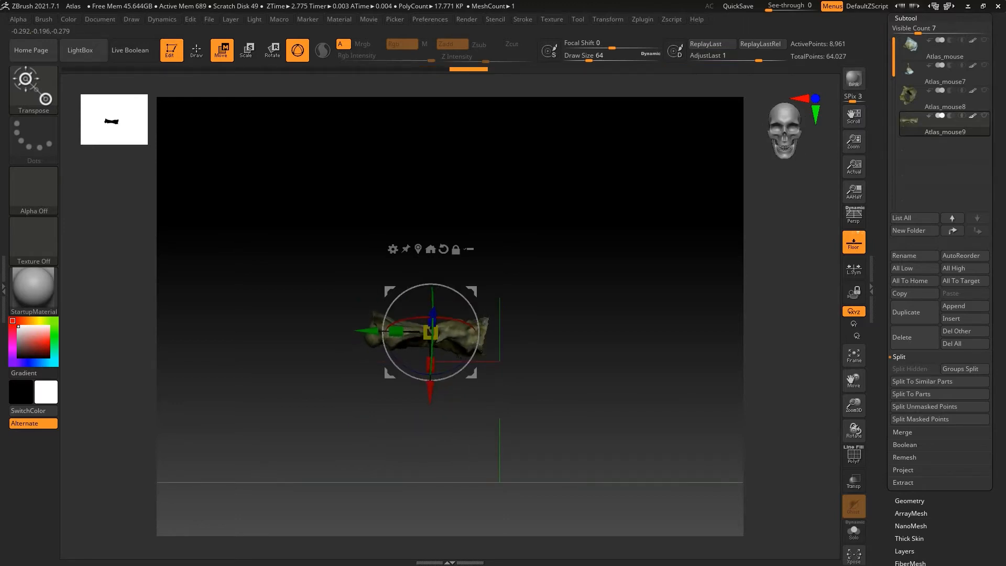
{"action": "left_click", "coordinate": [443, 249]}
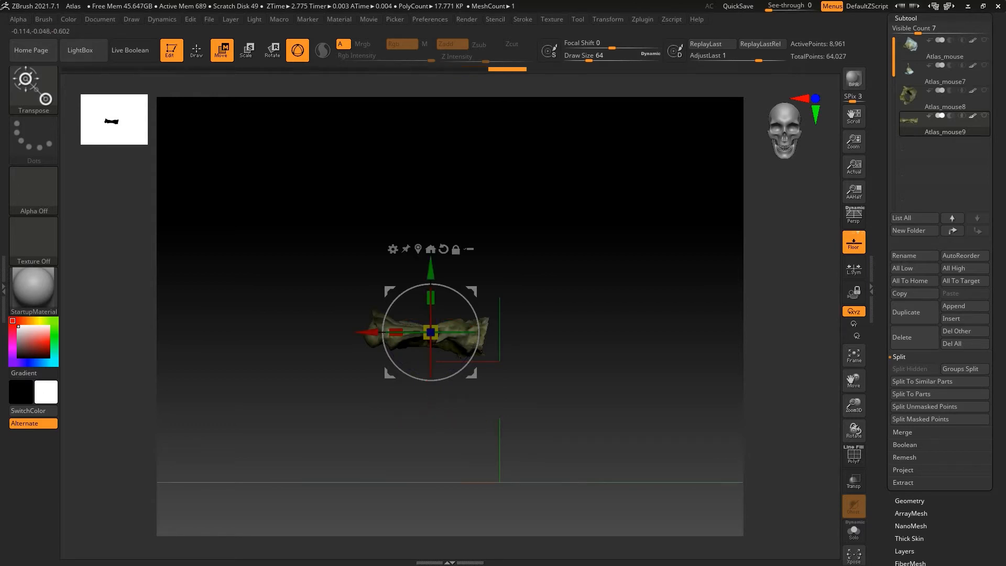
Level the bone in the enlarged front view with small gizmo rotations, resetting the gizmo's orientation after each
{"action": "left_click_drag", "start_coordinate": [854, 405], "coordinate": [855, 480]}
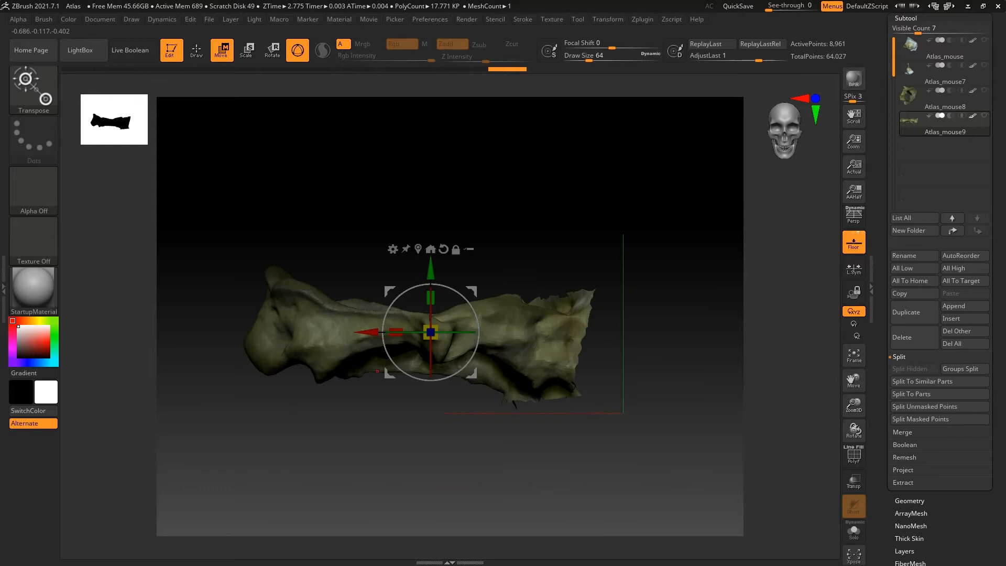
{"action": "left_click_drag", "start_coordinate": [384, 347], "coordinate": [384, 349]}
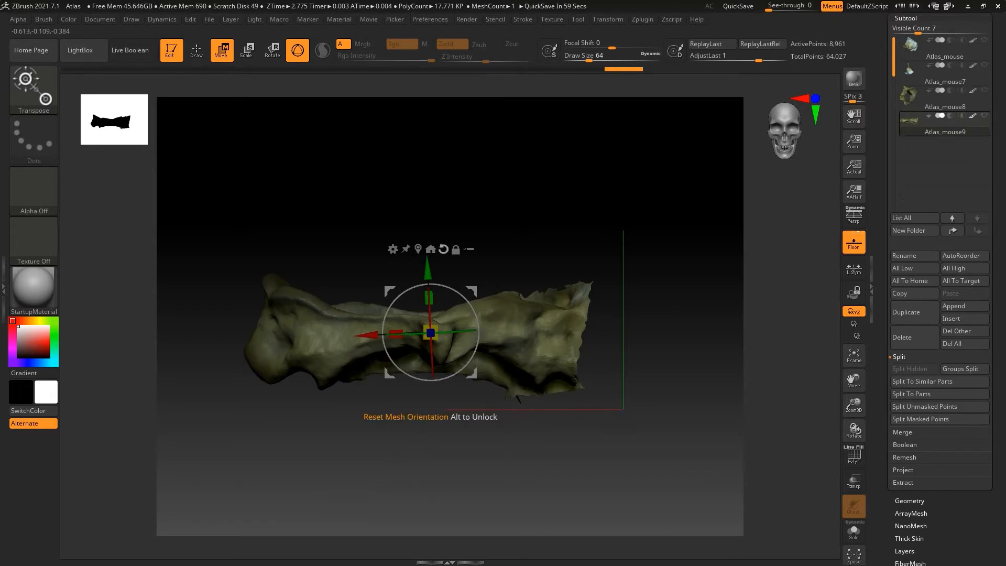
{"action": "left_click", "coordinate": [443, 250]}
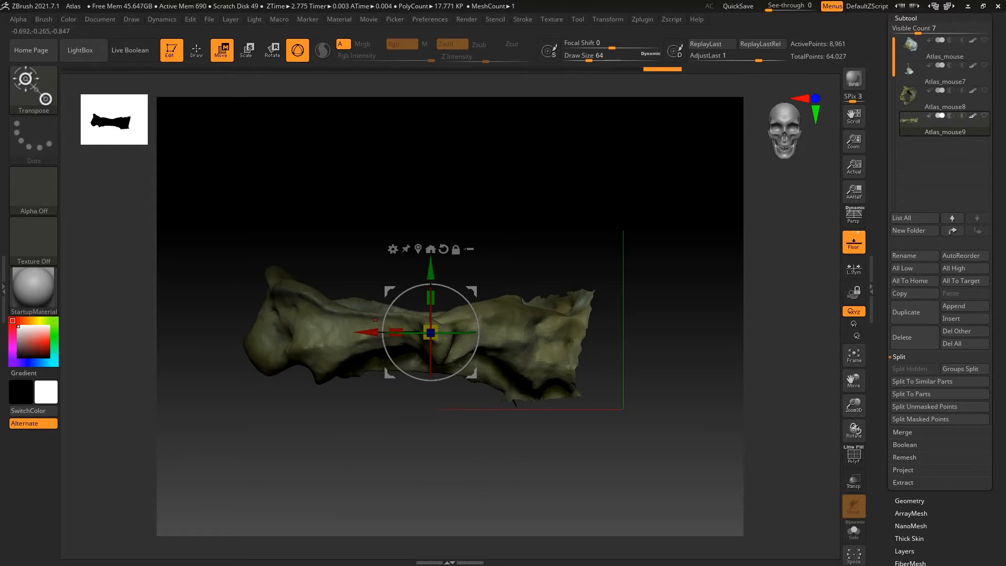
{"action": "left_click_drag", "start_coordinate": [391, 305], "coordinate": [391, 307]}
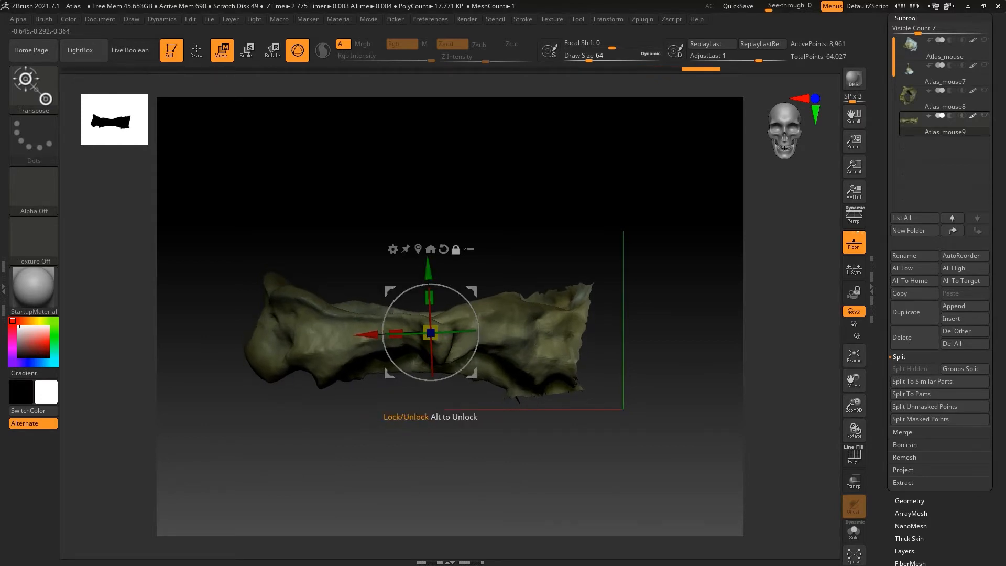
{"action": "left_click", "coordinate": [444, 249]}
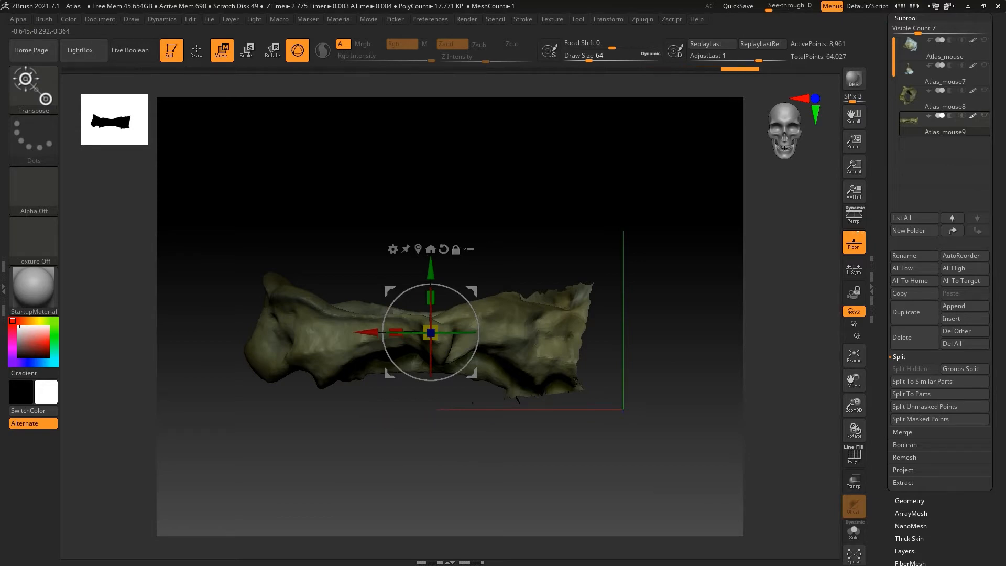
Save the project as Atlas in the c1 folder, overwriting the existing file
{"action": "left_click", "coordinate": [209, 19]}
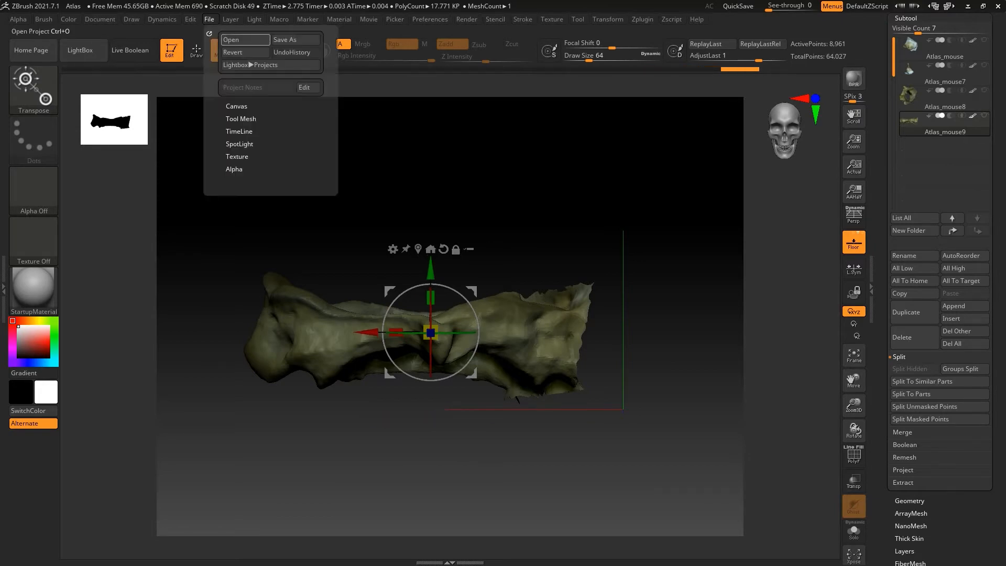
{"action": "left_click", "coordinate": [282, 40]}
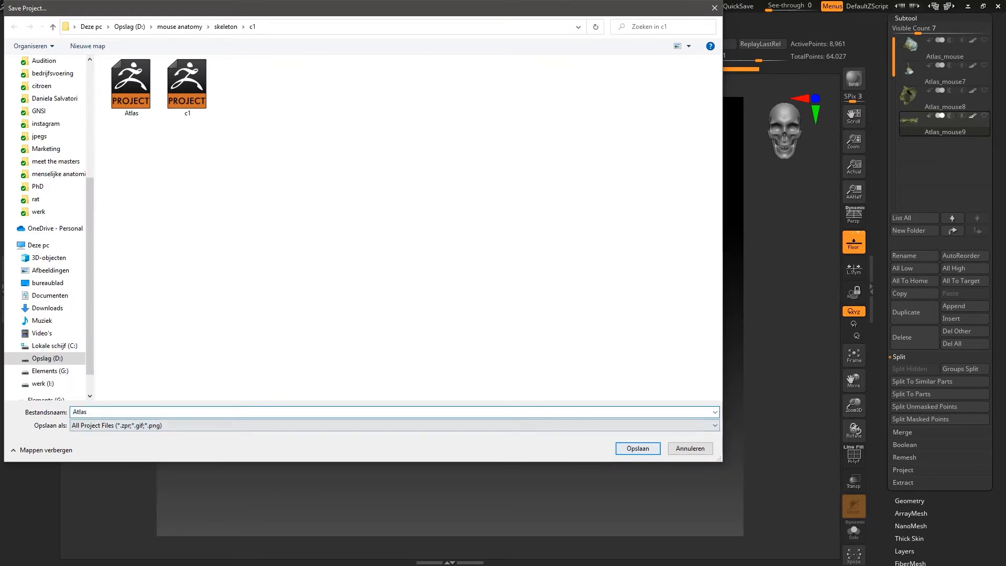
{"action": "left_click", "coordinate": [638, 448]}
{"action": "left_click", "coordinate": [529, 278]}
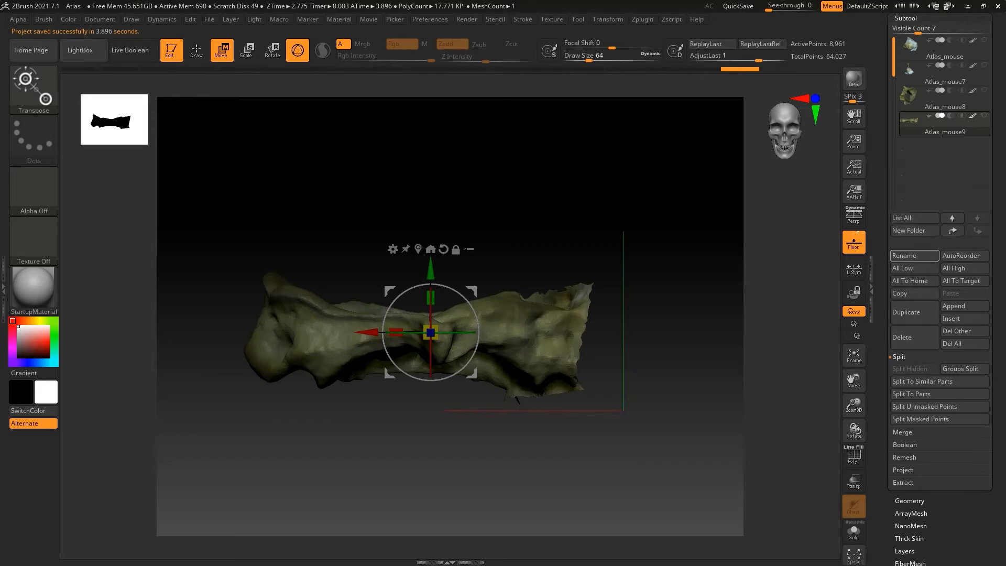
Duplicate the aligned bone subtool and flip the duplicate along X with the Mirror deformation
{"action": "left_click", "coordinate": [915, 312]}
{"action": "left_click", "coordinate": [911, 500]}
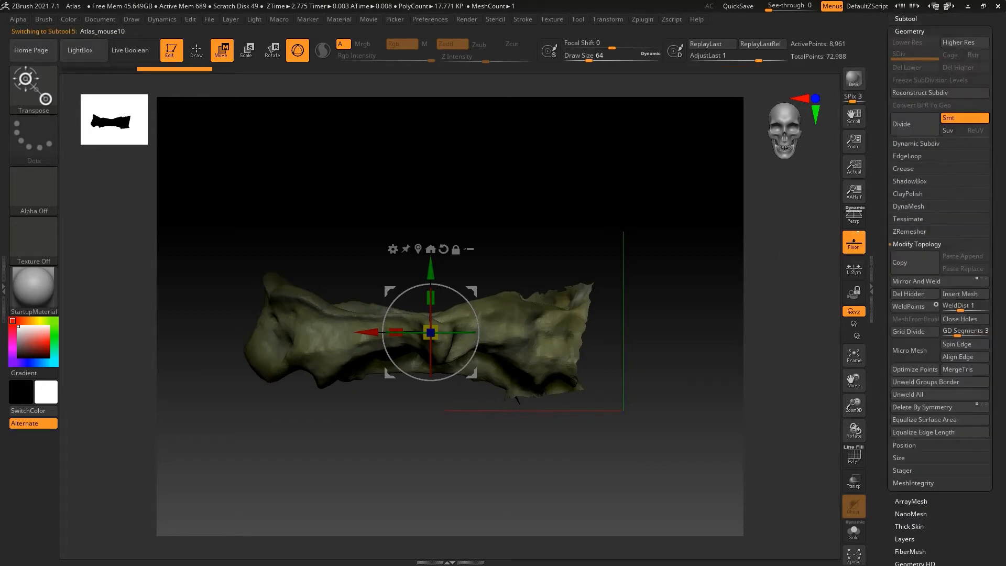
{"action": "left_click_drag", "start_coordinate": [952, 472], "coordinate": [952, 392]}
{"action": "left_click", "coordinate": [914, 522]}
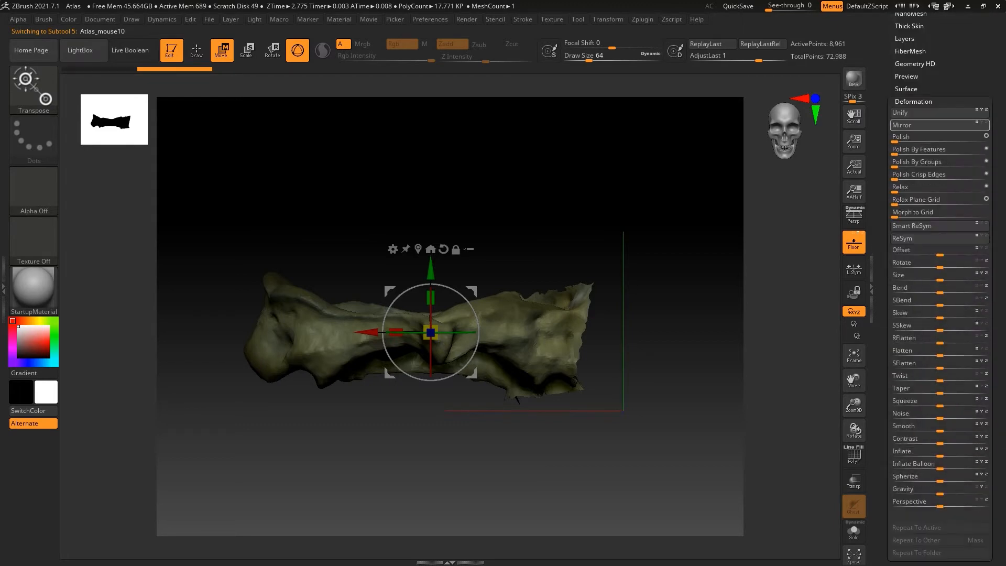
{"action": "left_click", "coordinate": [923, 125]}
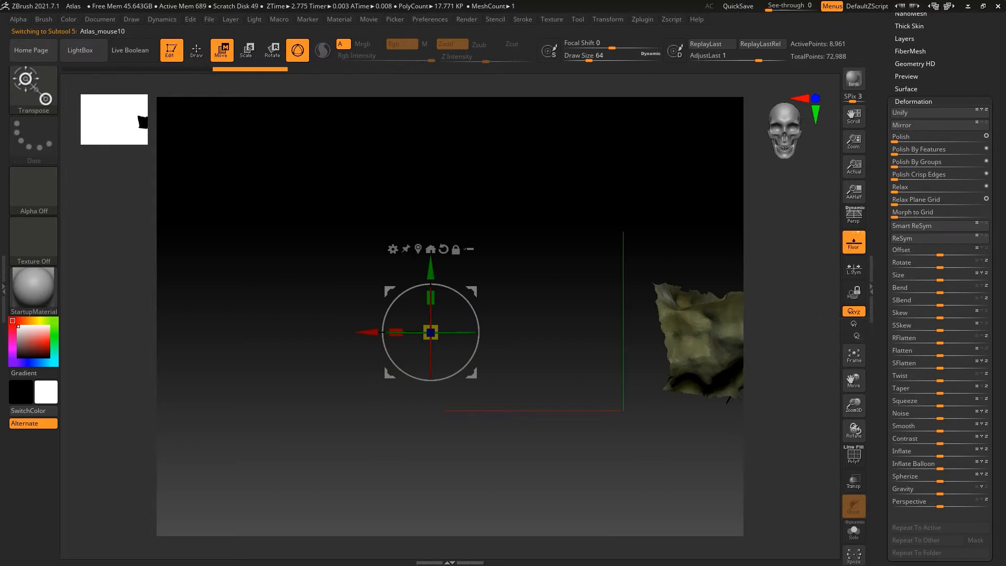
Make the original Atlas_mouse9 subtool visible alongside its mirrored duplicate
{"action": "left_click_drag", "start_coordinate": [854, 406], "coordinate": [854, 362]}
{"action": "key", "text": "q"}
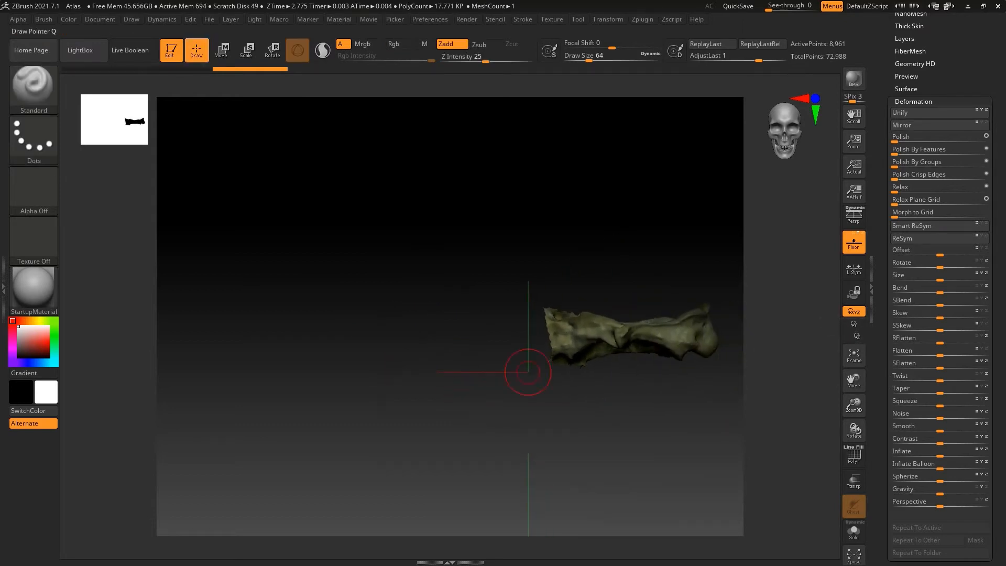
{"action": "scroll", "coordinate": [941, 288], "scroll_direction": "up", "scroll_amount": 5}
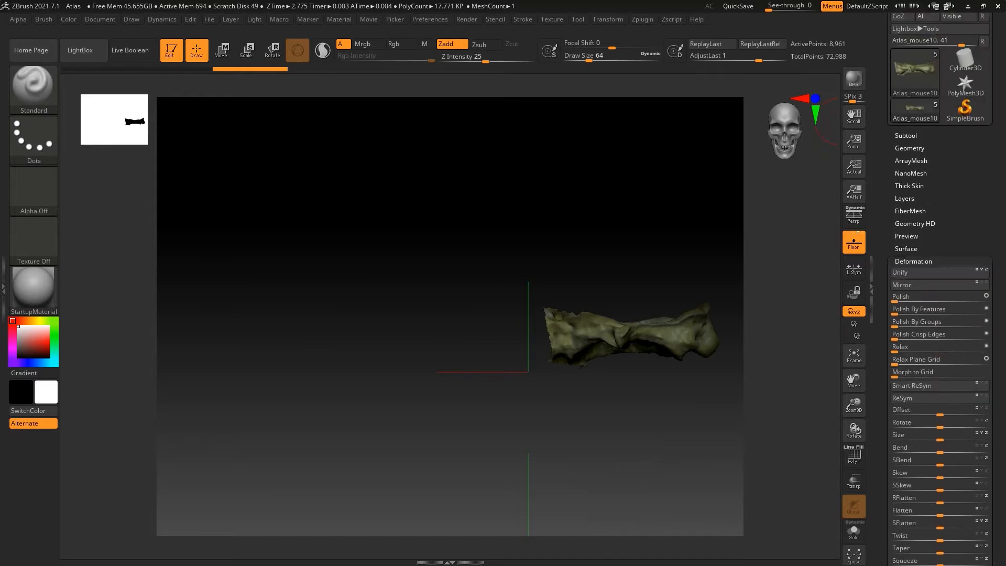
{"action": "left_click", "coordinate": [907, 174]}
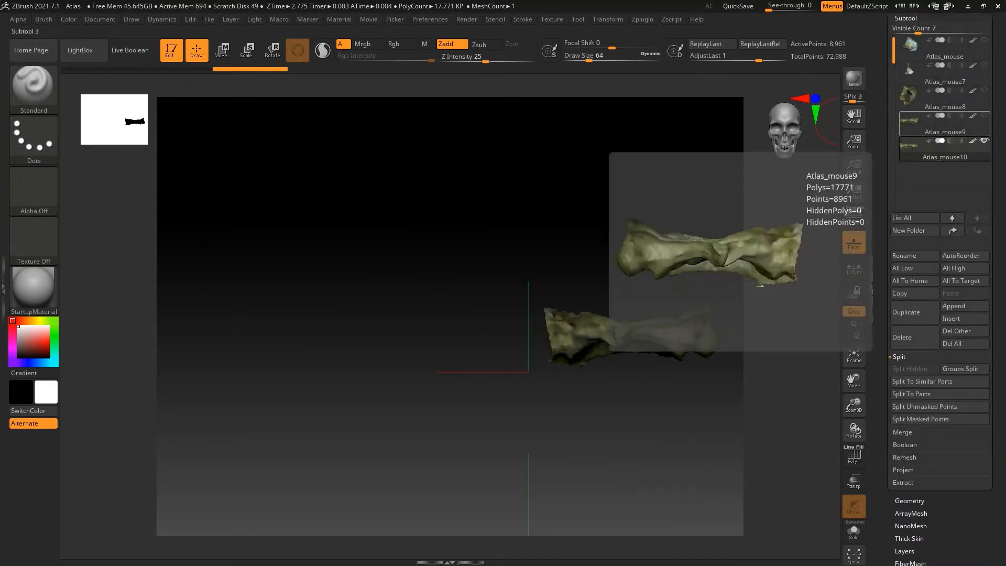
{"action": "left_click", "coordinate": [985, 115]}
Center the gizmo on the mirrored duplicate and move it along X until it overlaps the original as a symmetrical vertebra
{"action": "key", "text": "w"}
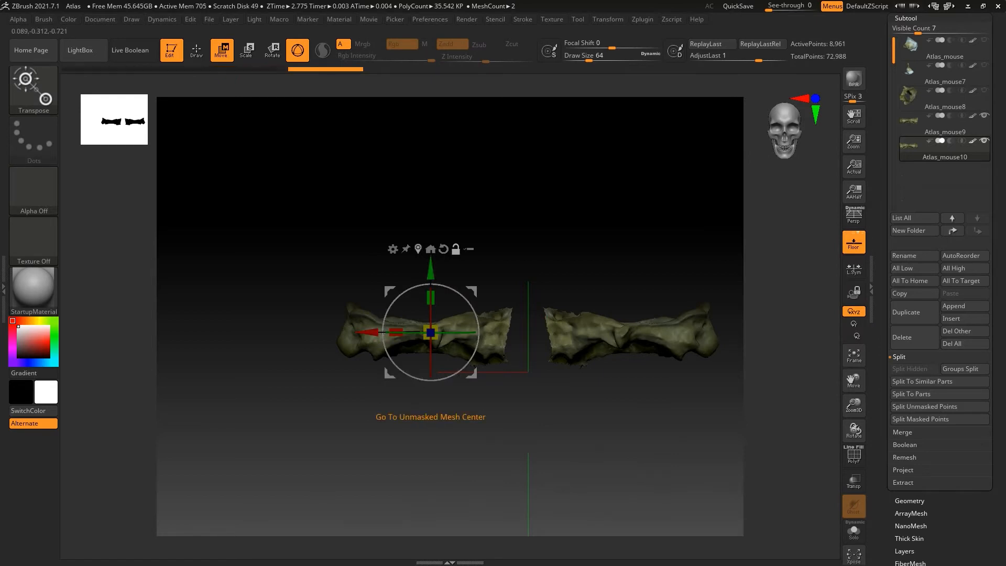
{"action": "left_click", "coordinate": [430, 249]}
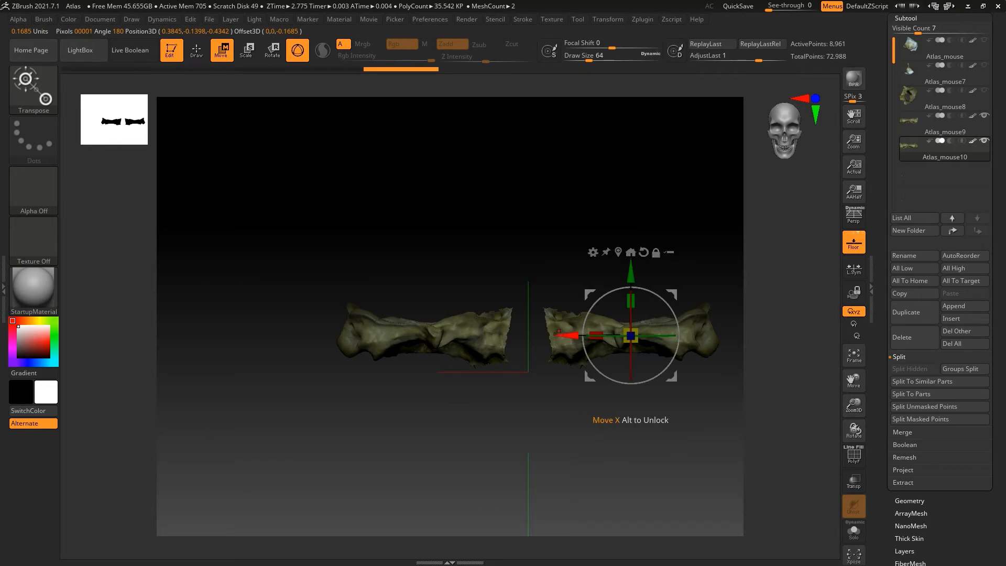
{"action": "left_click_drag", "start_coordinate": [560, 331], "coordinate": [375, 331]}
{"action": "left_click_drag", "start_coordinate": [854, 406], "coordinate": [854, 480]}
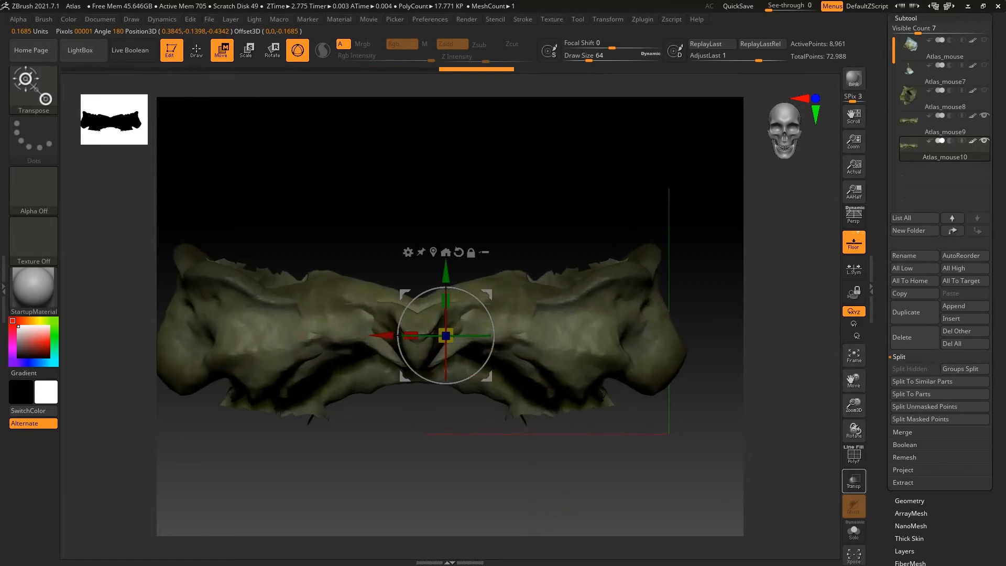
{"action": "left_click_drag", "start_coordinate": [386, 335], "coordinate": [391, 336]}
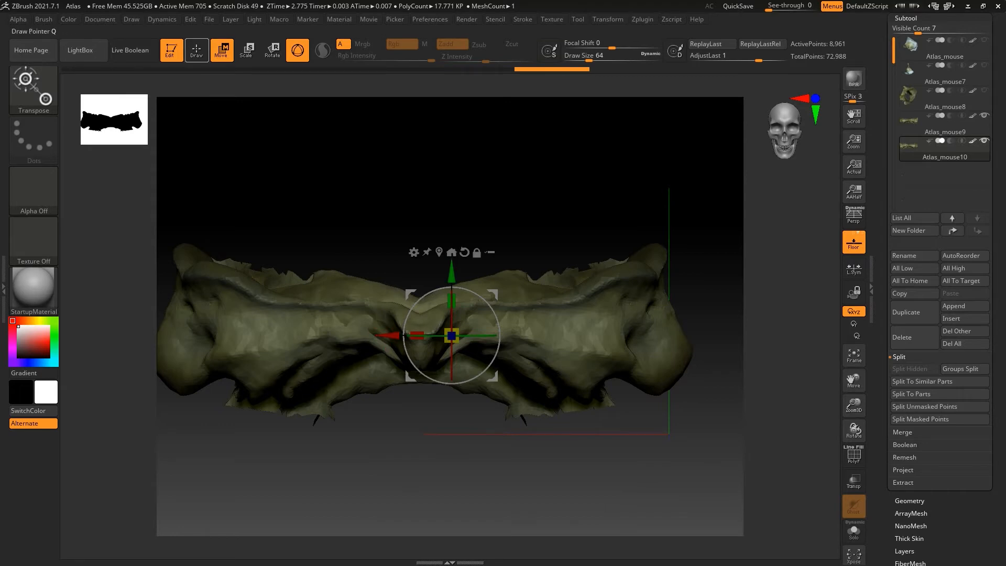
Turn on transparency and hide the damaged half of the mirrored duplicate up to just before the midline with a rectangular selection
{"action": "left_click", "coordinate": [196, 50]}
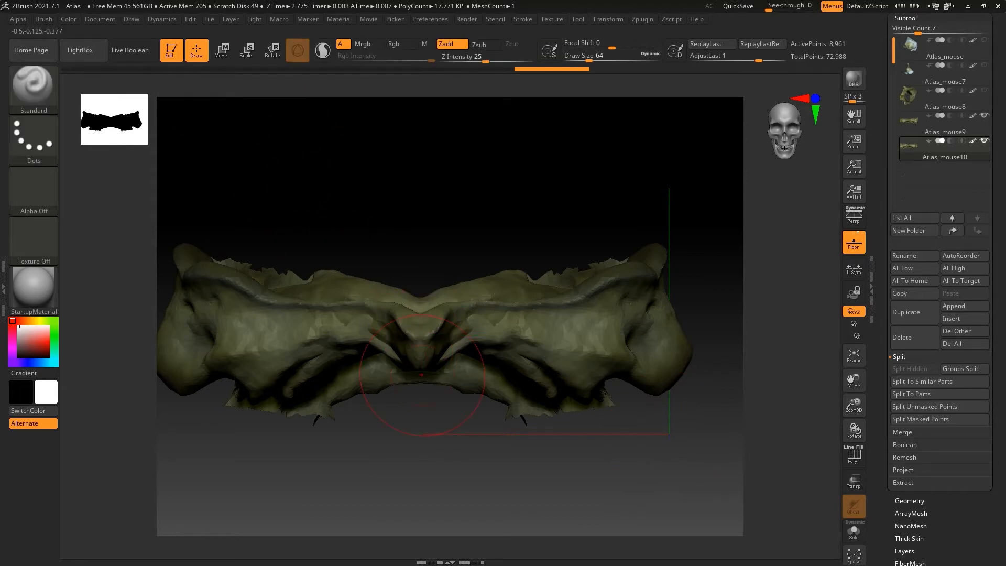
{"action": "left_click", "coordinate": [854, 480]}
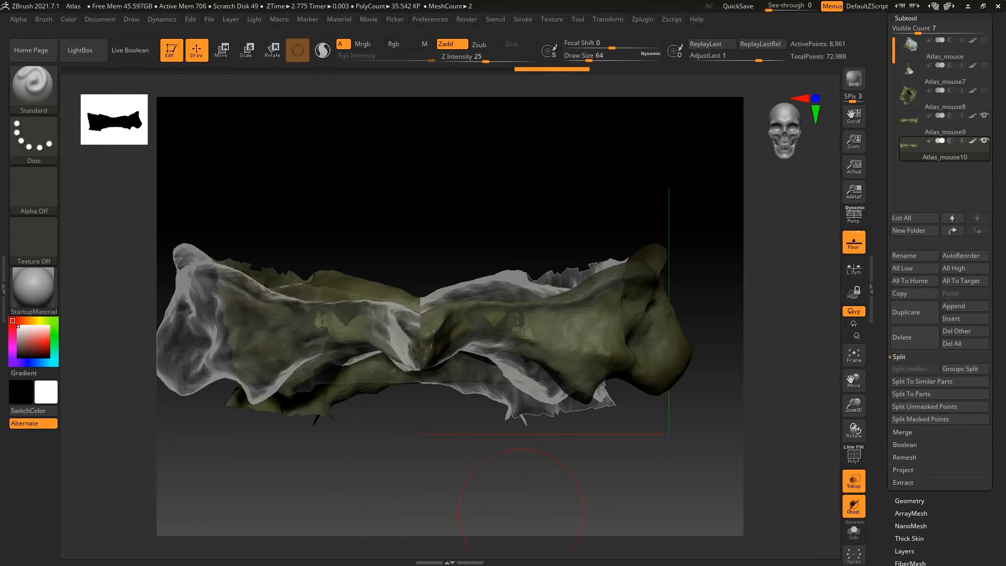
{"action": "left_click_drag", "start_coordinate": [854, 381], "coordinate": [921, 361]}
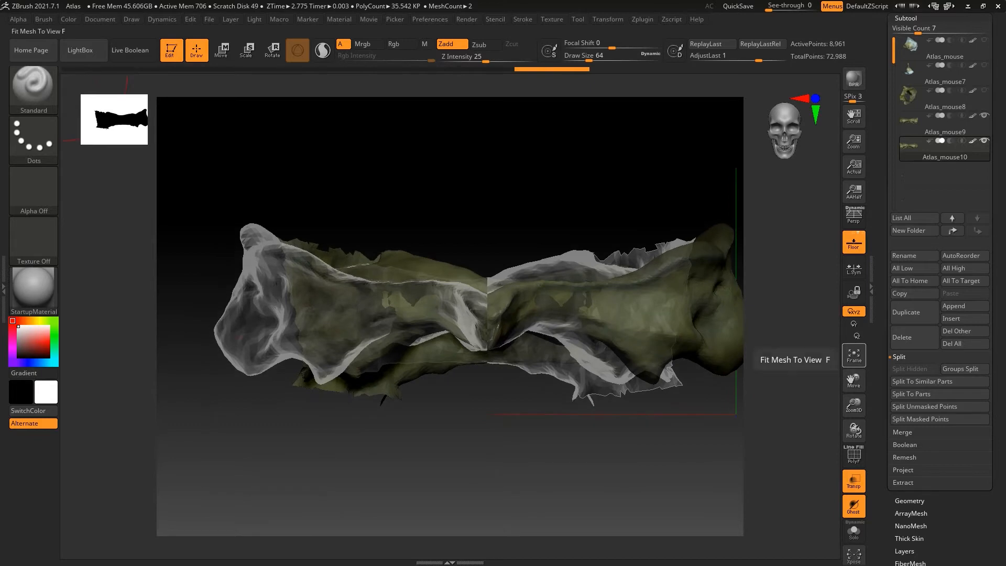
{"action": "key", "text": "ctrl+shift"}
{"action": "left_click_drag", "start_coordinate": [197, 168], "coordinate": [473, 443], "text": "ctrl+alt+shift"}
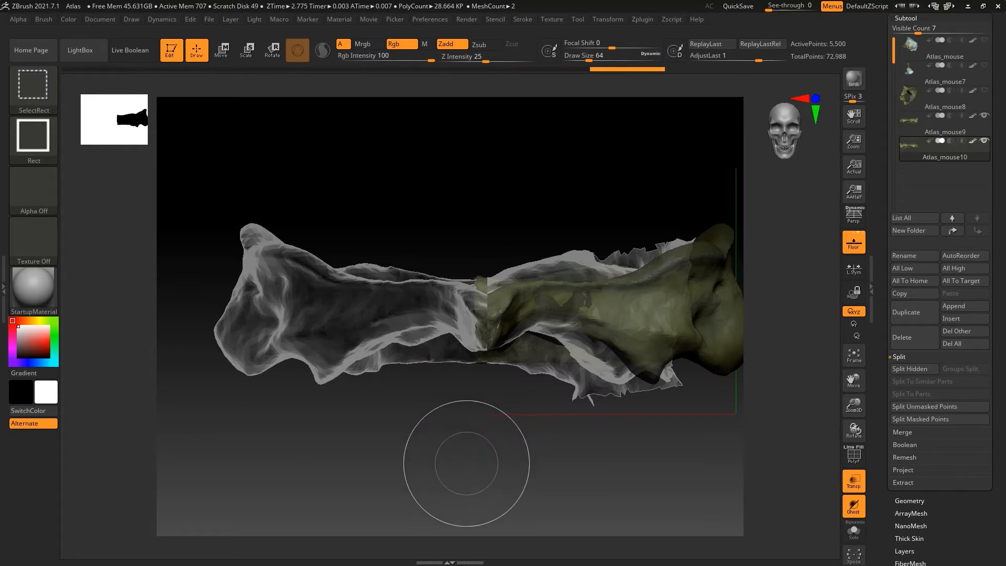
Hide the damaged half of the original Atlas_mouse9 up to just past the midline with a rectangular selection, and turn transparency off
{"action": "key", "text": "Up"}
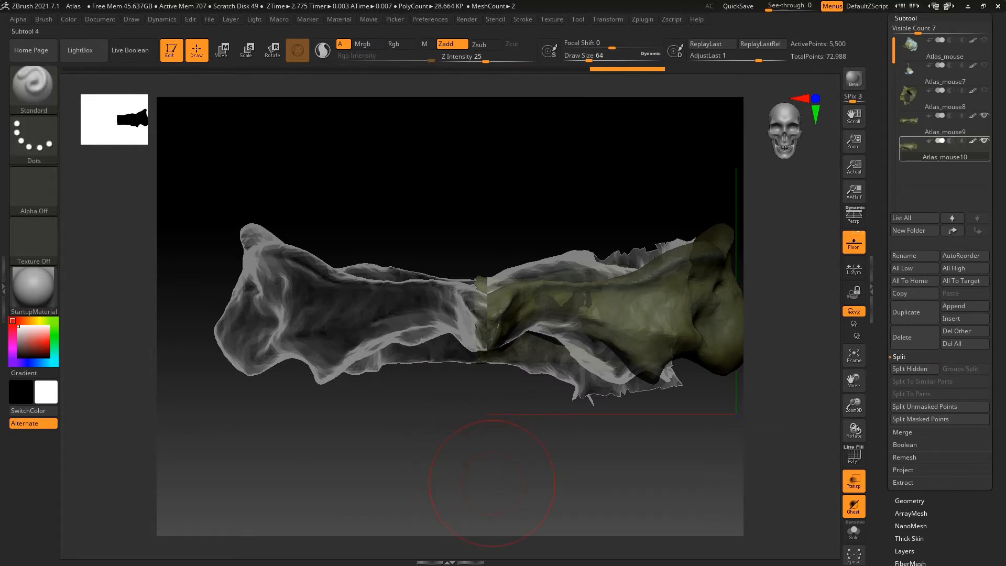
{"action": "left_click_drag", "start_coordinate": [839, 409], "coordinate": [803, 383]}
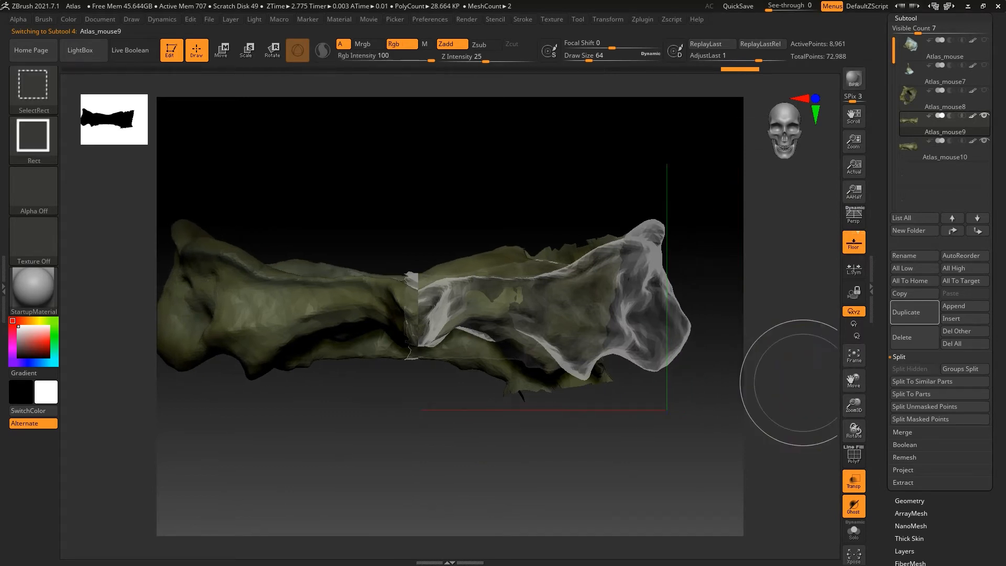
{"action": "mouse_move", "coordinate": [717, 168]}
{"action": "left_mouse_down", "text": "ctrl+shift"}
{"action": "mouse_move", "coordinate": [730, 322]}
{"action": "mouse_move", "coordinate": [509, 440]}
{"action": "mouse_move", "coordinate": [437, 444]}
{"action": "left_mouse_up", "text": "ctrl+shift"}
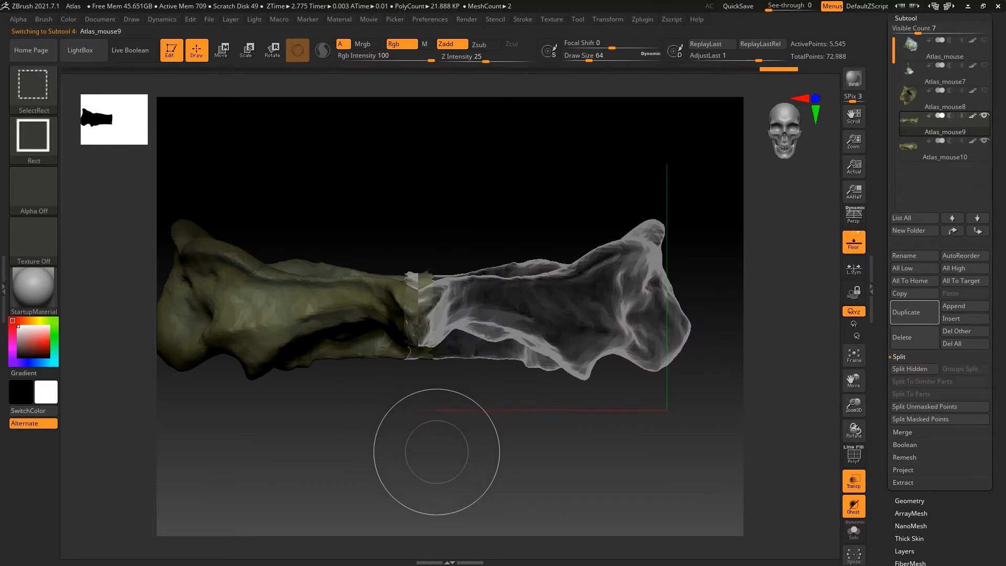
{"action": "left_click", "coordinate": [854, 480]}
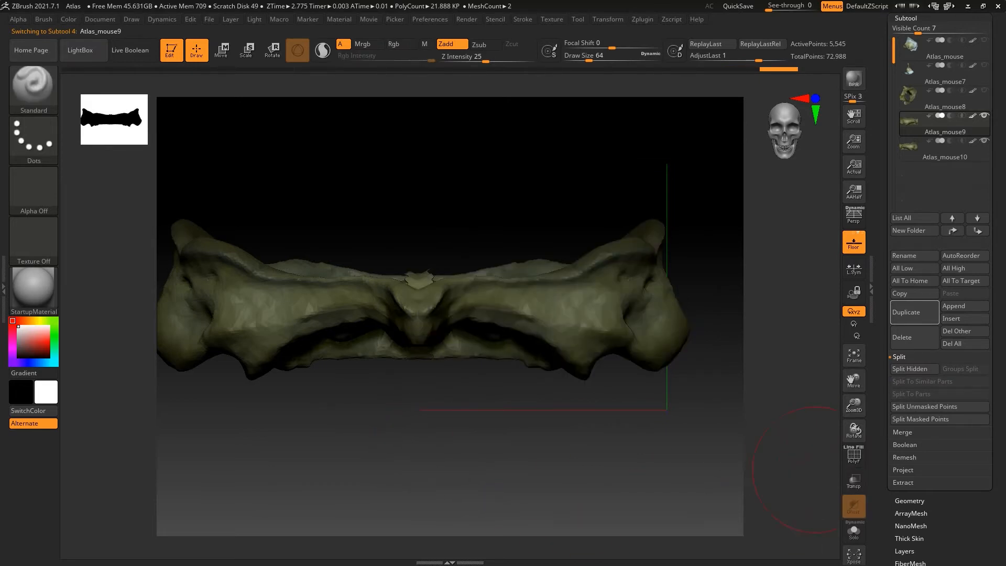
Move the visible Atlas_mouse9 half along X by about 0.02 so it overlaps its mirrored counterpart at the midline
{"action": "mouse_move", "coordinate": [349, 162]}
{"action": "left_mouse_down"}
{"action": "mouse_move", "coordinate": [350, 267]}
{"action": "mouse_move", "coordinate": [326, 103]}
{"action": "left_mouse_up"}
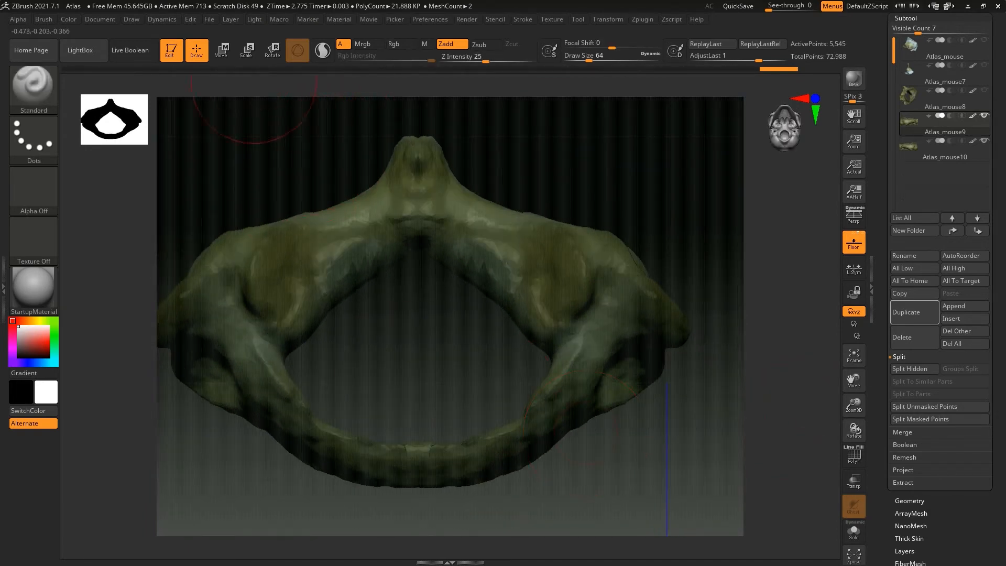
{"action": "key", "text": "w"}
{"action": "left_click_drag", "start_coordinate": [403, 344], "coordinate": [414, 344]}
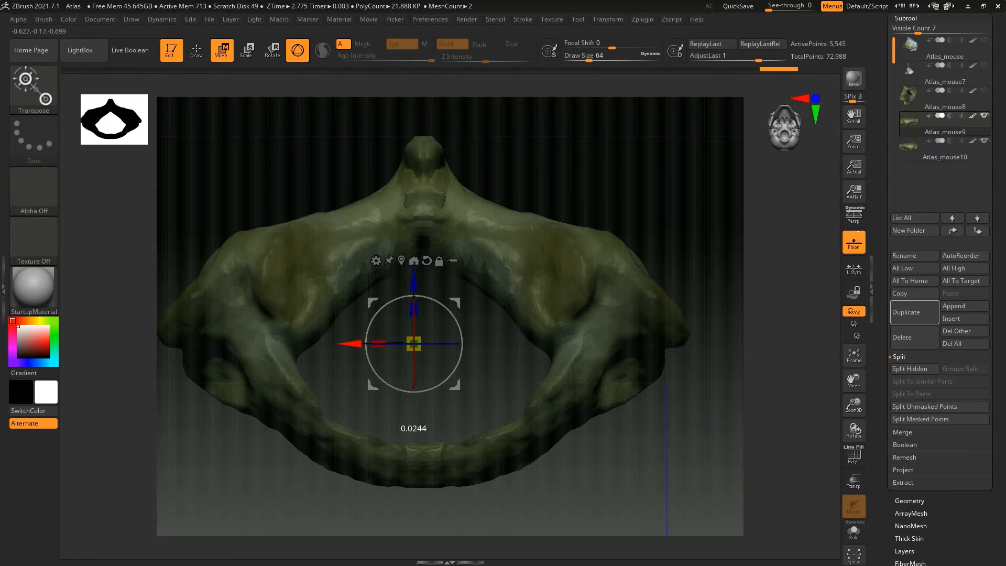
{"action": "left_click_drag", "start_coordinate": [350, 344], "coordinate": [350, 344]}
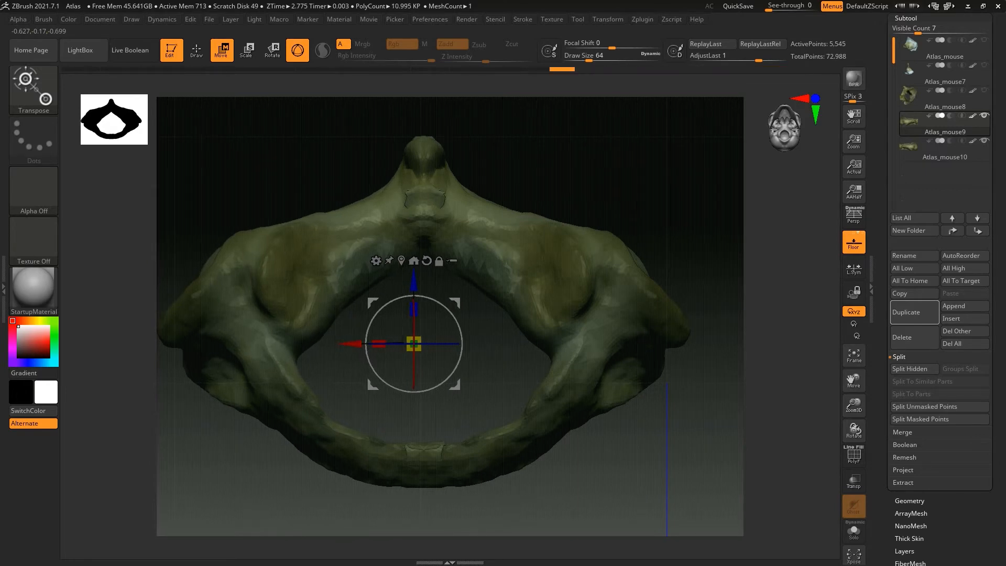
{"action": "key", "text": "q"}
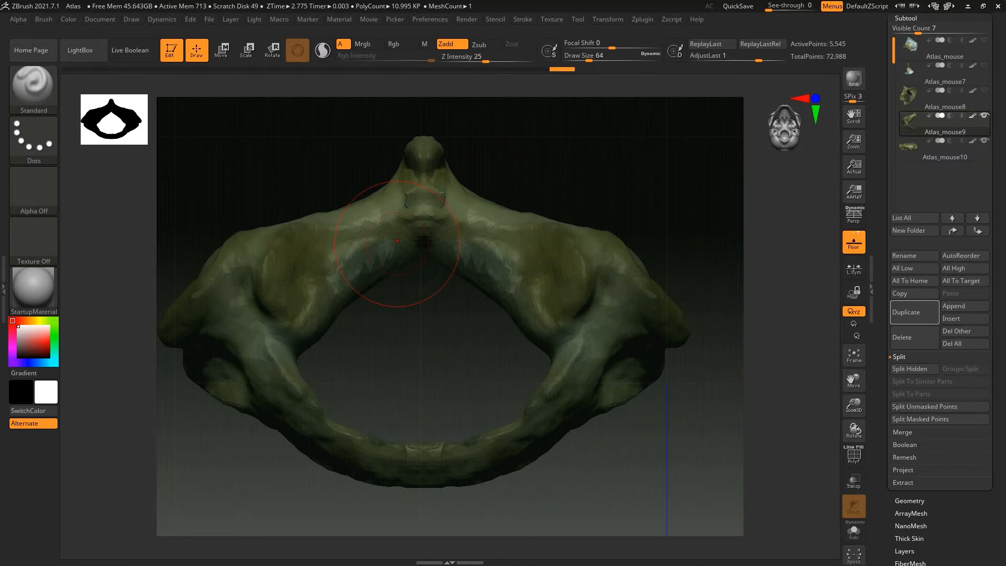
Delete the hidden geometry of Atlas_mouse9 and of Atlas_mouse10
{"action": "left_click", "coordinate": [910, 501]}
{"action": "left_click", "coordinate": [912, 294]}
{"action": "left_click", "coordinate": [907, 18]}
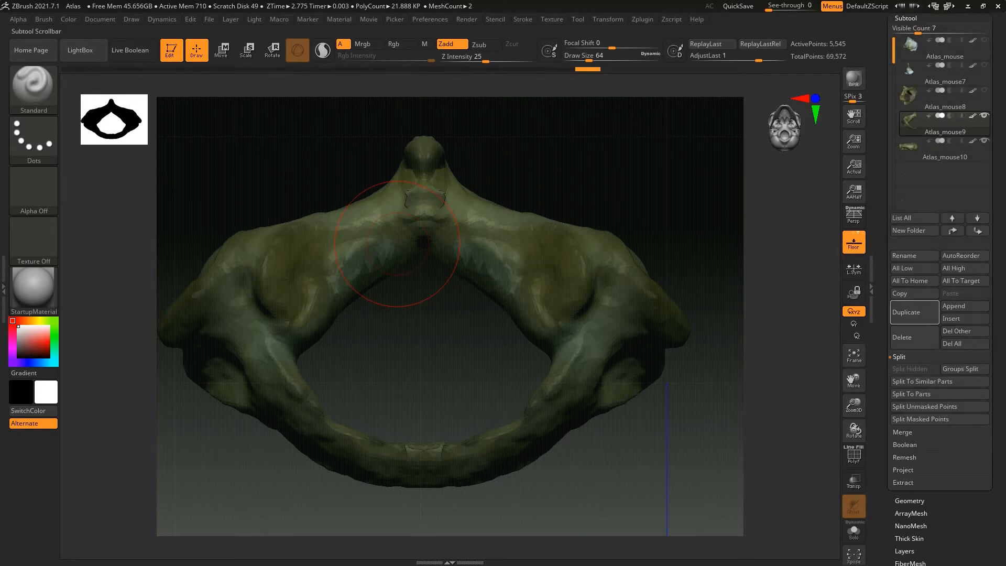
{"action": "left_click", "coordinate": [938, 149]}
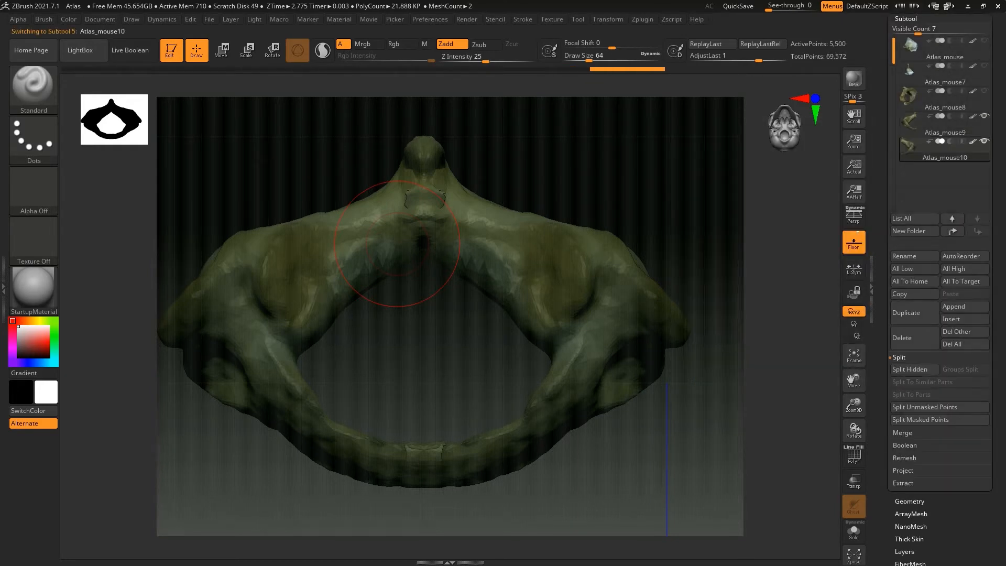
{"action": "left_click", "coordinate": [910, 501]}
{"action": "left_click", "coordinate": [917, 281]}
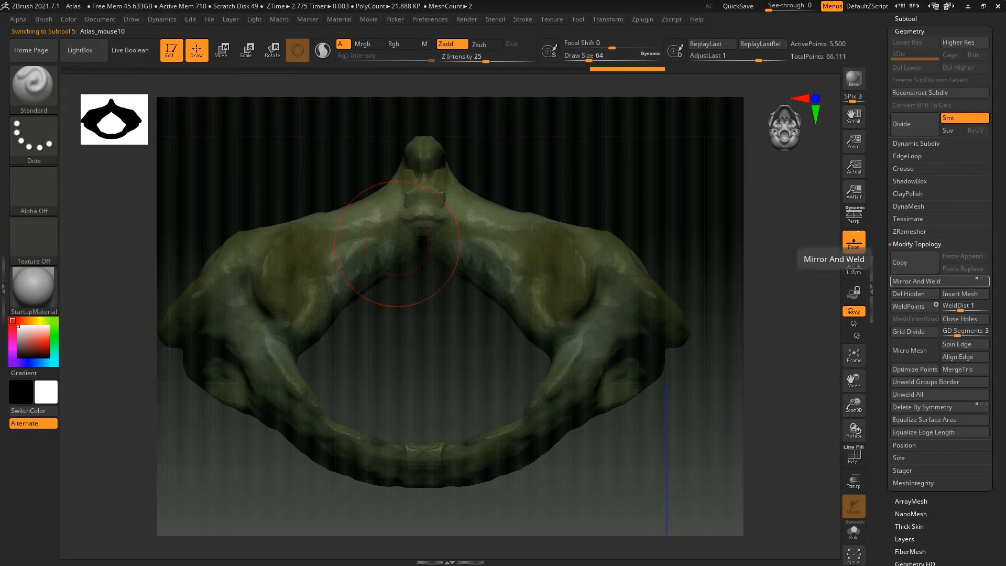
Group Atlas_mouse9 and Atlas_mouse10 in a subtool folder named merge and merge that folder into a single subtool
{"action": "left_click", "coordinate": [906, 31]}
{"action": "left_click", "coordinate": [939, 137]}
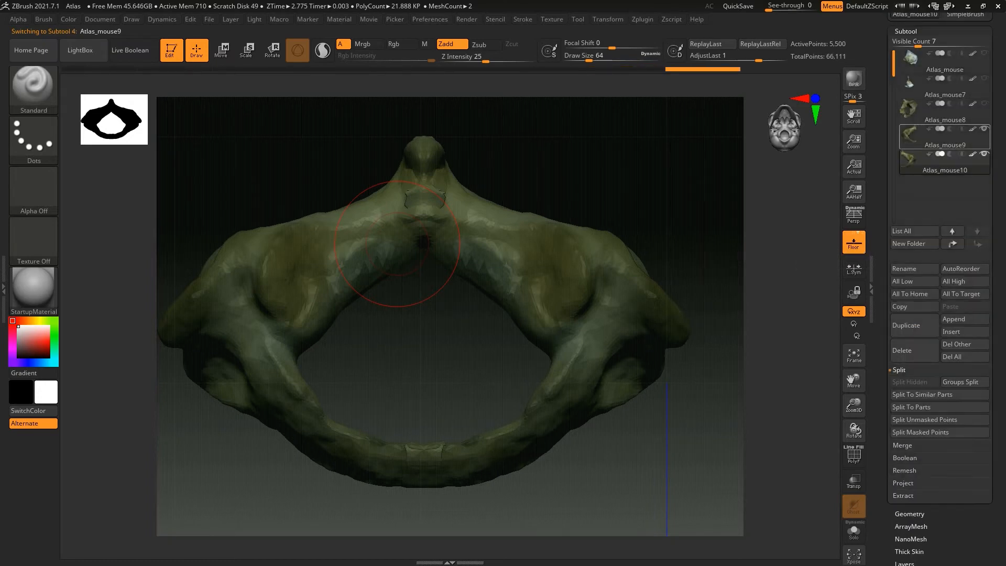
{"action": "left_click", "coordinate": [910, 244]}
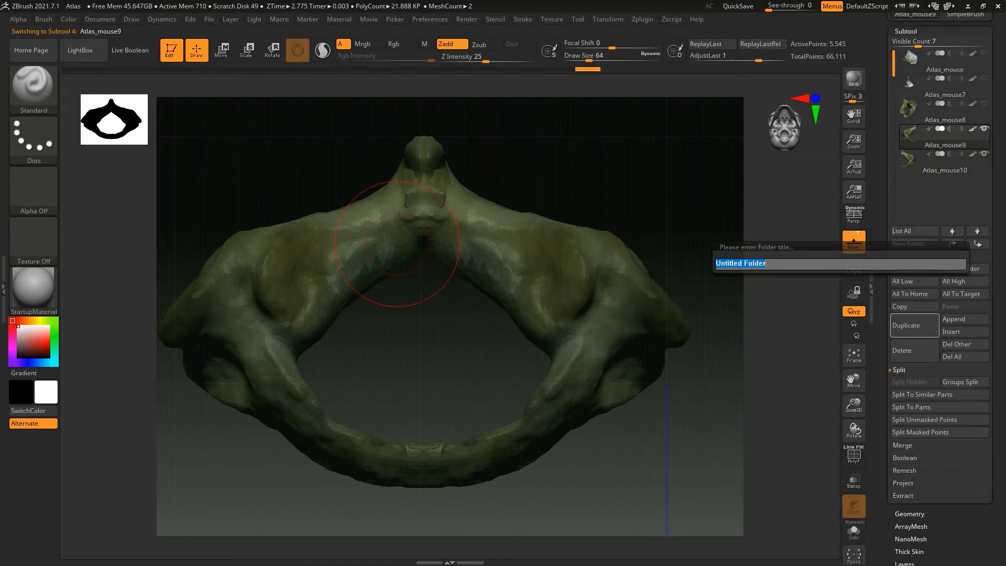
{"action": "type", "text": "merge"}
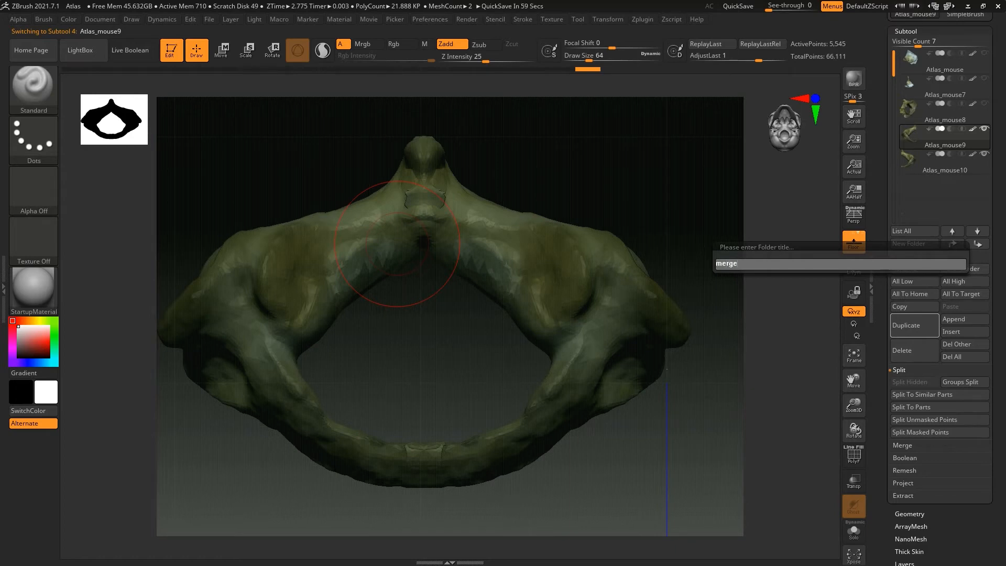
{"action": "key", "text": "Return"}
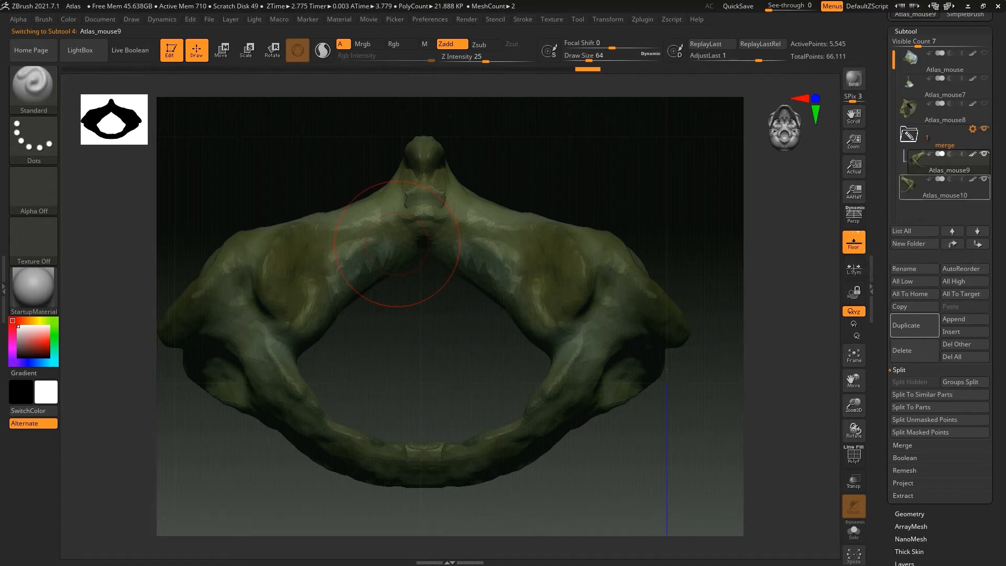
{"action": "left_click", "coordinate": [909, 135]}
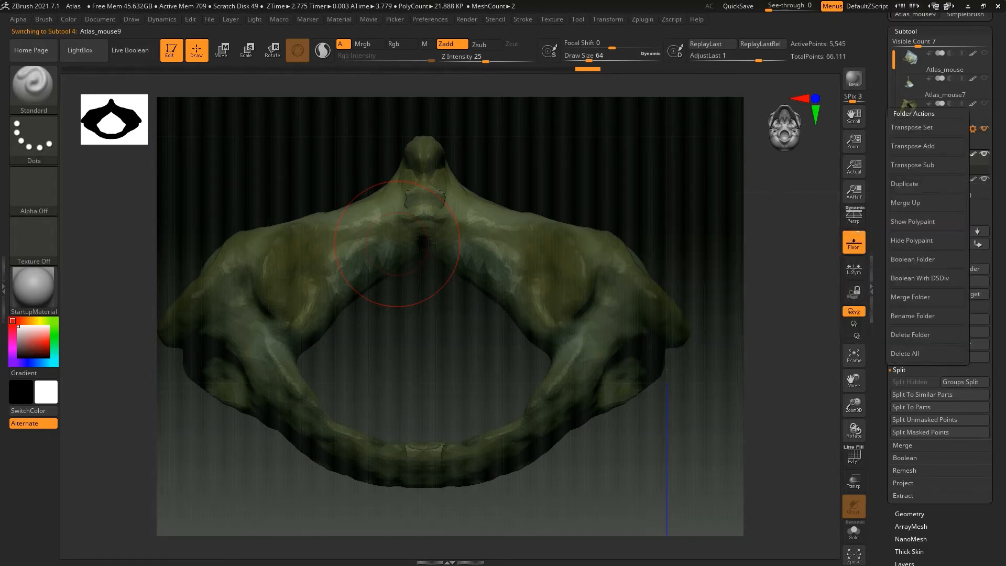
{"action": "left_click", "coordinate": [914, 296]}
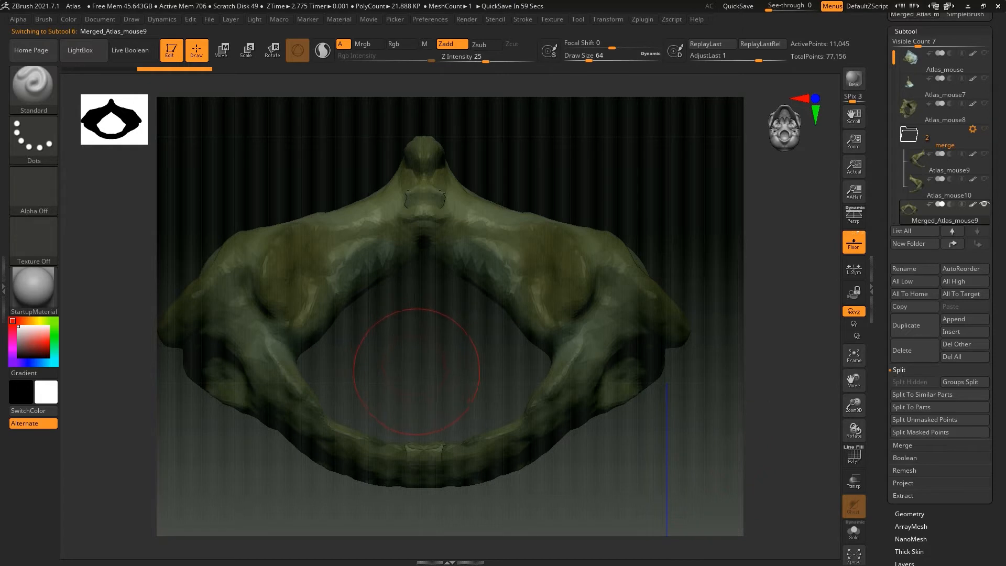
Use the Move Topological brush at a Draw Size of about 25 to pull the midline seam edges below the upper tubercle together
{"action": "left_click_drag", "start_coordinate": [852, 381], "coordinate": [886, 377]}
{"action": "left_click_drag", "start_coordinate": [589, 61], "coordinate": [580, 61]}
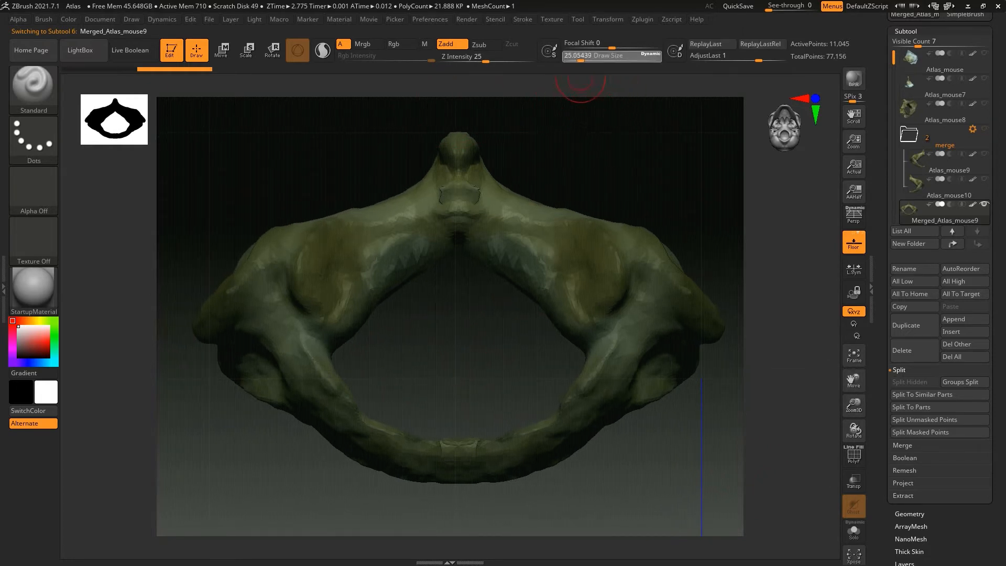
{"action": "left_click", "coordinate": [34, 86]}
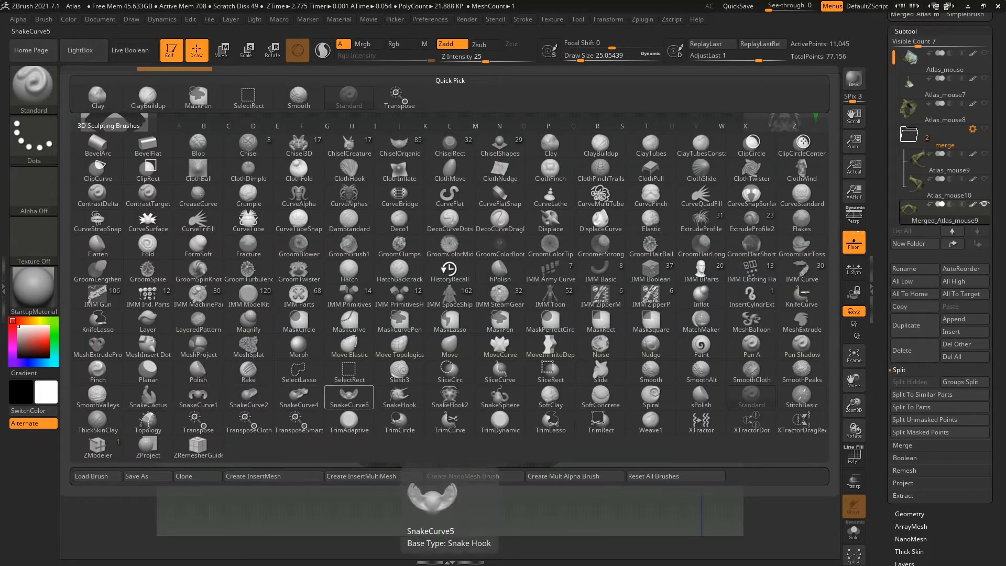
{"action": "left_click", "coordinate": [400, 346]}
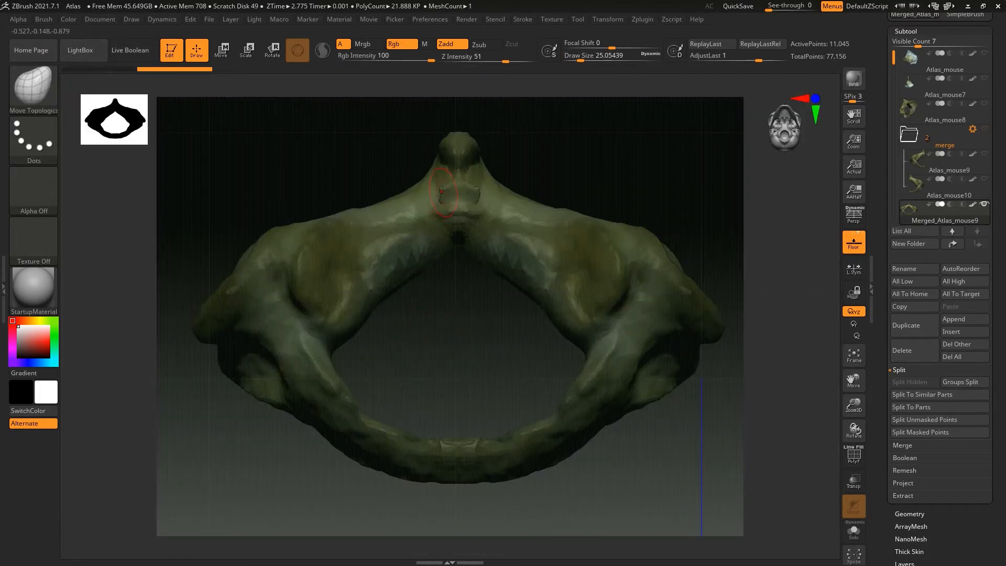
{"action": "left_click_drag", "start_coordinate": [807, 445], "coordinate": [775, 480], "text": "alt"}
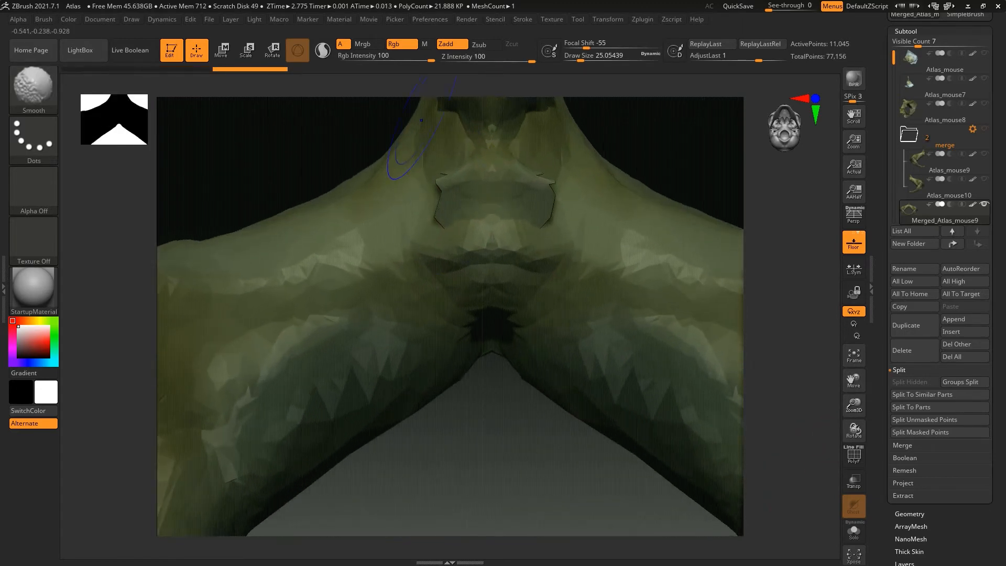
{"action": "left_click", "coordinate": [403, 45], "text": "shift"}
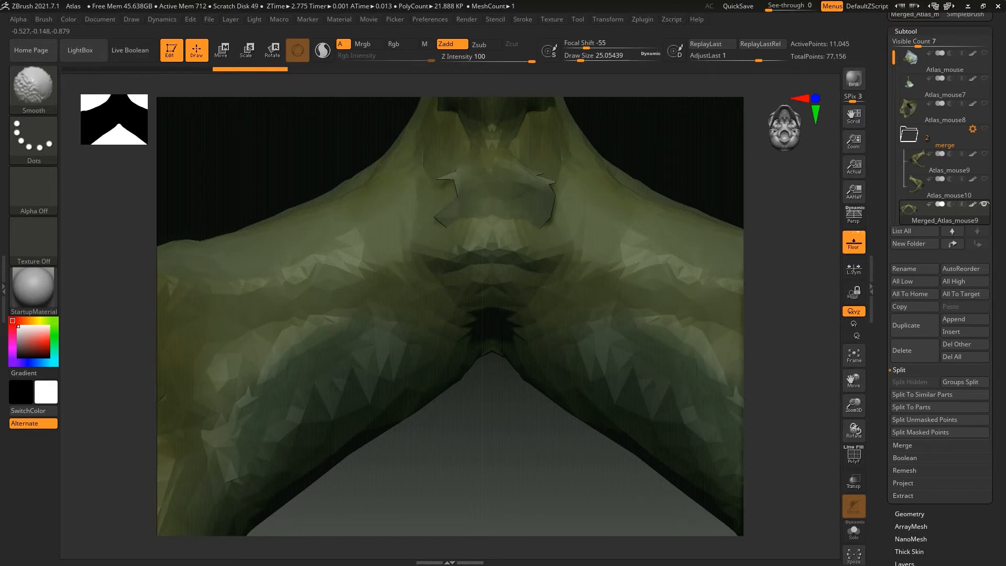
{"action": "left_click_drag", "start_coordinate": [461, 238], "coordinate": [457, 216], "text": "shift"}
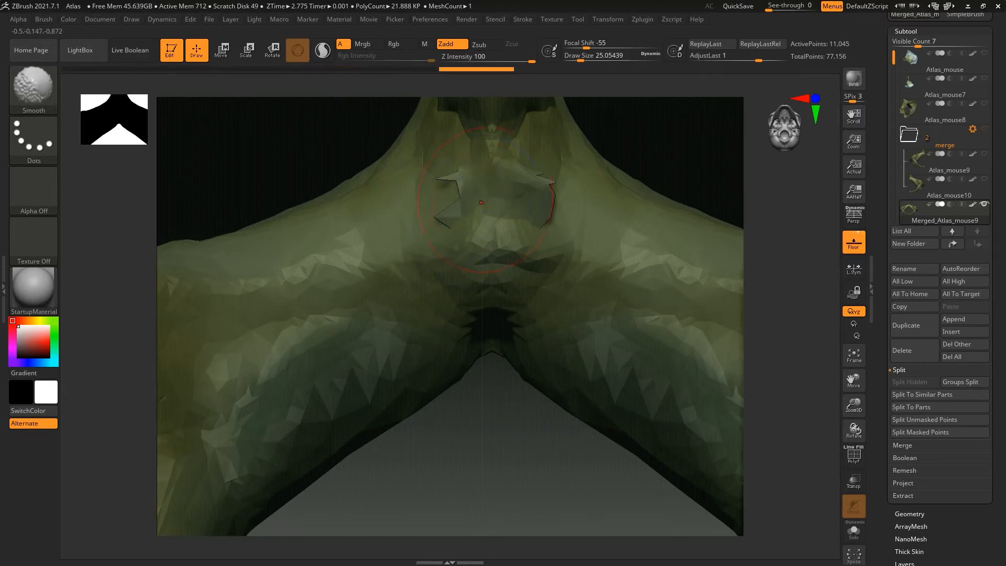
{"action": "left_click_drag", "start_coordinate": [533, 208], "coordinate": [550, 195], "text": "shift"}
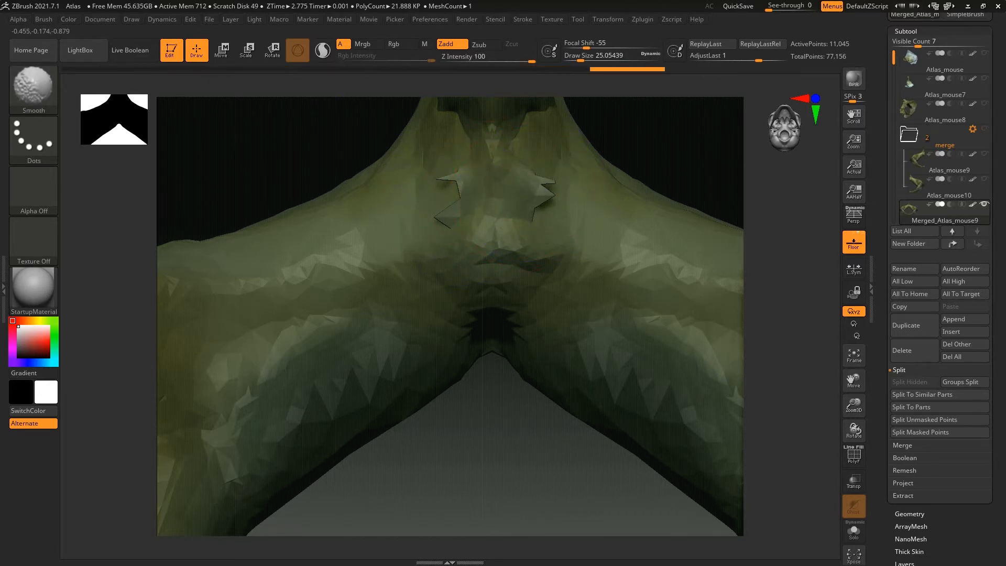
{"action": "left_click_drag", "start_coordinate": [511, 225], "coordinate": [506, 238], "text": "shift"}
{"action": "left_click_drag", "start_coordinate": [514, 456], "coordinate": [520, 396]}
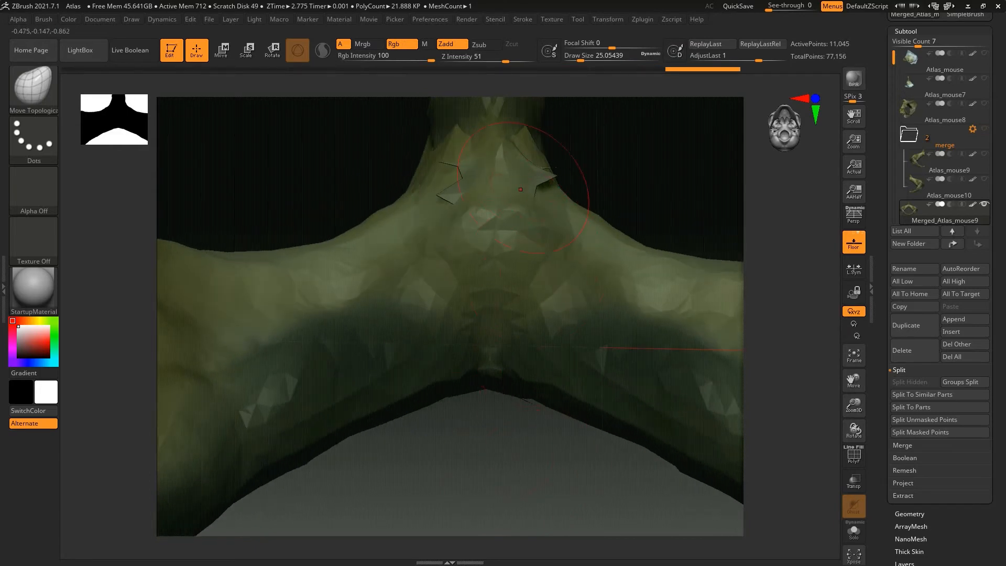
Undo the last strokes on the midline seam and rework its edges on both sides until they blend into the bone
{"action": "key", "text": "ctrl"}
{"action": "key", "text": "ctrl+z"}
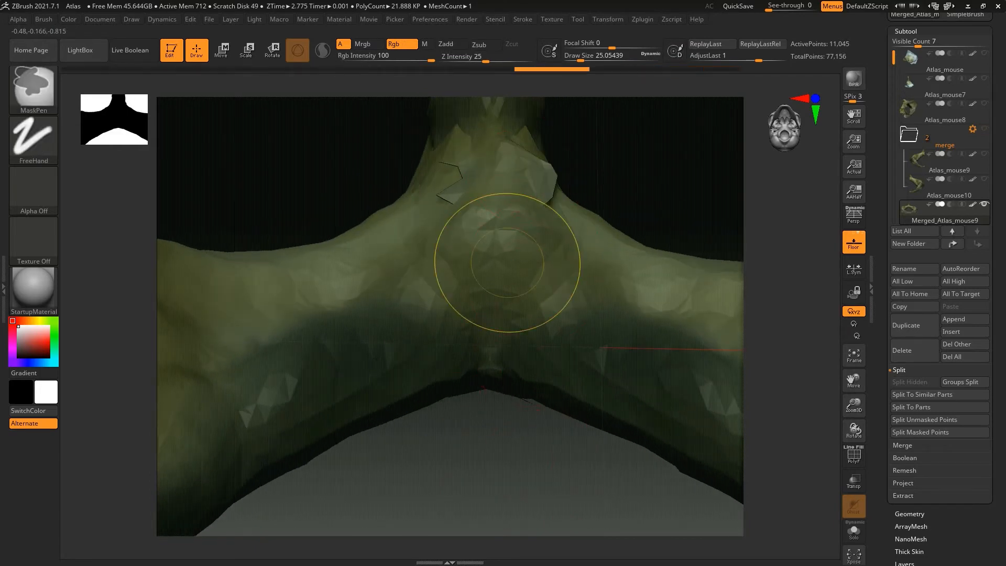
{"action": "key", "text": "ctrl+z"}
{"action": "key", "text": "ctrl+z"}
{"action": "key", "text": "ctrl+z"}
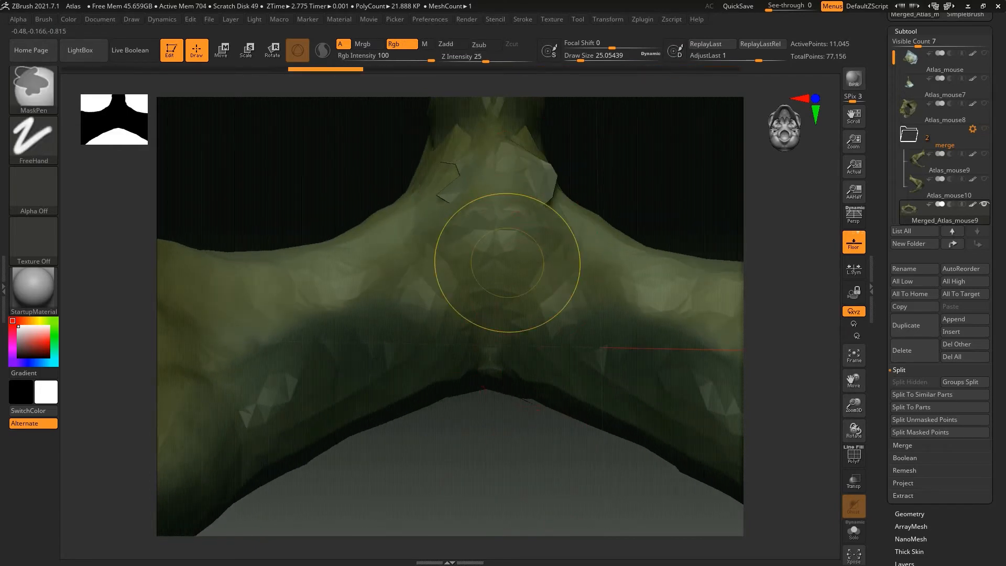
{"action": "key", "text": "ctrl+z"}
{"action": "key", "text": "ctrl+shift+z"}
{"action": "key", "text": "ctrl+shift+z"}
{"action": "key", "text": "ctrl+shift+z"}
{"action": "key", "text": "ctrl+shift+z"}
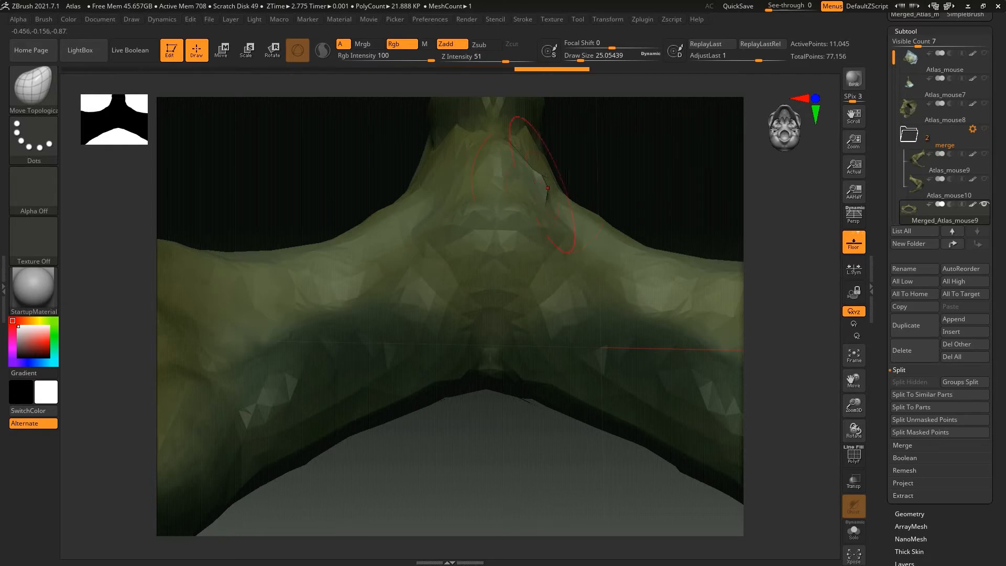
{"action": "key", "text": "ctrl+shift+z"}
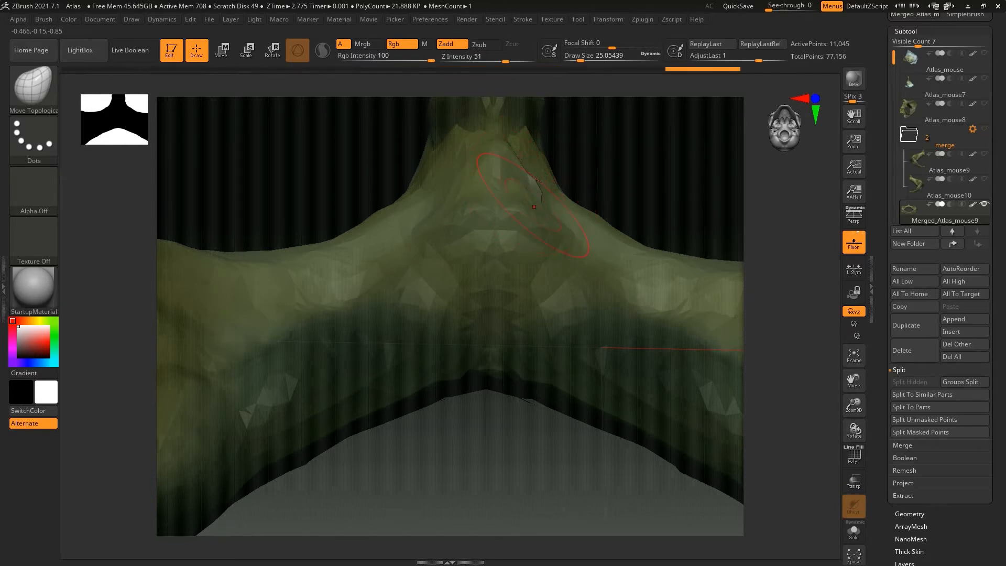
{"action": "key", "text": "ctrl+z"}
{"action": "left_click_drag", "start_coordinate": [536, 181], "coordinate": [533, 182]}
{"action": "key", "text": "ctrl+shift+z"}
Set the Draw Size to about 39 and reshape the overlapping edges of the V-shaped notch on the midline tubercle with Move Topological
{"action": "left_click", "coordinate": [855, 355]}
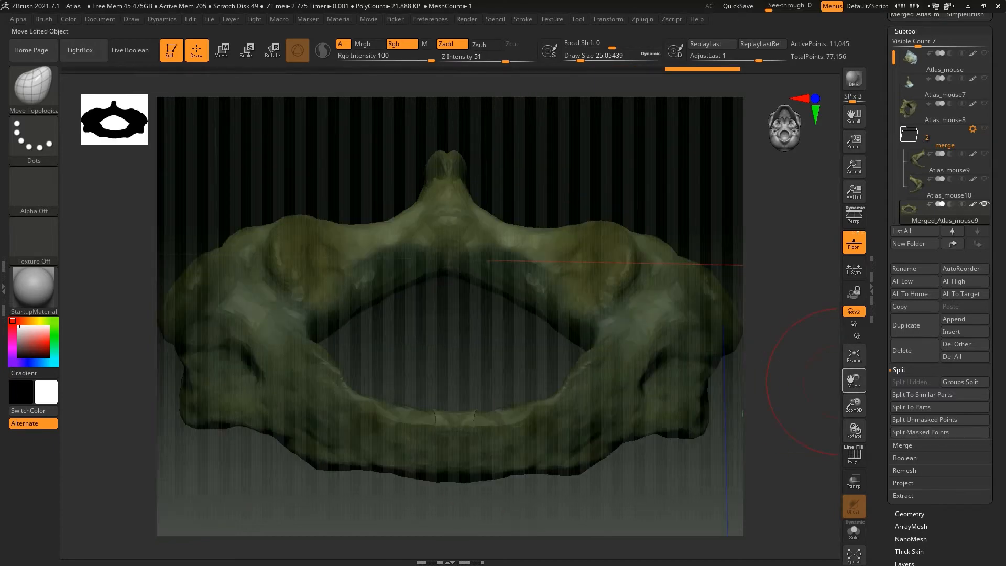
{"action": "left_click_drag", "start_coordinate": [348, 146], "coordinate": [405, 316]}
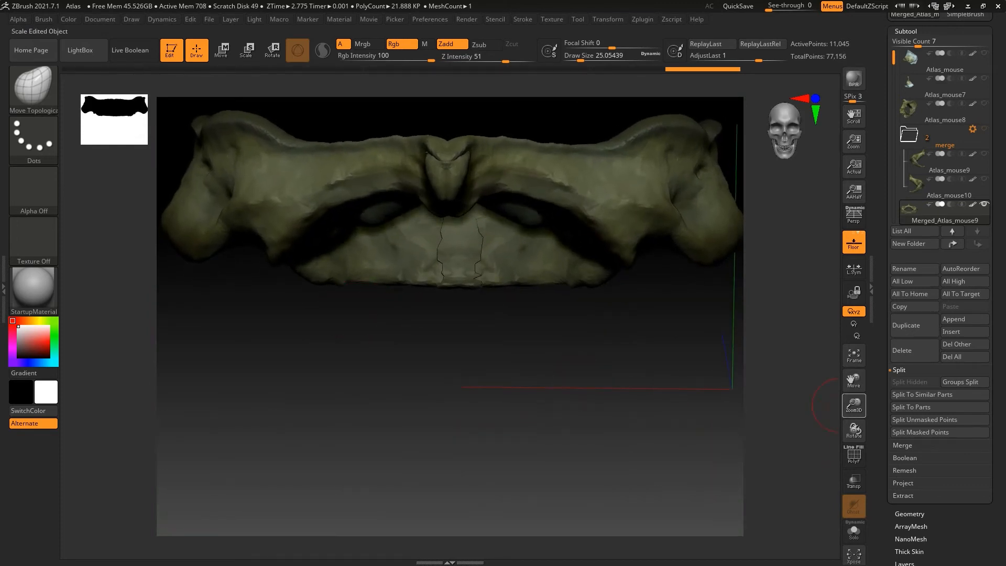
{"action": "left_click_drag", "start_coordinate": [854, 406], "coordinate": [854, 438]}
{"action": "left_click_drag", "start_coordinate": [855, 380], "coordinate": [856, 461]}
{"action": "left_click_drag", "start_coordinate": [580, 61], "coordinate": [584, 61]}
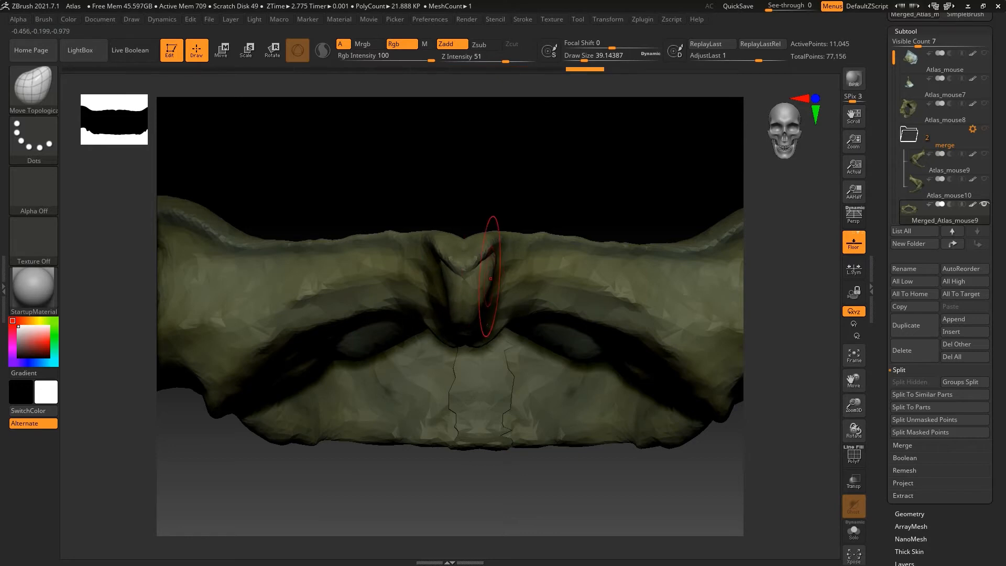
{"action": "mouse_move", "coordinate": [455, 282]}
{"action": "left_mouse_down"}
{"action": "mouse_move", "coordinate": [448, 274]}
{"action": "mouse_move", "coordinate": [459, 268]}
{"action": "left_mouse_up"}
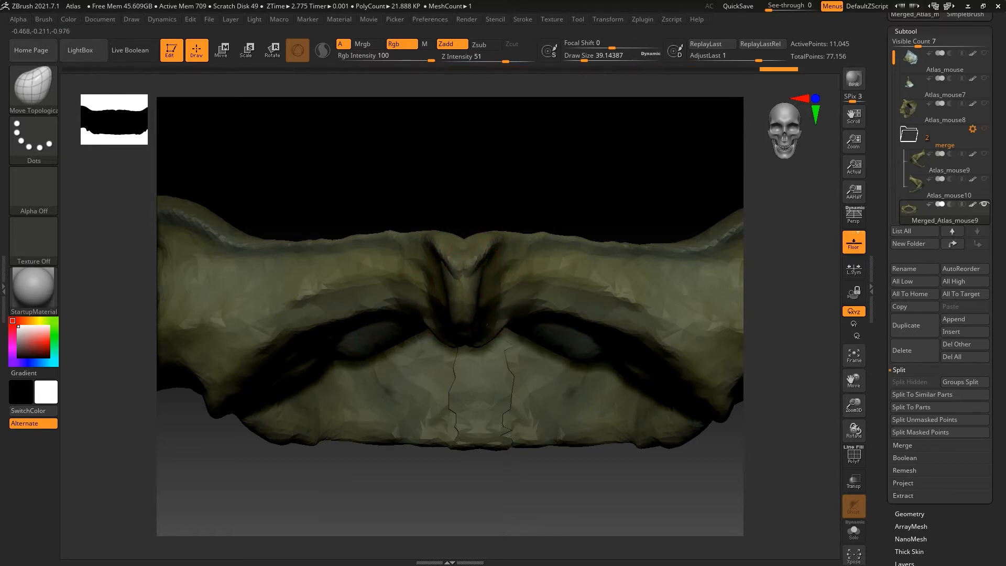
{"action": "left_click_drag", "start_coordinate": [462, 317], "coordinate": [463, 305]}
{"action": "left_click_drag", "start_coordinate": [446, 273], "coordinate": [477, 254]}
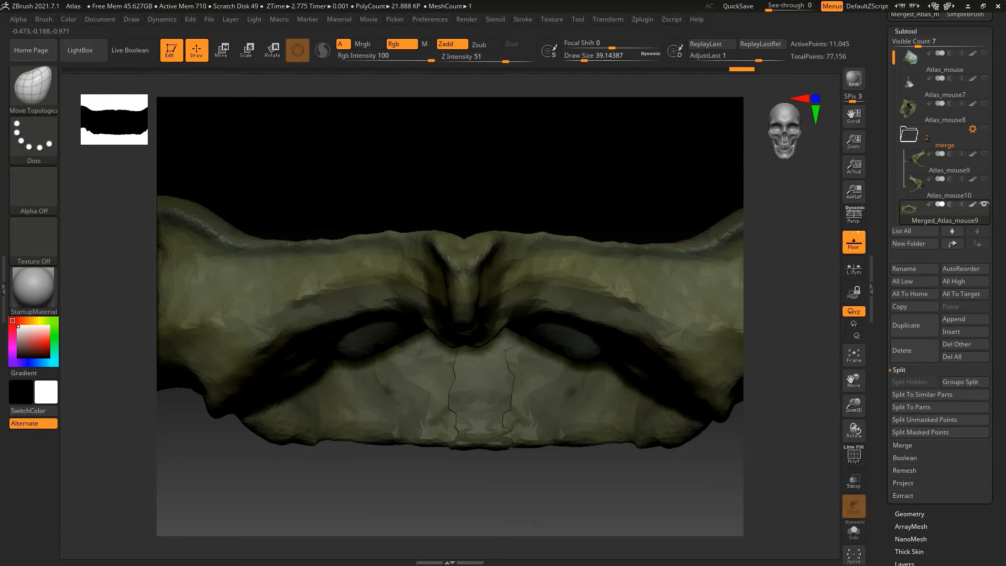
Blend the left edge of the midline patch at the base of the pointed tubercle into the bone with Move Topological
{"action": "left_click_drag", "start_coordinate": [465, 337], "coordinate": [464, 333]}
{"action": "mouse_move", "coordinate": [464, 341]}
{"action": "right_mouse_down"}
{"action": "mouse_move", "coordinate": [468, 236]}
{"action": "mouse_move", "coordinate": [529, 238]}
{"action": "mouse_move", "coordinate": [556, 254]}
{"action": "mouse_move", "coordinate": [467, 246]}
{"action": "mouse_move", "coordinate": [553, 254]}
{"action": "mouse_move", "coordinate": [464, 336]}
{"action": "mouse_move", "coordinate": [443, 427]}
{"action": "right_mouse_up"}
{"action": "left_click_drag", "start_coordinate": [439, 406], "coordinate": [474, 386]}
{"action": "left_click_drag", "start_coordinate": [457, 496], "coordinate": [468, 202]}
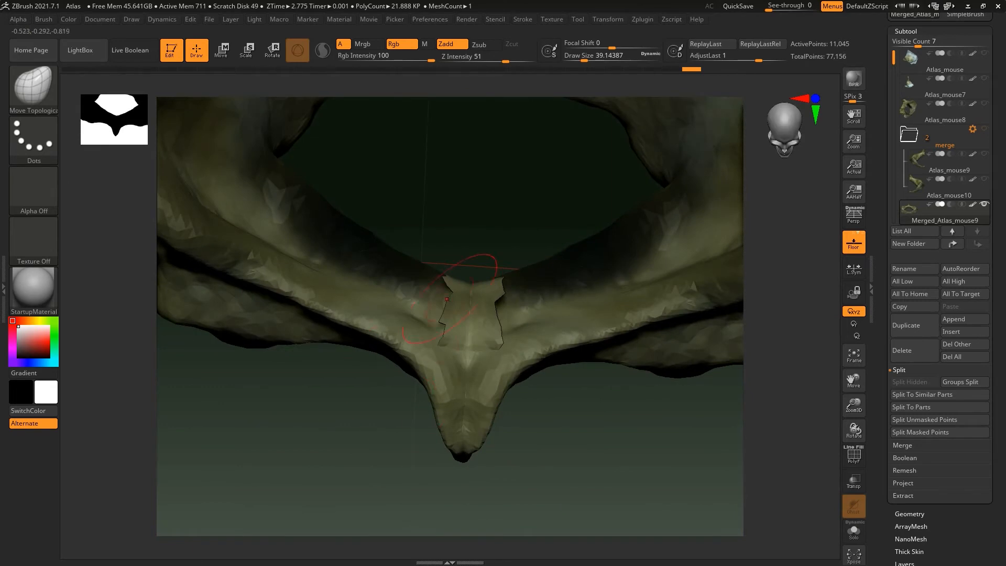
{"action": "left_click_drag", "start_coordinate": [390, 440], "coordinate": [477, 302]}
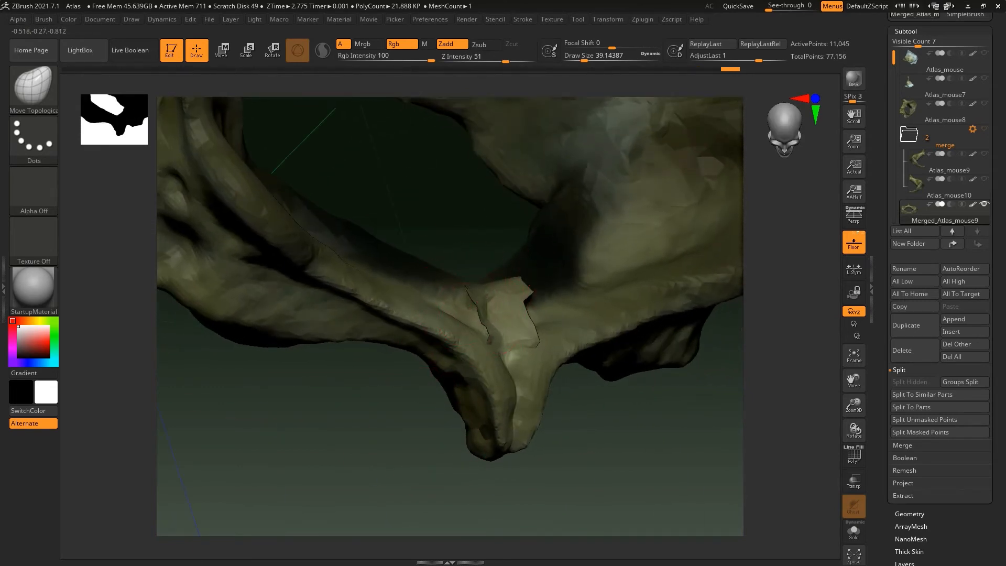
{"action": "left_click_drag", "start_coordinate": [480, 317], "coordinate": [471, 321]}
{"action": "left_click_drag", "start_coordinate": [587, 430], "coordinate": [493, 414]}
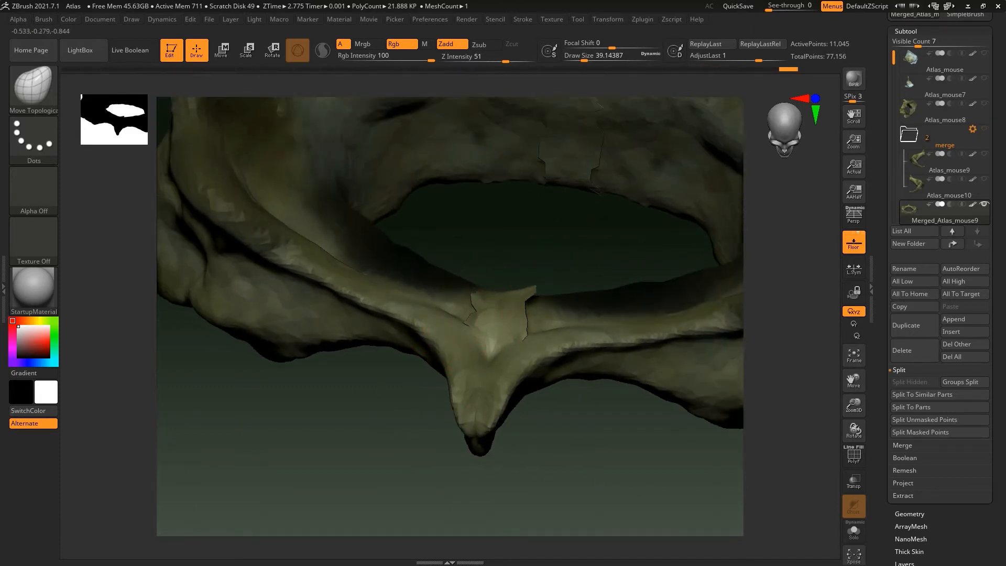
{"action": "left_click_drag", "start_coordinate": [475, 310], "coordinate": [471, 308]}
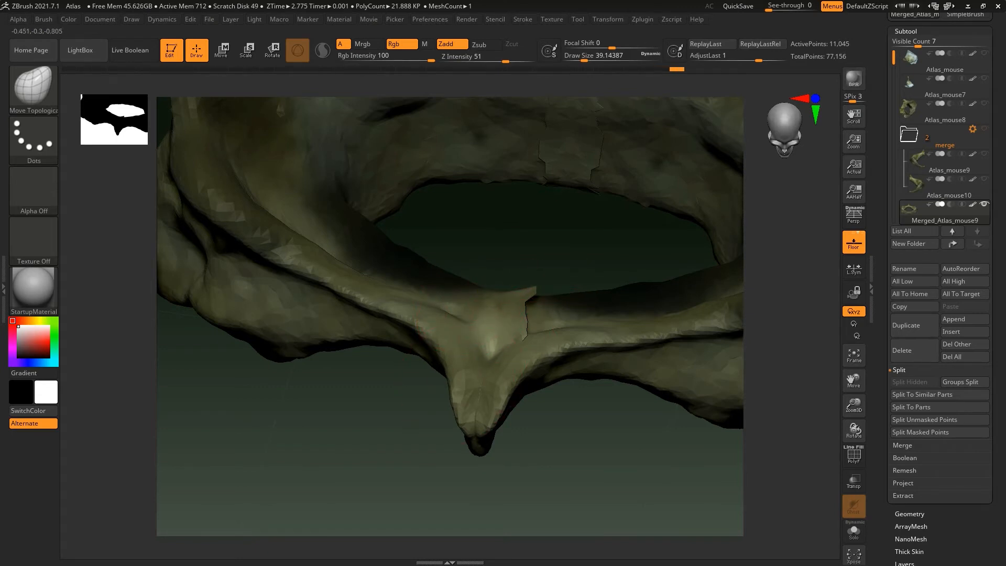
Pull the right edge of the midline patch into the bone until the crack above the tubercle is closed
{"action": "left_click_drag", "start_coordinate": [531, 297], "coordinate": [528, 334]}
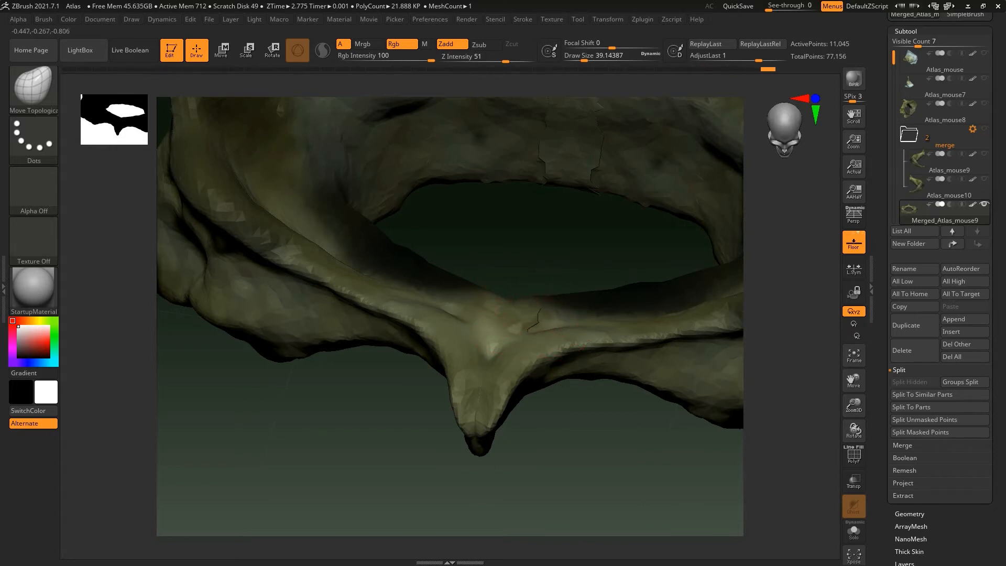
{"action": "left_click_drag", "start_coordinate": [567, 423], "coordinate": [526, 320]}
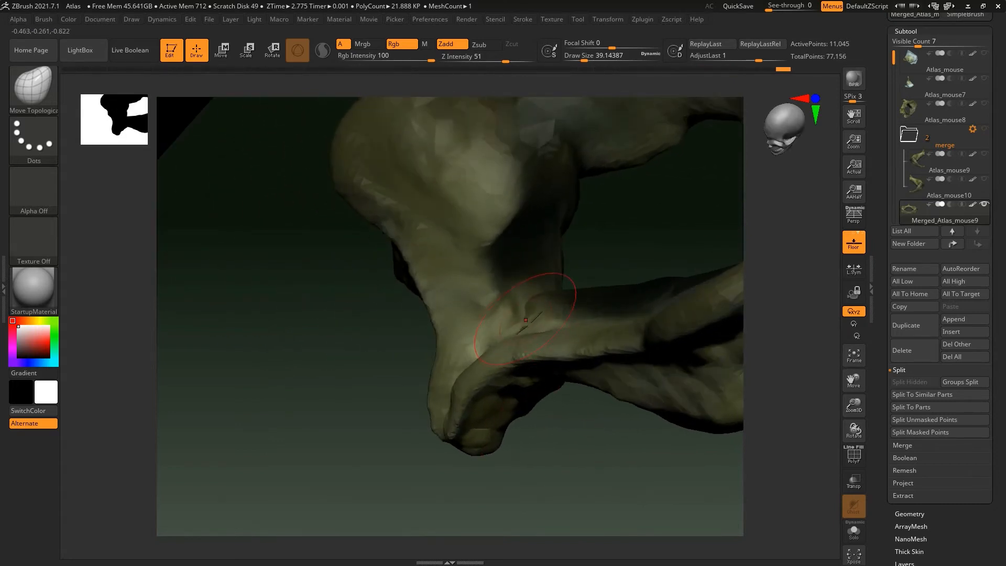
{"action": "left_click_drag", "start_coordinate": [549, 414], "coordinate": [524, 335]}
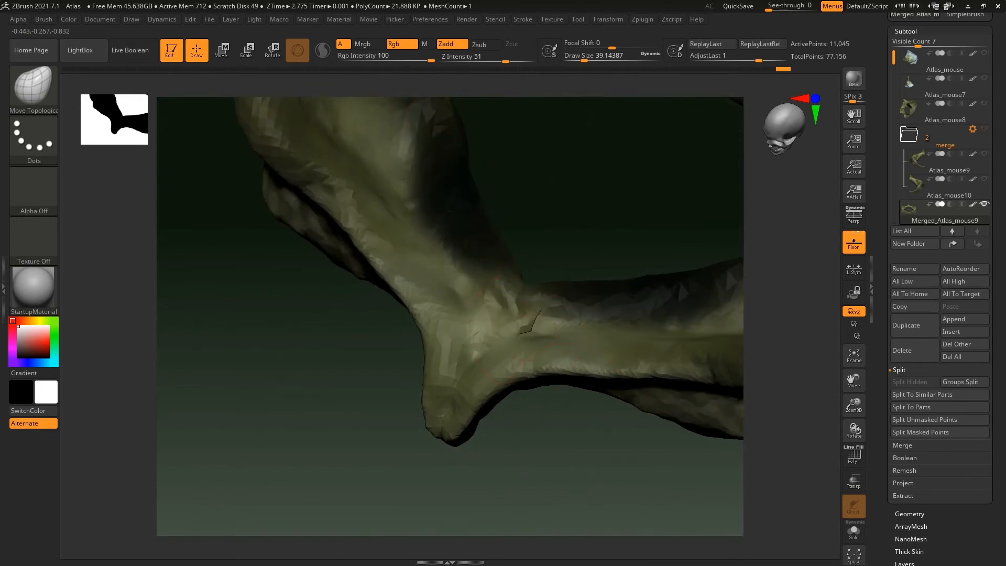
{"action": "left_click_drag", "start_coordinate": [537, 419], "coordinate": [574, 407]}
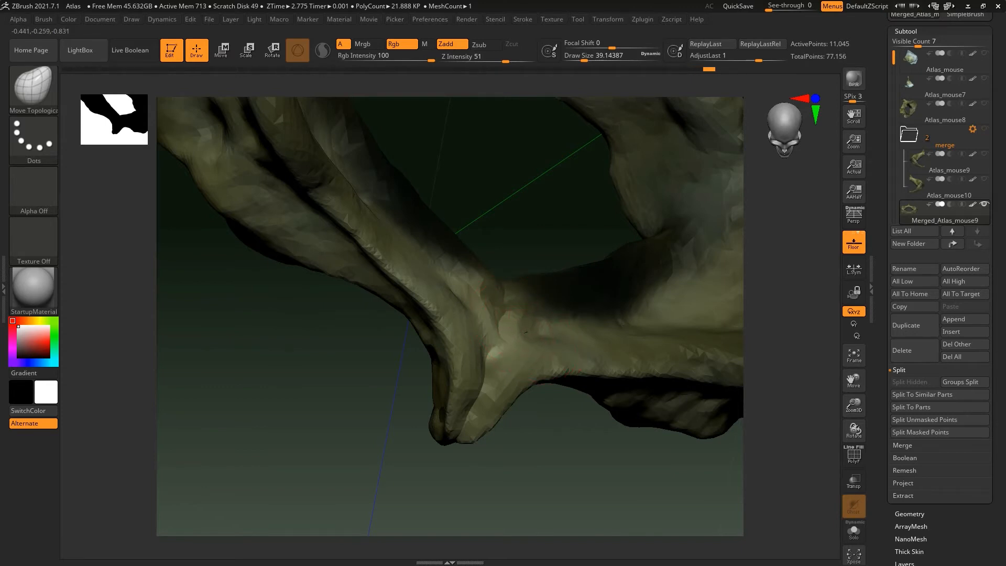
{"action": "left_click_drag", "start_coordinate": [545, 477], "coordinate": [514, 383]}
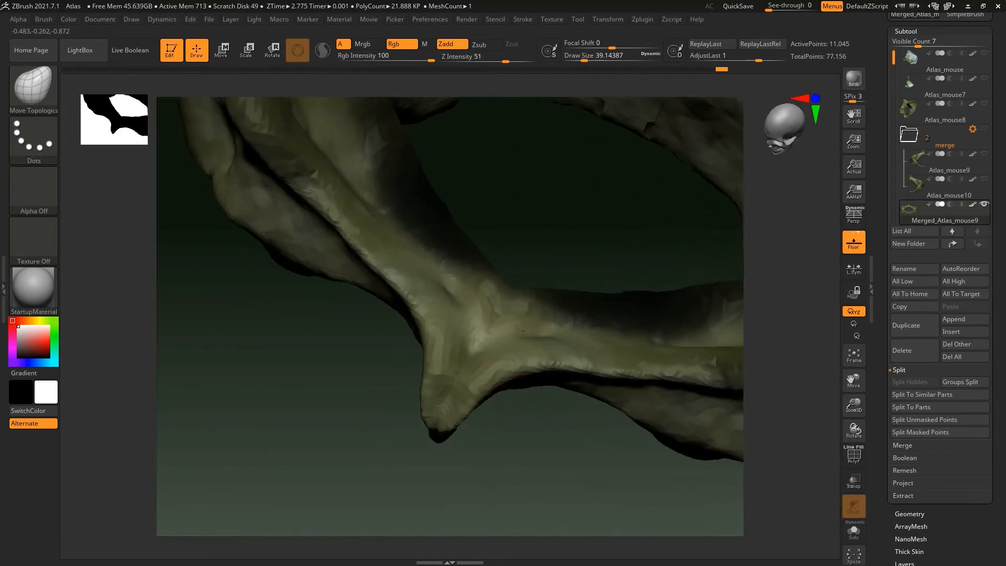
{"action": "mouse_move", "coordinate": [402, 444]}
{"action": "left_mouse_down"}
{"action": "mouse_move", "coordinate": [422, 401]}
{"action": "mouse_move", "coordinate": [419, 441]}
{"action": "mouse_move", "coordinate": [430, 396]}
{"action": "mouse_move", "coordinate": [414, 415]}
{"action": "mouse_move", "coordinate": [385, 419]}
{"action": "mouse_move", "coordinate": [366, 391]}
{"action": "left_mouse_up"}
Use Move Topological to pull the cracked midline seam together on the rim and inner side of the opposite arch
{"action": "left_click_drag", "start_coordinate": [474, 136], "coordinate": [486, 462], "text": "alt"}
{"action": "left_click_drag", "start_coordinate": [482, 362], "coordinate": [485, 435]}
{"action": "mouse_move", "coordinate": [477, 375]}
{"action": "left_mouse_down"}
{"action": "mouse_move", "coordinate": [485, 435]}
{"action": "mouse_move", "coordinate": [482, 408]}
{"action": "left_mouse_up"}
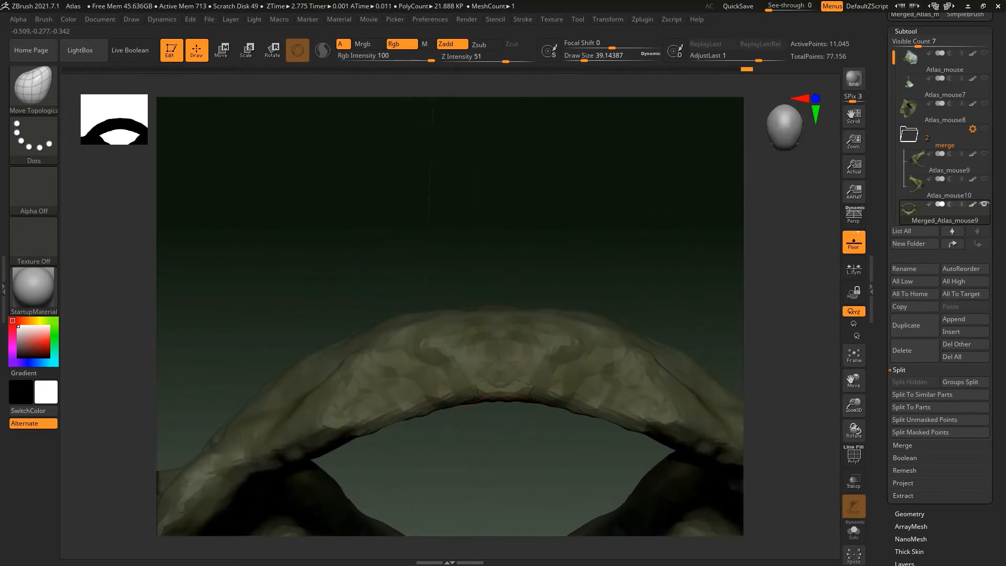
{"action": "left_click_drag", "start_coordinate": [854, 390], "coordinate": [823, 333]}
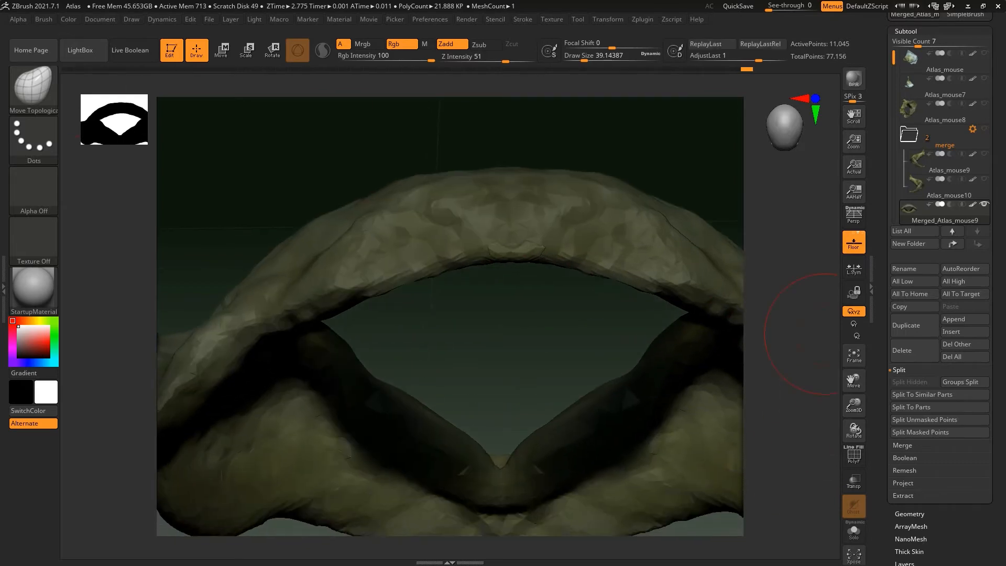
{"action": "mouse_move", "coordinate": [498, 338]}
{"action": "left_mouse_down"}
{"action": "mouse_move", "coordinate": [545, 294]}
{"action": "mouse_move", "coordinate": [504, 267]}
{"action": "mouse_move", "coordinate": [464, 212]}
{"action": "mouse_move", "coordinate": [422, 226]}
{"action": "left_mouse_up"}
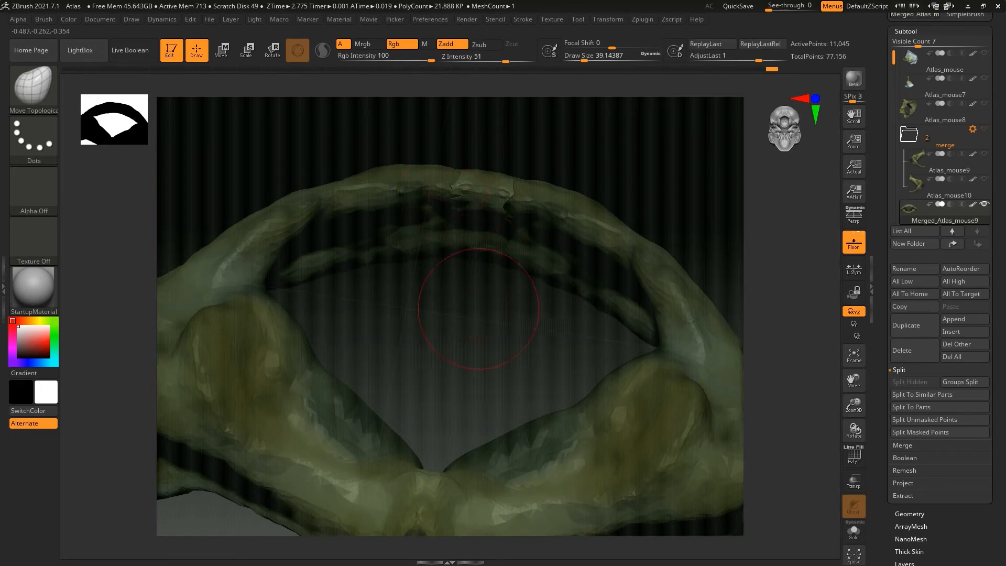
{"action": "left_click_drag", "start_coordinate": [481, 309], "coordinate": [483, 257]}
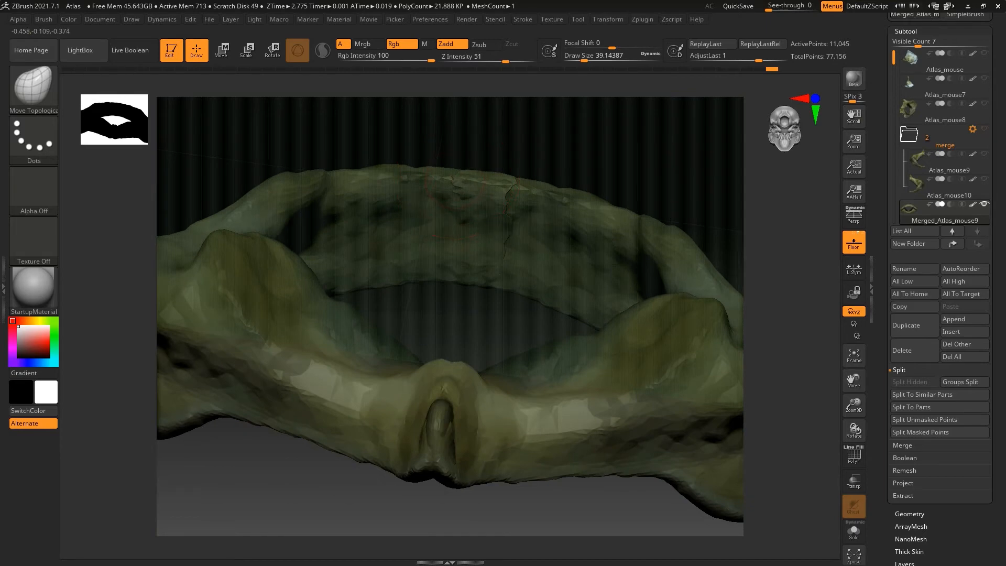
{"action": "left_click_drag", "start_coordinate": [470, 273], "coordinate": [503, 325]}
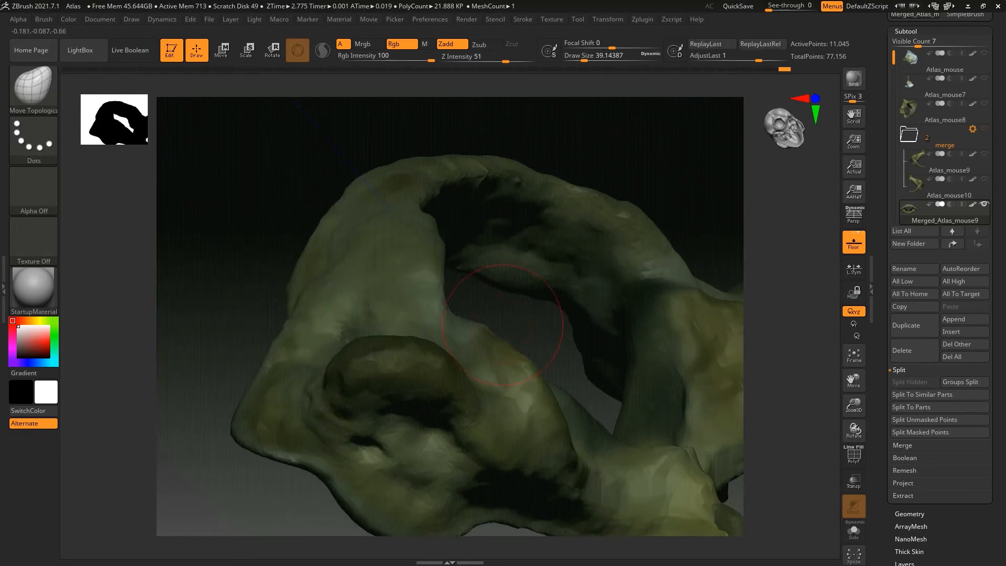
{"action": "left_click_drag", "start_coordinate": [447, 179], "coordinate": [444, 149]}
{"action": "left_click_drag", "start_coordinate": [483, 183], "coordinate": [483, 186]}
Close the remaining crack on the inner surface of the opposite arch with Move Topological
{"action": "left_click_drag", "start_coordinate": [516, 316], "coordinate": [382, 319]}
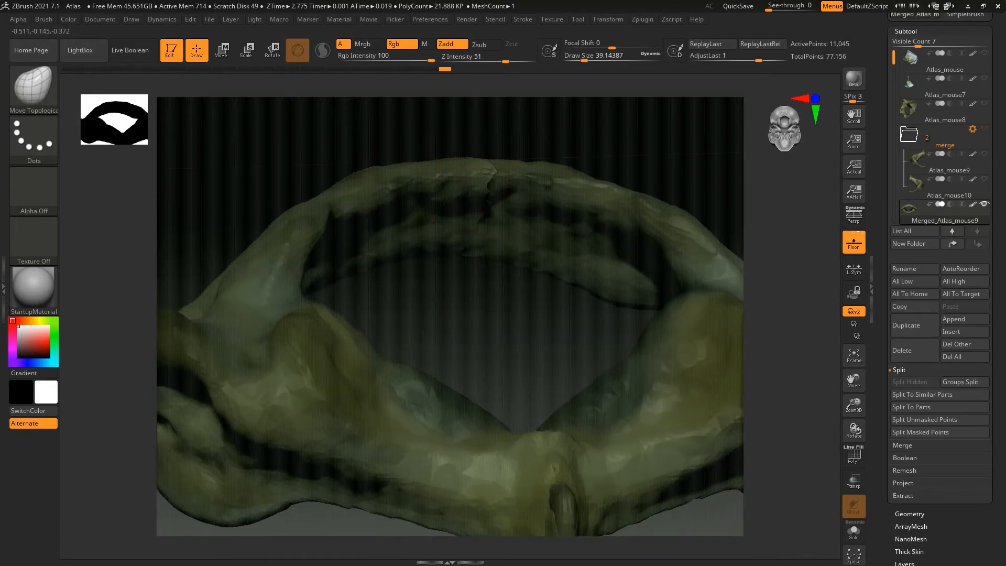
{"action": "left_click_drag", "start_coordinate": [485, 283], "coordinate": [367, 291]}
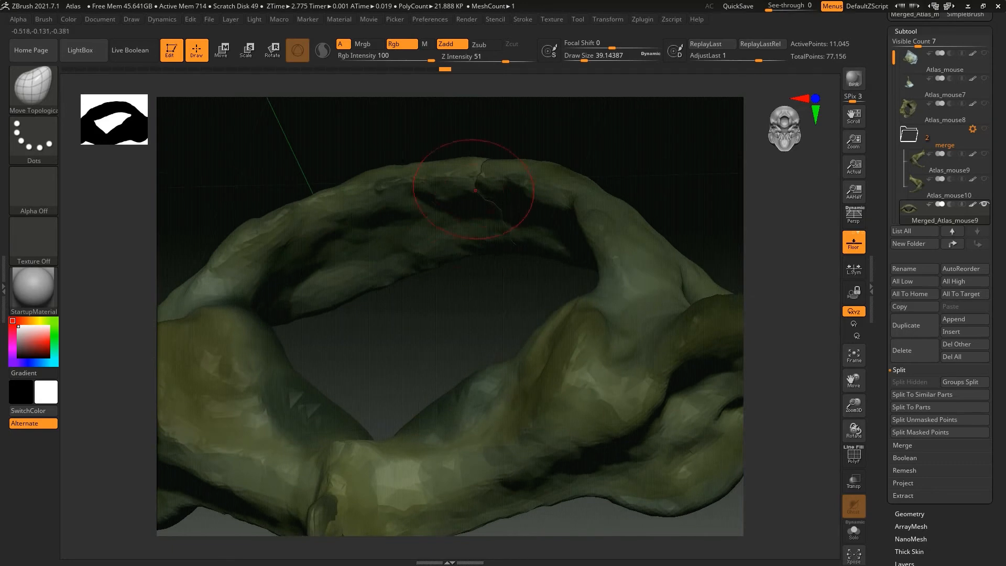
{"action": "left_click_drag", "start_coordinate": [491, 197], "coordinate": [482, 176]}
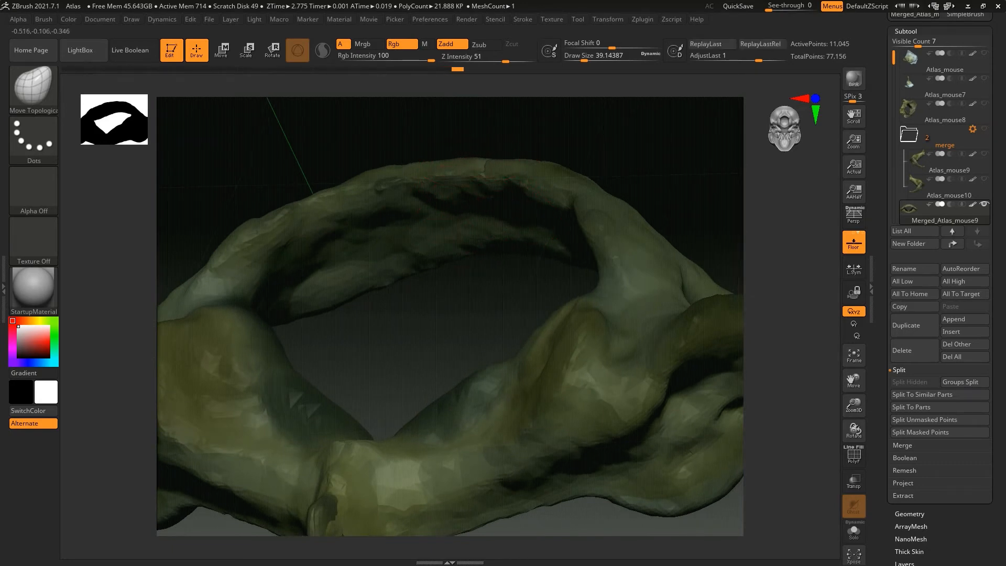
{"action": "mouse_move", "coordinate": [483, 292]}
{"action": "left_mouse_down"}
{"action": "mouse_move", "coordinate": [508, 299]}
{"action": "mouse_move", "coordinate": [493, 312]}
{"action": "left_mouse_up"}
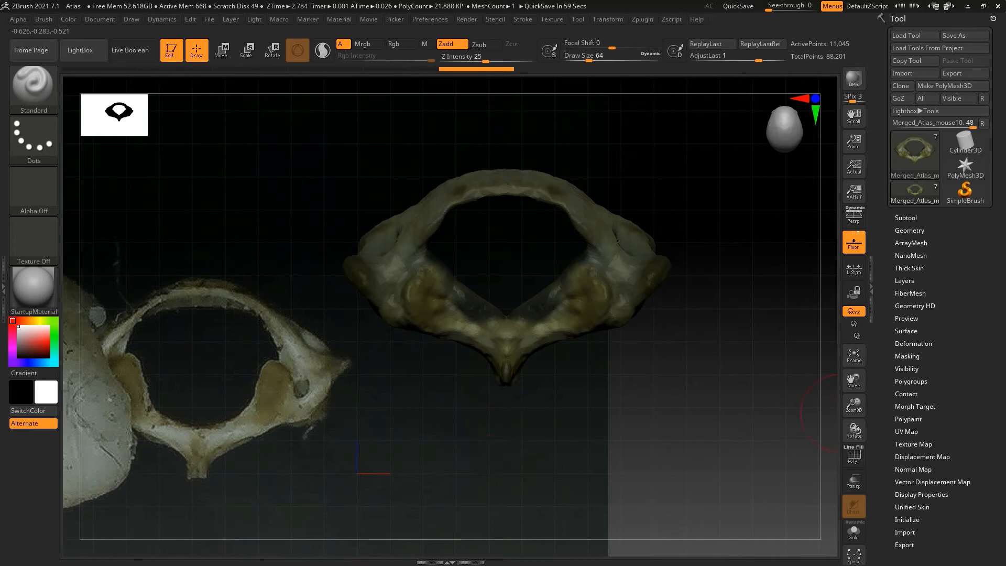
Move the merged atlas with the gizmo onto the vertebra in the reference photo
{"action": "left_click", "coordinate": [222, 51]}
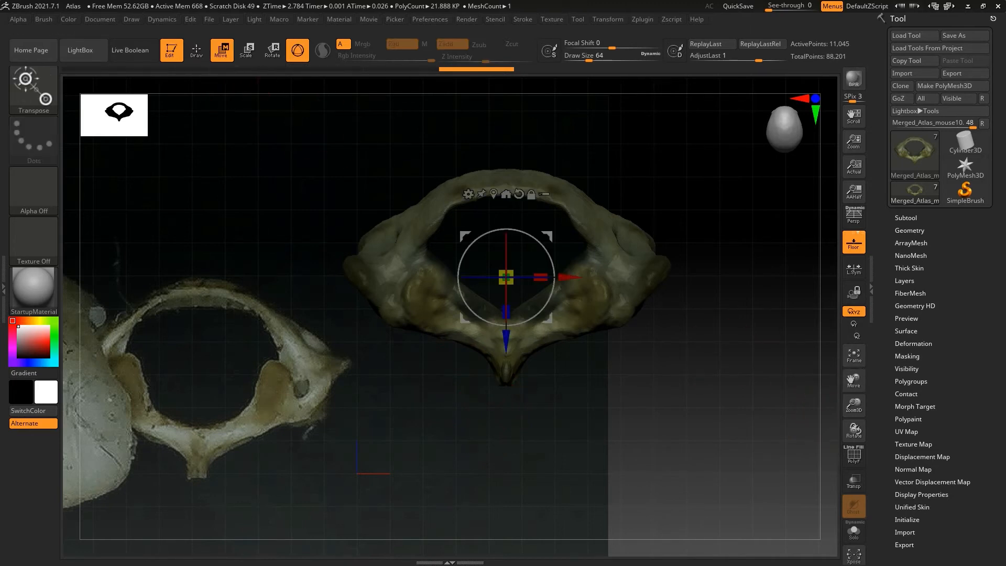
{"action": "left_click_drag", "start_coordinate": [569, 278], "coordinate": [259, 277]}
{"action": "left_click_drag", "start_coordinate": [195, 346], "coordinate": [195, 455]}
{"action": "left_click_drag", "start_coordinate": [255, 385], "coordinate": [261, 385]}
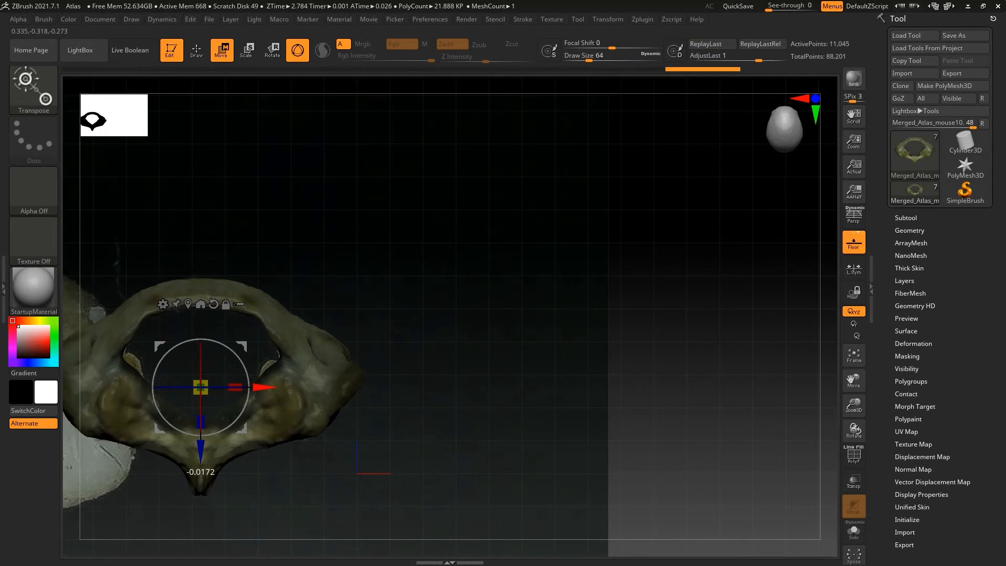
{"action": "left_click_drag", "start_coordinate": [201, 451], "coordinate": [206, 447]}
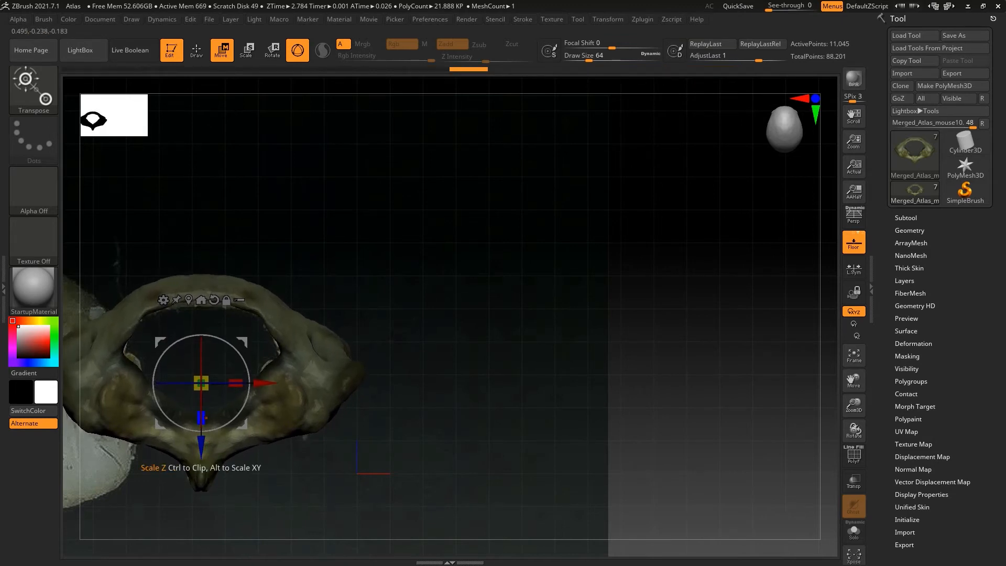
{"action": "left_click_drag", "start_coordinate": [853, 380], "coordinate": [998, 337]}
Scale, tilt and nudge the merged atlas with the gizmo to fit its outline to the vertebra in the photo
{"action": "left_click", "coordinate": [196, 50]}
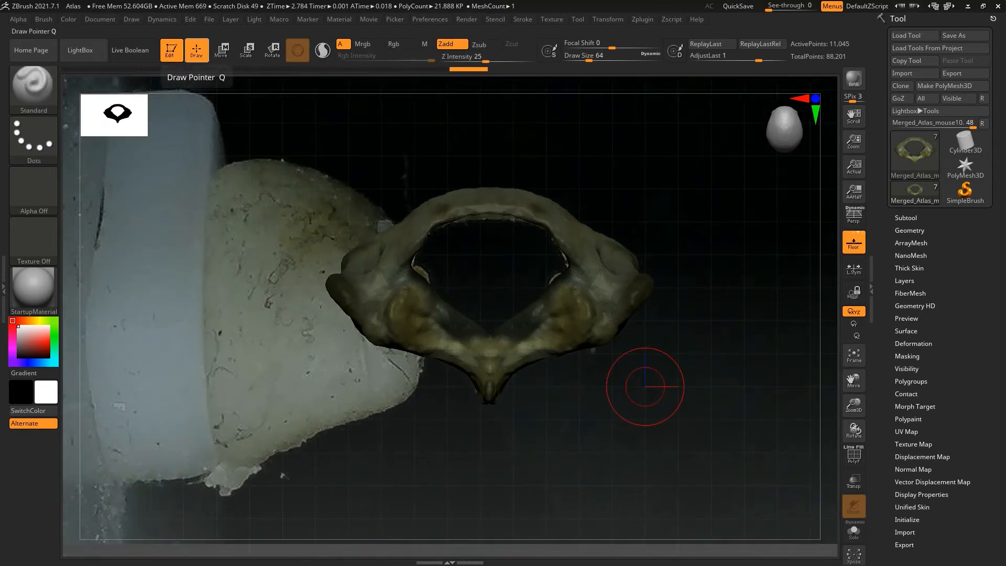
{"action": "left_click", "coordinate": [221, 49]}
{"action": "left_click_drag", "start_coordinate": [489, 295], "coordinate": [488, 298]}
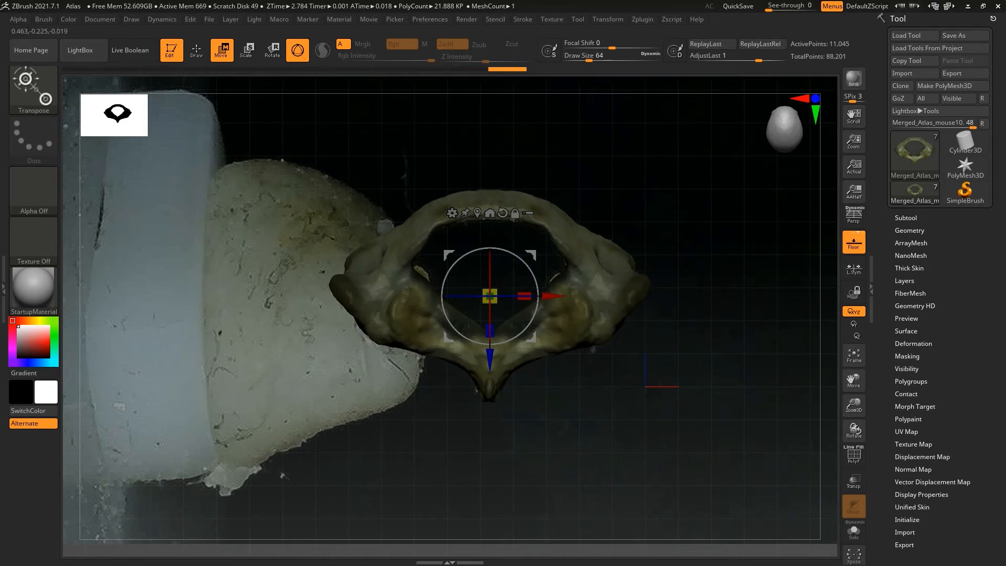
{"action": "left_click_drag", "start_coordinate": [490, 258], "coordinate": [490, 270]}
{"action": "left_click_drag", "start_coordinate": [489, 329], "coordinate": [489, 334]}
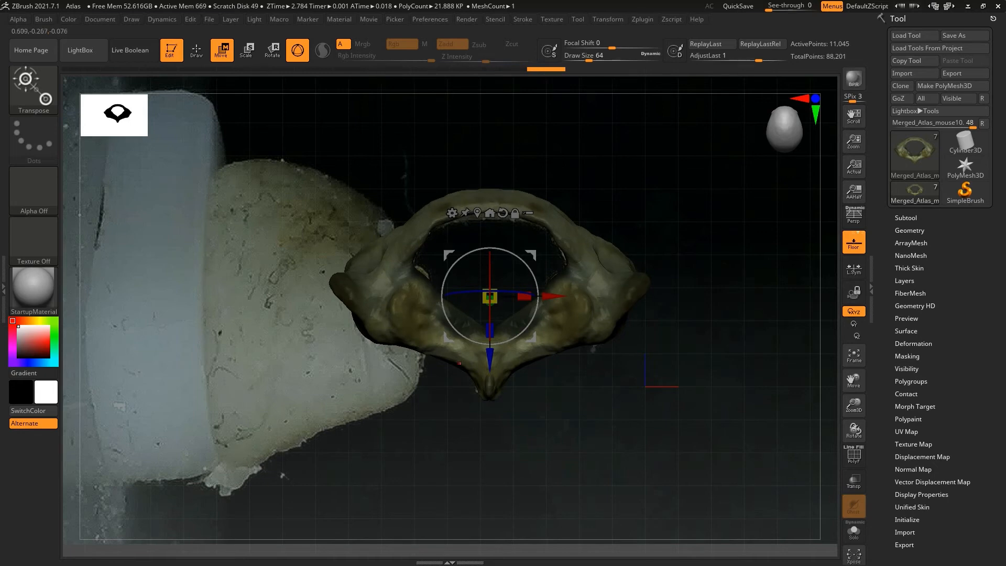
{"action": "mouse_move", "coordinate": [472, 435]}
{"action": "left_mouse_down"}
{"action": "mouse_move", "coordinate": [481, 436]}
{"action": "mouse_move", "coordinate": [459, 434]}
{"action": "mouse_move", "coordinate": [473, 437]}
{"action": "left_mouse_up"}
{"action": "left_click_drag", "start_coordinate": [490, 360], "coordinate": [491, 362]}
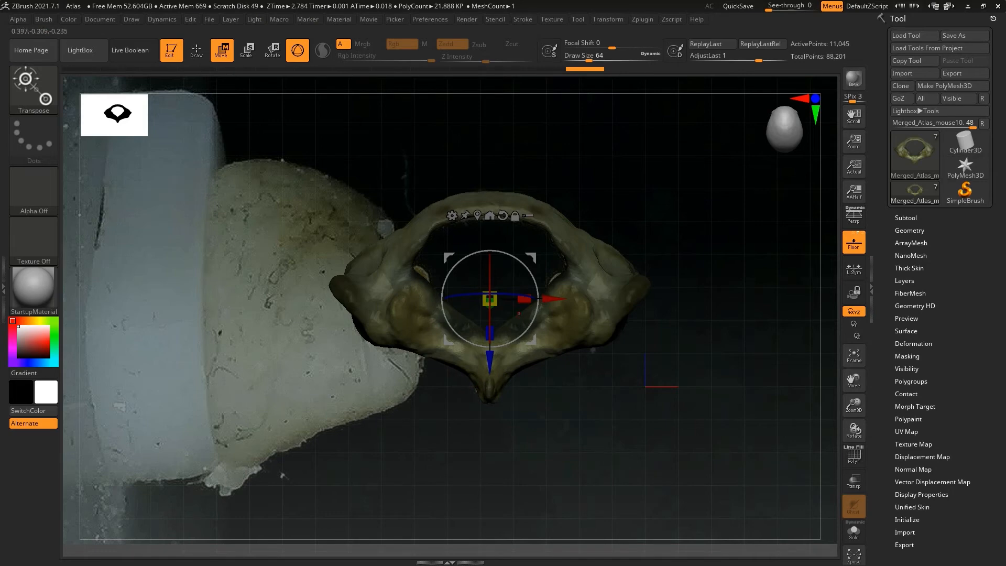
{"action": "mouse_move", "coordinate": [524, 300]}
{"action": "left_mouse_down"}
{"action": "mouse_move", "coordinate": [540, 300]}
{"action": "mouse_move", "coordinate": [526, 300]}
{"action": "left_mouse_up"}
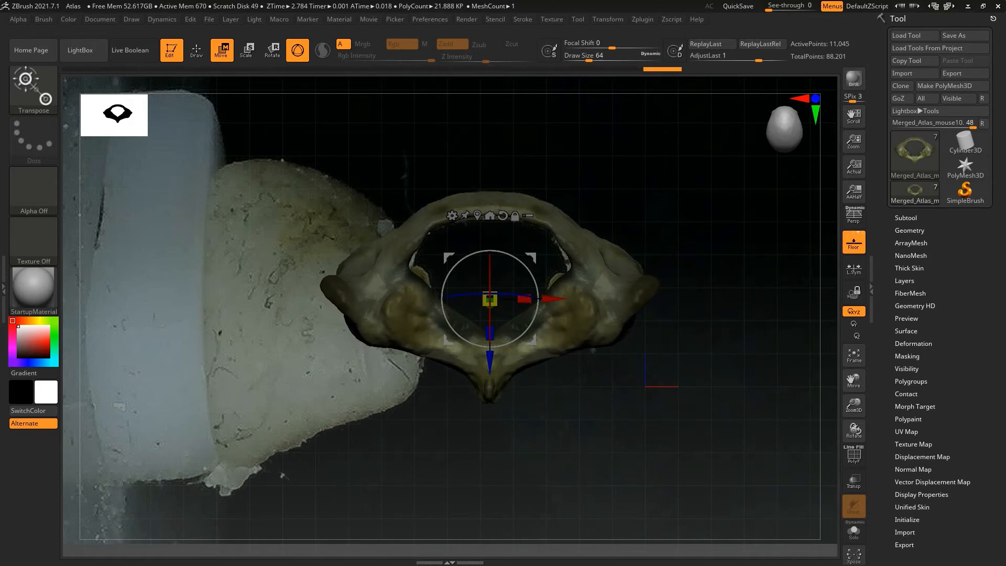
Turn on Local Symmetry, move the unlocked gizmo to the unmasked mesh center, and widen the atlas slightly
{"action": "left_click", "coordinate": [609, 18]}
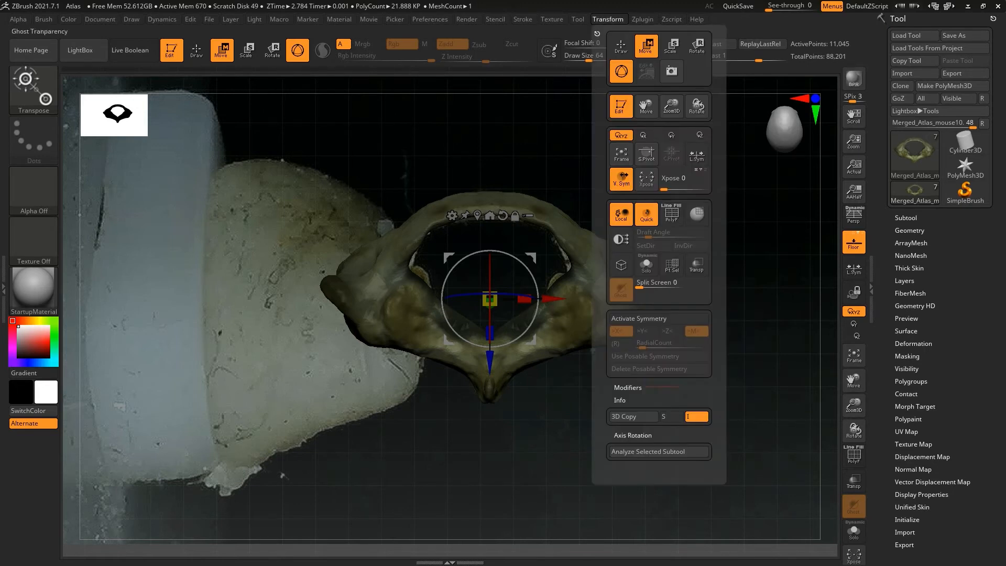
{"action": "left_click", "coordinate": [660, 319]}
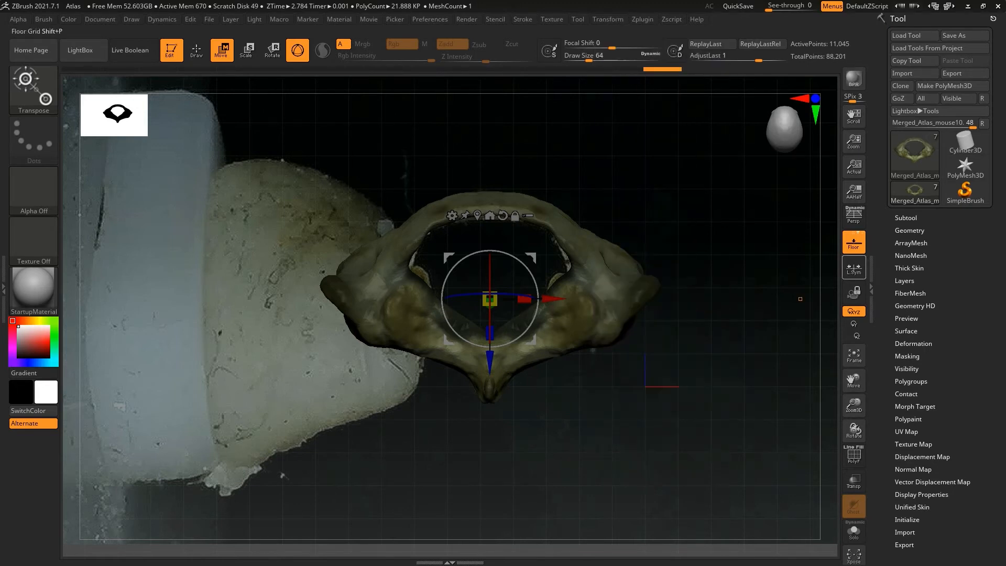
{"action": "left_click", "coordinate": [854, 269]}
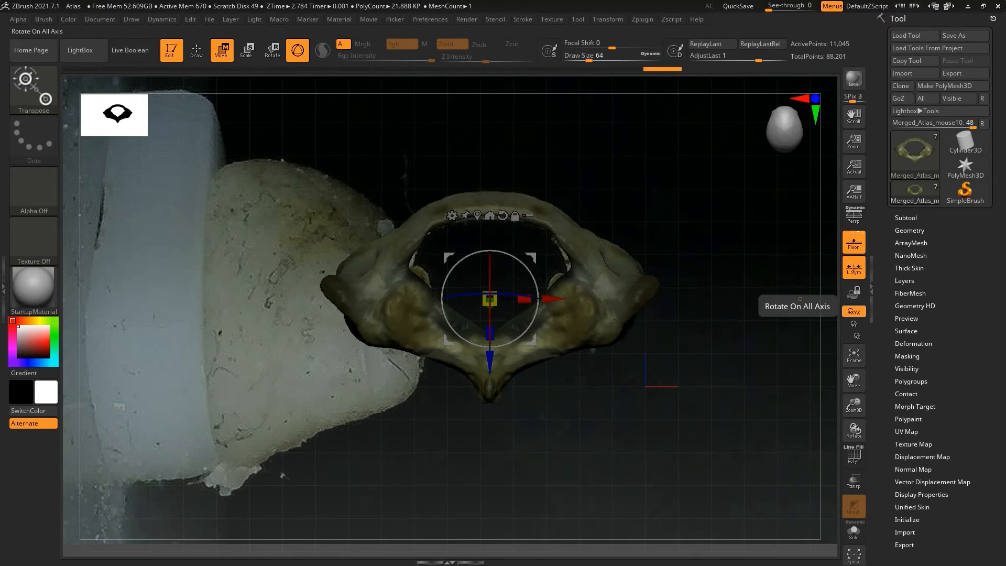
{"action": "left_click", "coordinate": [515, 216]}
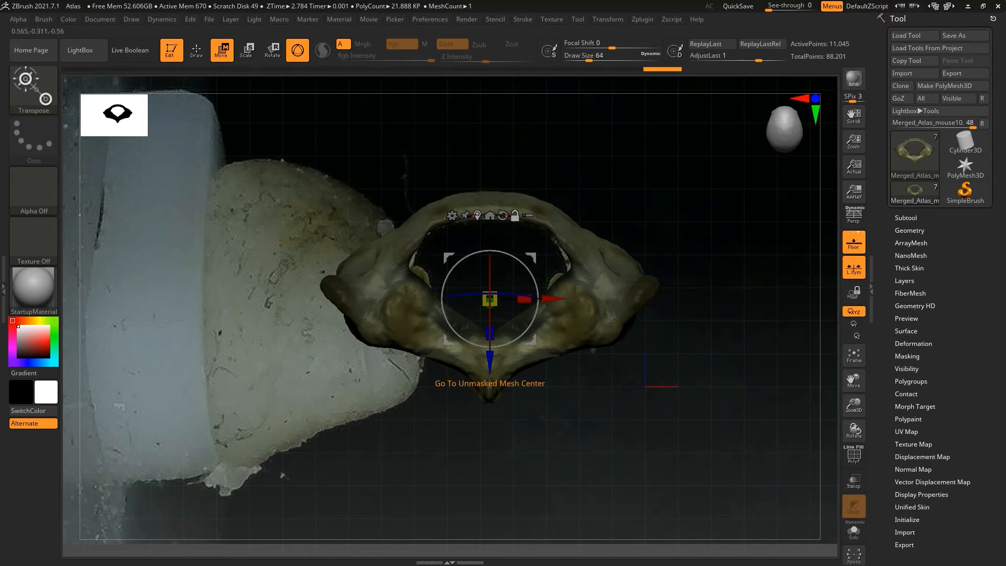
{"action": "left_click", "coordinate": [477, 216]}
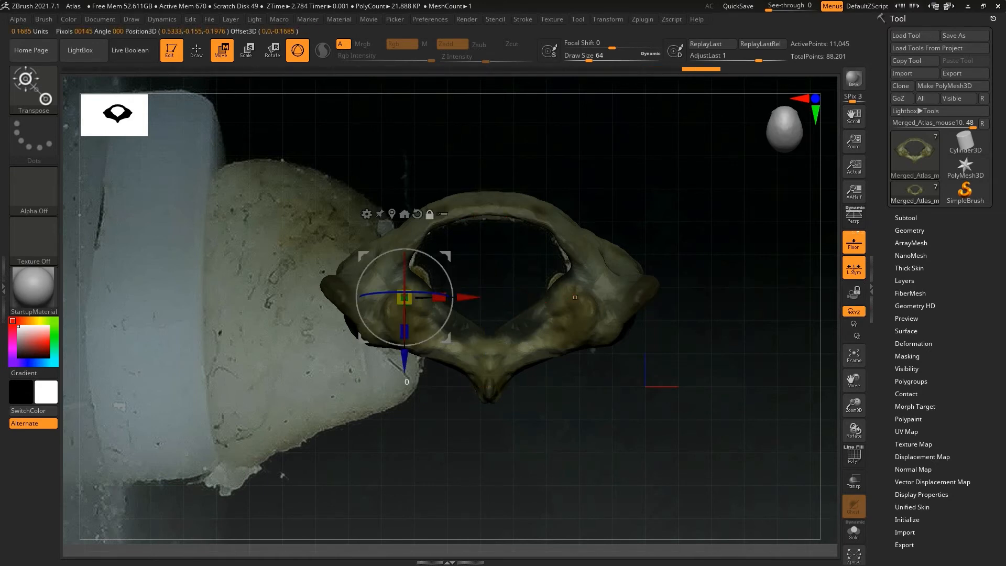
{"action": "left_click_drag", "start_coordinate": [468, 297], "coordinate": [465, 298]}
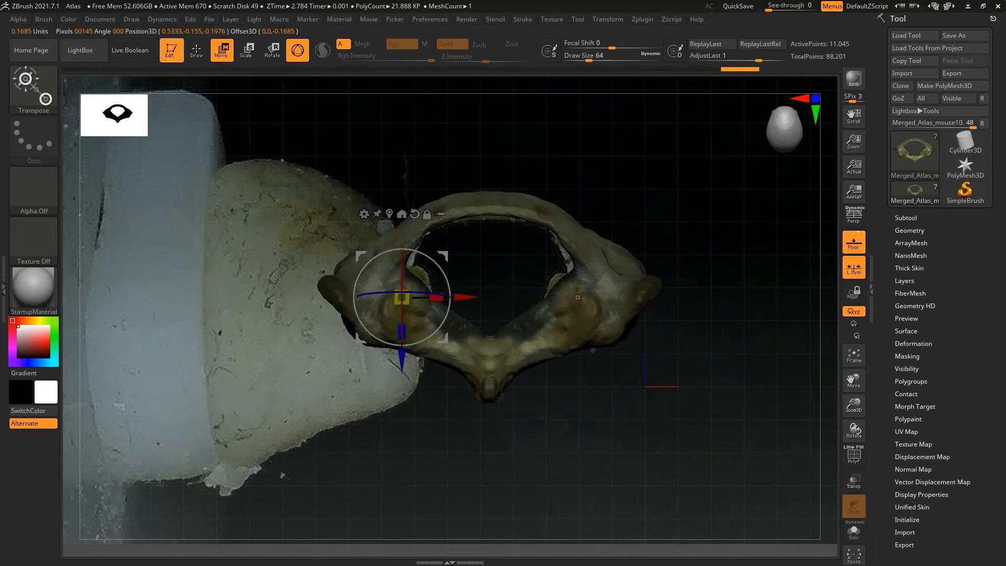
Recenter the gizmo on the unmasked mesh, then scale the atlas down slightly and shift it up over the photo
{"action": "left_click", "coordinate": [608, 20]}
{"action": "left_click", "coordinate": [650, 319]}
{"action": "left_click", "coordinate": [427, 214]}
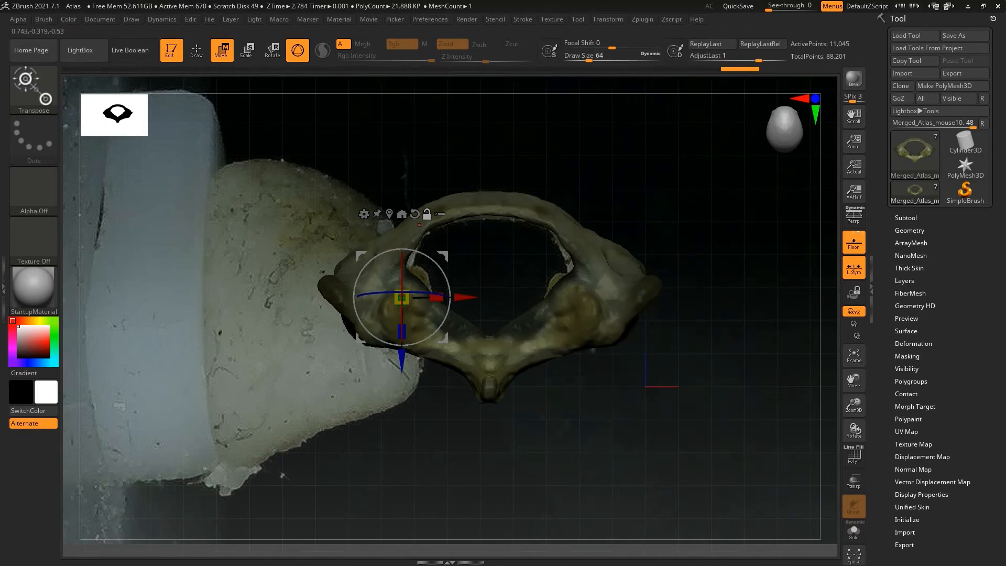
{"action": "left_click", "coordinate": [390, 214]}
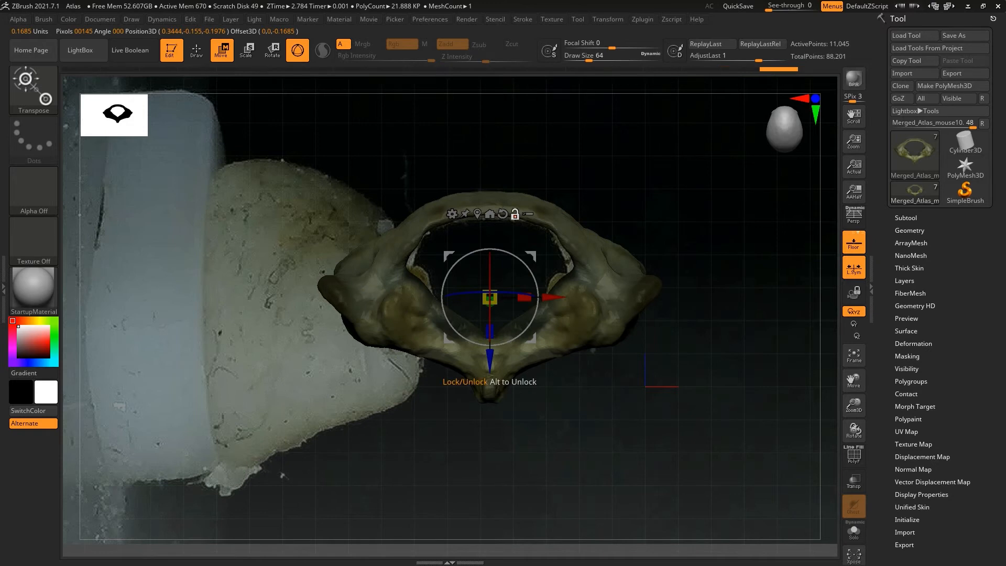
{"action": "left_click_drag", "start_coordinate": [490, 298], "coordinate": [481, 307]}
{"action": "left_click_drag", "start_coordinate": [490, 361], "coordinate": [490, 357]}
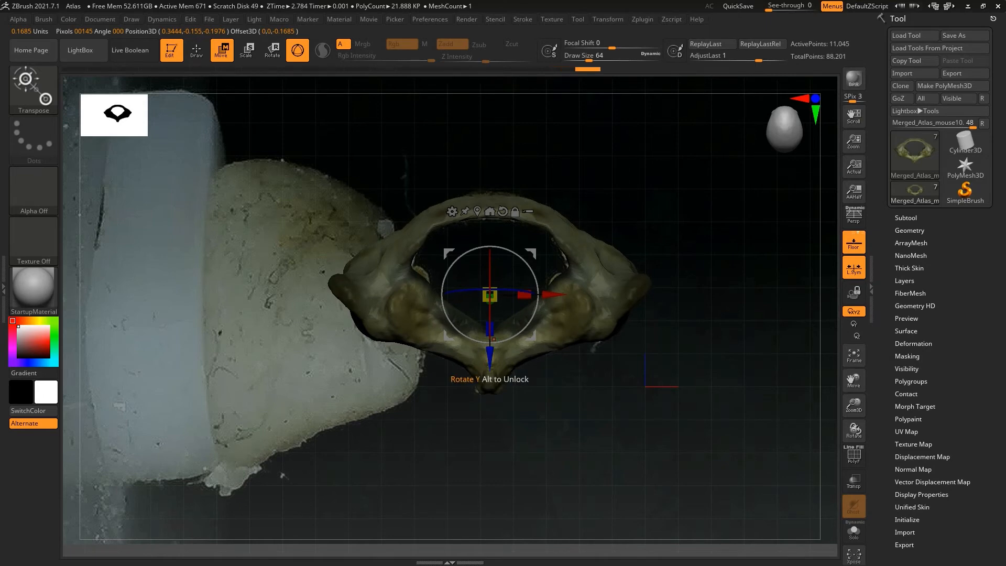
Tilt and nudge the merged atlas with the gizmo to refine its fit over the vertebra in the photo
{"action": "mouse_move", "coordinate": [490, 295]}
{"action": "left_mouse_down"}
{"action": "mouse_move", "coordinate": [490, 322]}
{"action": "mouse_move", "coordinate": [490, 300]}
{"action": "left_mouse_up"}
{"action": "left_click_drag", "start_coordinate": [489, 358], "coordinate": [490, 356]}
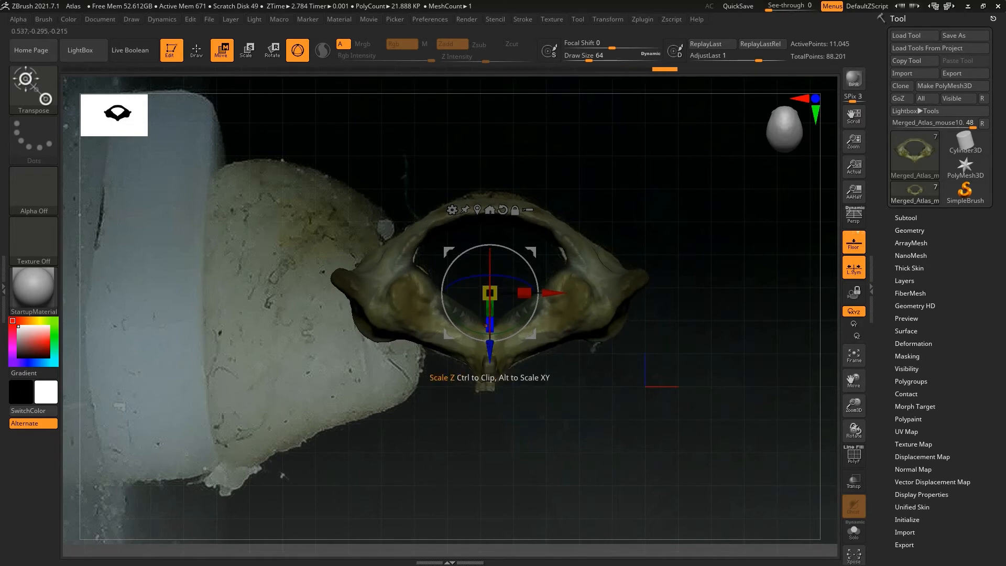
{"action": "left_click_drag", "start_coordinate": [490, 293], "coordinate": [443, 298]}
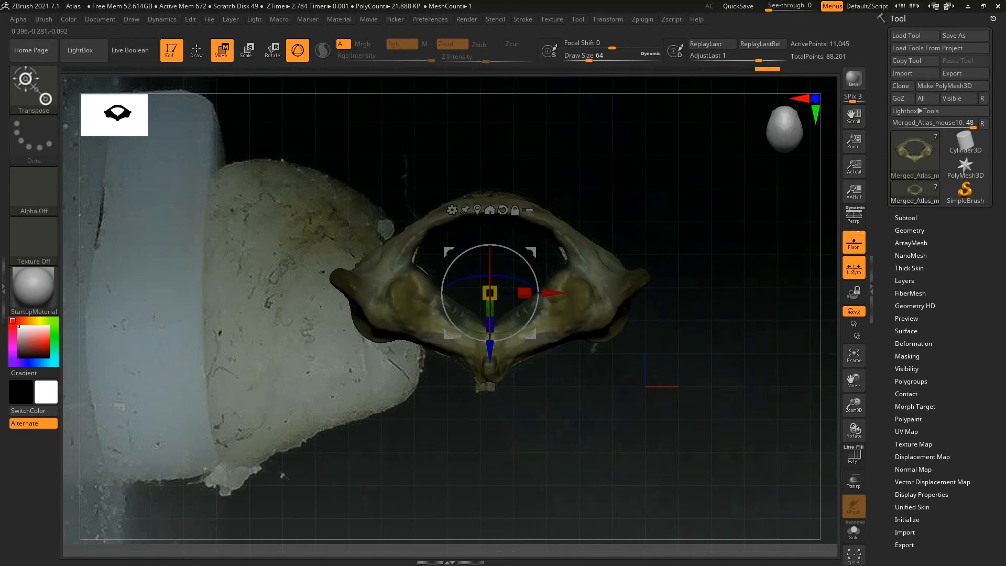
Return to Draw mode and duplicate the merged atlas subtool
{"action": "key", "text": "q"}
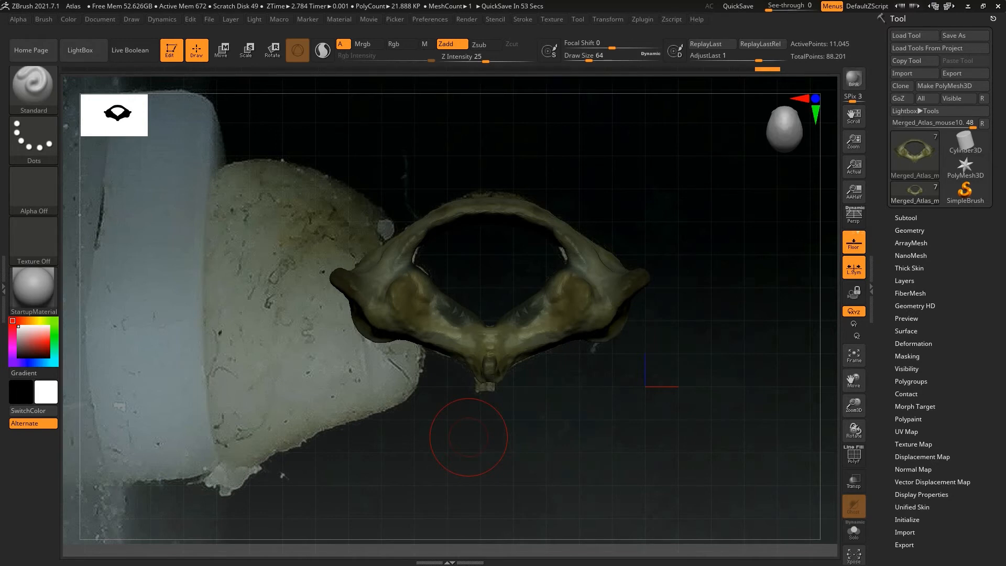
{"action": "left_click", "coordinate": [906, 218]}
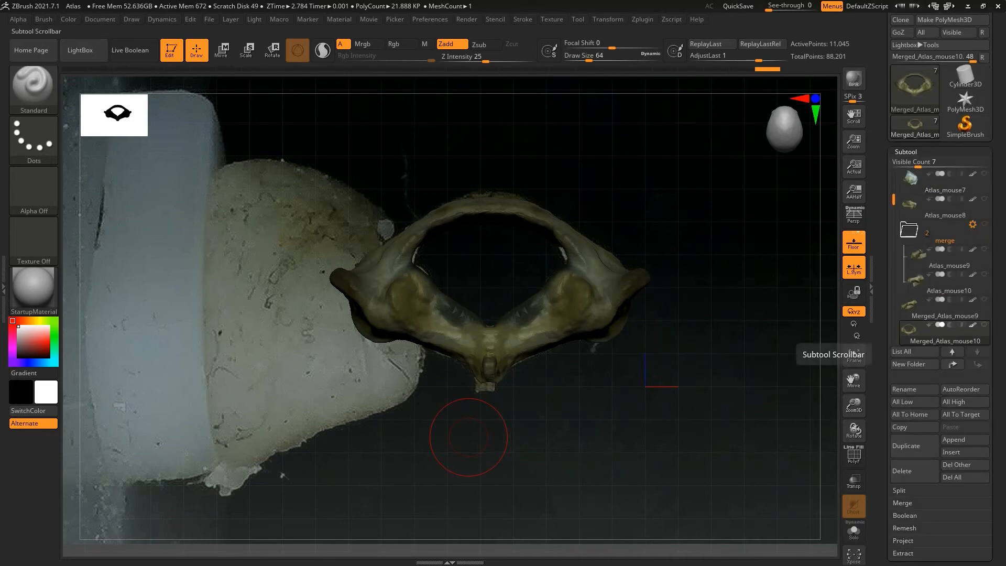
{"action": "left_click", "coordinate": [907, 446]}
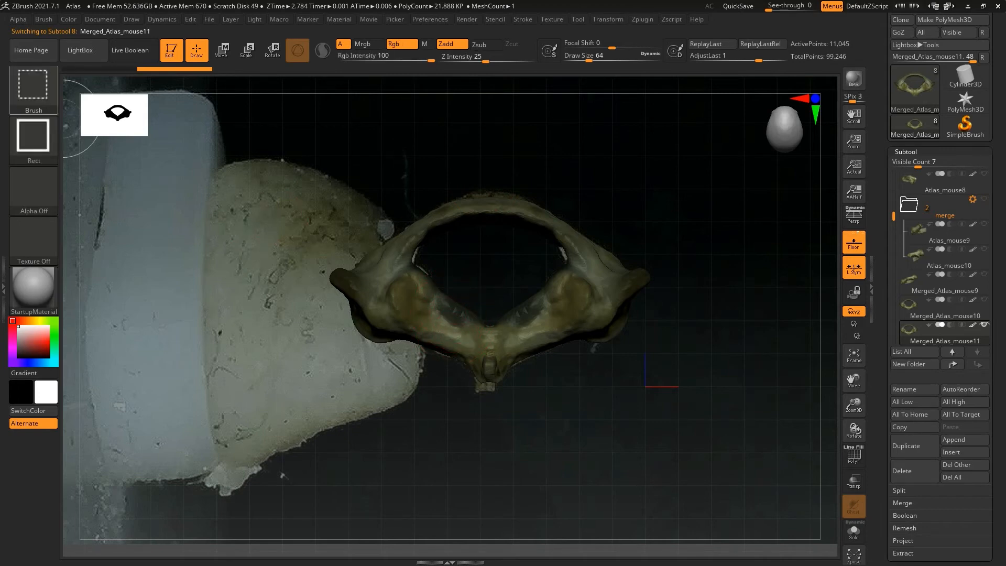
Using SelectLasso with draw size 16, hide the faulty polygons along the lower inner rim of the duplicated atlas
{"action": "left_click", "coordinate": [34, 84], "text": "ctrl+shift"}
{"action": "left_click", "coordinate": [450, 144], "text": "ctrl+shift"}
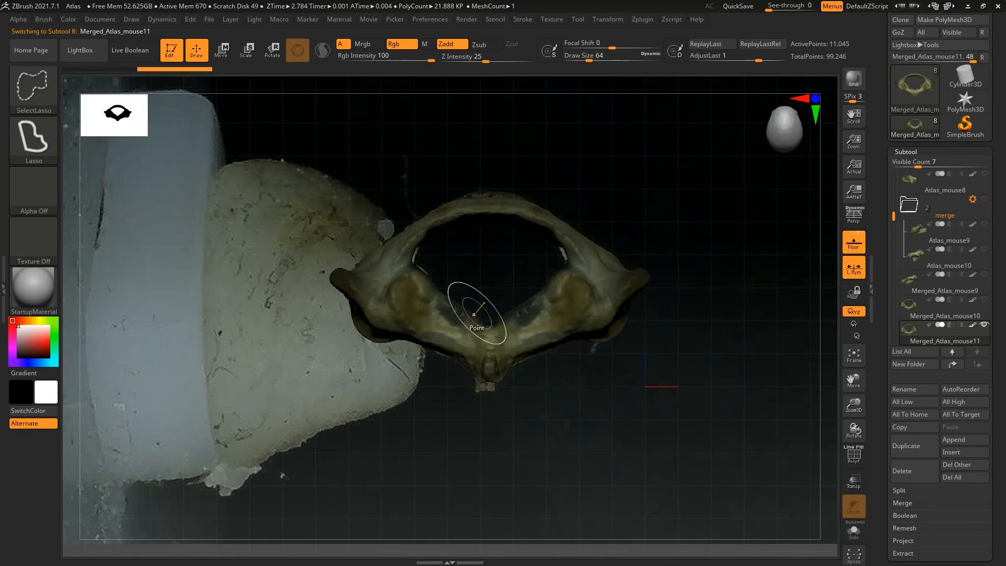
{"action": "left_click_drag", "start_coordinate": [854, 406], "coordinate": [854, 457]}
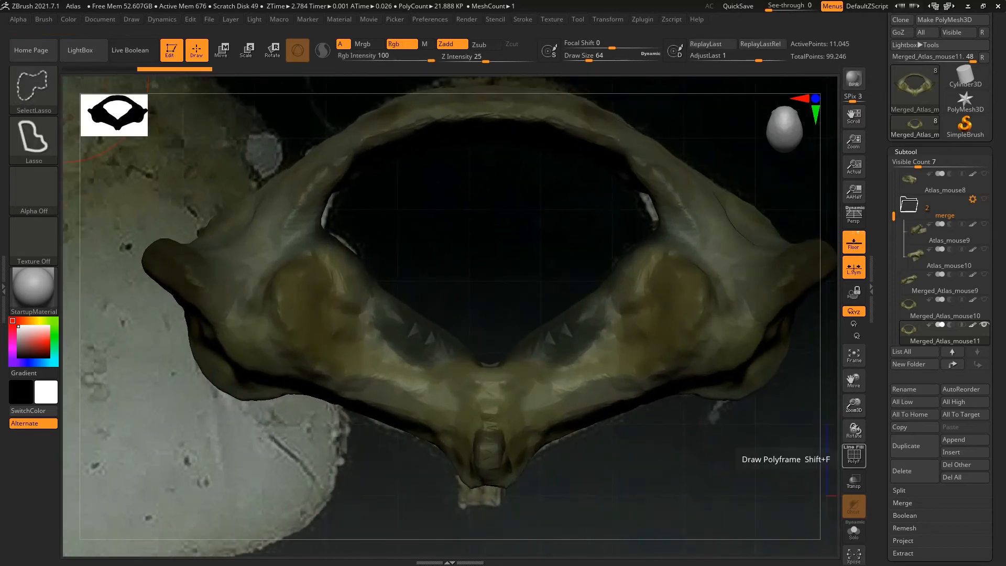
{"action": "left_click_drag", "start_coordinate": [589, 57], "coordinate": [577, 56]}
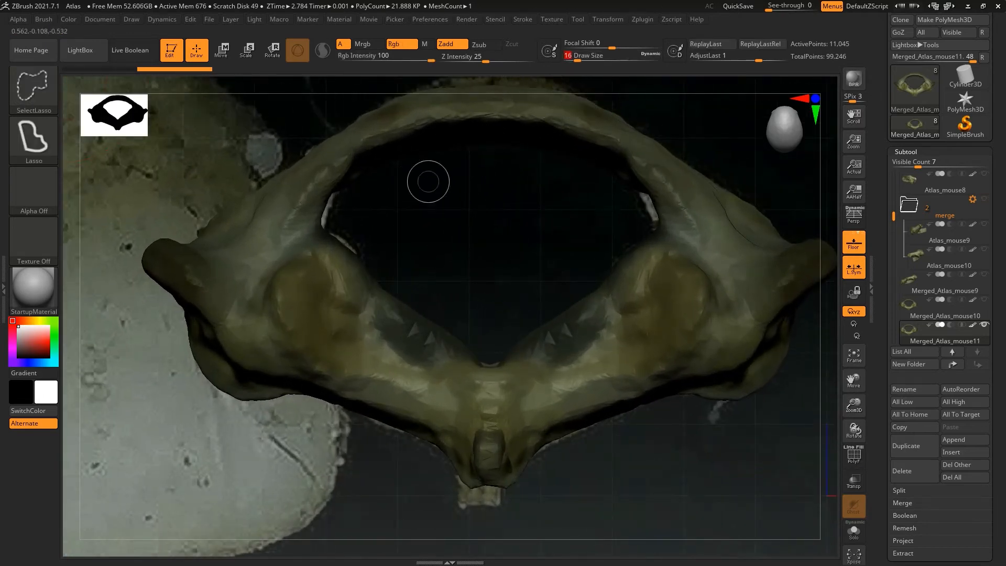
{"action": "mouse_move", "coordinate": [382, 258]}
{"action": "left_mouse_down", "text": "ctrl+alt+shift"}
{"action": "mouse_move", "coordinate": [400, 346]}
{"action": "mouse_move", "coordinate": [431, 360]}
{"action": "mouse_move", "coordinate": [567, 357]}
{"action": "mouse_move", "coordinate": [597, 315]}
{"action": "mouse_move", "coordinate": [586, 243]}
{"action": "left_mouse_up", "text": "ctrl+alt+shift"}
{"action": "left_click_drag", "start_coordinate": [397, 487], "coordinate": [624, 483]}
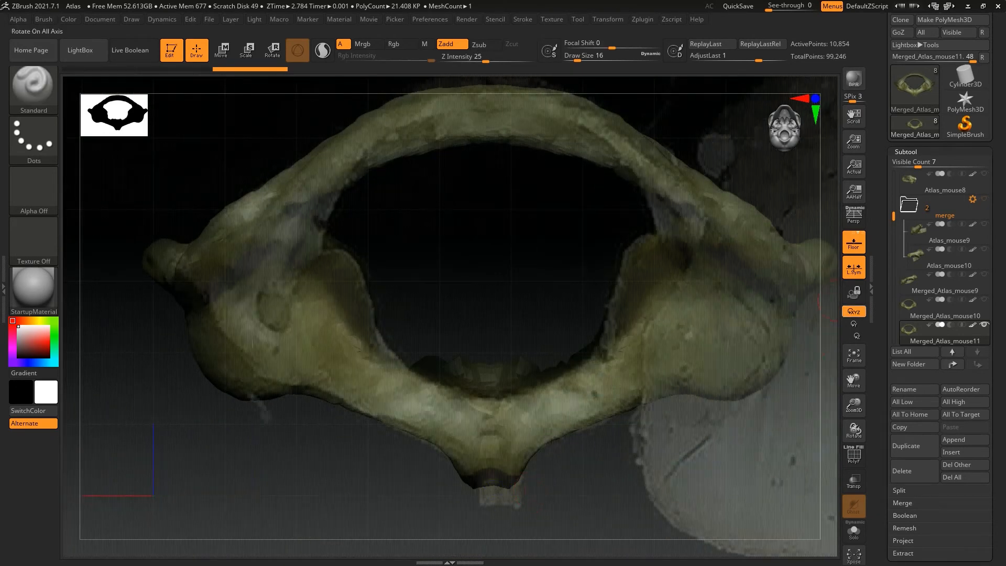
Hide the floor grid with its reference photo and delete the atlas's hidden polygons with Del Hidden
{"action": "left_click", "coordinate": [853, 242]}
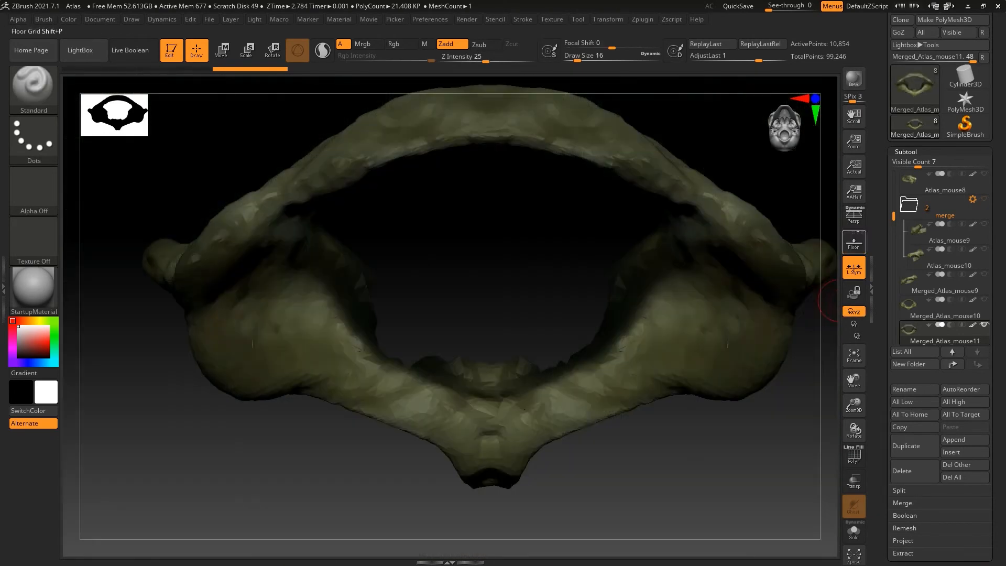
{"action": "key", "text": "ctrl+shift"}
{"action": "left_click_drag", "start_coordinate": [883, 489], "coordinate": [883, 339]}
{"action": "left_click", "coordinate": [910, 422]}
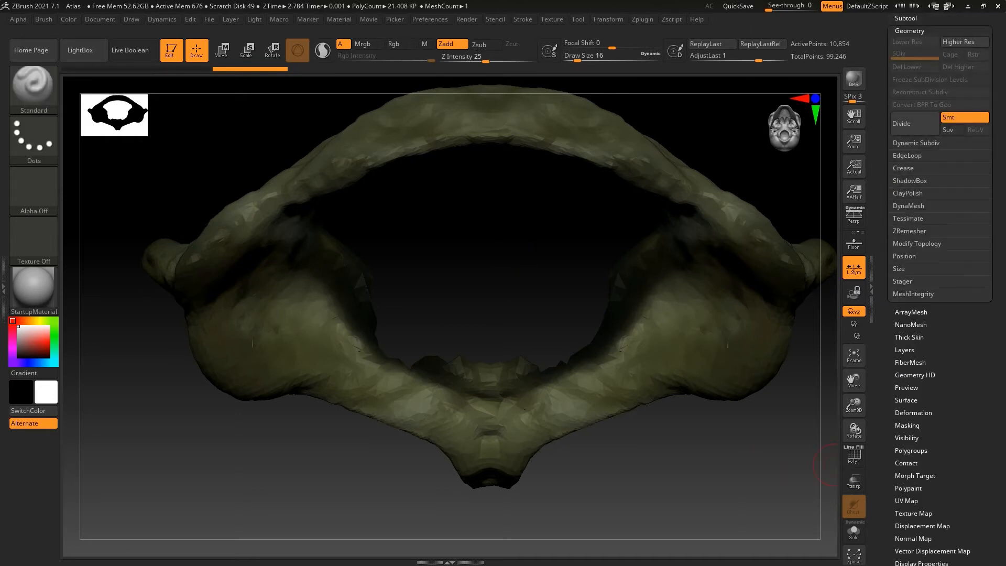
{"action": "left_click", "coordinate": [918, 243]}
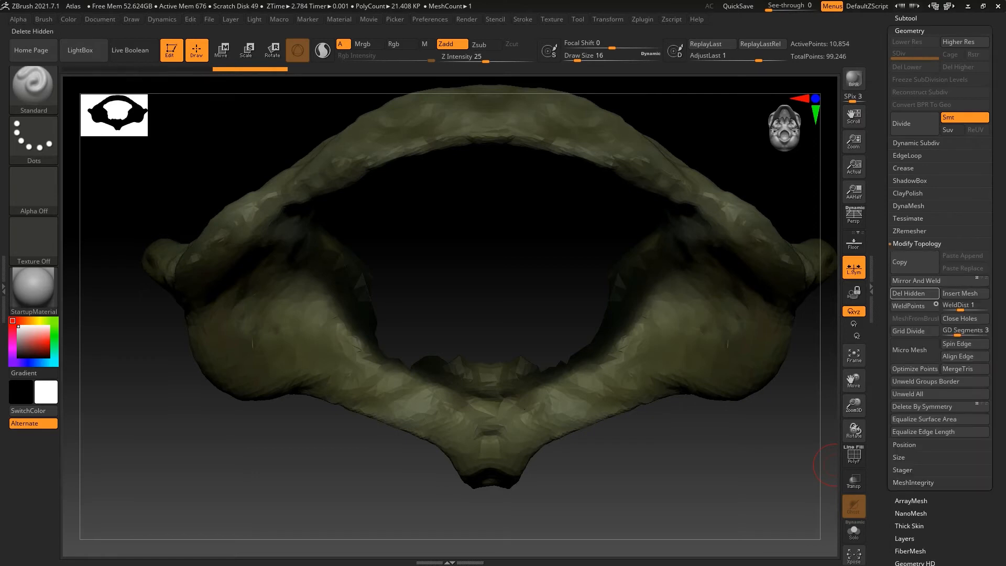
{"action": "left_click", "coordinate": [913, 305]}
Smooth the jagged cut edge along the lower inner rim of the atlas from several angles
{"action": "mouse_move", "coordinate": [797, 430]}
{"action": "left_mouse_down"}
{"action": "mouse_move", "coordinate": [807, 462]}
{"action": "mouse_move", "coordinate": [760, 441]}
{"action": "mouse_move", "coordinate": [779, 433]}
{"action": "left_mouse_up"}
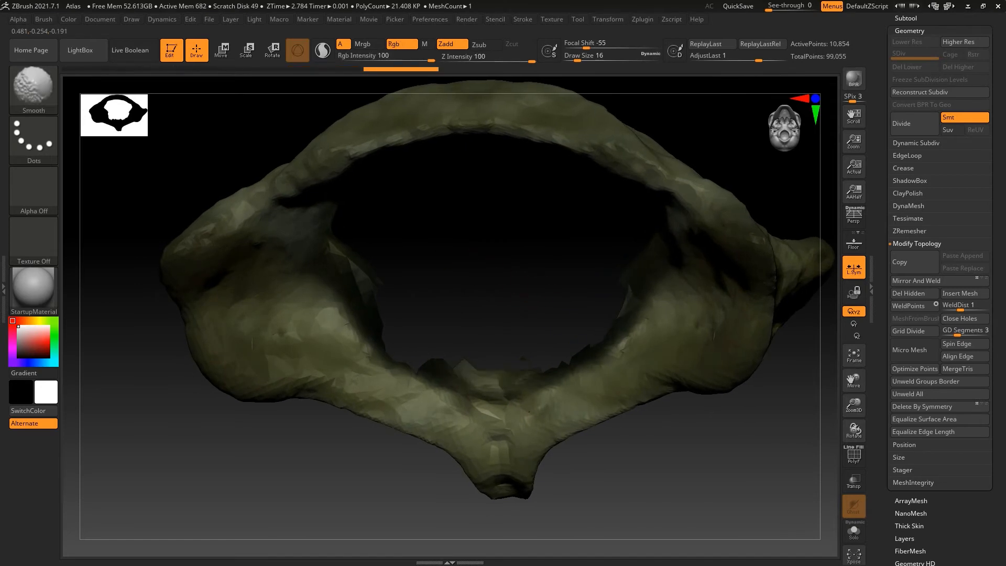
{"action": "left_click_drag", "start_coordinate": [435, 367], "coordinate": [480, 373], "text": "shift"}
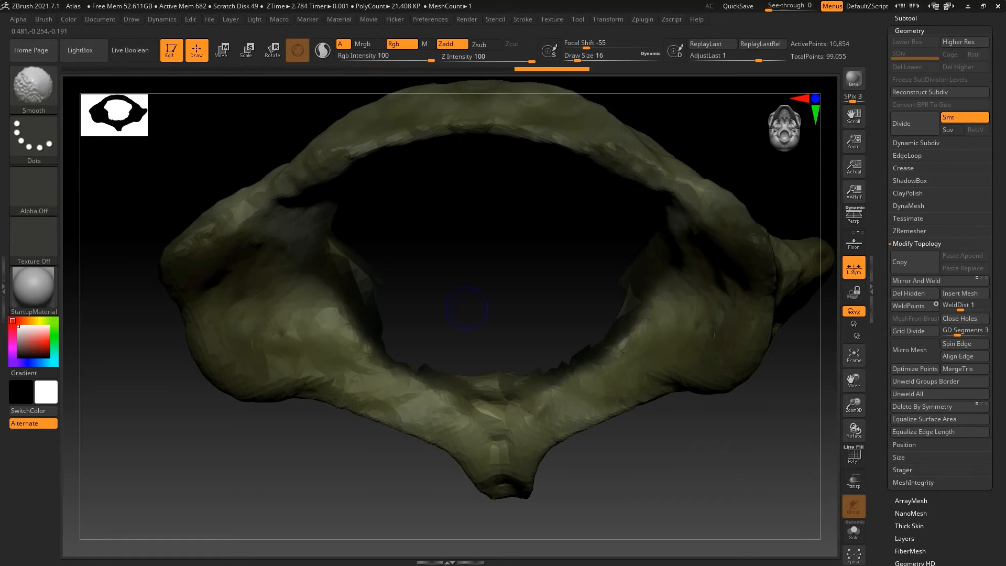
{"action": "left_click_drag", "start_coordinate": [472, 315], "coordinate": [490, 309], "text": "shift"}
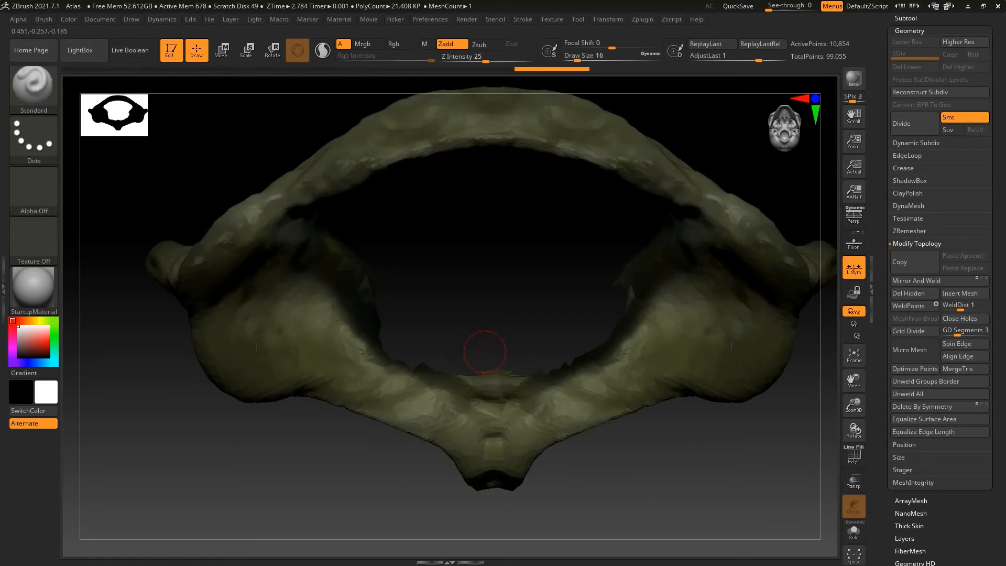
{"action": "left_click_drag", "start_coordinate": [390, 367], "coordinate": [367, 352], "text": "shift"}
{"action": "mouse_move", "coordinate": [419, 443]}
{"action": "left_mouse_down"}
{"action": "mouse_move", "coordinate": [718, 441]}
{"action": "mouse_move", "coordinate": [734, 429]}
{"action": "left_mouse_up"}
{"action": "left_click_drag", "start_coordinate": [347, 474], "coordinate": [731, 464]}
{"action": "left_click_drag", "start_coordinate": [603, 464], "coordinate": [471, 464]}
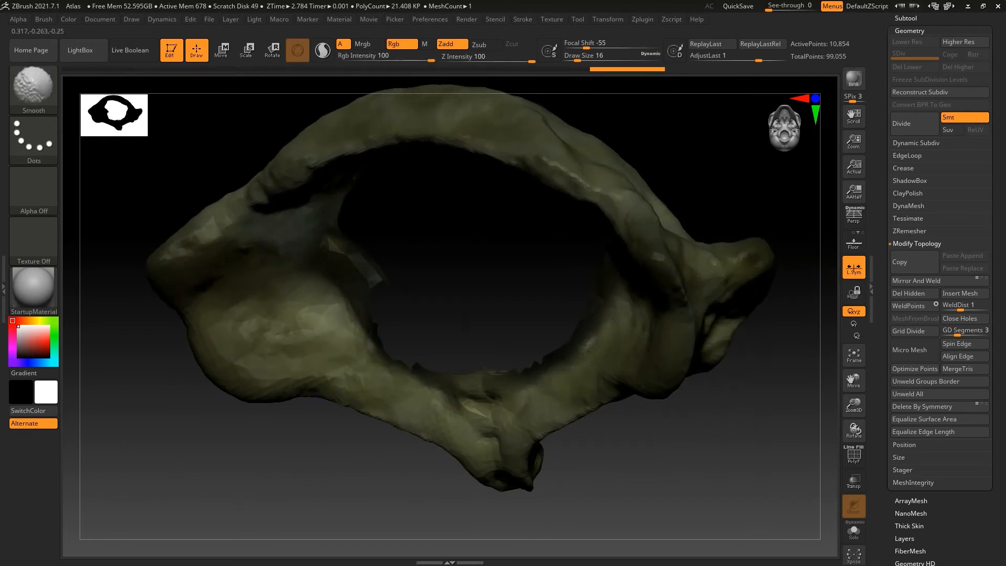
{"action": "left_click_drag", "start_coordinate": [415, 366], "coordinate": [427, 370], "text": "shift"}
{"action": "left_click_drag", "start_coordinate": [388, 462], "coordinate": [471, 462]}
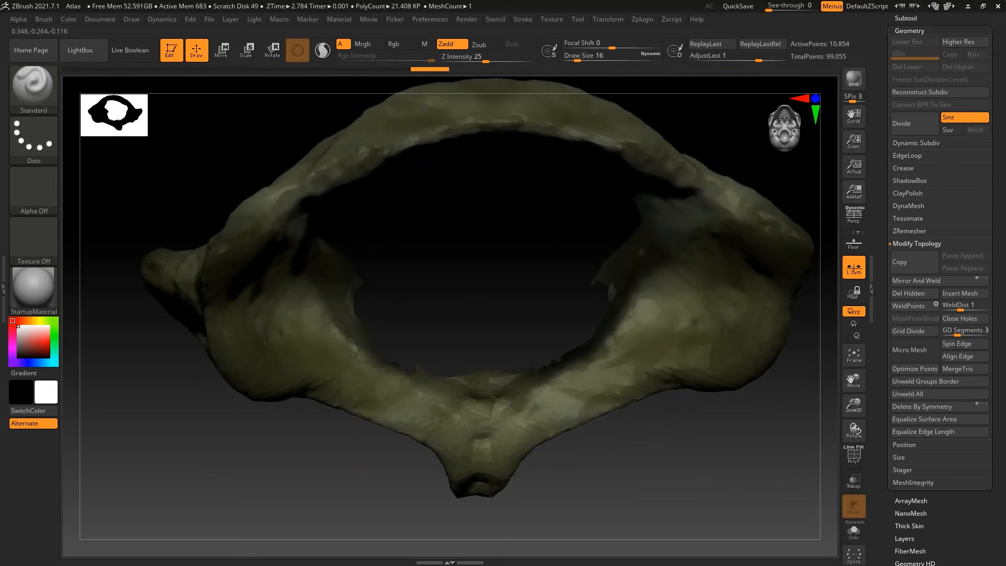
{"action": "left_click_drag", "start_coordinate": [437, 372], "coordinate": [408, 377], "text": "shift"}
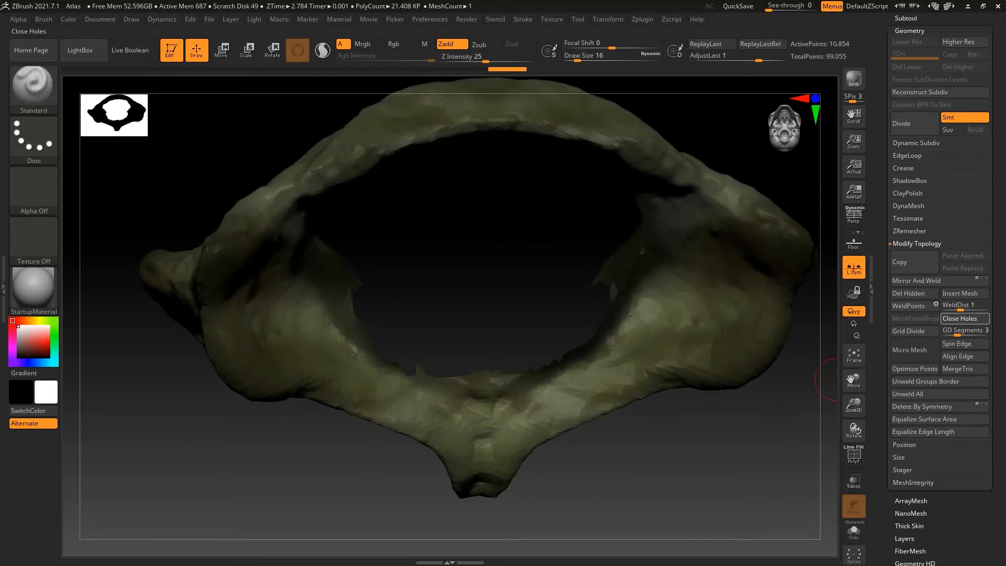
Fill the open gap along the inner rim with Close Holes and check the patch from both sides
{"action": "left_click", "coordinate": [961, 318]}
{"action": "mouse_move", "coordinate": [399, 361]}
{"action": "left_mouse_down", "text": "shift"}
{"action": "mouse_move", "coordinate": [365, 322]}
{"action": "mouse_move", "coordinate": [363, 332]}
{"action": "left_mouse_up", "text": "shift"}
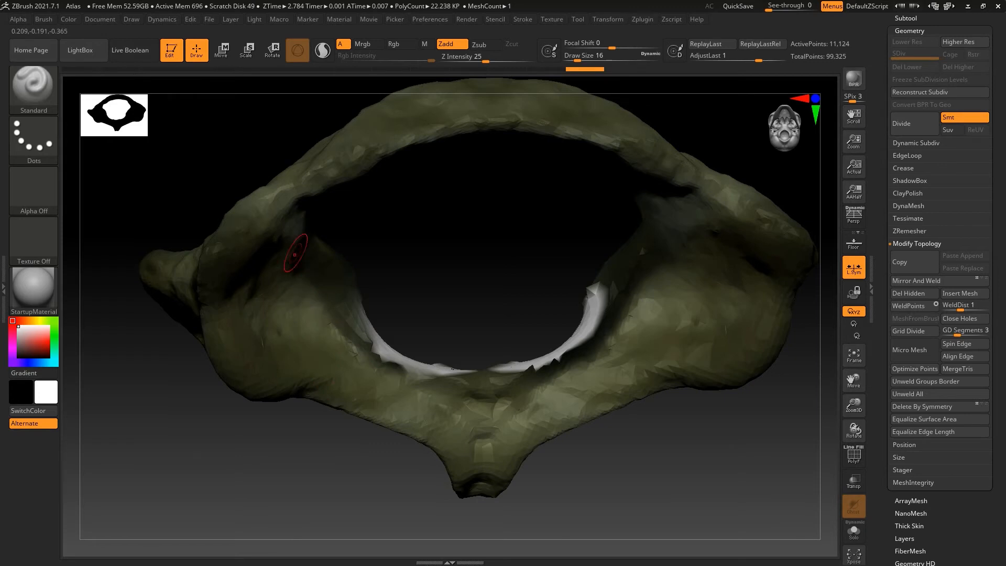
{"action": "right_click_drag", "start_coordinate": [296, 268], "coordinate": [247, 271]}
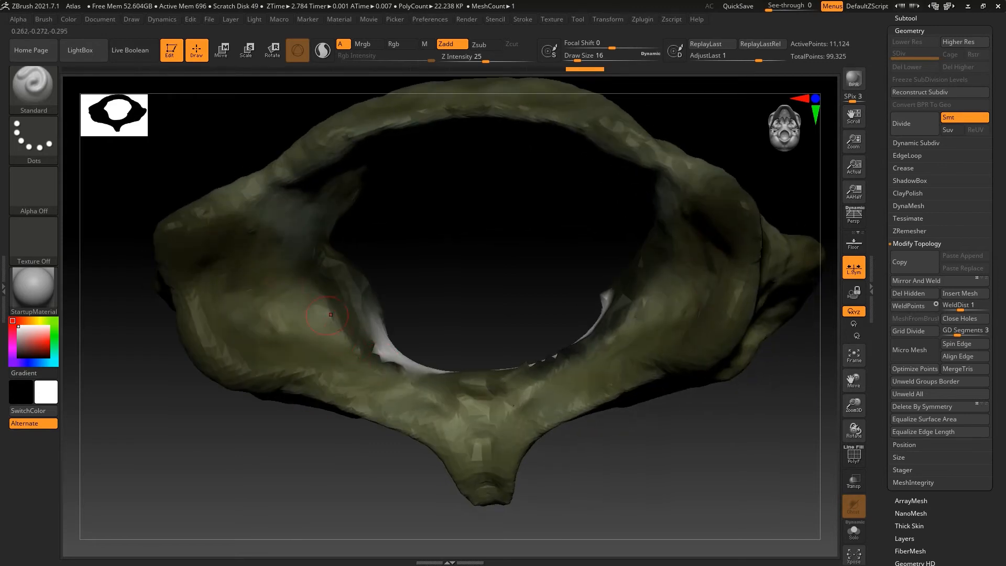
{"action": "right_click_drag", "start_coordinate": [283, 429], "coordinate": [200, 353]}
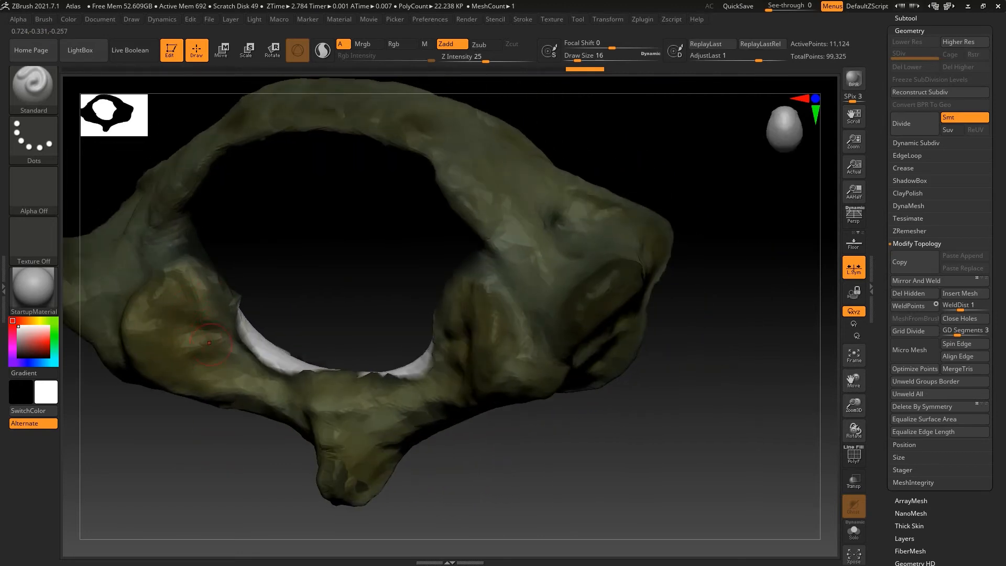
{"action": "right_click_drag", "start_coordinate": [254, 455], "coordinate": [292, 468]}
{"action": "left_click_drag", "start_coordinate": [854, 381], "coordinate": [916, 365]}
{"action": "left_click_drag", "start_coordinate": [564, 348], "coordinate": [556, 346], "text": "shift"}
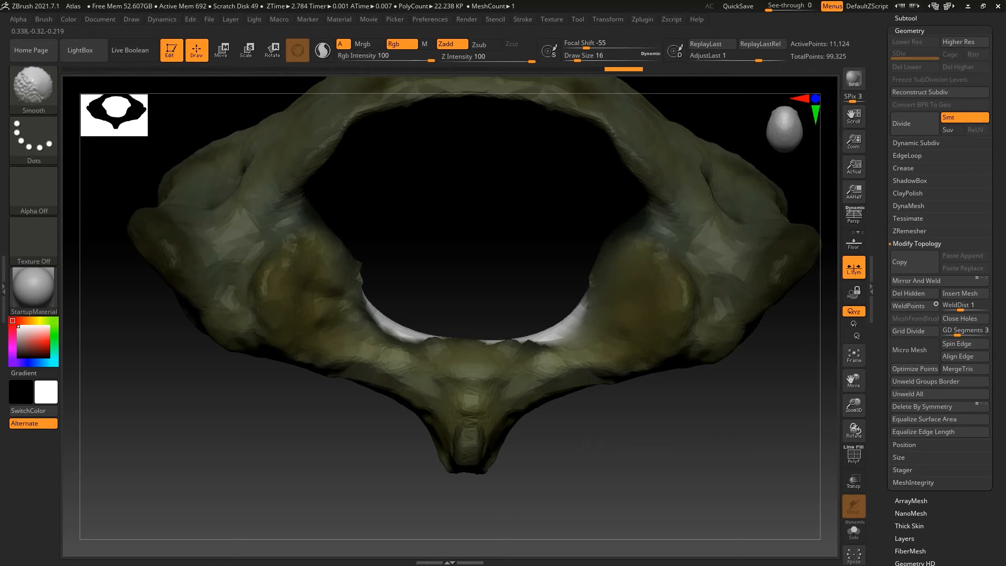
{"action": "left_click_drag", "start_coordinate": [556, 347], "coordinate": [546, 362], "text": "shift"}
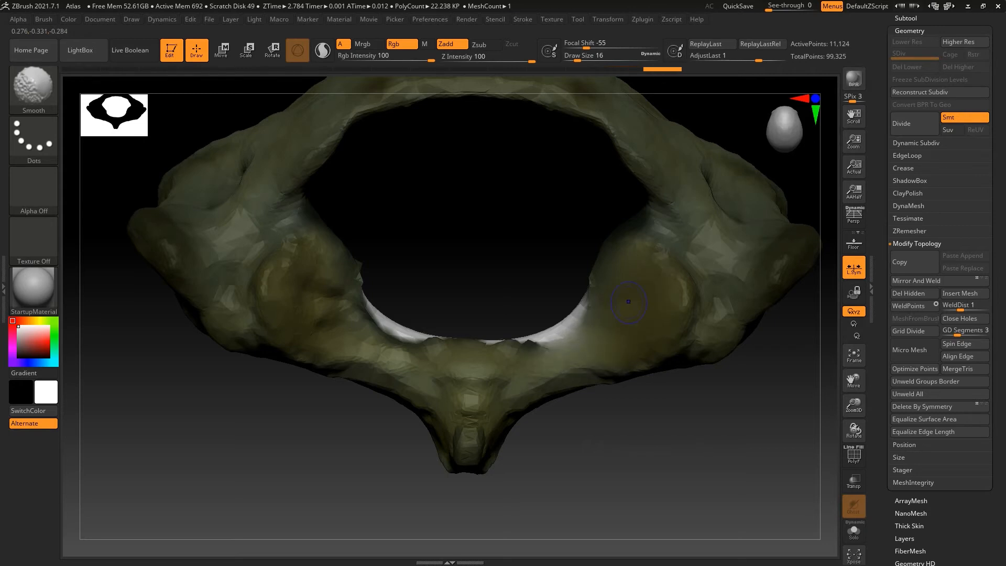
{"action": "key", "text": "ctrl+z"}
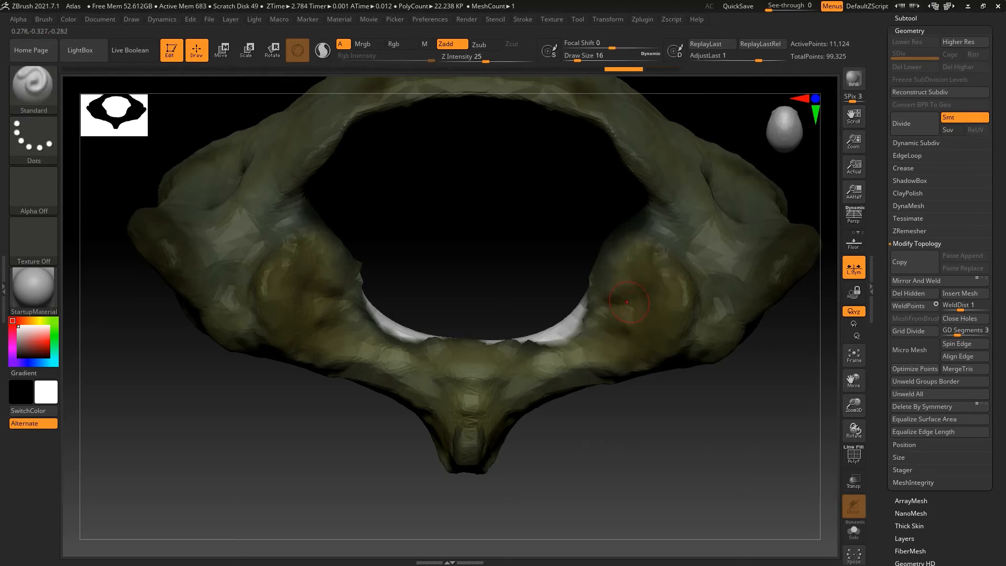
Activate symmetry and smooth the border of the white patch and the adjacent facets on both sides
{"action": "left_click", "coordinate": [608, 19]}
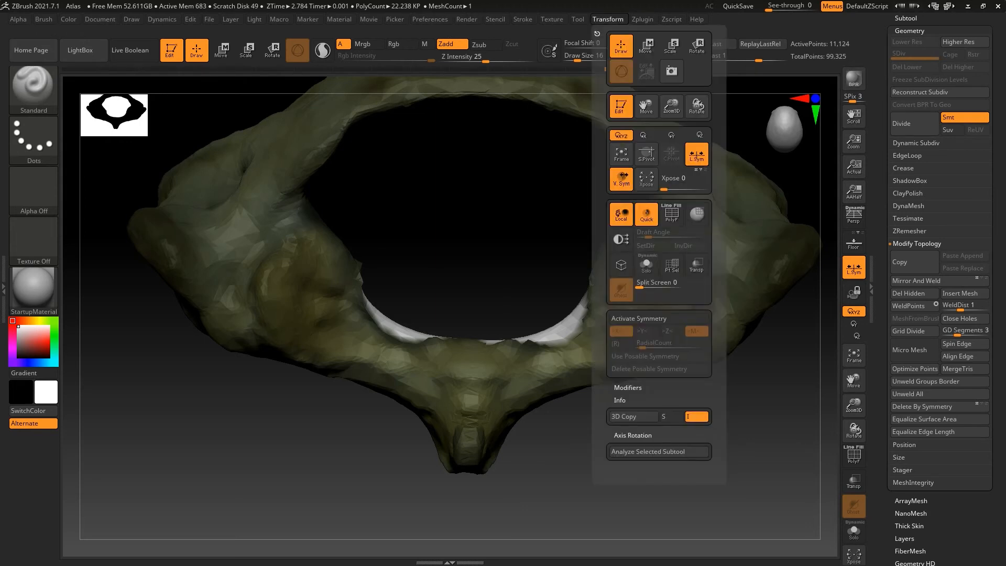
{"action": "left_click", "coordinate": [659, 318]}
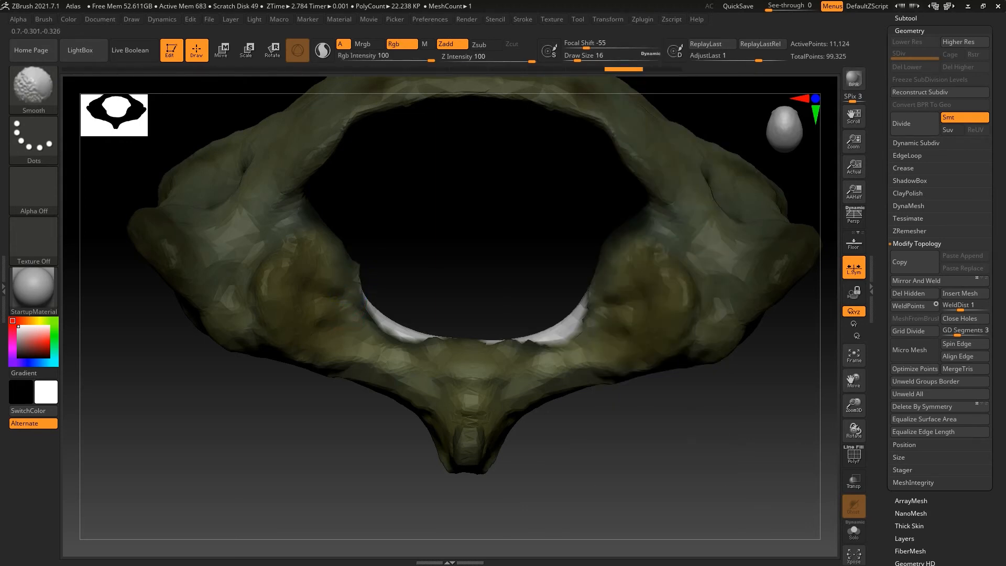
{"action": "mouse_move", "coordinate": [359, 283]}
{"action": "left_mouse_down", "text": "shift"}
{"action": "mouse_move", "coordinate": [401, 333]}
{"action": "mouse_move", "coordinate": [446, 339]}
{"action": "left_mouse_up", "text": "shift"}
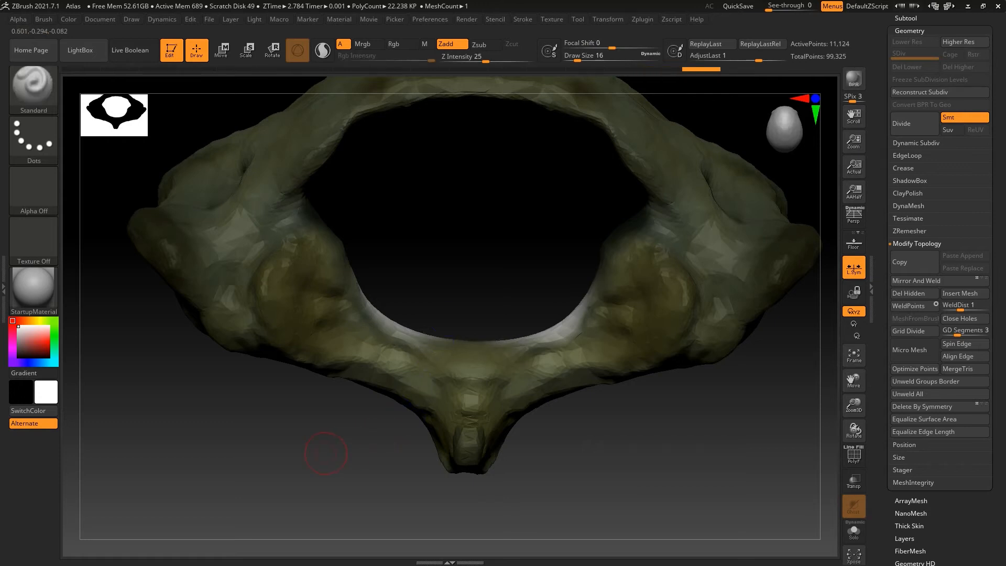
{"action": "mouse_move", "coordinate": [324, 319]}
{"action": "left_mouse_down", "text": "shift"}
{"action": "mouse_move", "coordinate": [306, 284]}
{"action": "mouse_move", "coordinate": [335, 293]}
{"action": "mouse_move", "coordinate": [317, 319]}
{"action": "mouse_move", "coordinate": [354, 347]}
{"action": "mouse_move", "coordinate": [411, 356]}
{"action": "left_mouse_up", "text": "shift"}
Reshape the inner rim of the atlas ring symmetrically with the Move brush
{"action": "key", "text": "b"}
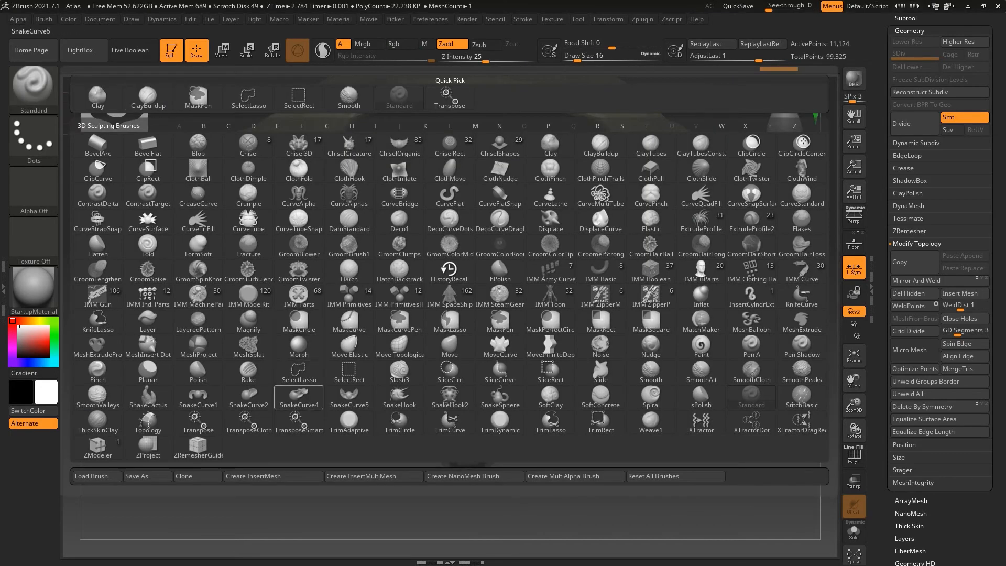
{"action": "left_click", "coordinate": [449, 347]}
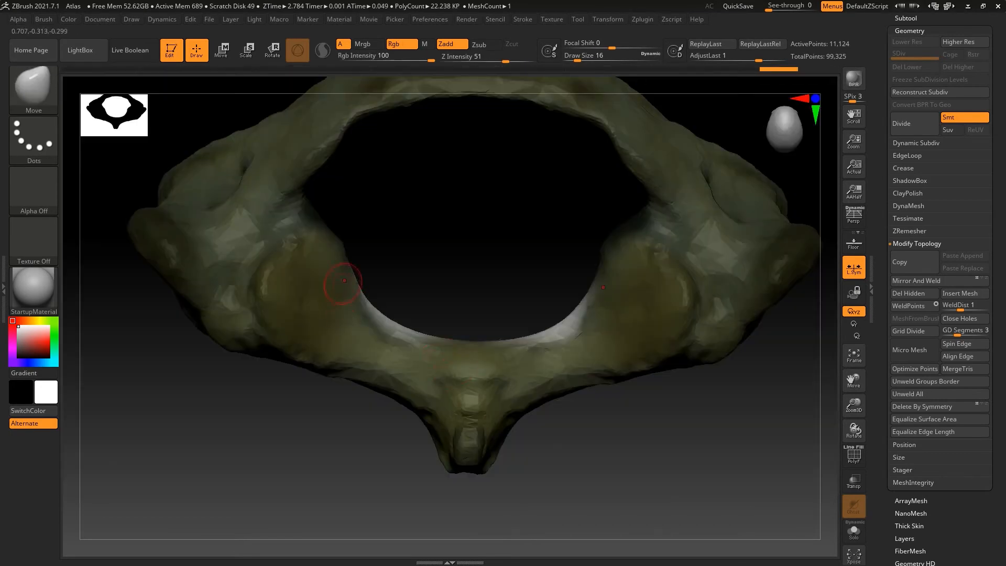
{"action": "mouse_move", "coordinate": [342, 284]}
{"action": "left_mouse_down"}
{"action": "mouse_move", "coordinate": [355, 298]}
{"action": "mouse_move", "coordinate": [352, 278]}
{"action": "left_mouse_up"}
{"action": "left_click_drag", "start_coordinate": [572, 338], "coordinate": [579, 335]}
{"action": "mouse_move", "coordinate": [608, 255]}
{"action": "left_mouse_down"}
{"action": "mouse_move", "coordinate": [614, 237]}
{"action": "mouse_move", "coordinate": [608, 250]}
{"action": "mouse_move", "coordinate": [447, 268]}
{"action": "left_mouse_up"}
{"action": "left_click_drag", "start_coordinate": [614, 321], "coordinate": [600, 271], "text": "shift"}
{"action": "mouse_move", "coordinate": [676, 241]}
{"action": "left_mouse_down"}
{"action": "mouse_move", "coordinate": [677, 286]}
{"action": "mouse_move", "coordinate": [709, 257]}
{"action": "mouse_move", "coordinate": [676, 262]}
{"action": "mouse_move", "coordinate": [729, 251]}
{"action": "left_mouse_up"}
{"action": "left_click_drag", "start_coordinate": [781, 319], "coordinate": [806, 308], "text": "shift"}
{"action": "right_click_drag", "start_coordinate": [798, 336], "coordinate": [578, 384], "text": "alt"}
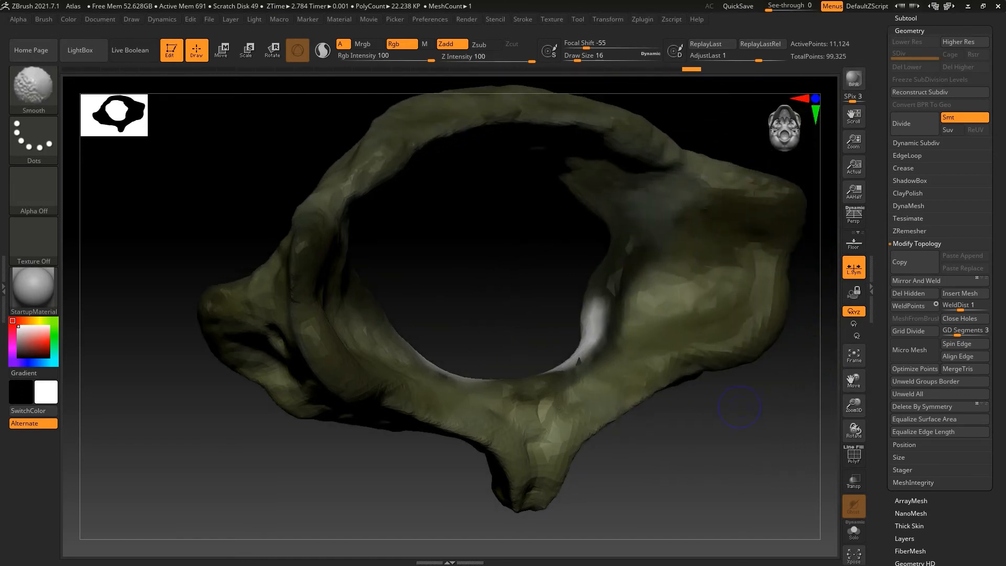
Smooth the remaining rough edges where the white patch meets the bone on the opposite side of the ring
{"action": "mouse_move", "coordinate": [596, 346]}
{"action": "left_mouse_down", "text": "shift"}
{"action": "mouse_move", "coordinate": [567, 372]}
{"action": "mouse_move", "coordinate": [549, 369]}
{"action": "left_mouse_up", "text": "shift"}
{"action": "mouse_move", "coordinate": [546, 341]}
{"action": "right_mouse_down"}
{"action": "mouse_move", "coordinate": [534, 312]}
{"action": "mouse_move", "coordinate": [587, 294]}
{"action": "mouse_move", "coordinate": [562, 300]}
{"action": "right_mouse_up"}
{"action": "mouse_move", "coordinate": [603, 284]}
{"action": "left_mouse_down", "text": "shift"}
{"action": "mouse_move", "coordinate": [621, 272]}
{"action": "mouse_move", "coordinate": [601, 327]}
{"action": "mouse_move", "coordinate": [590, 293]}
{"action": "mouse_move", "coordinate": [487, 289]}
{"action": "mouse_move", "coordinate": [472, 302]}
{"action": "mouse_move", "coordinate": [508, 274]}
{"action": "left_mouse_up", "text": "shift"}
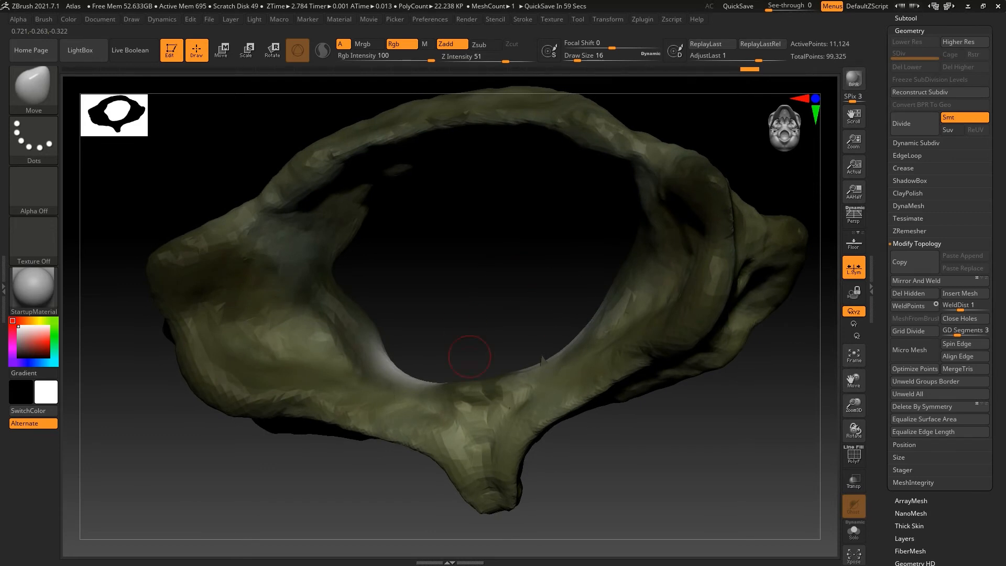
{"action": "left_click_drag", "start_coordinate": [502, 313], "coordinate": [476, 313]}
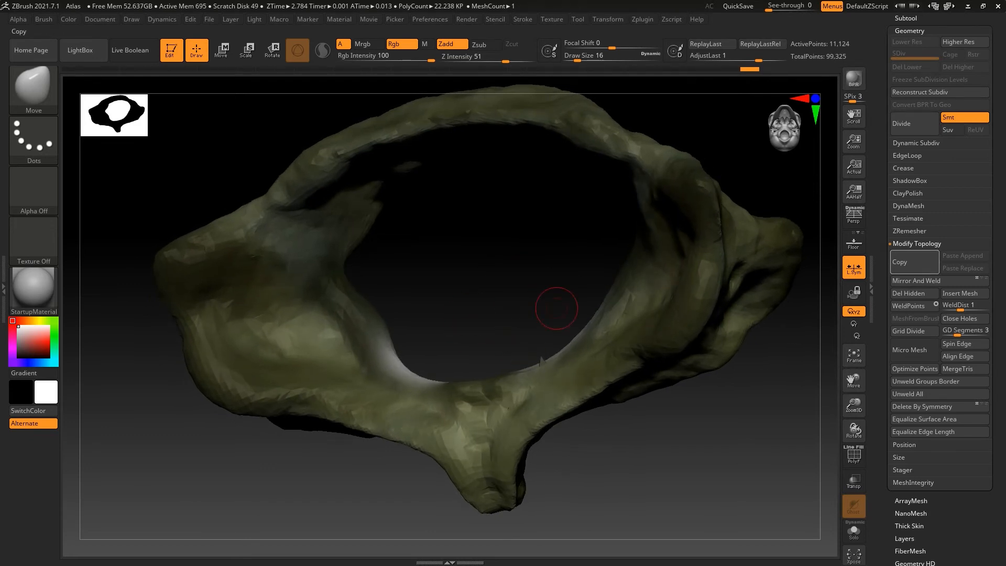
Remesh the atlas with DynaMesh at a resolution of 1328 with Polish enabled
{"action": "left_click", "coordinate": [909, 206]}
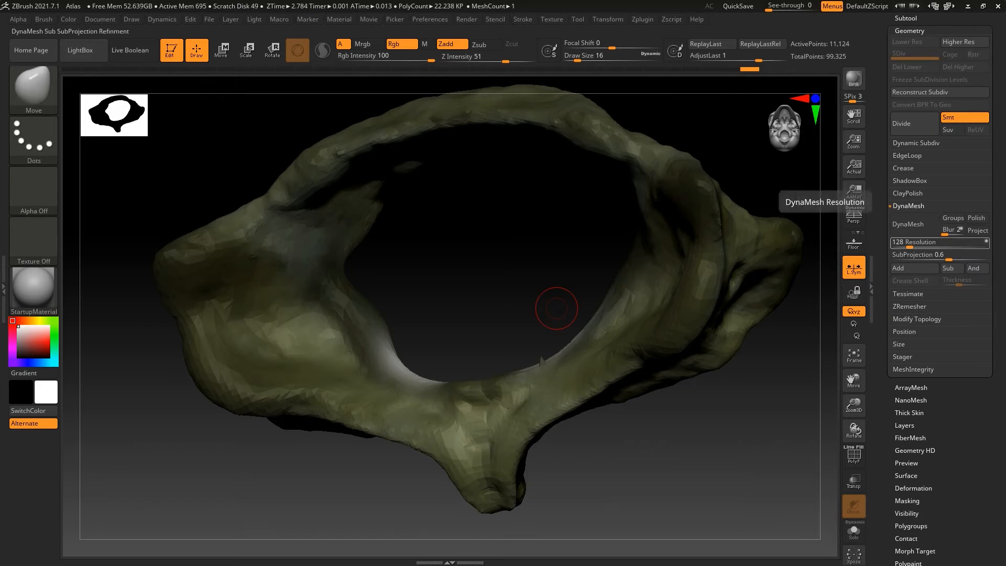
{"action": "left_click_drag", "start_coordinate": [910, 242], "coordinate": [946, 242]}
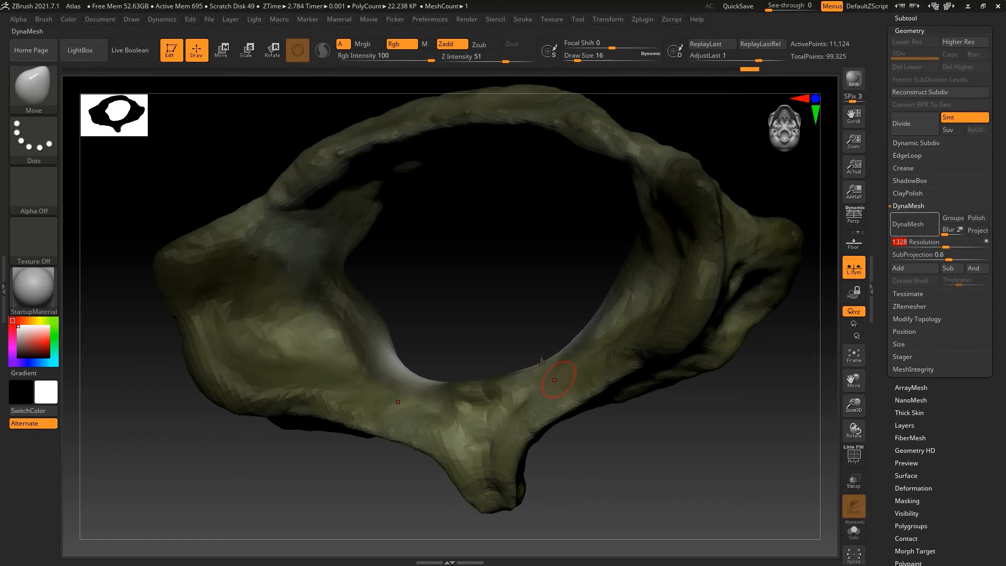
{"action": "left_click", "coordinate": [977, 218]}
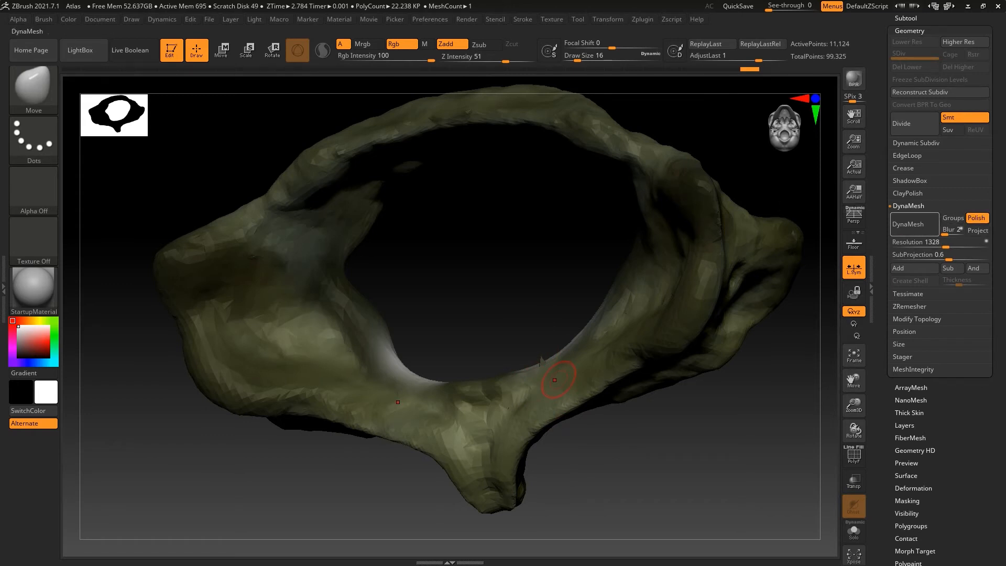
{"action": "left_click", "coordinate": [914, 224]}
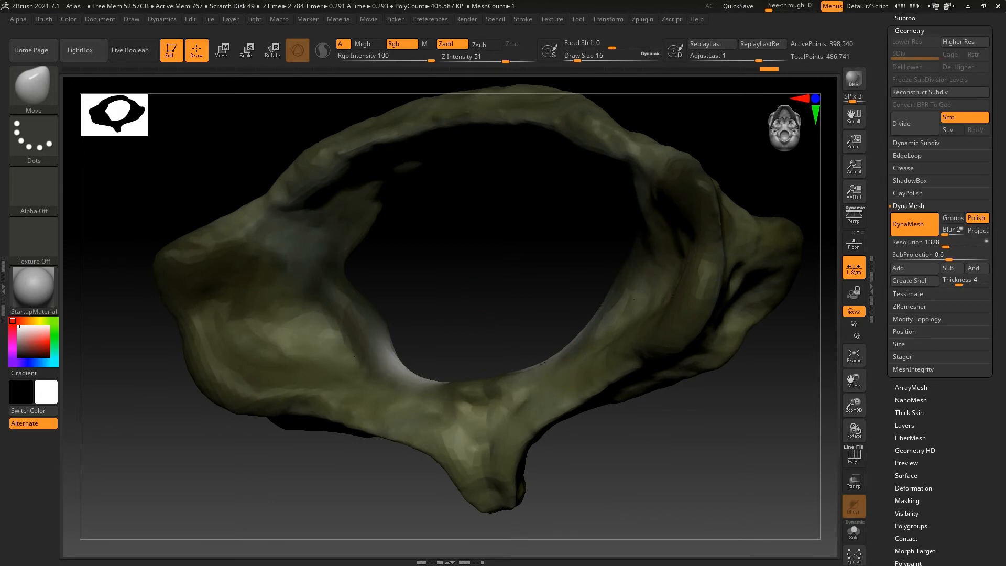
Run DynaMesh on the atlas again with the same resolution and Polish settings
{"action": "left_click_drag", "start_coordinate": [450, 310], "coordinate": [501, 330]}
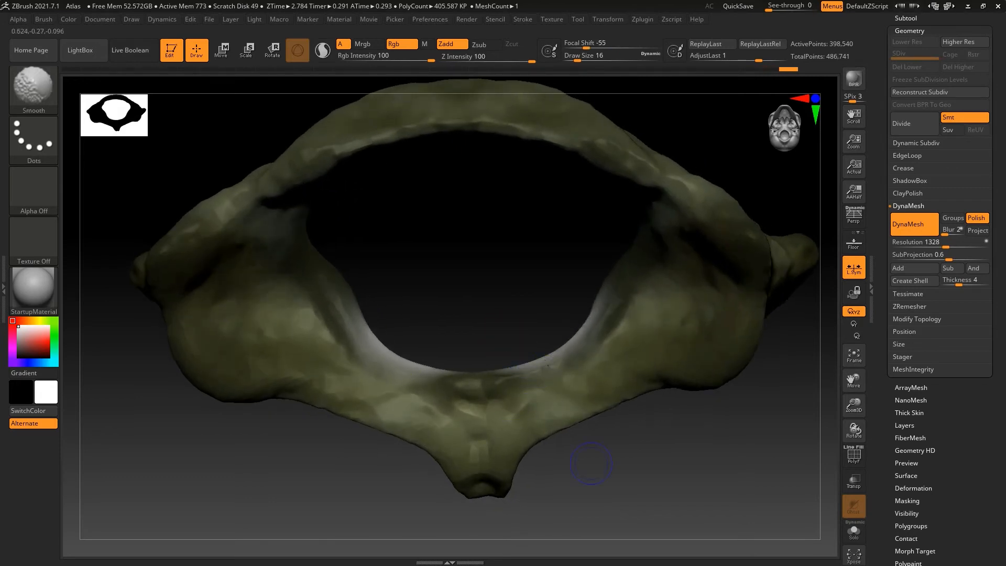
{"action": "left_click", "coordinate": [915, 224]}
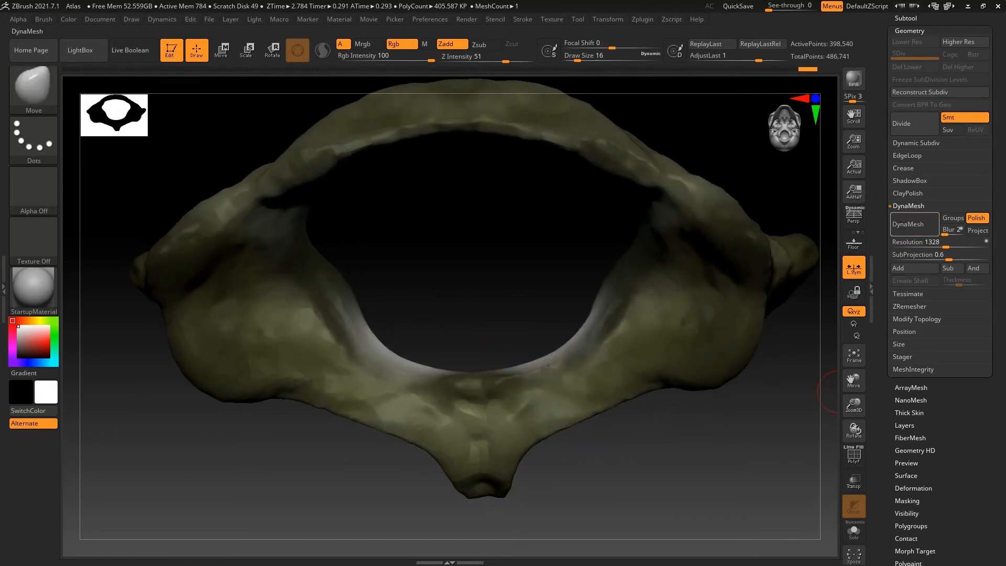
{"action": "left_click", "coordinate": [915, 225]}
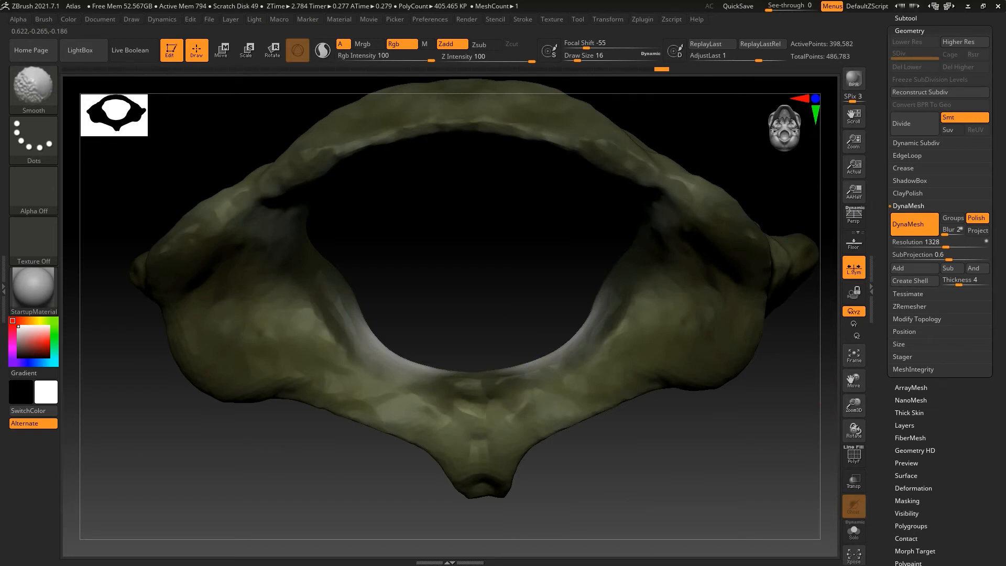
Smooth the remeshed inner rim where the white patch blends into the bone
{"action": "left_click_drag", "start_coordinate": [557, 355], "coordinate": [542, 362], "text": "shift"}
{"action": "left_click_drag", "start_coordinate": [442, 415], "coordinate": [464, 421], "text": "shift"}
{"action": "left_click_drag", "start_coordinate": [419, 514], "coordinate": [423, 419]}
{"action": "mouse_move", "coordinate": [472, 466]}
{"action": "left_mouse_down", "text": "shift"}
{"action": "mouse_move", "coordinate": [470, 492]}
{"action": "mouse_move", "coordinate": [576, 472]}
{"action": "mouse_move", "coordinate": [809, 391]}
{"action": "mouse_move", "coordinate": [835, 274]}
{"action": "mouse_move", "coordinate": [813, 58]}
{"action": "left_mouse_up", "text": "shift"}
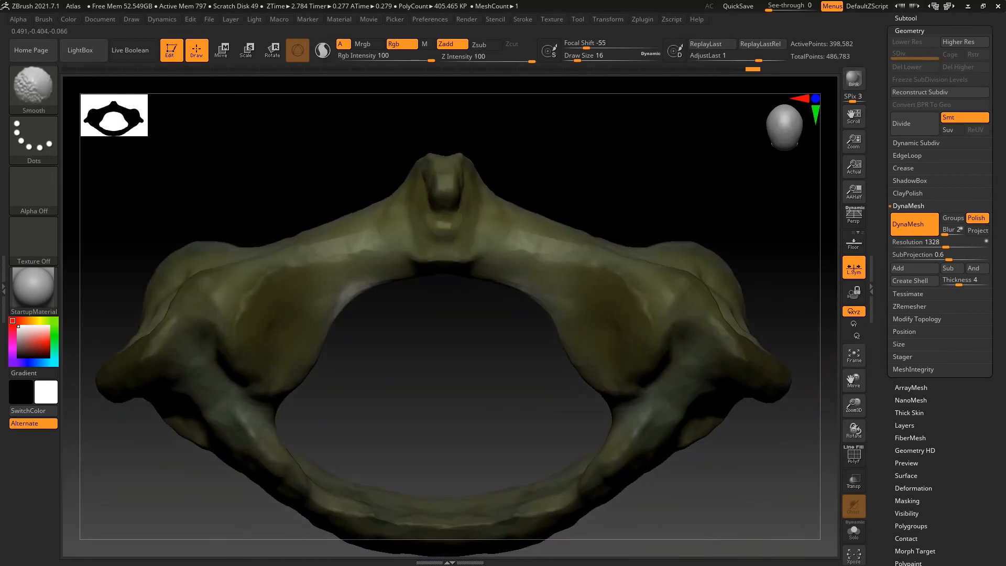
Adjust the inner rim beside the midline tubercle symmetrically with the Move brush and smooth its edge
{"action": "left_click_drag", "start_coordinate": [274, 484], "coordinate": [274, 476], "text": "shift"}
{"action": "mouse_move", "coordinate": [432, 275]}
{"action": "left_mouse_down", "text": "shift"}
{"action": "mouse_move", "coordinate": [420, 271]}
{"action": "mouse_move", "coordinate": [439, 270]}
{"action": "left_mouse_up", "text": "shift"}
{"action": "mouse_move", "coordinate": [360, 292]}
{"action": "left_mouse_down", "text": "shift"}
{"action": "mouse_move", "coordinate": [344, 307]}
{"action": "mouse_move", "coordinate": [359, 287]}
{"action": "left_mouse_up", "text": "shift"}
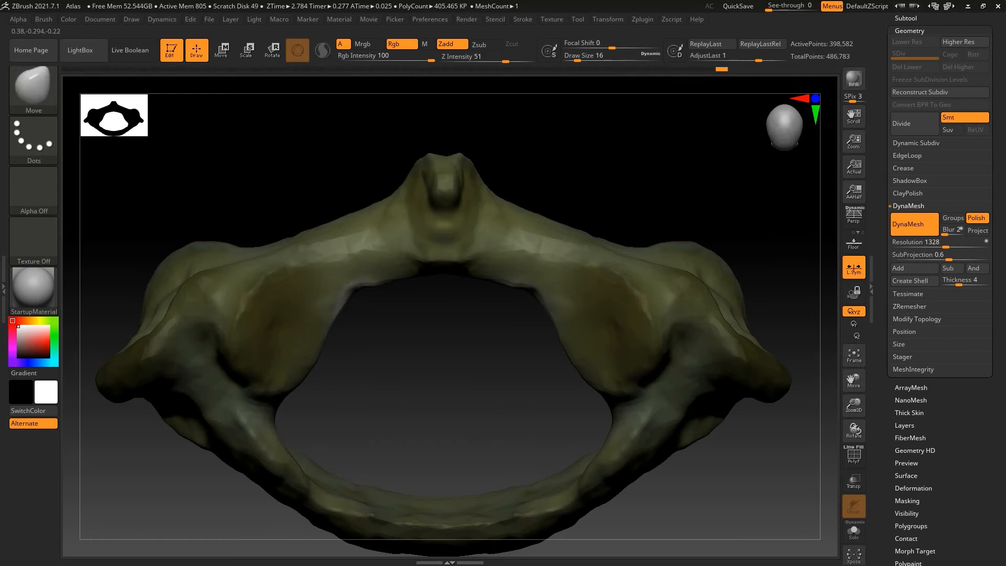
{"action": "mouse_move", "coordinate": [509, 286]}
{"action": "left_mouse_down"}
{"action": "mouse_move", "coordinate": [516, 283]}
{"action": "mouse_move", "coordinate": [505, 278]}
{"action": "mouse_move", "coordinate": [524, 284]}
{"action": "left_mouse_up"}
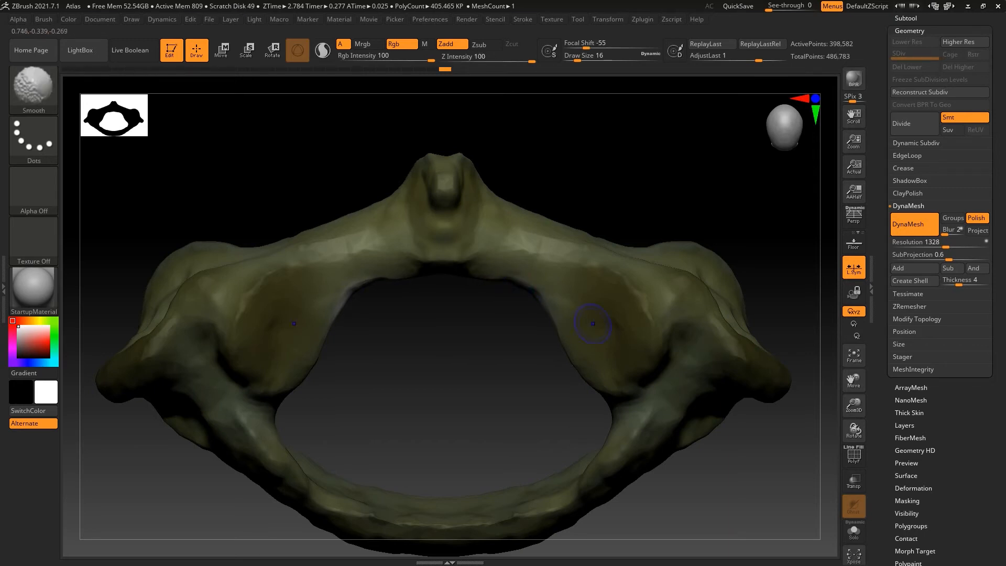
{"action": "mouse_move", "coordinate": [524, 378]}
{"action": "left_mouse_down"}
{"action": "mouse_move", "coordinate": [446, 367]}
{"action": "mouse_move", "coordinate": [441, 349]}
{"action": "left_mouse_up"}
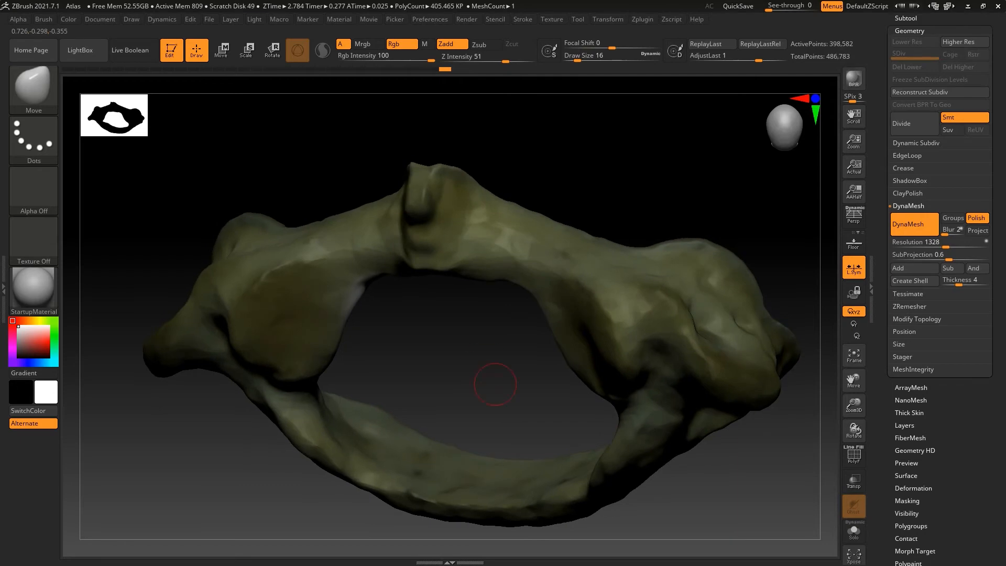
Carve defined creases along the borders of both articular facets with the DamStandard brush
{"action": "left_click", "coordinate": [33, 86]}
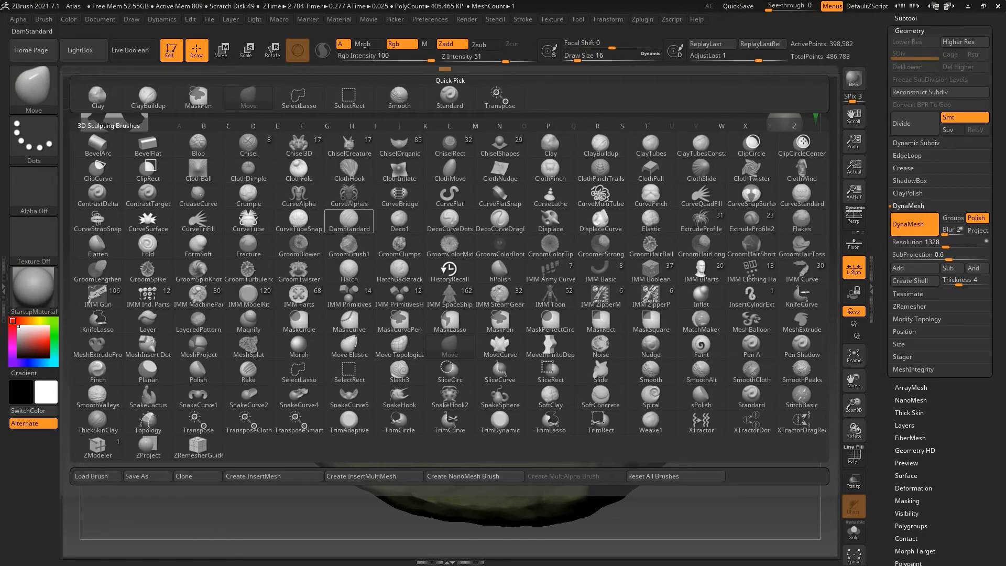
{"action": "left_click", "coordinate": [349, 222]}
{"action": "left_click_drag", "start_coordinate": [621, 299], "coordinate": [644, 360]}
{"action": "mouse_move", "coordinate": [566, 362]}
{"action": "left_mouse_down"}
{"action": "mouse_move", "coordinate": [605, 369]}
{"action": "mouse_move", "coordinate": [592, 398]}
{"action": "mouse_move", "coordinate": [603, 420]}
{"action": "mouse_move", "coordinate": [598, 393]}
{"action": "left_mouse_up"}
{"action": "left_click_drag", "start_coordinate": [625, 307], "coordinate": [633, 326], "text": "shift"}
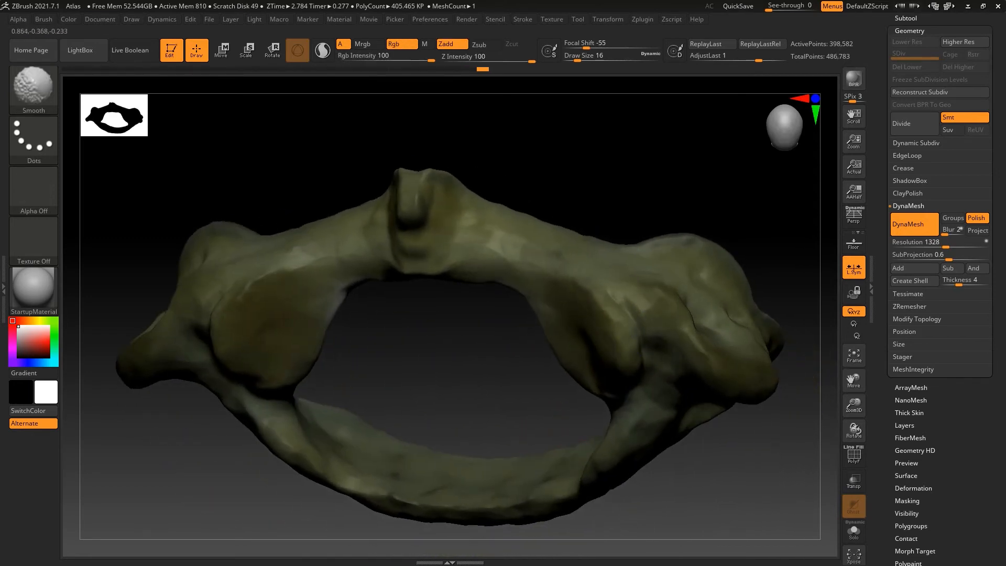
{"action": "left_click_drag", "start_coordinate": [574, 414], "coordinate": [583, 346]}
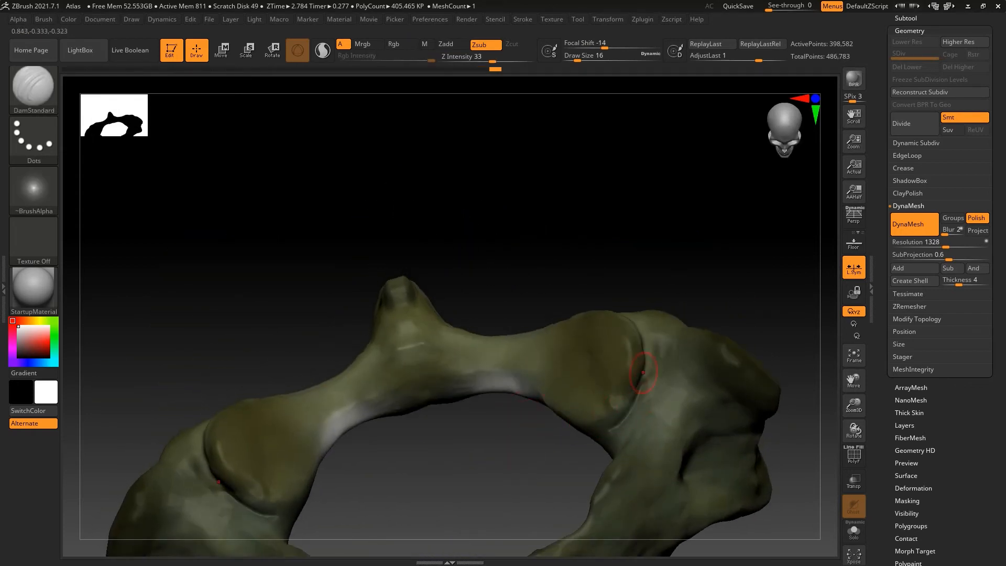
{"action": "key", "text": "shift"}
{"action": "mouse_move", "coordinate": [571, 461]}
{"action": "left_mouse_down"}
{"action": "mouse_move", "coordinate": [524, 516]}
{"action": "mouse_move", "coordinate": [367, 446]}
{"action": "mouse_move", "coordinate": [465, 518]}
{"action": "left_mouse_up"}
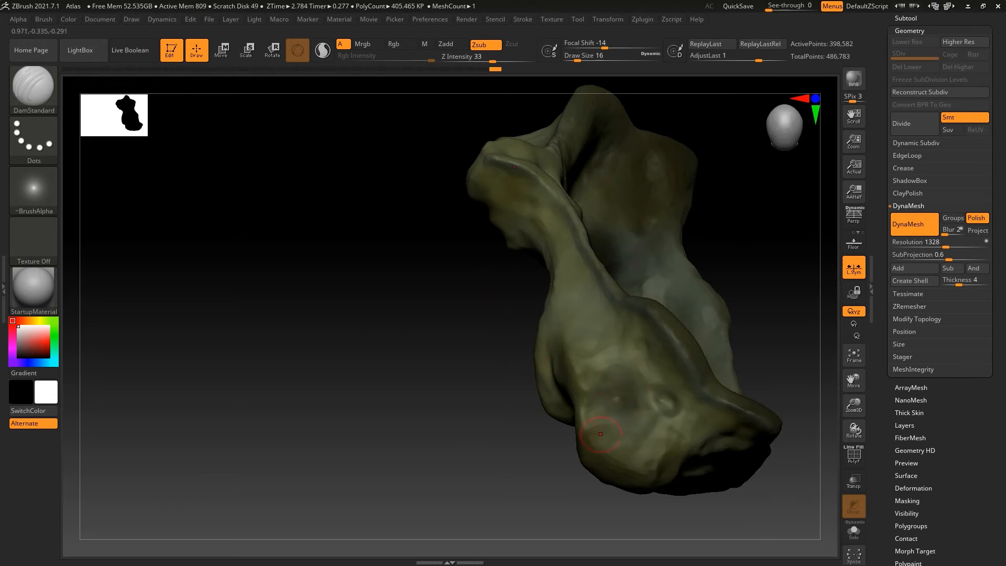
Duplicate the merged atlas subtool and place the copy in a new folder named boolean
{"action": "left_click_drag", "start_coordinate": [523, 493], "coordinate": [546, 502]}
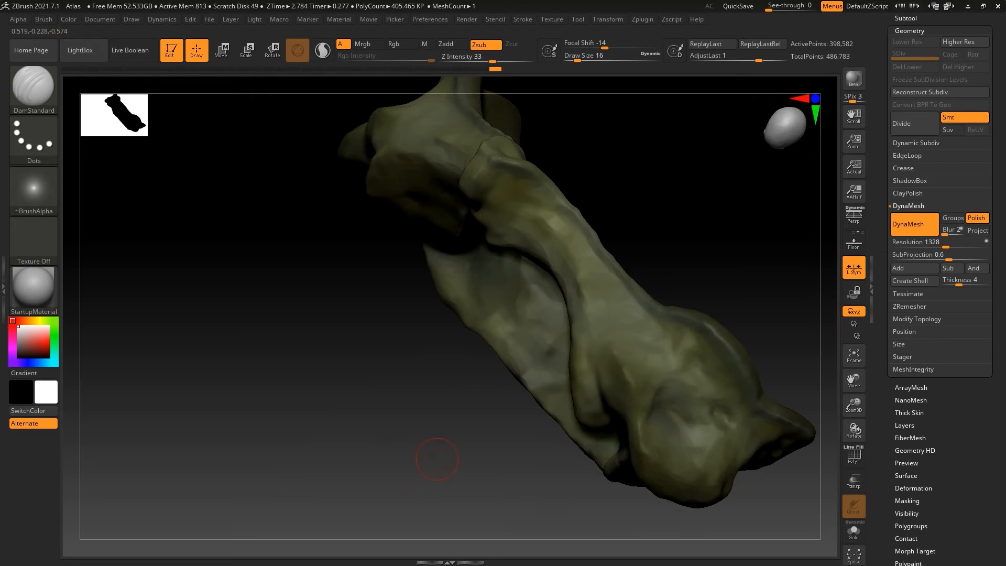
{"action": "left_click", "coordinate": [906, 18]}
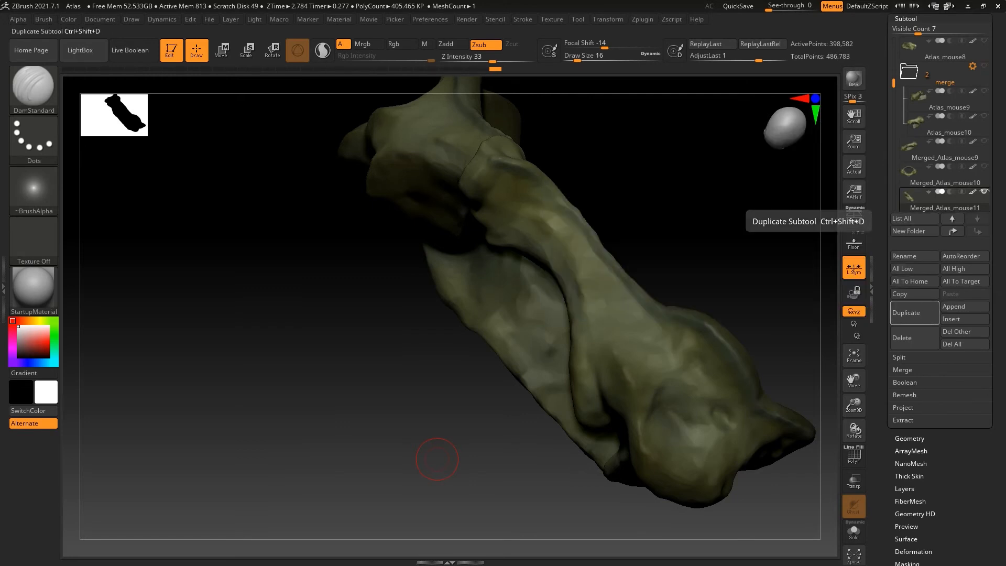
{"action": "left_click", "coordinate": [915, 313]}
{"action": "left_click", "coordinate": [913, 231]}
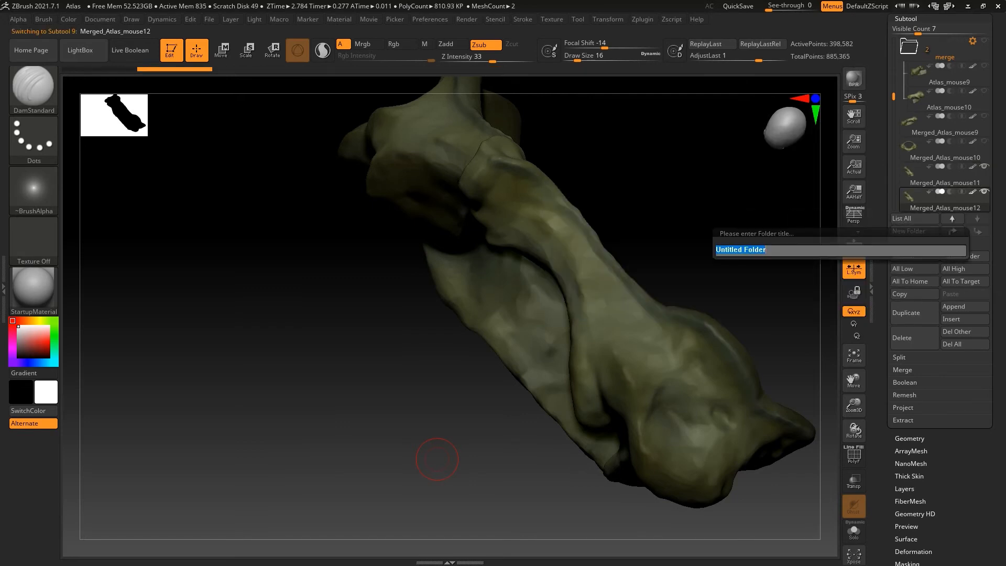
{"action": "type", "text": "b"}
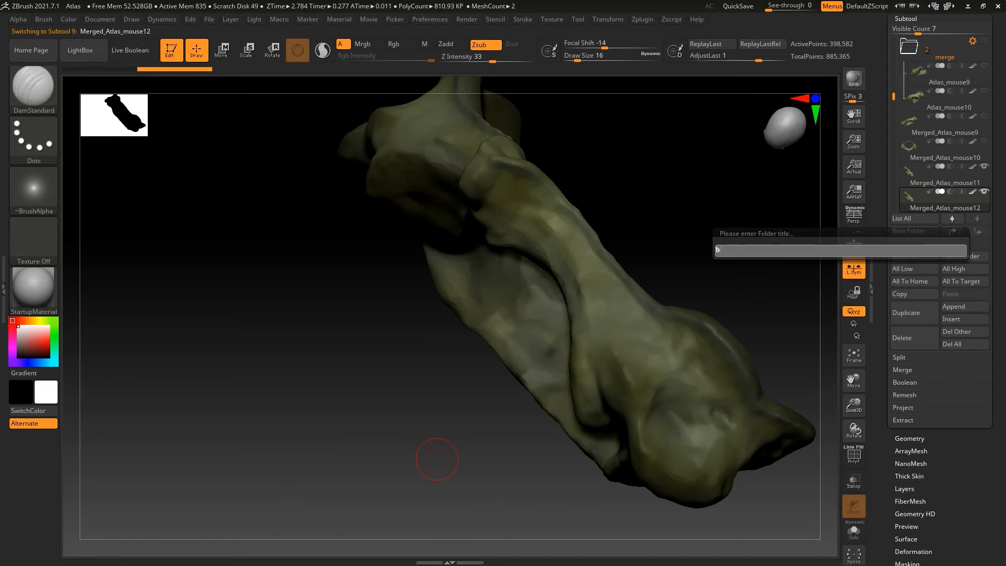
{"action": "type", "text": "oolean"}
{"action": "key", "text": "Return"}
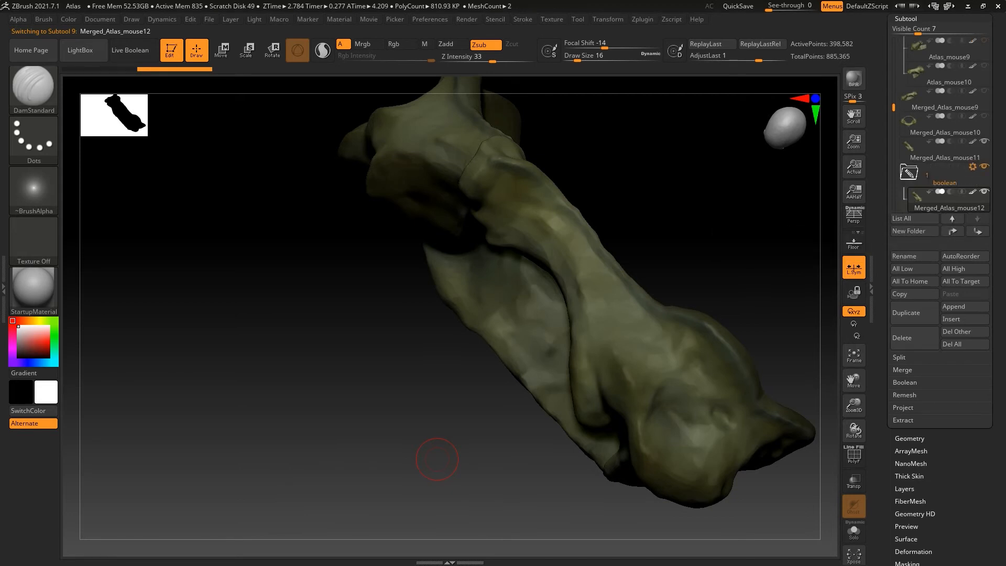
Append a Cylinder3D subtool, put it in the boolean folder with the atlas copy, and frame it
{"action": "left_click", "coordinate": [965, 306]}
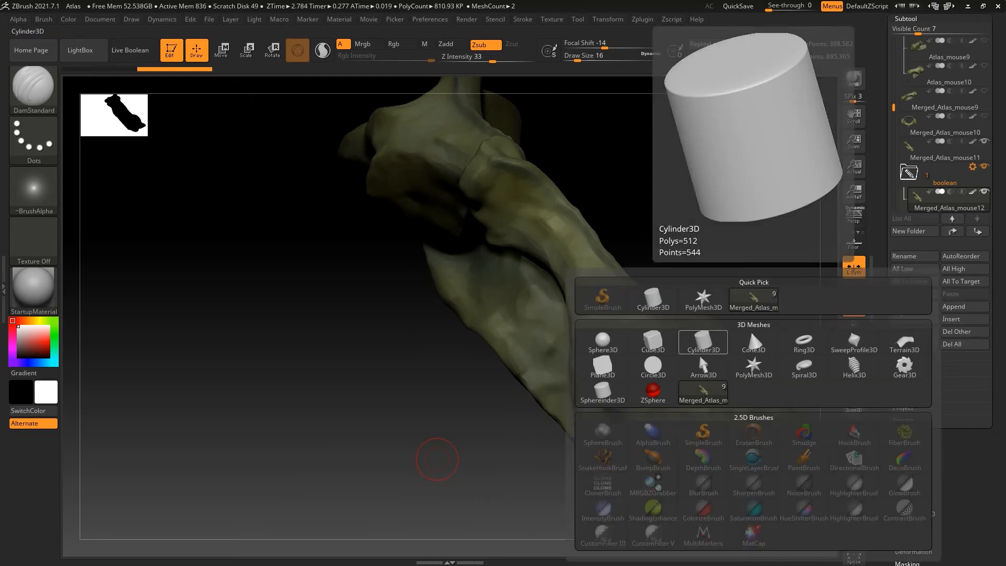
{"action": "left_click", "coordinate": [704, 344]}
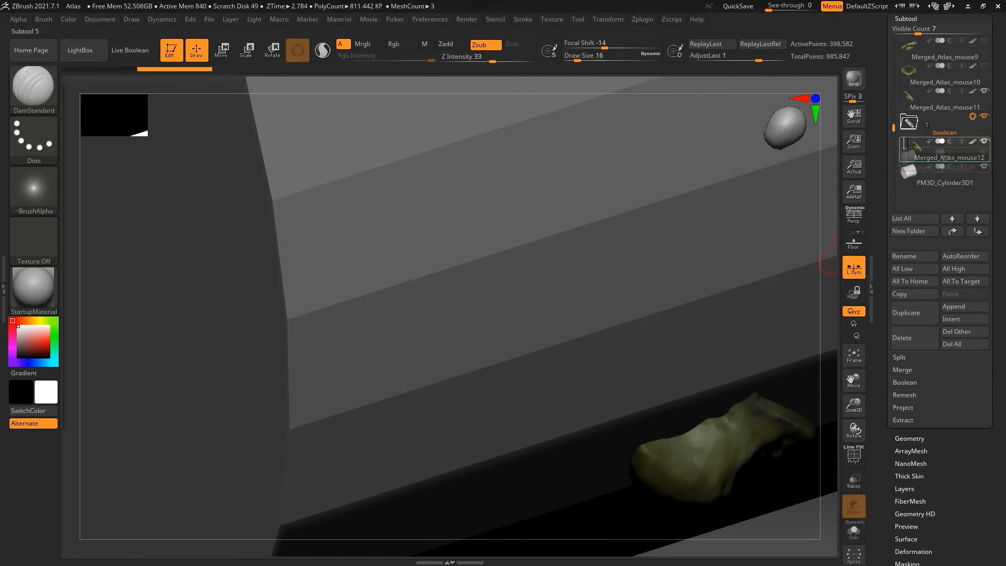
{"action": "left_click_drag", "start_coordinate": [938, 160], "coordinate": [939, 155]}
{"action": "left_click", "coordinate": [939, 175]}
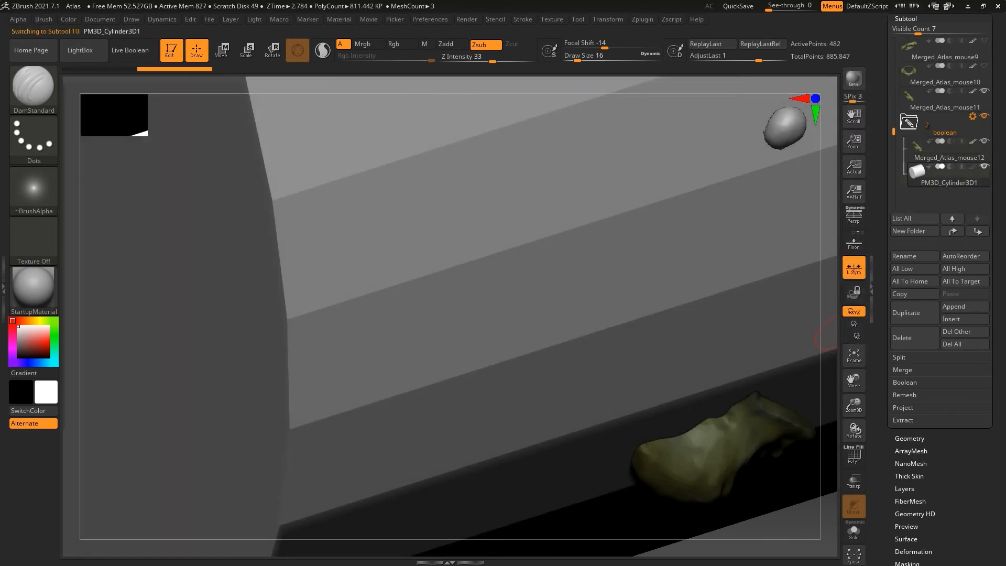
{"action": "left_click", "coordinate": [854, 355]}
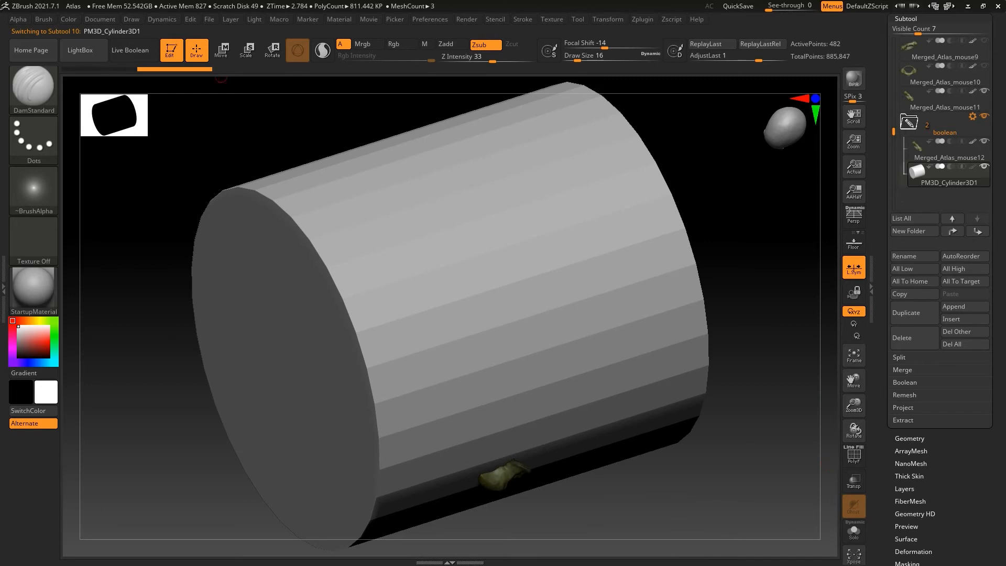
Scale the cylinder down uniformly to far below the atlas's size and stretch it along its axis into a rod
{"action": "key", "text": "e"}
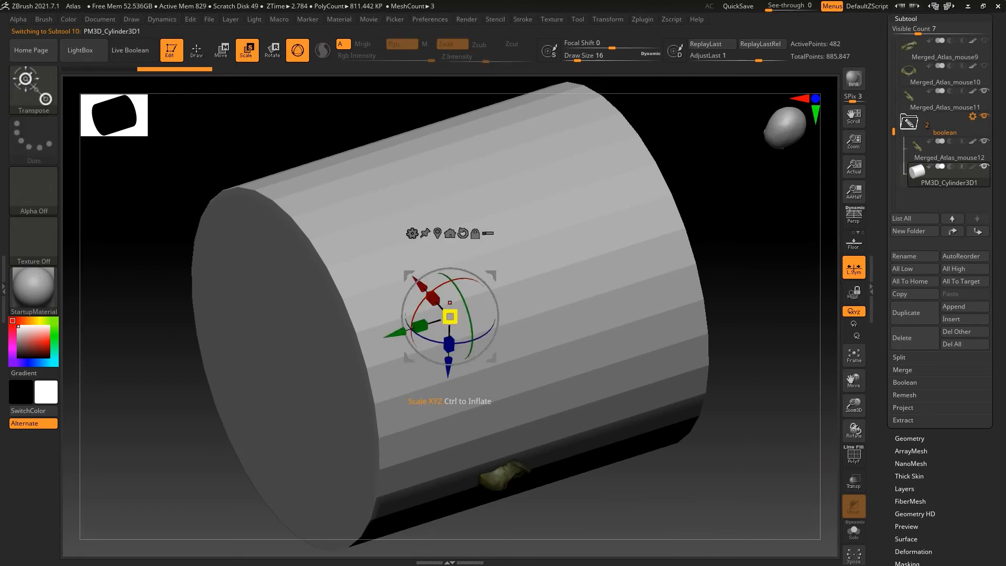
{"action": "left_click_drag", "start_coordinate": [449, 317], "coordinate": [469, 353]}
{"action": "left_click_drag", "start_coordinate": [555, 398], "coordinate": [503, 346]}
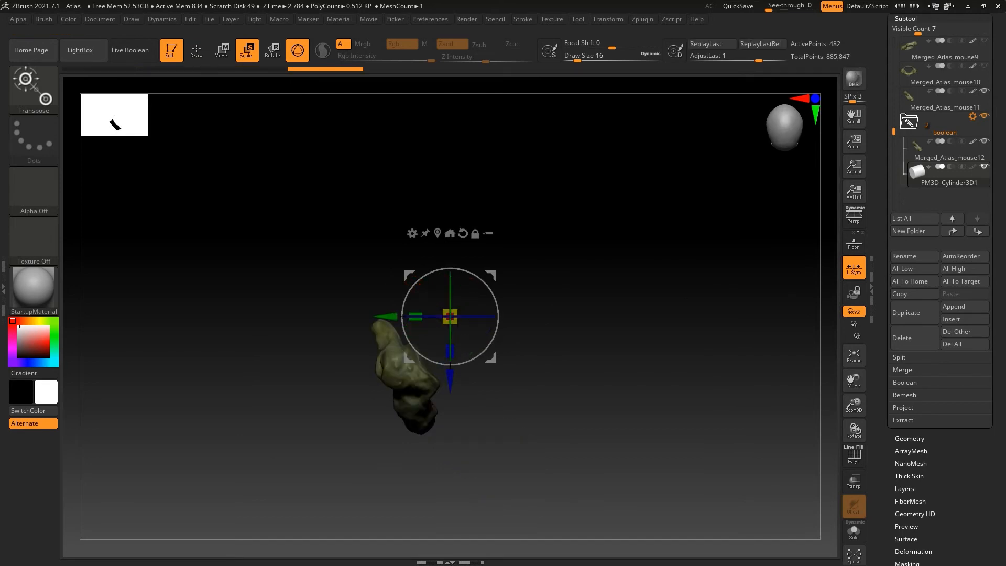
{"action": "mouse_move", "coordinate": [450, 316]}
{"action": "left_mouse_down"}
{"action": "mouse_move", "coordinate": [468, 293]}
{"action": "mouse_move", "coordinate": [440, 339]}
{"action": "mouse_move", "coordinate": [467, 317]}
{"action": "mouse_move", "coordinate": [436, 317]}
{"action": "mouse_move", "coordinate": [472, 317]}
{"action": "left_mouse_up"}
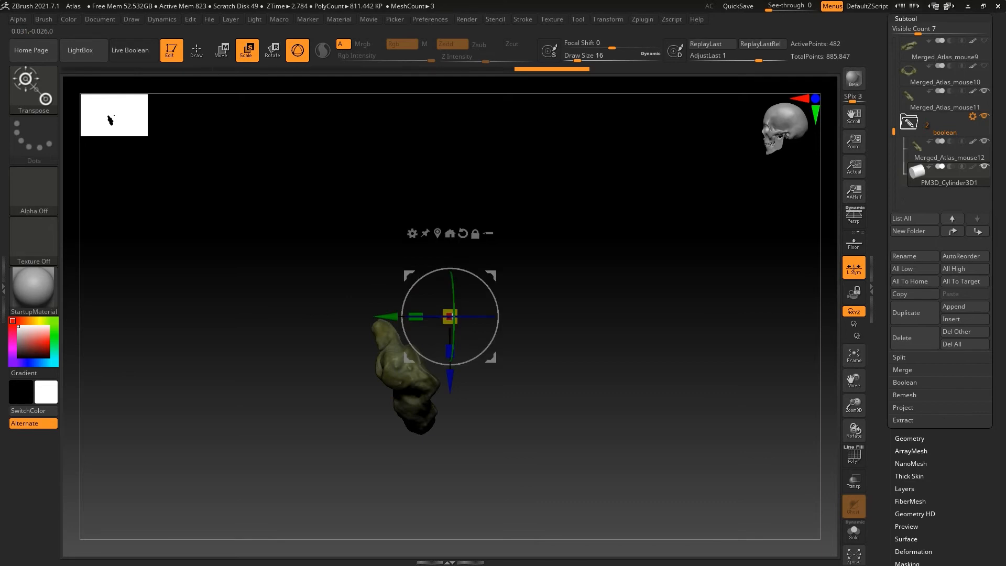
{"action": "left_click_drag", "start_coordinate": [397, 317], "coordinate": [397, 317]}
{"action": "left_click_drag", "start_coordinate": [325, 388], "coordinate": [327, 262]}
{"action": "left_click_drag", "start_coordinate": [415, 319], "coordinate": [389, 321]}
Show the floor grid with the reference photos and rotate the cylinder about its X axis
{"action": "mouse_move", "coordinate": [325, 283]}
{"action": "left_mouse_down"}
{"action": "mouse_move", "coordinate": [328, 388]}
{"action": "mouse_move", "coordinate": [440, 396]}
{"action": "left_mouse_up"}
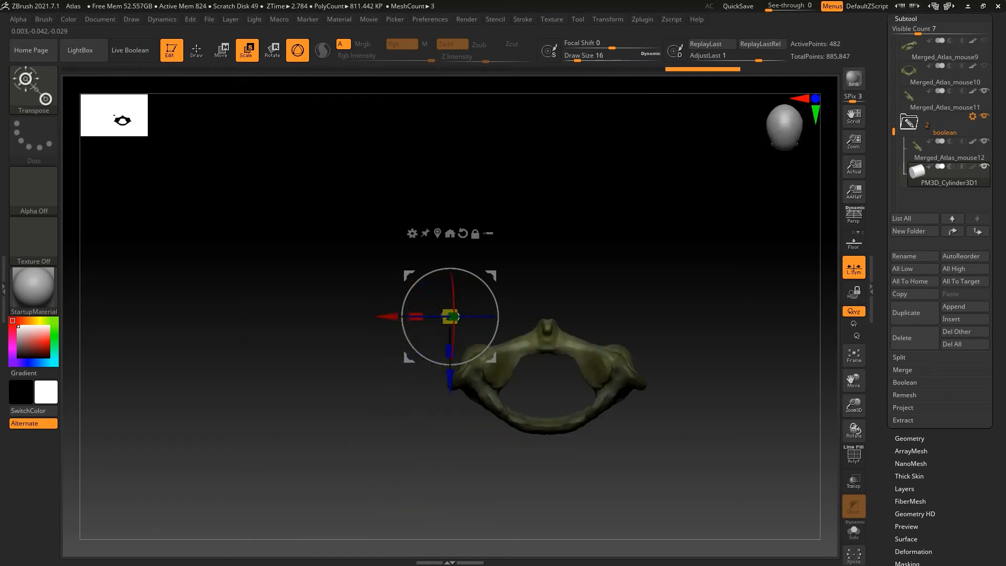
{"action": "left_click", "coordinate": [854, 242]}
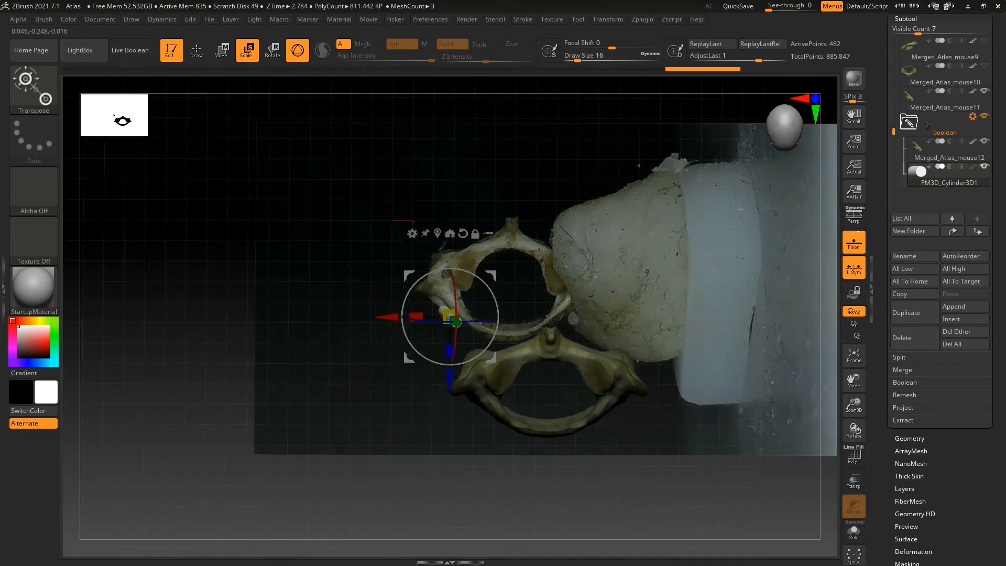
{"action": "mouse_move", "coordinate": [457, 323]}
{"action": "right_mouse_down"}
{"action": "mouse_move", "coordinate": [458, 347]}
{"action": "mouse_move", "coordinate": [473, 353]}
{"action": "mouse_move", "coordinate": [455, 318]}
{"action": "right_mouse_up"}
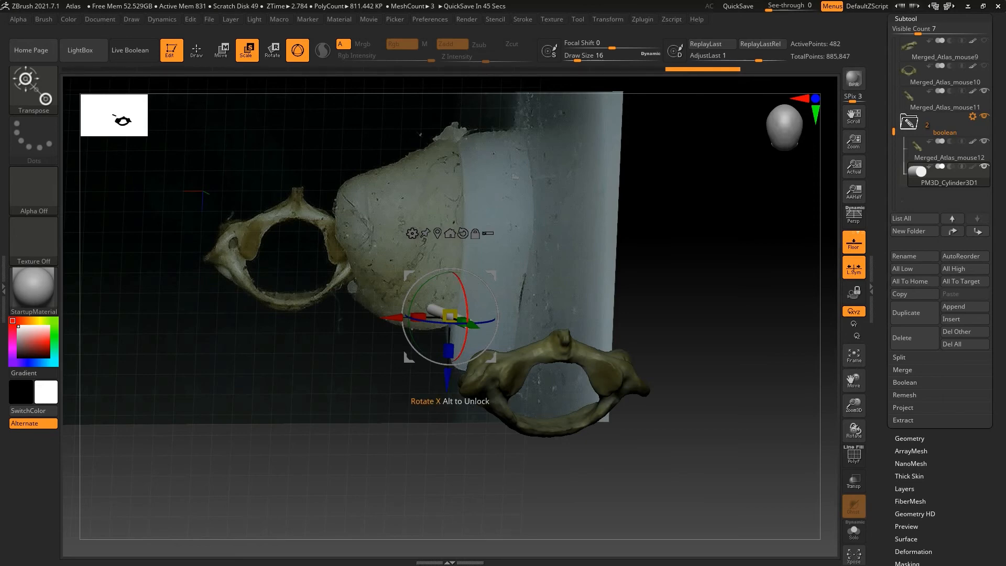
{"action": "left_click_drag", "start_coordinate": [467, 336], "coordinate": [447, 342]}
{"action": "left_click_drag", "start_coordinate": [367, 441], "coordinate": [373, 282]}
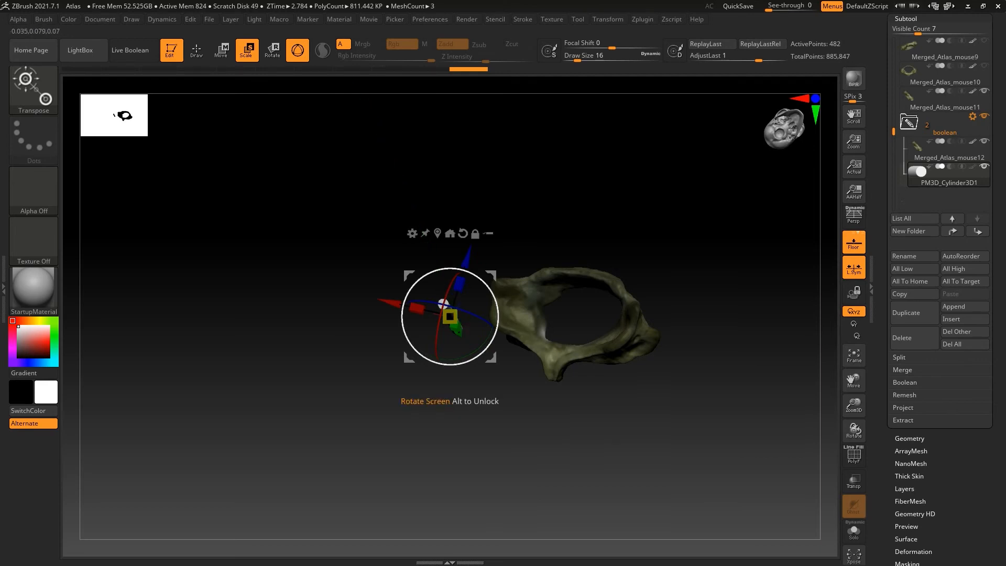
Move the cylinder onto one lateral side of the atlas, checking its placement from several angles
{"action": "left_click_drag", "start_coordinate": [443, 304], "coordinate": [464, 312]}
{"action": "left_click_drag", "start_coordinate": [503, 404], "coordinate": [488, 445]}
{"action": "left_click_drag", "start_coordinate": [386, 316], "coordinate": [453, 317]}
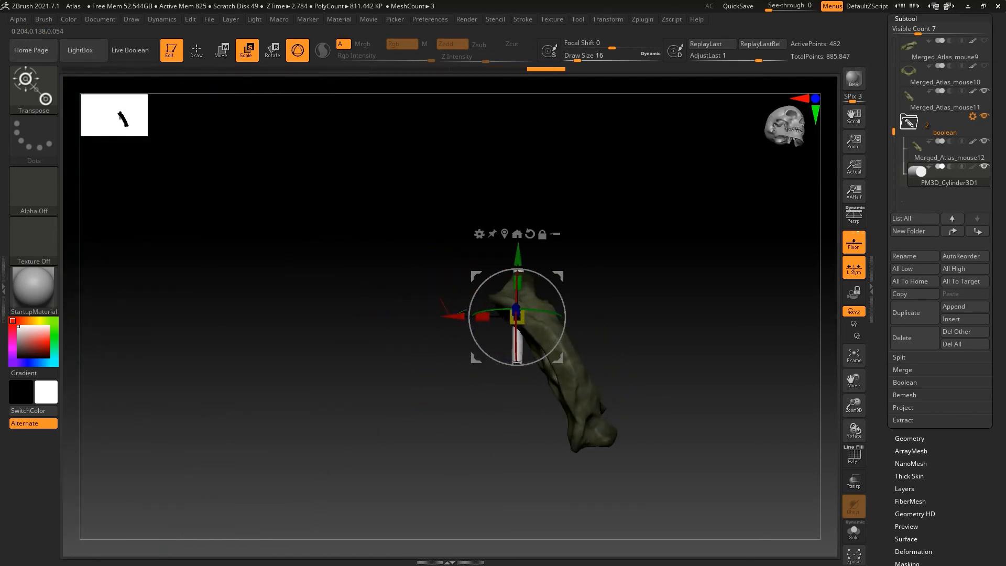
{"action": "left_click_drag", "start_coordinate": [398, 391], "coordinate": [226, 435]}
{"action": "left_click_drag", "start_coordinate": [455, 311], "coordinate": [479, 309]}
{"action": "left_click_drag", "start_coordinate": [336, 409], "coordinate": [438, 299]}
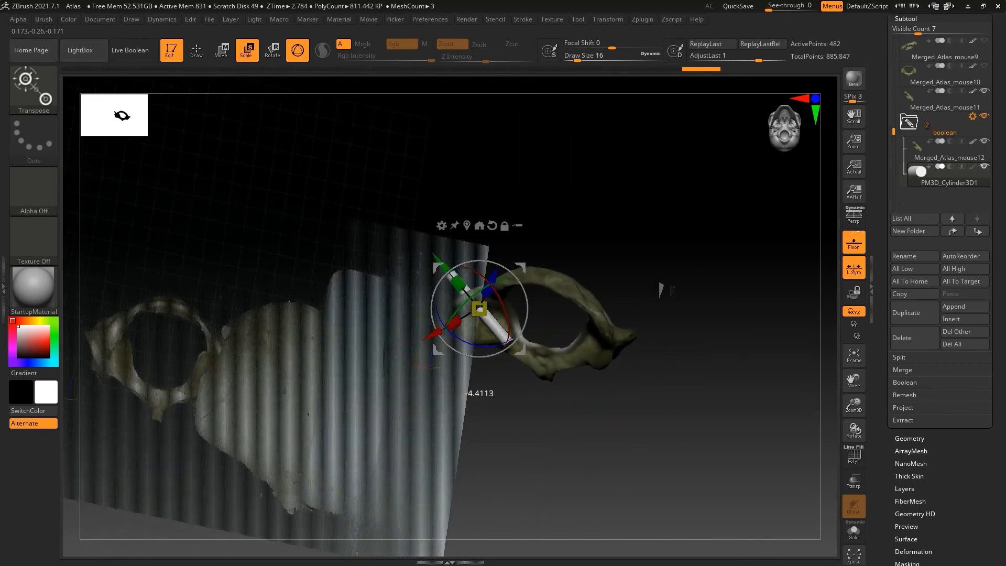
Rotate the cylinder toward the central opening and shift it along its X axis within the lateral mass
{"action": "left_click_drag", "start_coordinate": [439, 338], "coordinate": [452, 338]}
{"action": "left_click_drag", "start_coordinate": [519, 310], "coordinate": [513, 295]}
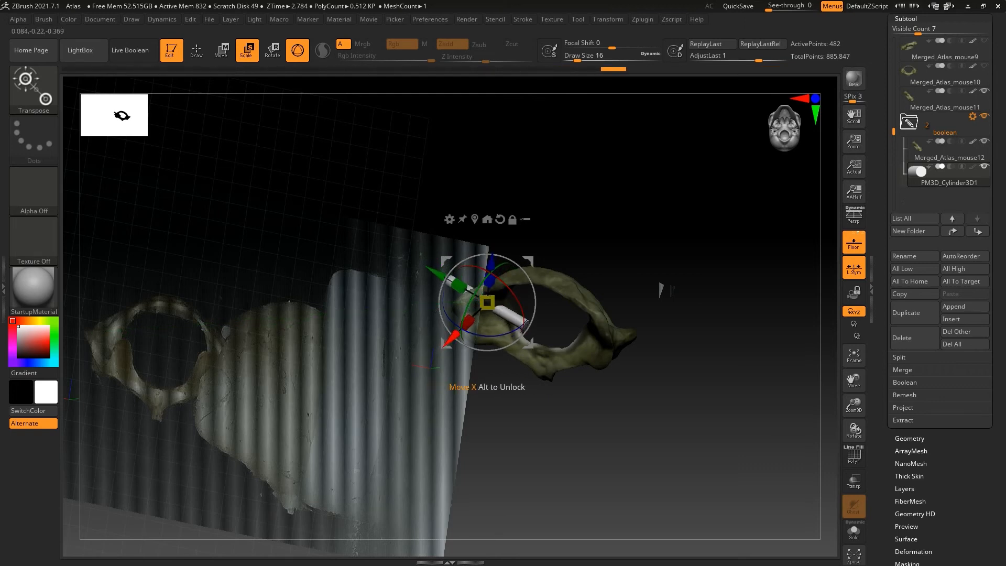
{"action": "left_click_drag", "start_coordinate": [451, 337], "coordinate": [456, 334]}
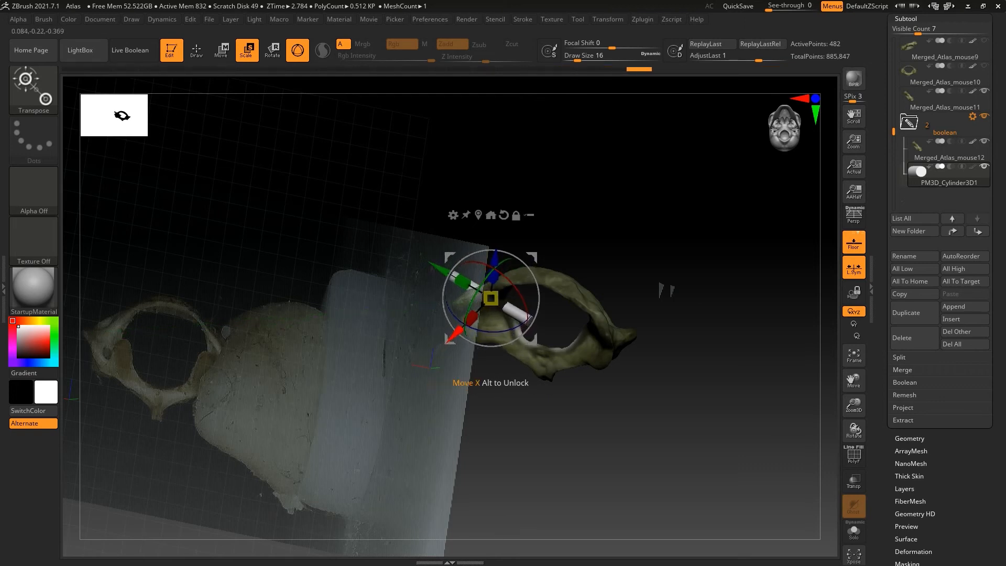
{"action": "left_click_drag", "start_coordinate": [507, 305], "coordinate": [526, 318]}
{"action": "left_click_drag", "start_coordinate": [567, 430], "coordinate": [611, 474]}
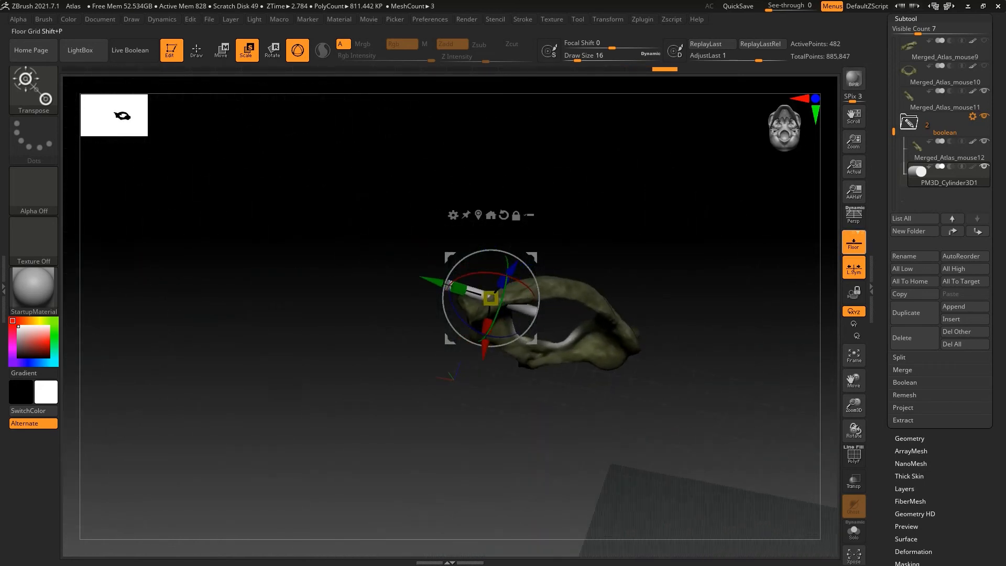
Hide the floor grid, scale the cylinder down slightly, and adjust its tilt against the side of the atlas
{"action": "left_click", "coordinate": [854, 243]}
{"action": "mouse_move", "coordinate": [660, 388]}
{"action": "left_mouse_down"}
{"action": "mouse_move", "coordinate": [781, 414]}
{"action": "mouse_move", "coordinate": [647, 393]}
{"action": "left_mouse_up"}
{"action": "left_click_drag", "start_coordinate": [854, 406], "coordinate": [761, 391]}
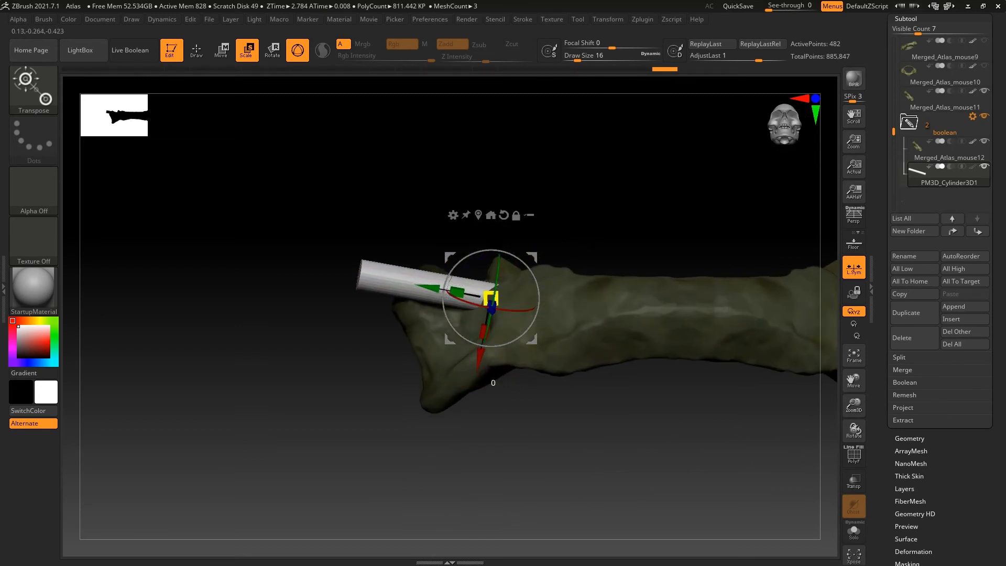
{"action": "left_click_drag", "start_coordinate": [484, 302], "coordinate": [478, 304]}
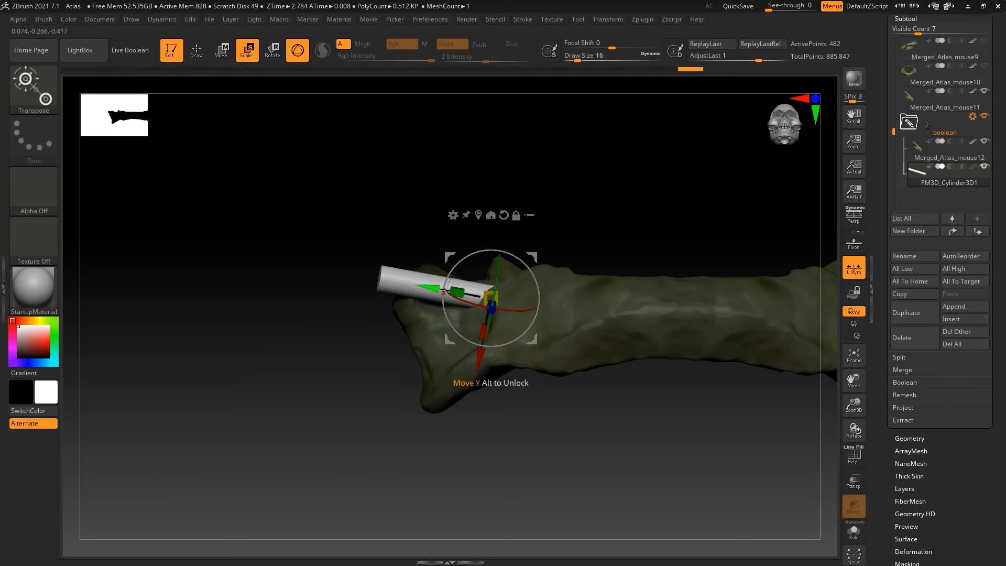
{"action": "left_click_drag", "start_coordinate": [480, 357], "coordinate": [478, 367]}
{"action": "left_click_drag", "start_coordinate": [483, 316], "coordinate": [504, 319]}
Move and rotate the cylinder so it runs from the outer side of the lateral mass into the central opening
{"action": "left_click_drag", "start_coordinate": [524, 445], "coordinate": [485, 448]}
{"action": "left_click_drag", "start_coordinate": [490, 359], "coordinate": [489, 376]}
{"action": "left_click_drag", "start_coordinate": [493, 472], "coordinate": [501, 409]}
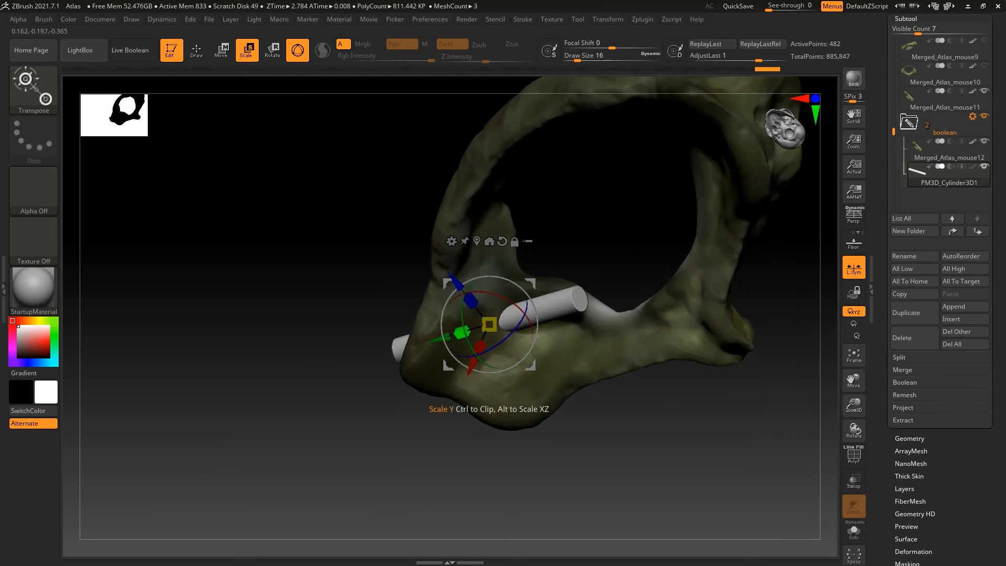
{"action": "left_click_drag", "start_coordinate": [503, 334], "coordinate": [472, 312]}
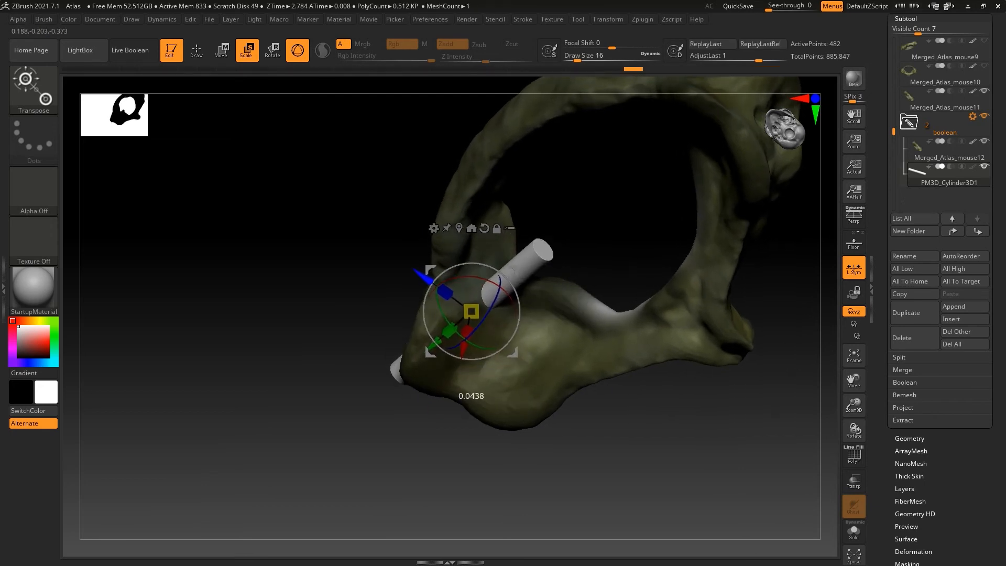
{"action": "mouse_move", "coordinate": [498, 388]}
{"action": "left_mouse_down"}
{"action": "mouse_move", "coordinate": [613, 386]}
{"action": "mouse_move", "coordinate": [524, 383]}
{"action": "mouse_move", "coordinate": [548, 404]}
{"action": "mouse_move", "coordinate": [527, 387]}
{"action": "mouse_move", "coordinate": [558, 391]}
{"action": "mouse_move", "coordinate": [500, 366]}
{"action": "mouse_move", "coordinate": [529, 391]}
{"action": "mouse_move", "coordinate": [475, 341]}
{"action": "left_mouse_up"}
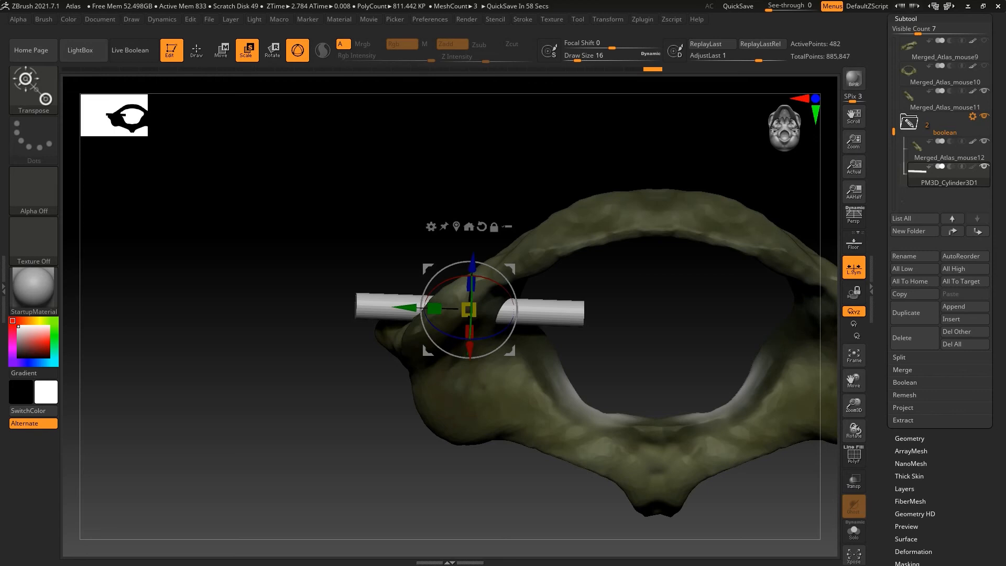
Fine-tune the cylinder's angle and position through the lateral mass from the front and underside
{"action": "left_click_drag", "start_coordinate": [294, 388], "coordinate": [288, 286]}
{"action": "left_click_drag", "start_coordinate": [504, 344], "coordinate": [510, 352]}
{"action": "left_click_drag", "start_coordinate": [262, 336], "coordinate": [282, 364]}
{"action": "left_click_drag", "start_coordinate": [435, 307], "coordinate": [437, 304]}
{"action": "left_click_drag", "start_coordinate": [429, 349], "coordinate": [430, 348]}
{"action": "left_click_drag", "start_coordinate": [304, 356], "coordinate": [277, 415]}
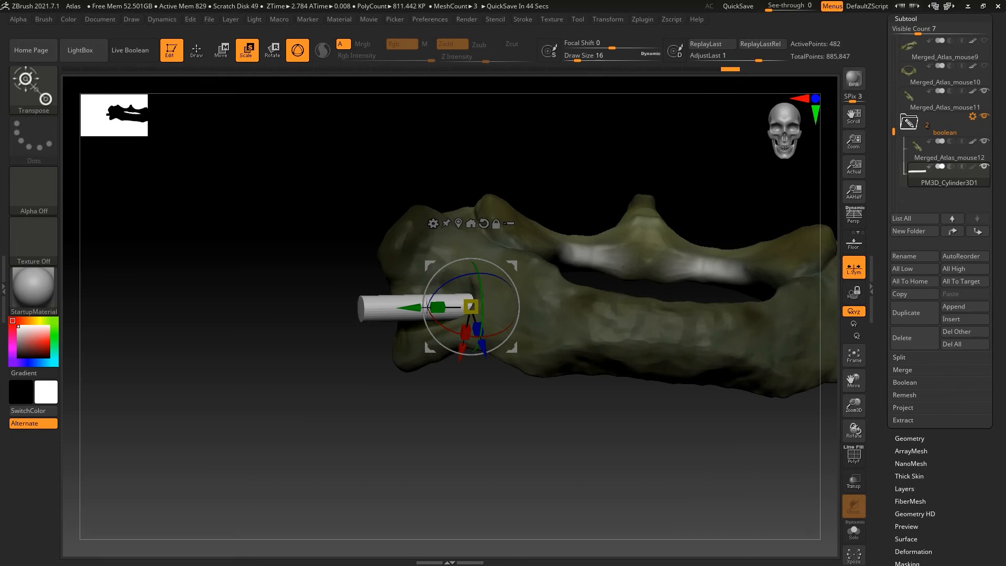
Duplicate the positioned cylinder and mirror the copy with the Deformation settings
{"action": "left_click", "coordinate": [855, 356]}
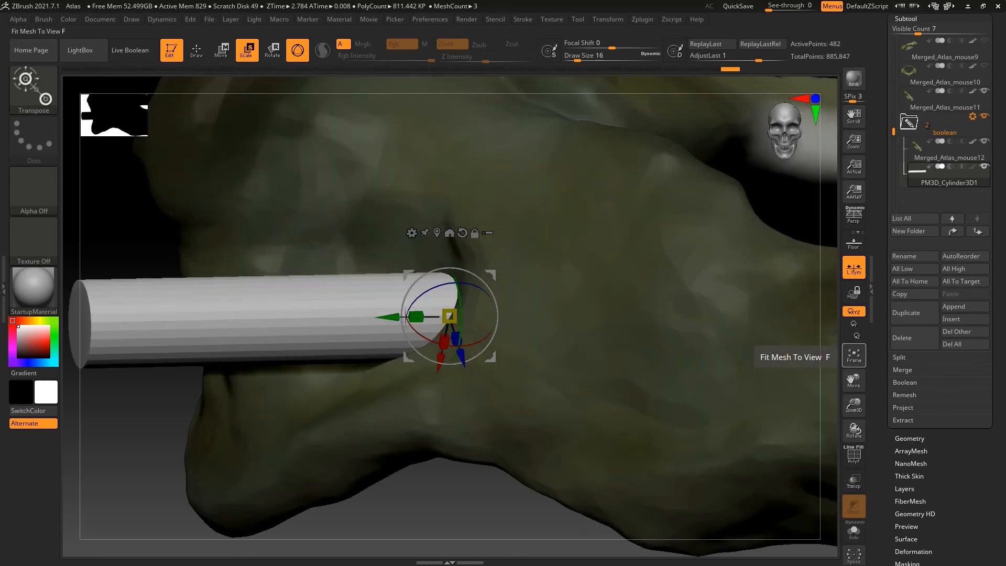
{"action": "left_click_drag", "start_coordinate": [854, 405], "coordinate": [855, 435]}
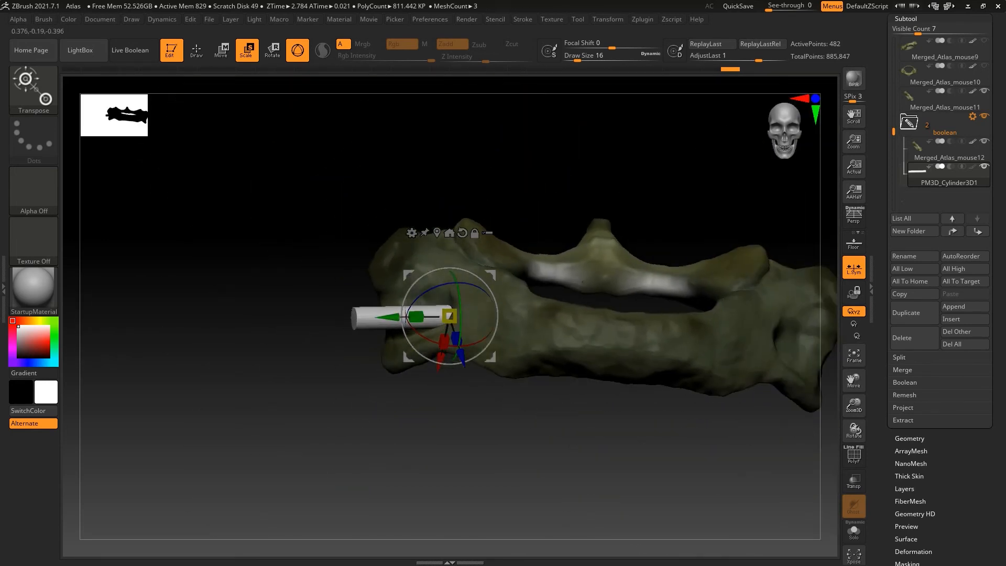
{"action": "left_click_drag", "start_coordinate": [498, 445], "coordinate": [508, 443], "text": "shift"}
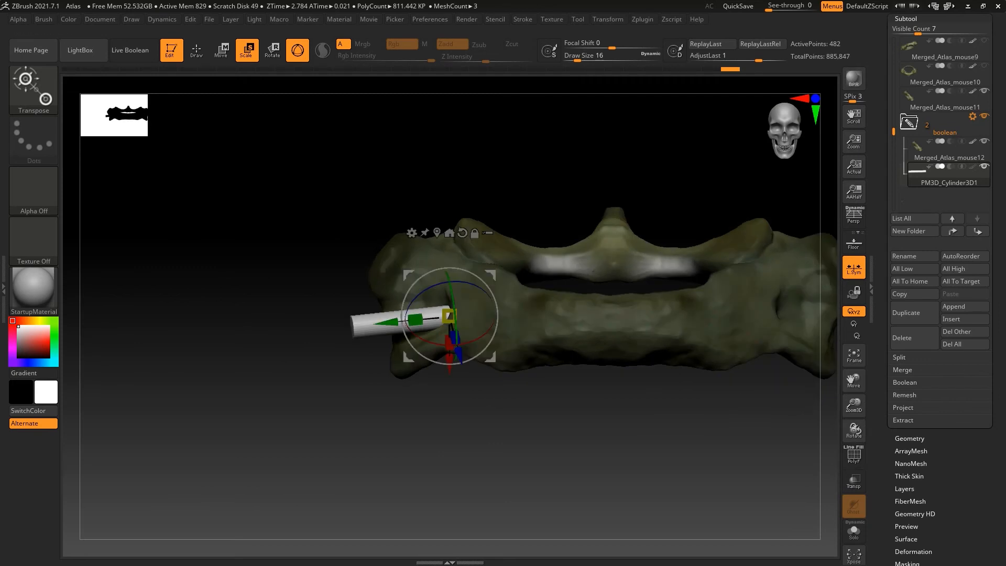
{"action": "left_click", "coordinate": [915, 312]}
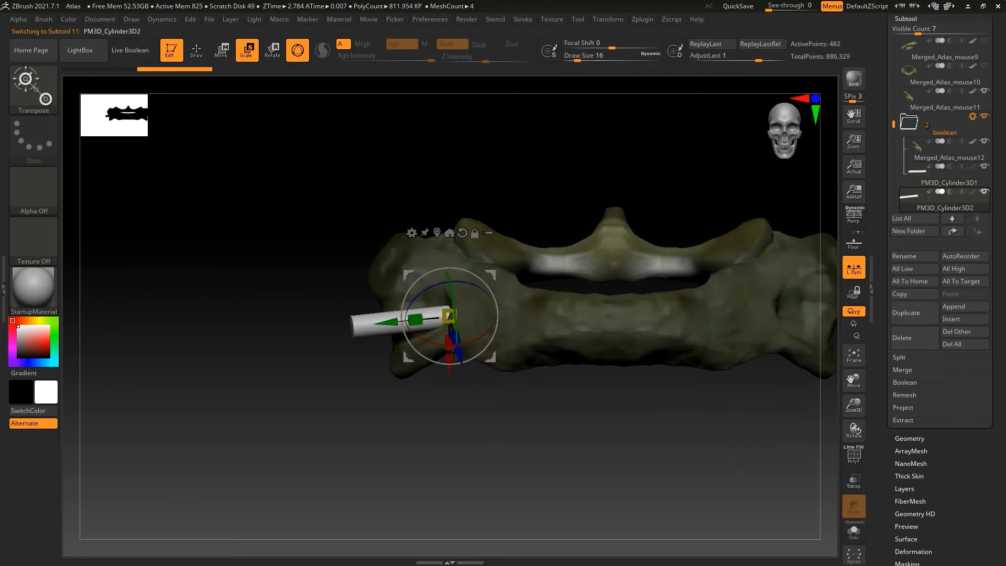
{"action": "left_click", "coordinate": [913, 552]}
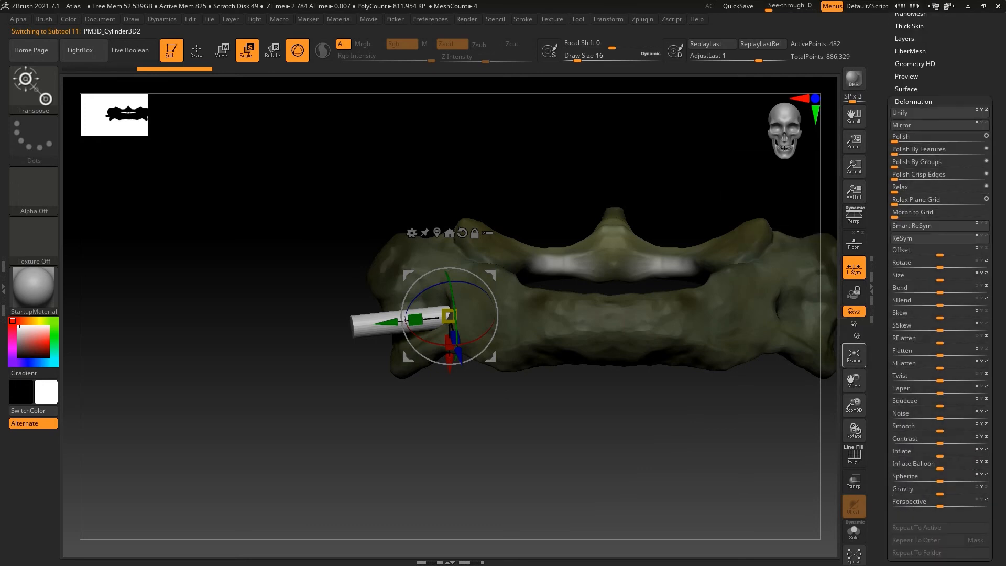
{"action": "left_click_drag", "start_coordinate": [854, 380], "coordinate": [702, 367]}
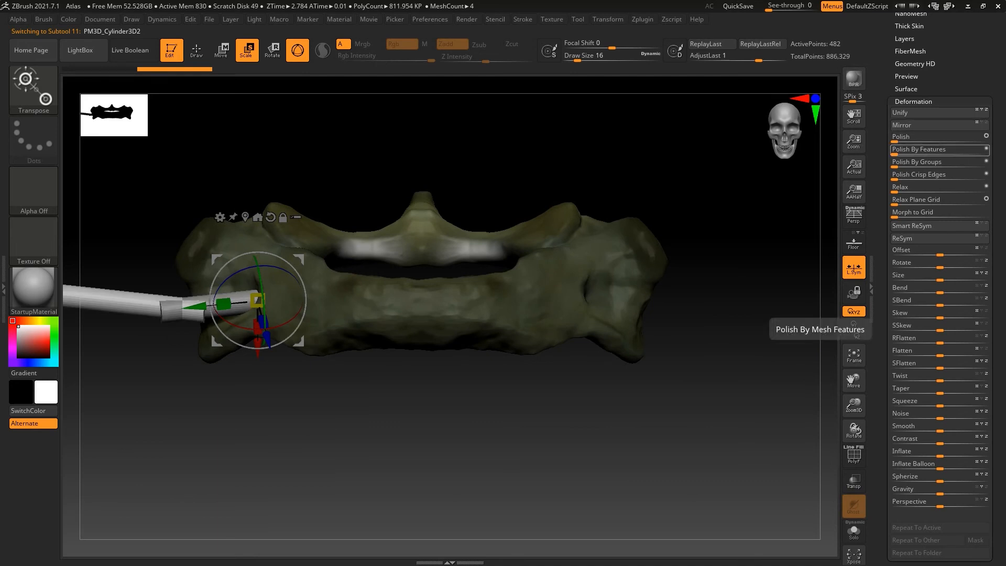
Move the mirrored cylinder to the opposite side of the atlas so it passes symmetrically through the other lateral mass
{"action": "left_click_drag", "start_coordinate": [196, 305], "coordinate": [635, 259]}
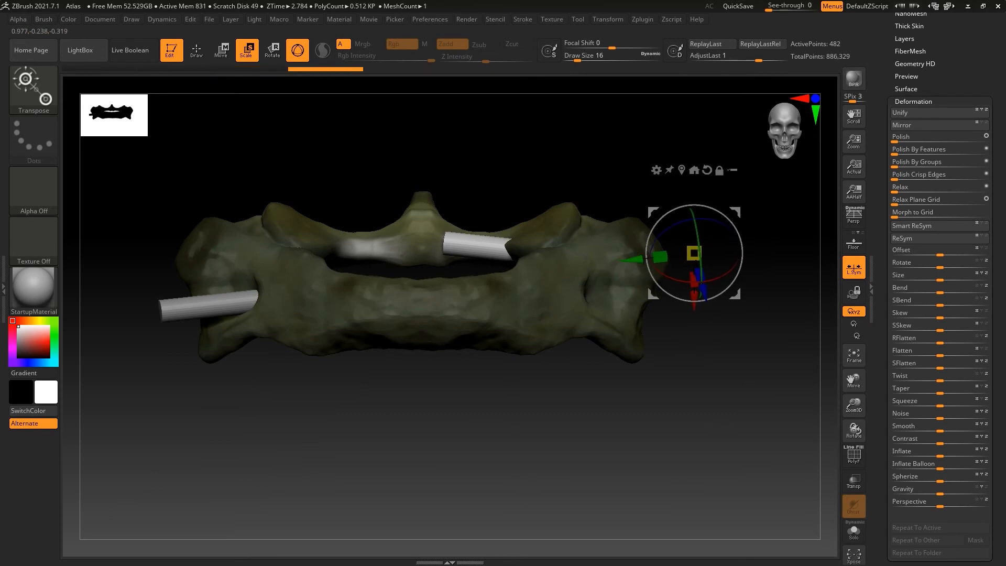
{"action": "key", "text": "ctrl+z"}
{"action": "left_click", "coordinate": [284, 217]}
{"action": "left_click_drag", "start_coordinate": [197, 307], "coordinate": [665, 301]}
{"action": "left_click", "coordinate": [270, 217], "text": "alt"}
{"action": "left_click_drag", "start_coordinate": [676, 399], "coordinate": [663, 287]}
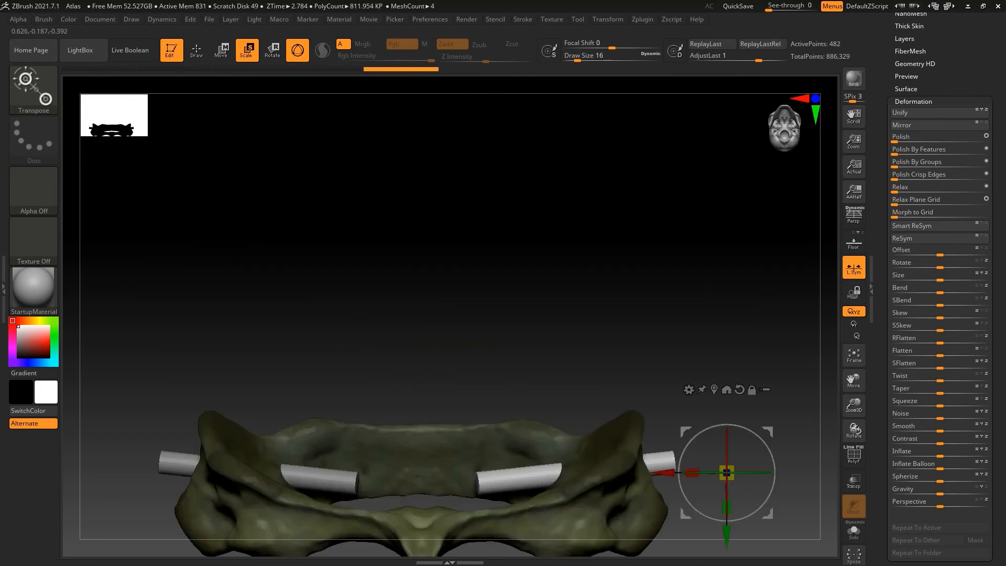
Shift the mirrored cylinder slightly outward, then merge both cylinders into a single subtool with MergeDown
{"action": "left_click_drag", "start_coordinate": [665, 473], "coordinate": [673, 472]}
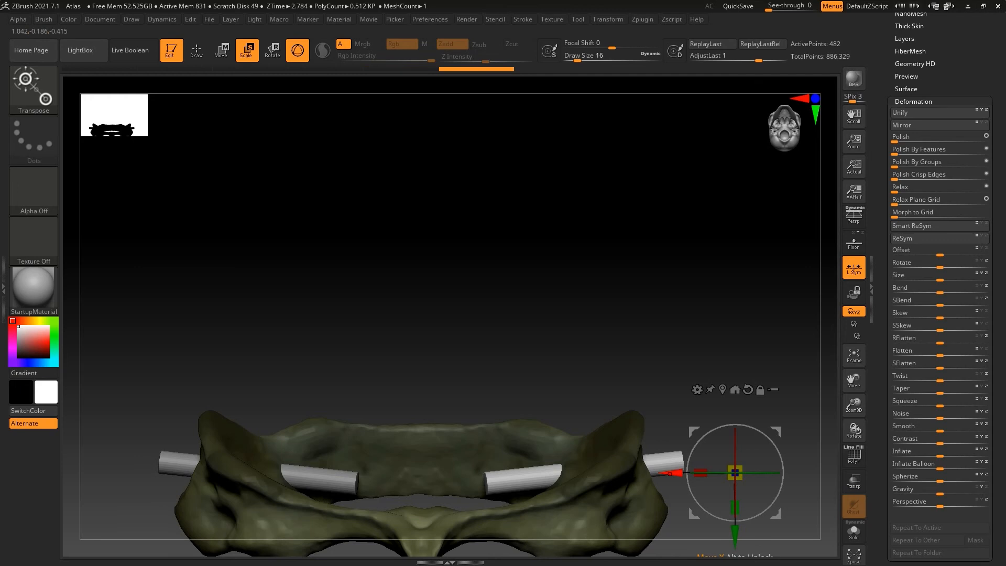
{"action": "key", "text": "q"}
{"action": "left_click", "coordinate": [907, 46]}
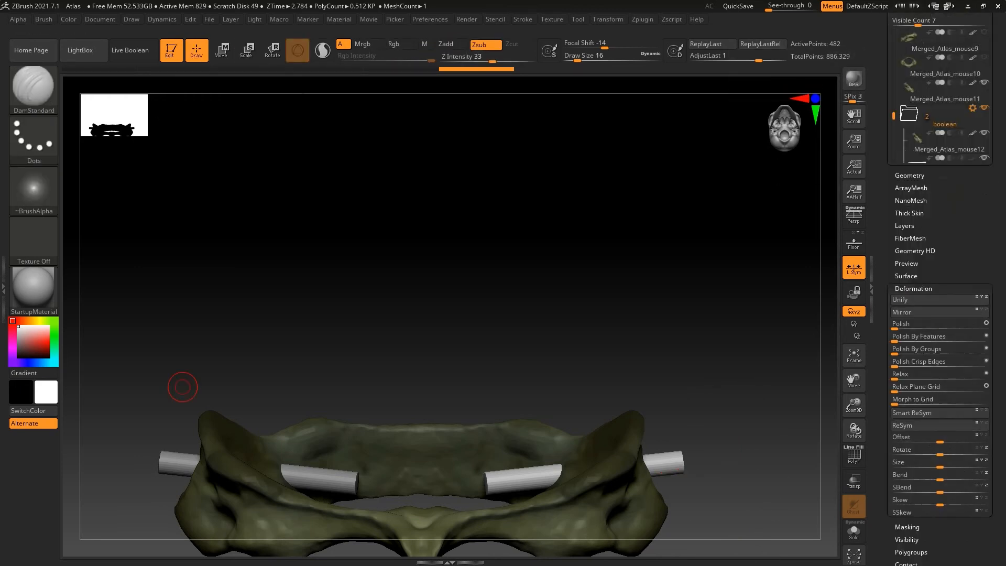
{"action": "left_click_drag", "start_coordinate": [945, 198], "coordinate": [945, 183]}
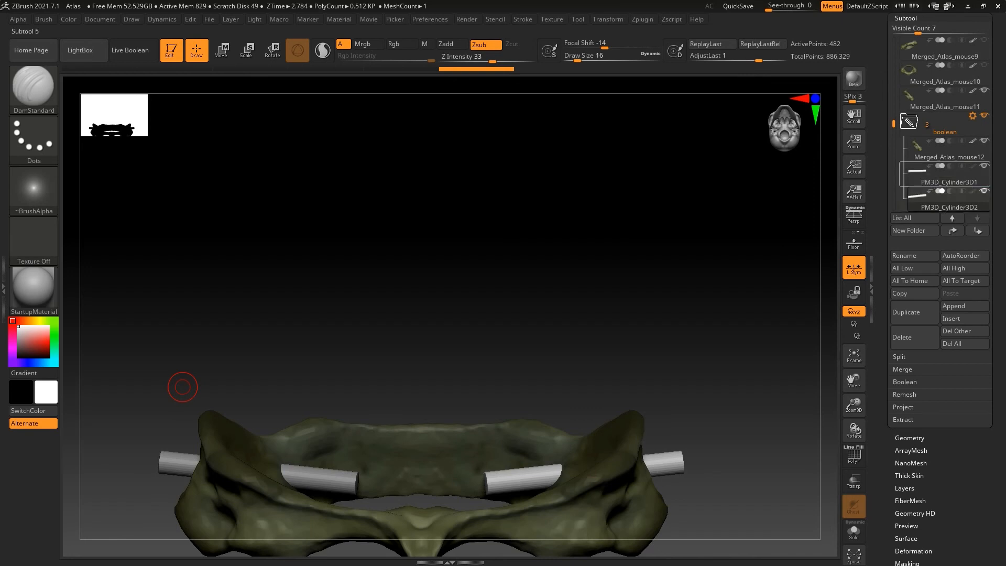
{"action": "left_click", "coordinate": [946, 180]}
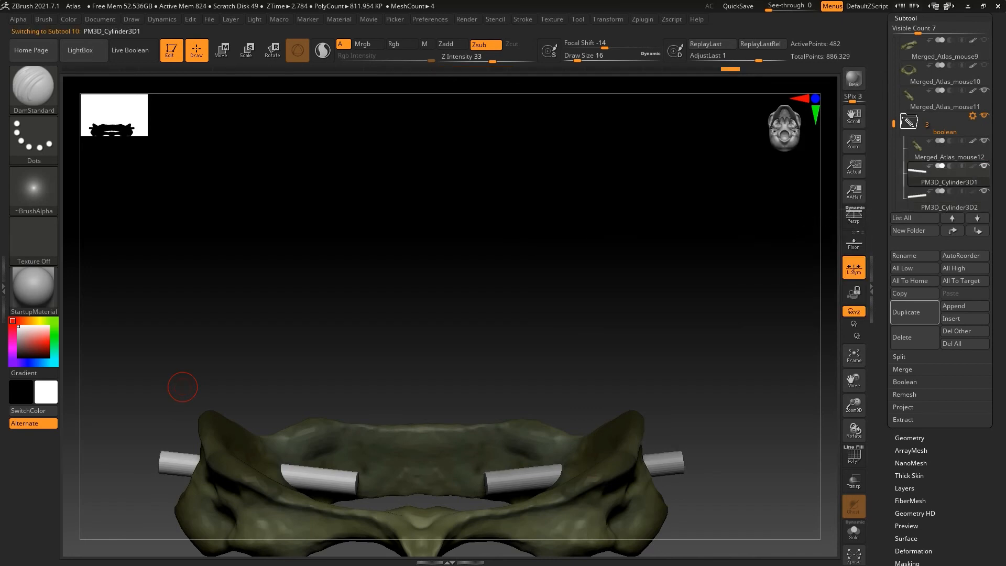
{"action": "left_click", "coordinate": [902, 369]}
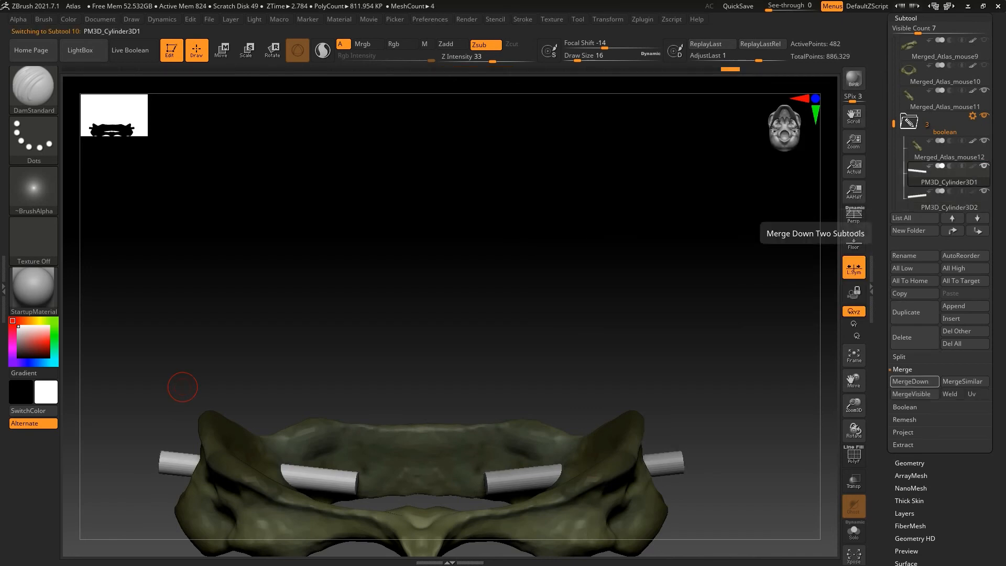
{"action": "left_click", "coordinate": [915, 382]}
{"action": "left_click", "coordinate": [818, 404]}
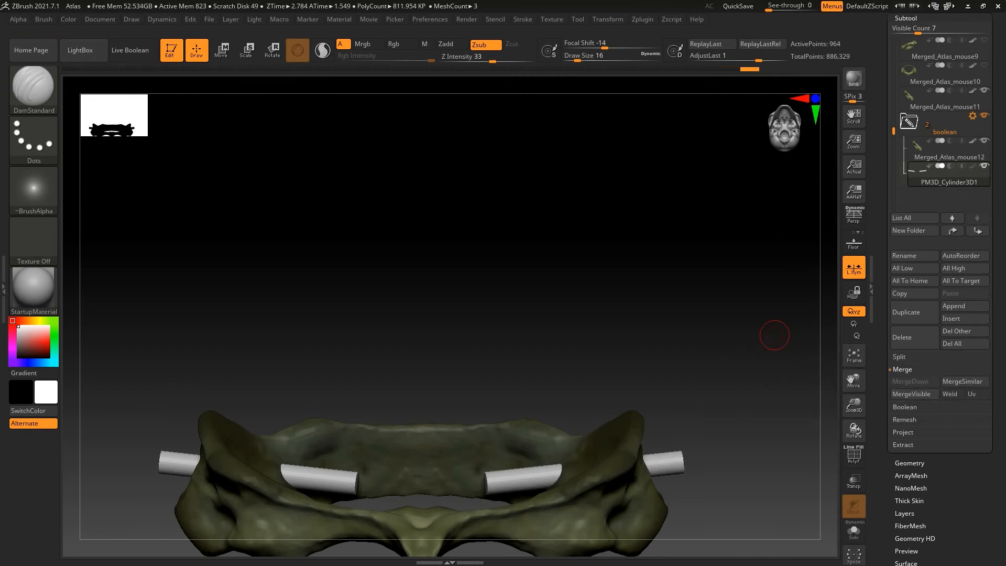
Set the merged cylinders to subtract and apply the boolean folder operation to cut them from Merged_Atlas_mouse12
{"action": "left_click_drag", "start_coordinate": [854, 381], "coordinate": [853, 205]}
{"action": "left_click", "coordinate": [945, 149]}
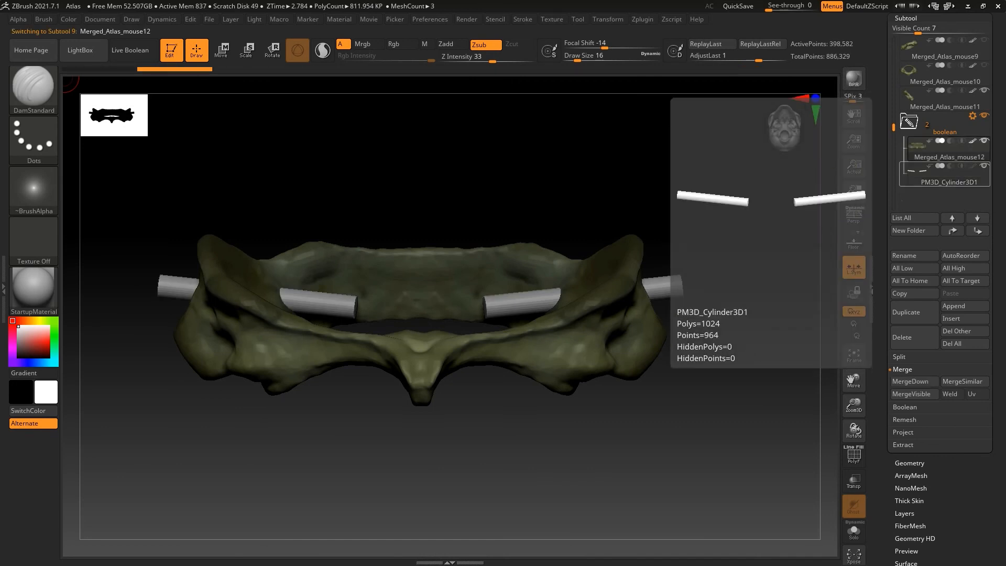
{"action": "left_click", "coordinate": [943, 178]}
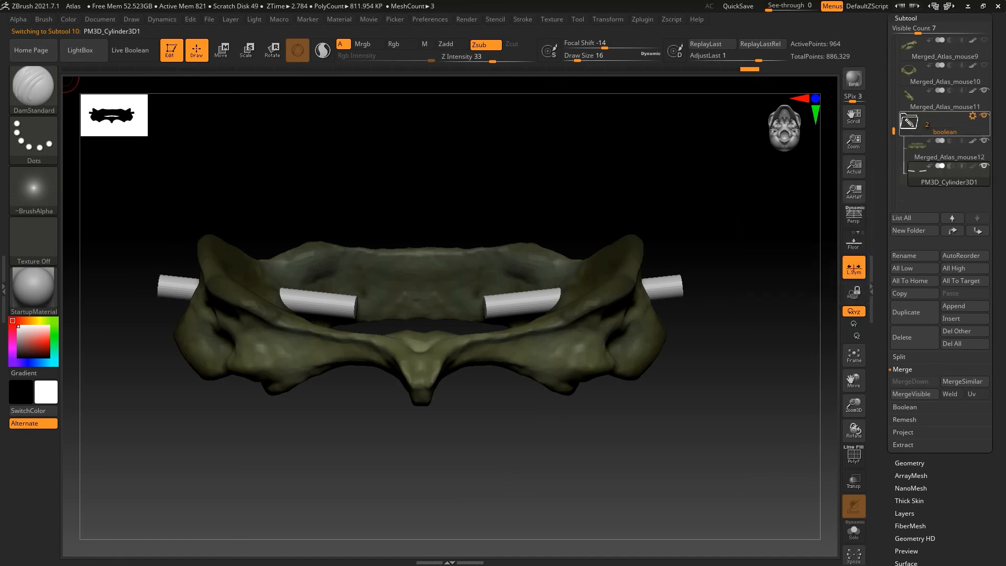
{"action": "left_click", "coordinate": [973, 115]}
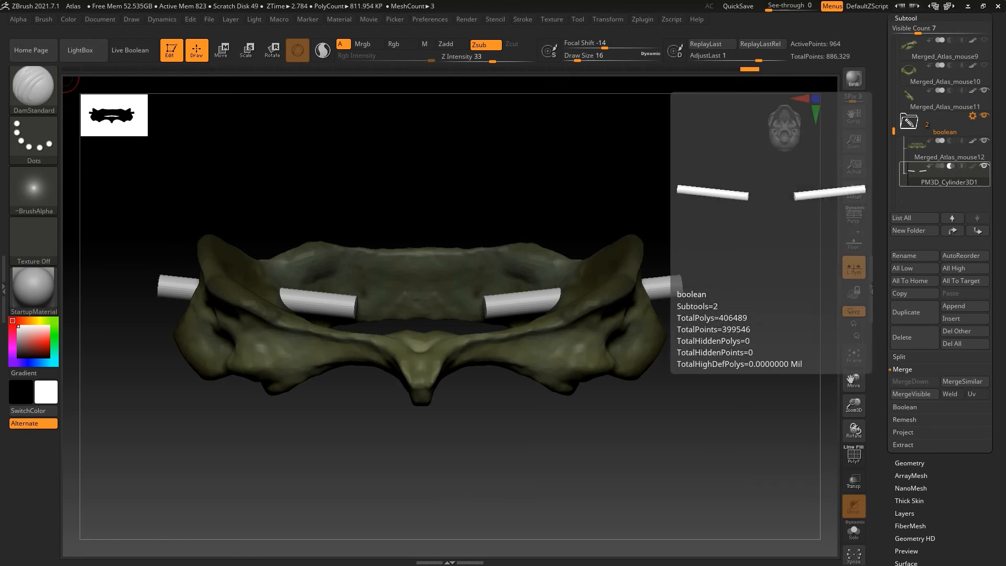
{"action": "left_click", "coordinate": [943, 149]}
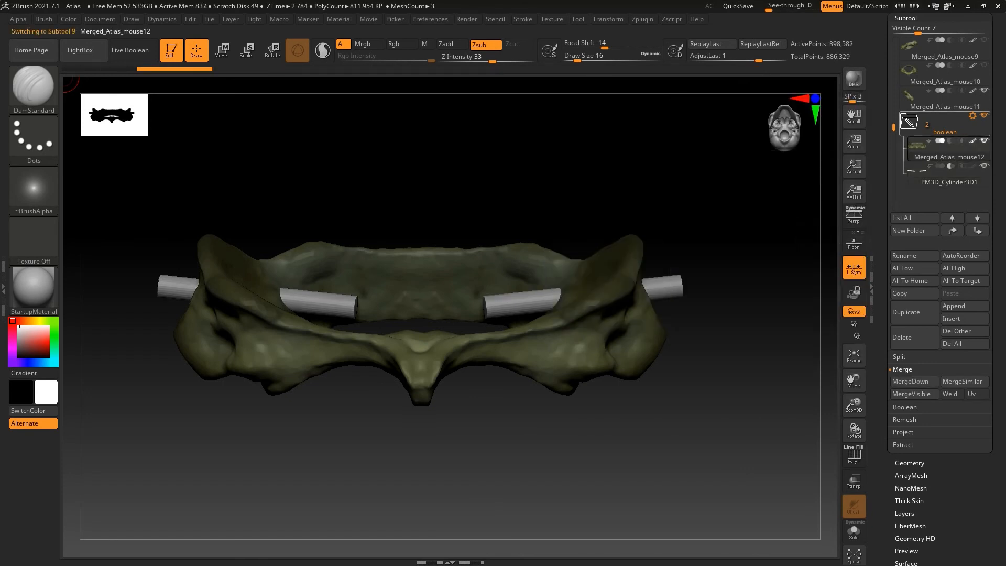
{"action": "left_click", "coordinate": [973, 116]}
{"action": "left_click", "coordinate": [920, 246]}
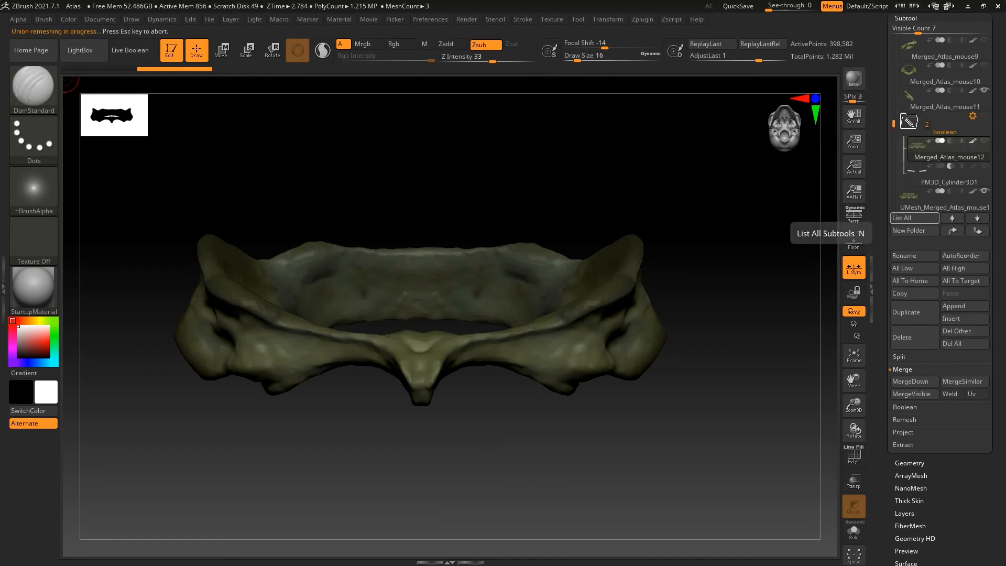
Select the UMesh boolean result and hide Merged_Atlas_mouse11 to isolate the drilled atlas
{"action": "left_click", "coordinate": [914, 199]}
{"action": "left_click_drag", "start_coordinate": [655, 430], "coordinate": [334, 479]}
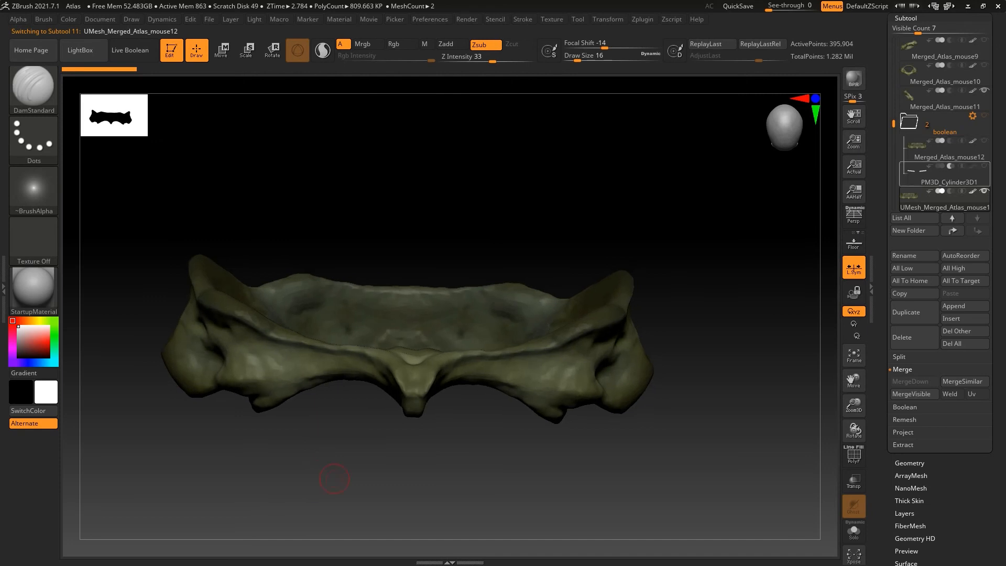
{"action": "mouse_move", "coordinate": [938, 176]}
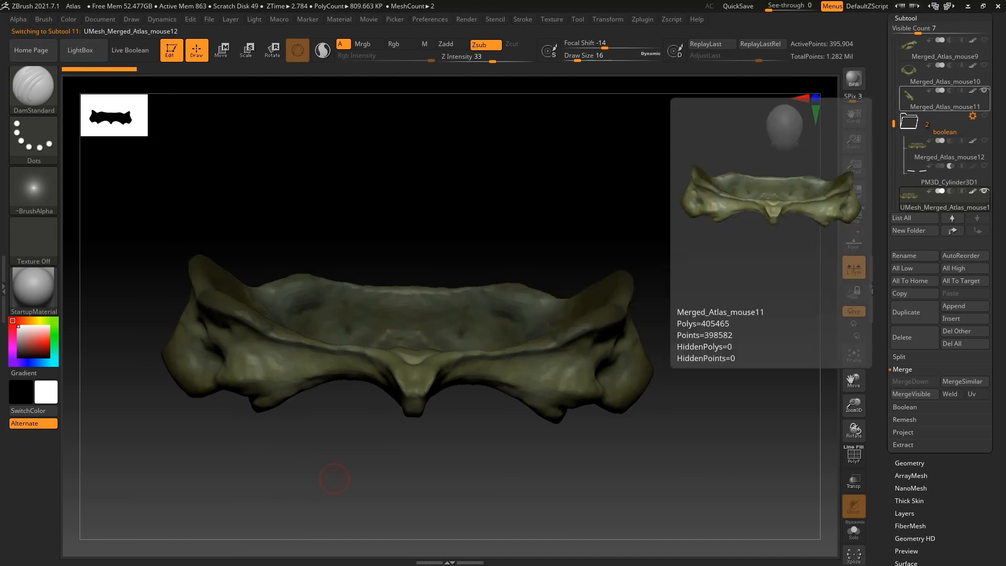
{"action": "left_click", "coordinate": [984, 90]}
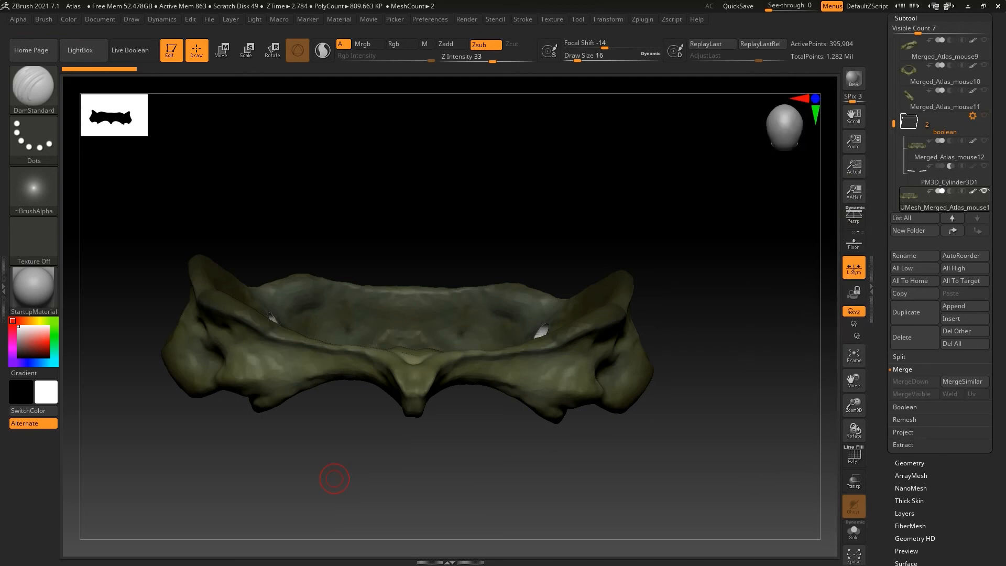
Smooth the edges of the cut foramina on the inner and outer sides of the lateral masses with the Smooth brush
{"action": "mouse_move", "coordinate": [286, 421]}
{"action": "left_mouse_down"}
{"action": "mouse_move", "coordinate": [278, 467]}
{"action": "mouse_move", "coordinate": [344, 457]}
{"action": "mouse_move", "coordinate": [406, 430]}
{"action": "mouse_move", "coordinate": [545, 414]}
{"action": "mouse_move", "coordinate": [631, 450]}
{"action": "mouse_move", "coordinate": [318, 457]}
{"action": "left_mouse_up"}
{"action": "key", "text": "shift"}
{"action": "left_click_drag", "start_coordinate": [361, 175], "coordinate": [365, 181], "text": "shift"}
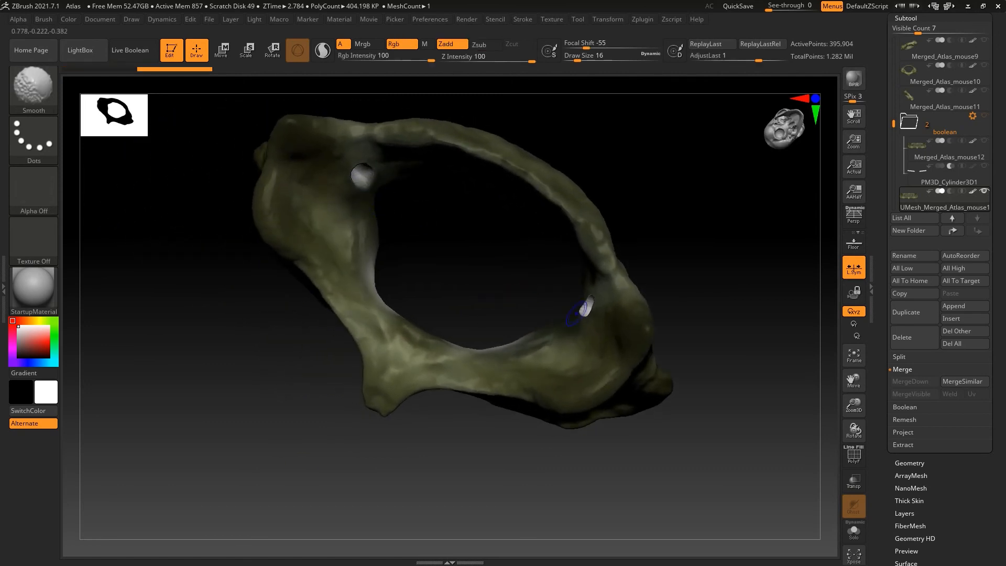
{"action": "left_click_drag", "start_coordinate": [728, 283], "coordinate": [474, 310]}
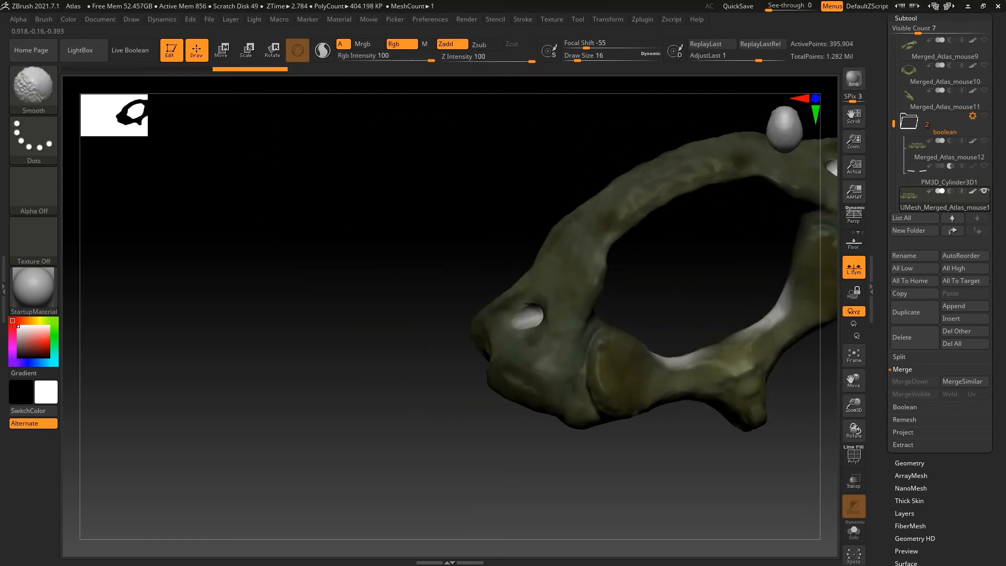
{"action": "left_click_drag", "start_coordinate": [393, 393], "coordinate": [429, 403]}
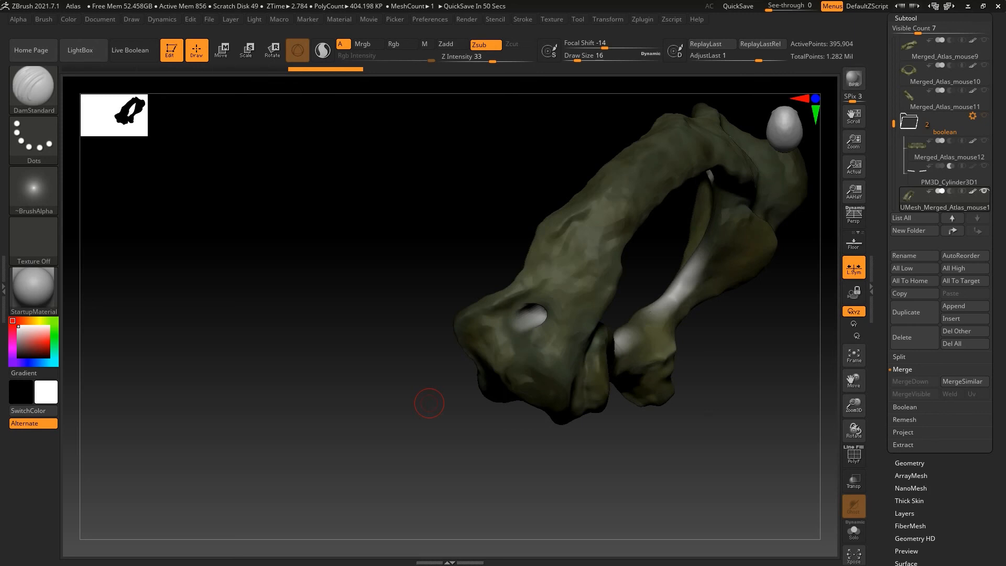
{"action": "left_click_drag", "start_coordinate": [443, 461], "coordinate": [426, 412]}
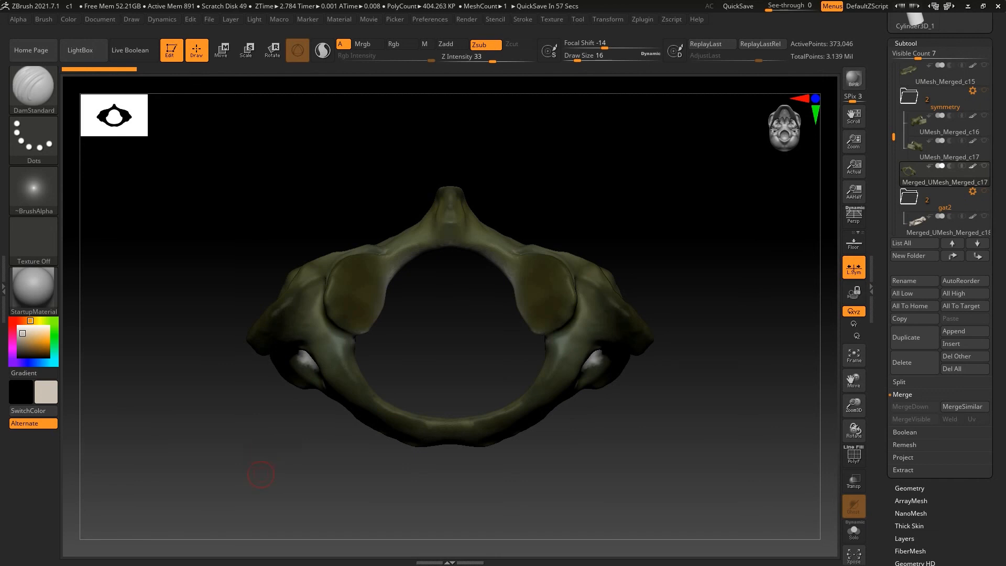
Show the gat2 boolean folder in the c1 model and examine the bent cylinder passing through the vertebra's lateral masses
{"action": "left_click_drag", "start_coordinate": [272, 463], "coordinate": [223, 479]}
{"action": "left_click", "coordinate": [938, 225]}
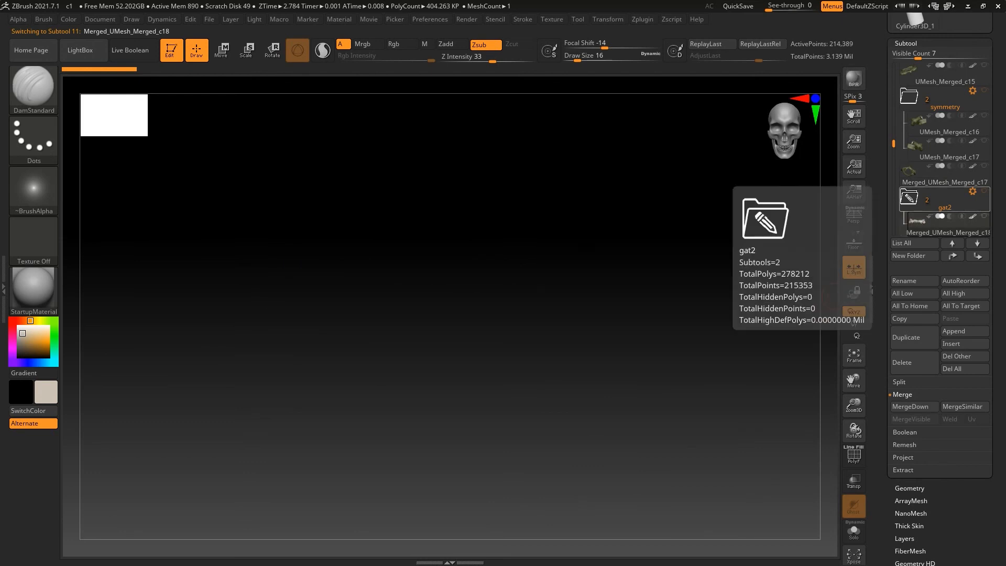
{"action": "left_click", "coordinate": [985, 191]}
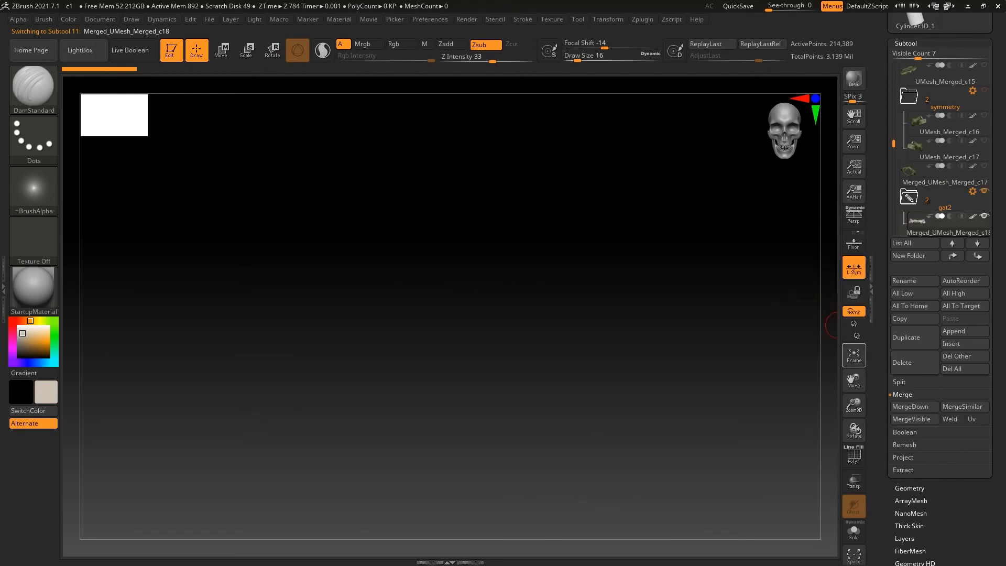
{"action": "left_click_drag", "start_coordinate": [262, 472], "coordinate": [341, 471]}
{"action": "left_click_drag", "start_coordinate": [813, 393], "coordinate": [694, 395], "text": "alt"}
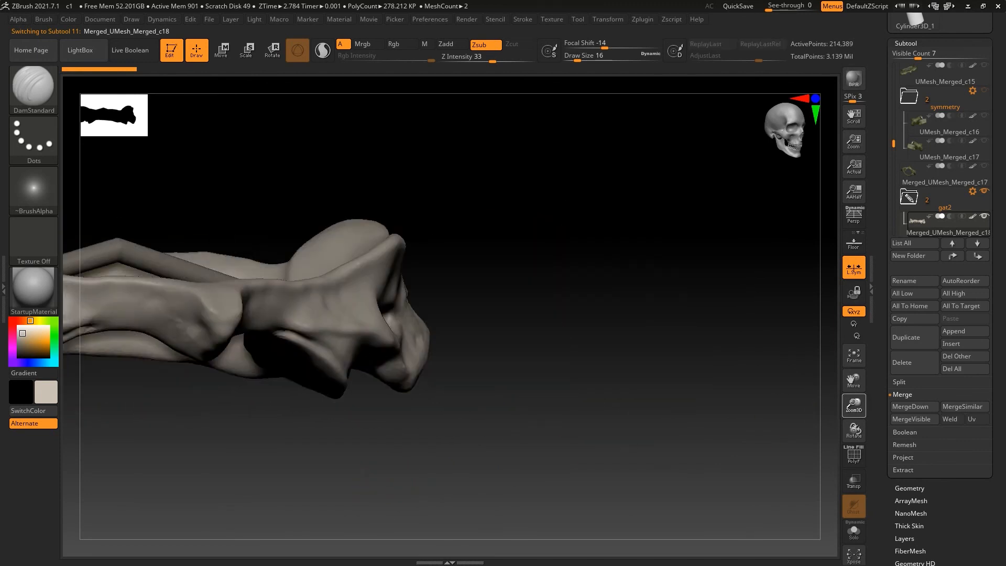
{"action": "key", "text": "f"}
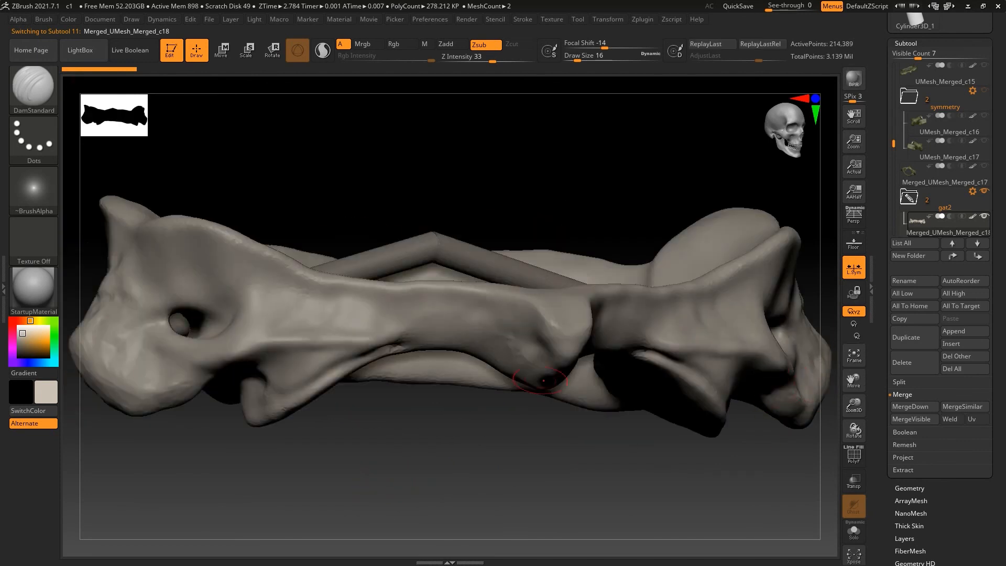
{"action": "left_click_drag", "start_coordinate": [826, 401], "coordinate": [634, 454], "text": "alt"}
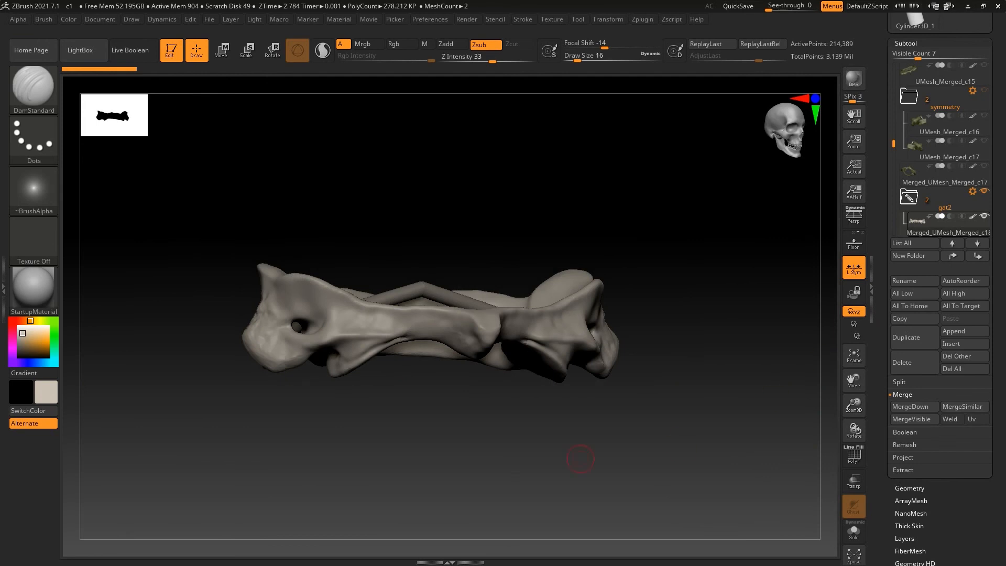
{"action": "left_click_drag", "start_coordinate": [326, 438], "coordinate": [283, 419]}
Select the c1 model's UMesh boolean result, hide the gat2 folder, and inspect the foramina
{"action": "left_click_drag", "start_coordinate": [894, 144], "coordinate": [894, 173]}
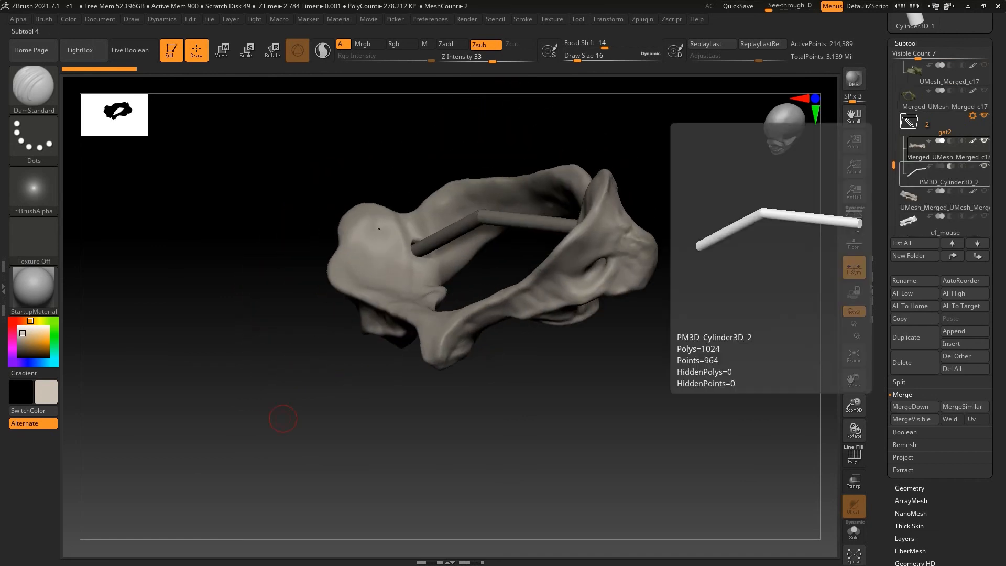
{"action": "left_click", "coordinate": [915, 201]}
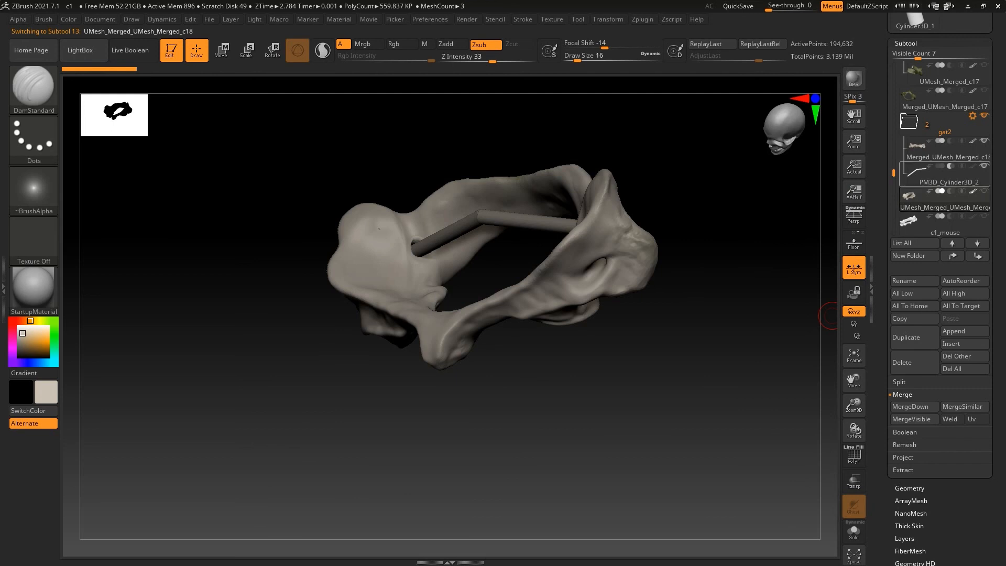
{"action": "left_click", "coordinate": [985, 116]}
{"action": "mouse_move", "coordinate": [338, 428]}
{"action": "left_mouse_down"}
{"action": "mouse_move", "coordinate": [346, 445]}
{"action": "mouse_move", "coordinate": [299, 477]}
{"action": "mouse_move", "coordinate": [283, 475]}
{"action": "left_mouse_up"}
{"action": "mouse_move", "coordinate": [656, 367]}
{"action": "left_mouse_down"}
{"action": "mouse_move", "coordinate": [603, 293]}
{"action": "mouse_move", "coordinate": [650, 346]}
{"action": "mouse_move", "coordinate": [687, 314]}
{"action": "mouse_move", "coordinate": [660, 304]}
{"action": "mouse_move", "coordinate": [619, 362]}
{"action": "mouse_move", "coordinate": [676, 320]}
{"action": "mouse_move", "coordinate": [718, 346]}
{"action": "mouse_move", "coordinate": [697, 388]}
{"action": "mouse_move", "coordinate": [420, 441]}
{"action": "mouse_move", "coordinate": [388, 456]}
{"action": "left_mouse_up"}
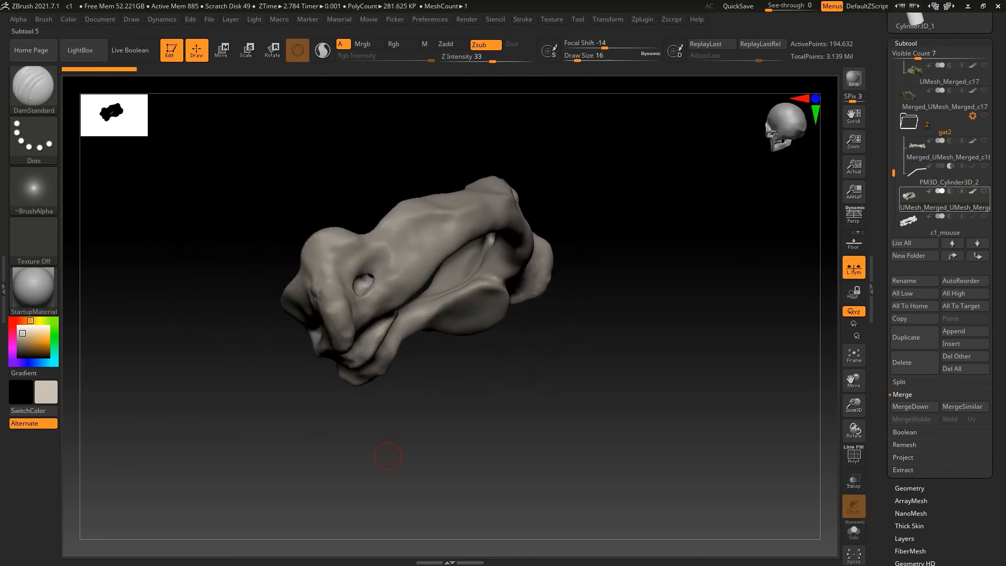
{"action": "scroll", "coordinate": [894, 259], "scroll_direction": "down", "scroll_amount": 1}
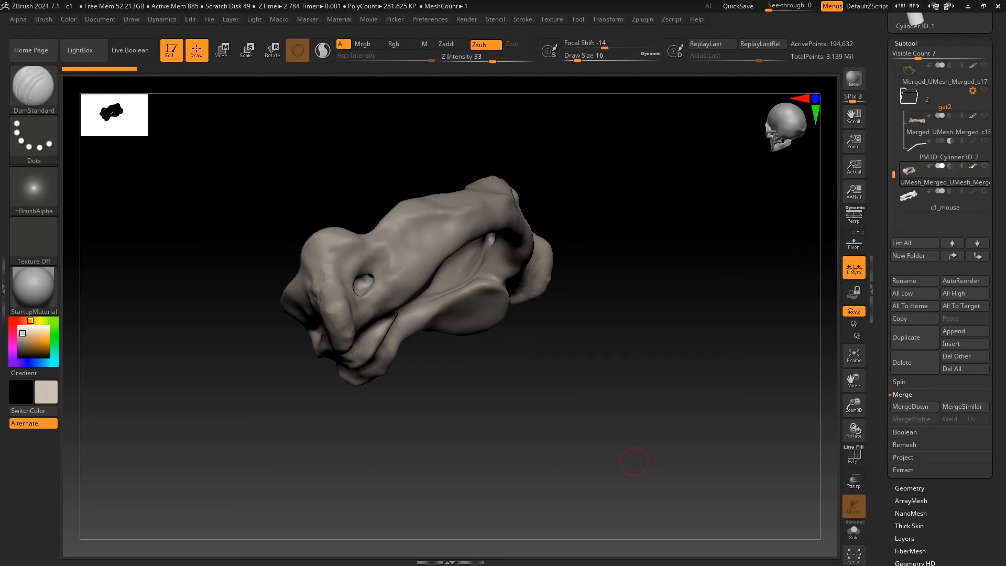
Turn on PolyFrame and examine the mesh and polygroups around the foramina up close
{"action": "left_click", "coordinate": [854, 455]}
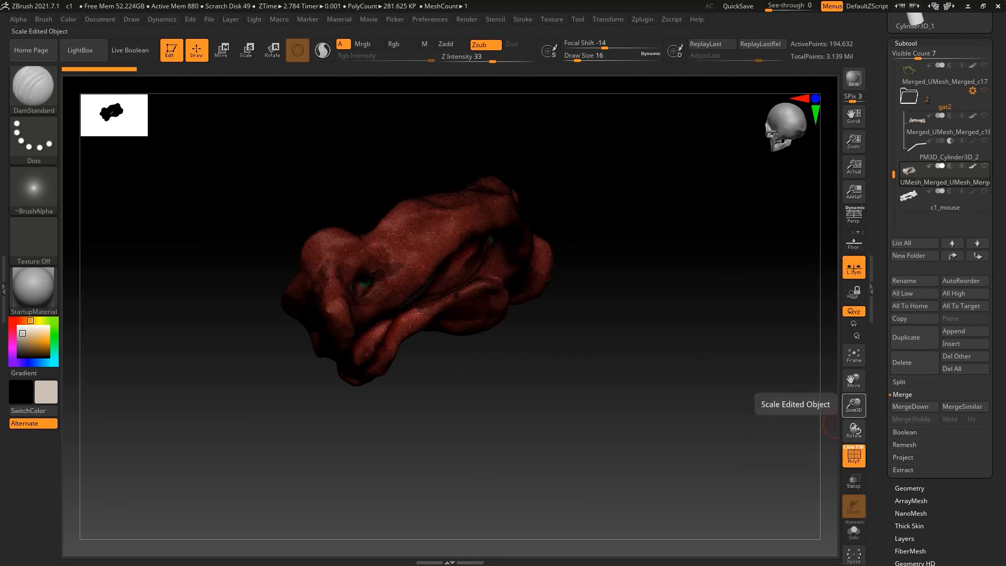
{"action": "left_click_drag", "start_coordinate": [854, 407], "coordinate": [790, 420]}
{"action": "mouse_move", "coordinate": [693, 406]}
{"action": "left_mouse_down"}
{"action": "mouse_move", "coordinate": [571, 391]}
{"action": "mouse_move", "coordinate": [592, 399]}
{"action": "mouse_move", "coordinate": [745, 388]}
{"action": "mouse_move", "coordinate": [405, 386]}
{"action": "left_mouse_up"}
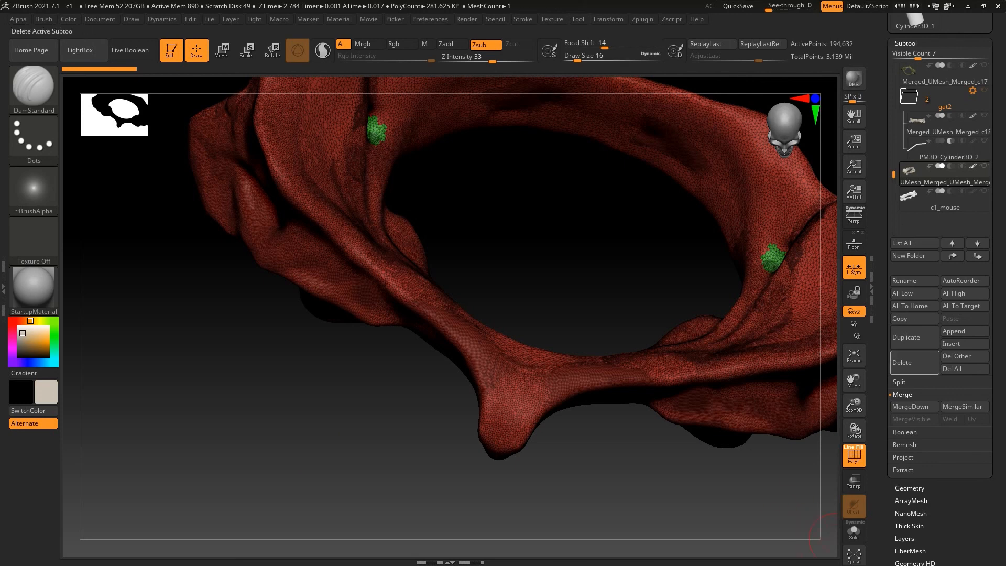
Duplicate the c1 boolean result and open the ZRemesher settings for the copy
{"action": "left_click", "coordinate": [907, 338]}
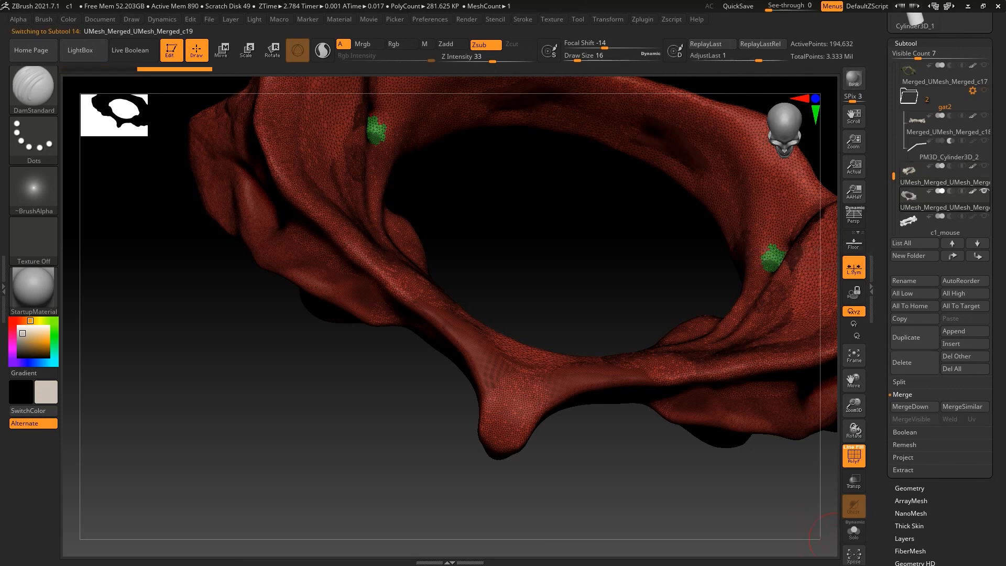
{"action": "left_click", "coordinate": [910, 488]}
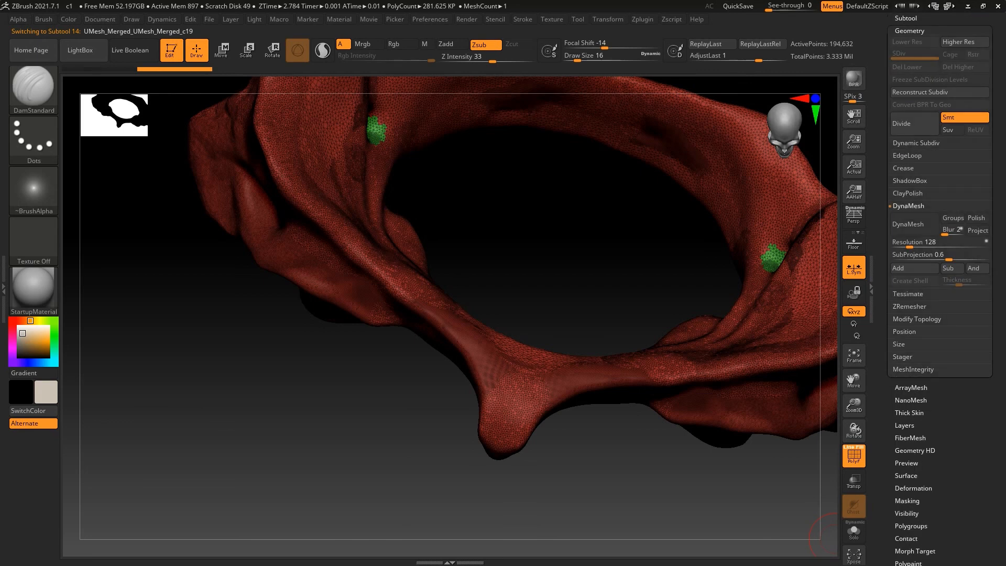
{"action": "left_click", "coordinate": [903, 306]}
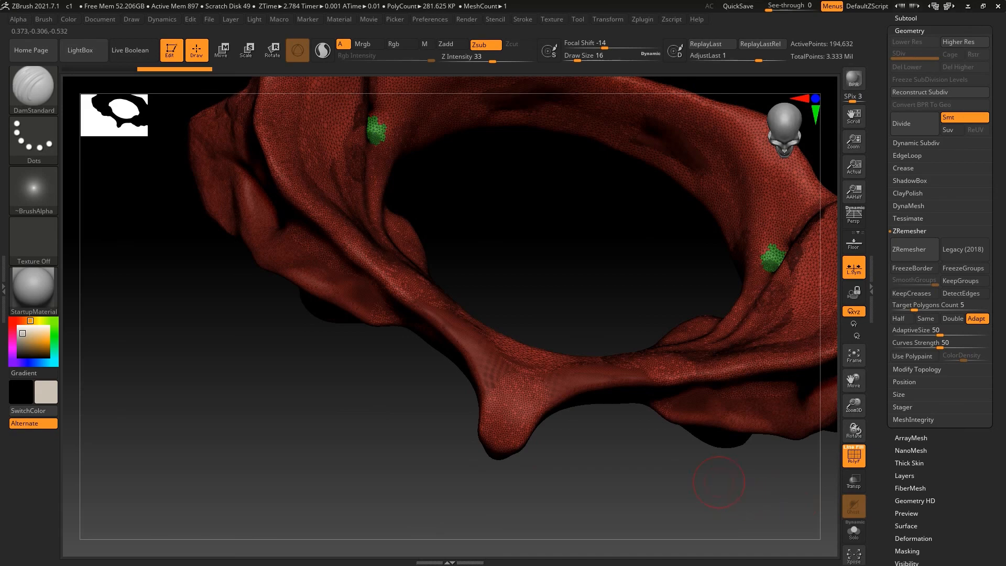
{"action": "left_click_drag", "start_coordinate": [361, 357], "coordinate": [319, 343]}
{"action": "left_click_drag", "start_coordinate": [321, 403], "coordinate": [346, 427]}
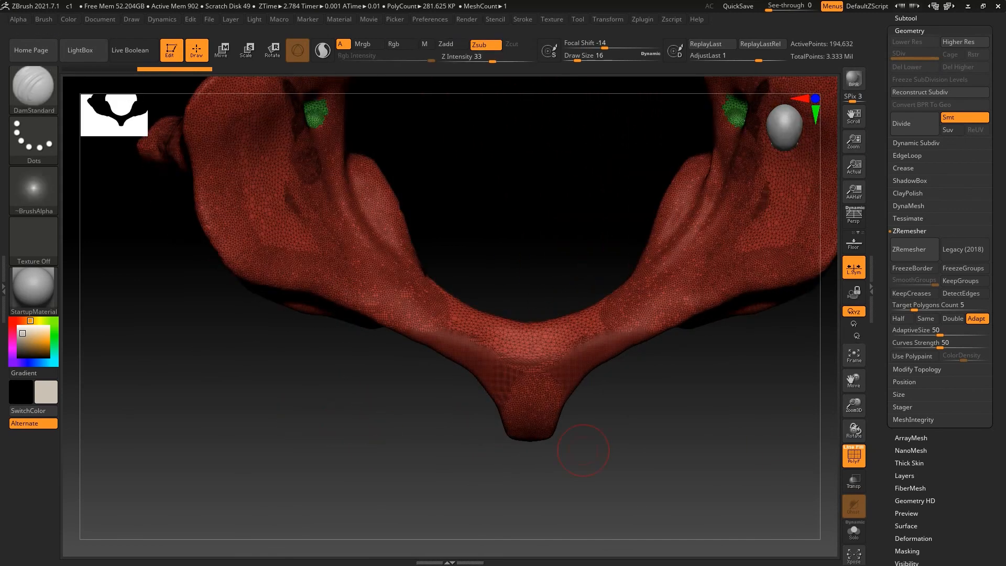
{"action": "left_click_drag", "start_coordinate": [584, 451], "coordinate": [518, 264]}
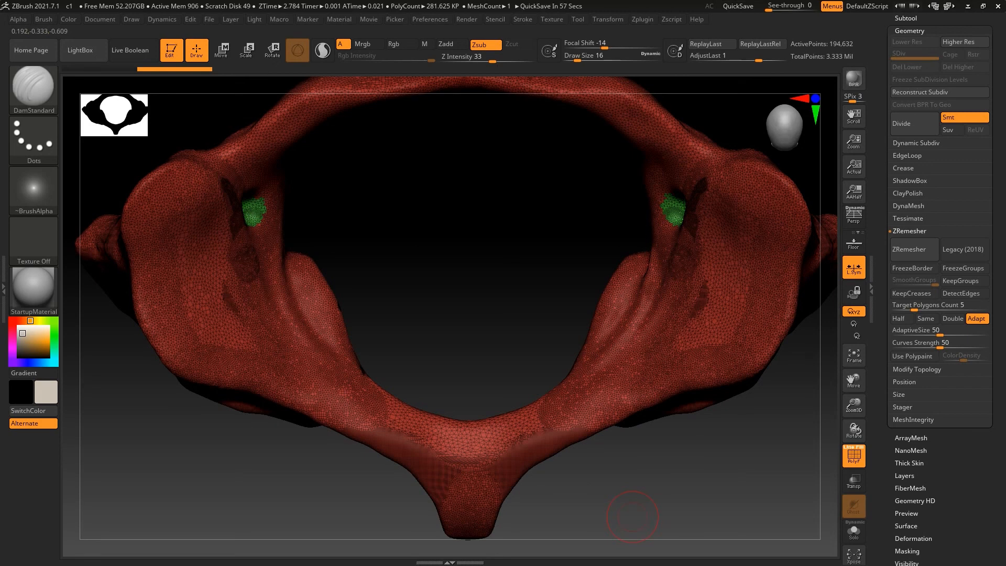
{"action": "left_click", "coordinate": [906, 18]}
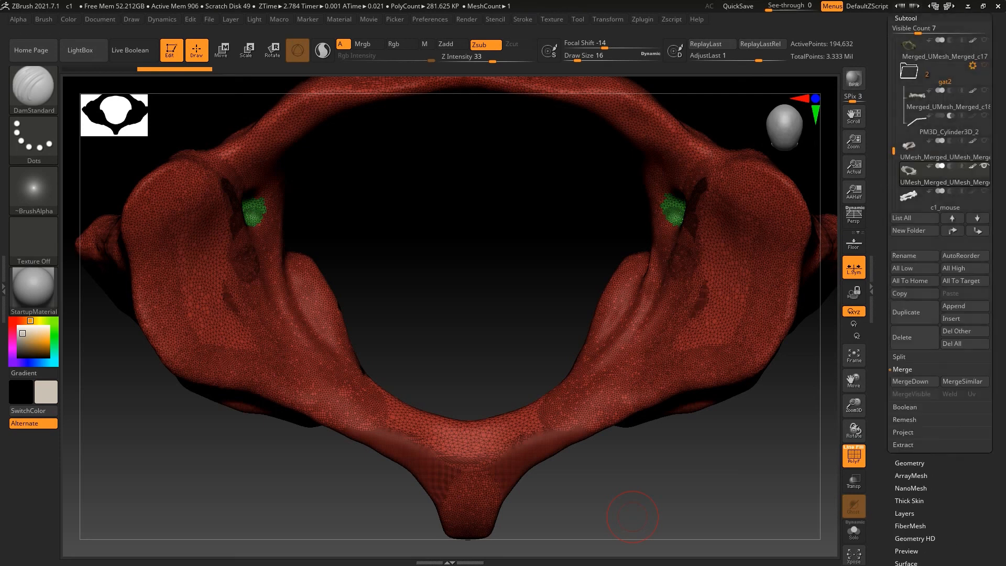
Select the c1_mouse subtool, hide the boolean result copy above it, and show its geometry settings
{"action": "left_click", "coordinate": [922, 195]}
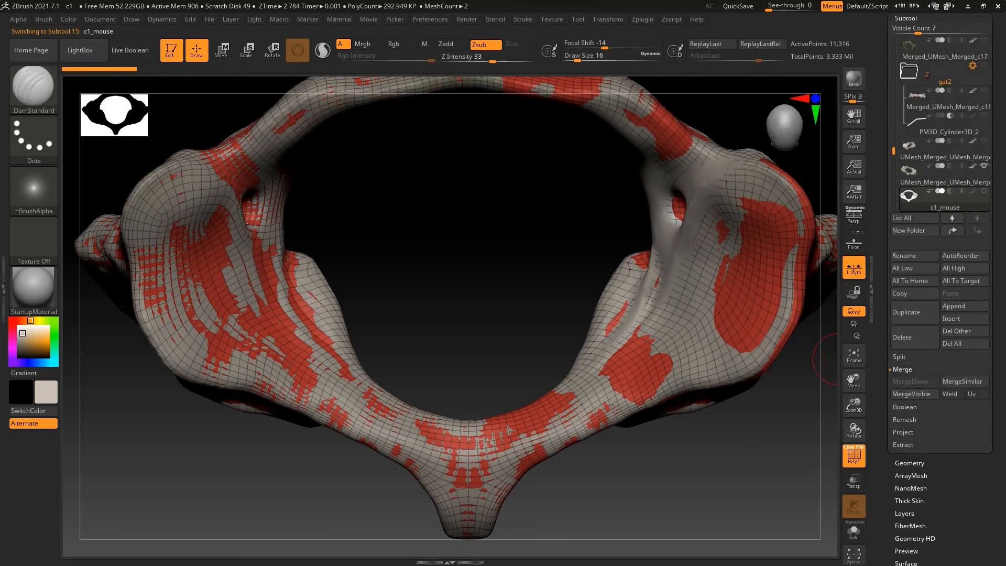
{"action": "mouse_move", "coordinate": [922, 173]}
{"action": "left_click", "coordinate": [985, 166]}
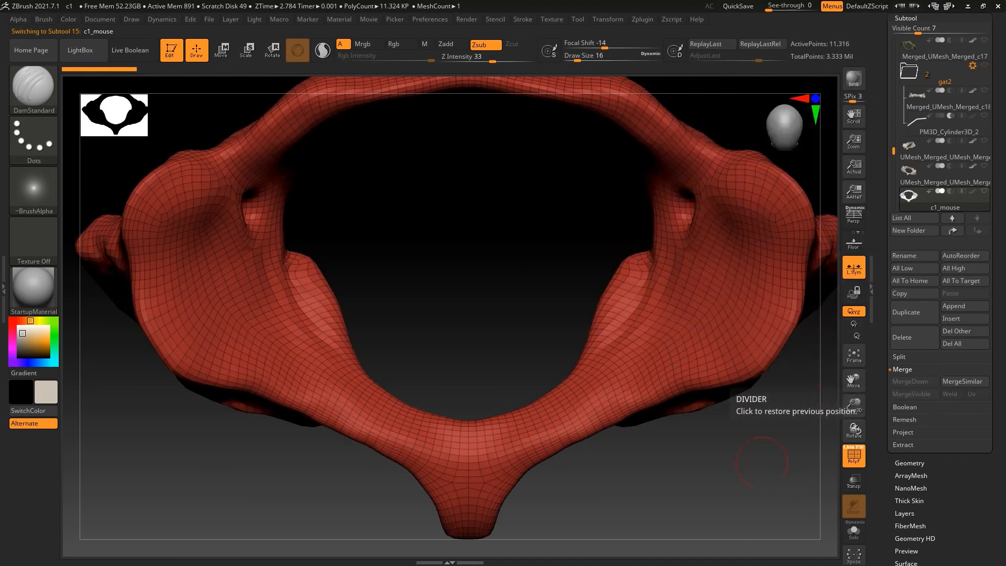
{"action": "left_click", "coordinate": [910, 462]}
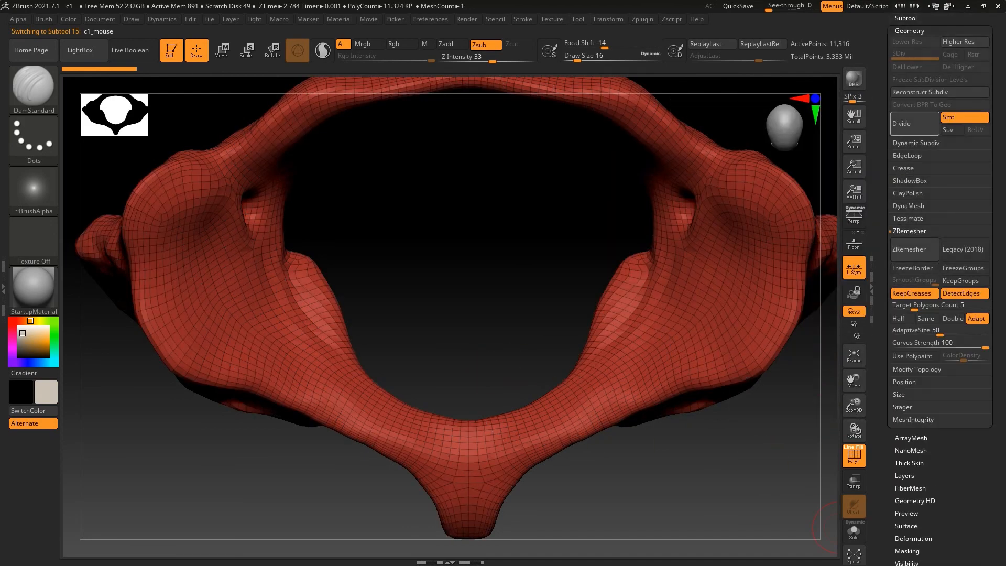
Examine the remeshed topology across the whole c1_mouse vertebra, and turn off PolyFrame to inspect the plain surface
{"action": "left_click_drag", "start_coordinate": [282, 479], "coordinate": [233, 480]}
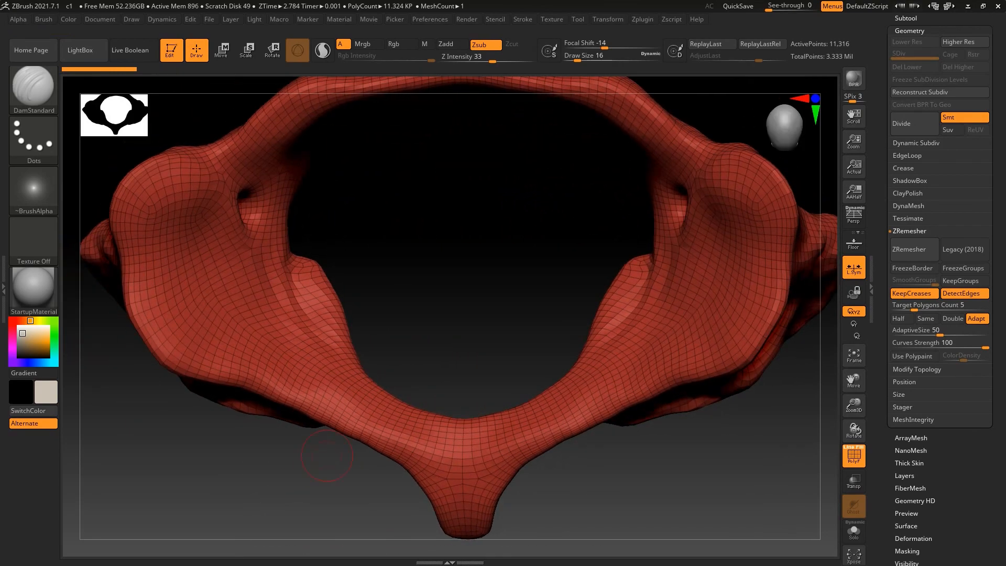
{"action": "left_click_drag", "start_coordinate": [854, 406], "coordinate": [854, 358]}
{"action": "mouse_move", "coordinate": [744, 419]}
{"action": "left_mouse_down"}
{"action": "mouse_move", "coordinate": [503, 417]}
{"action": "mouse_move", "coordinate": [309, 486]}
{"action": "mouse_move", "coordinate": [456, 481]}
{"action": "mouse_move", "coordinate": [441, 477]}
{"action": "left_mouse_up"}
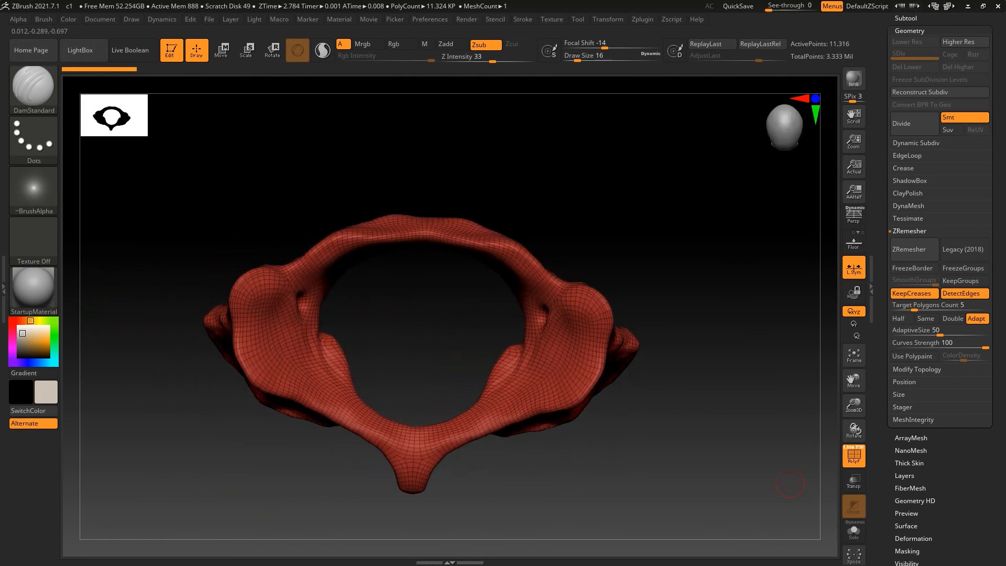
{"action": "left_click", "coordinate": [854, 455]}
{"action": "left_click_drag", "start_coordinate": [261, 501], "coordinate": [272, 502]}
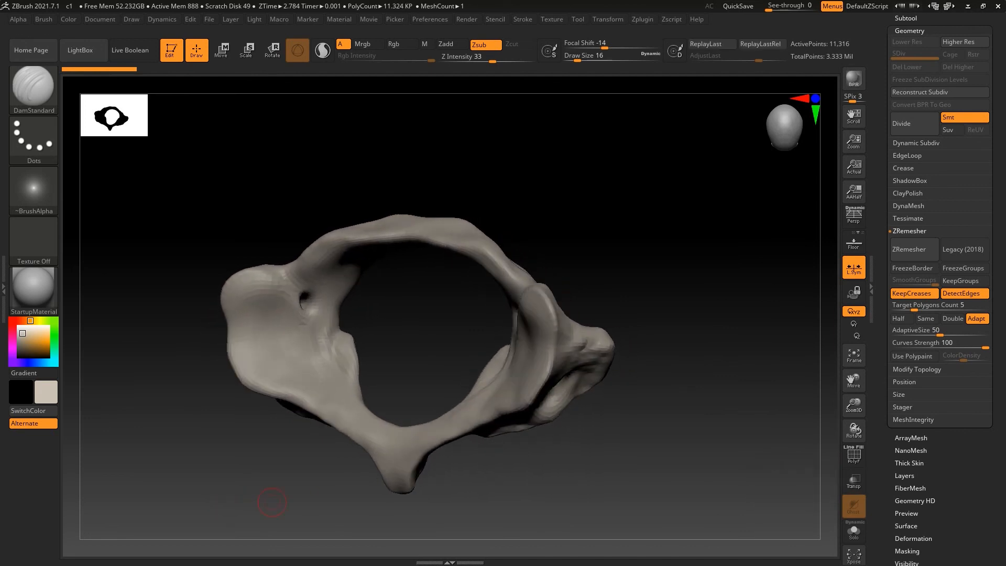